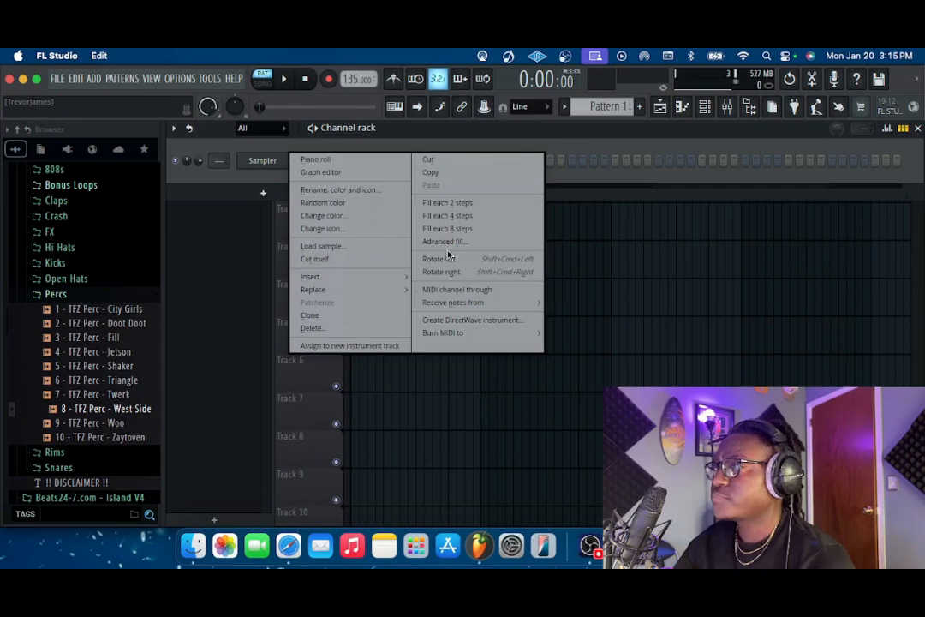
Step: Record a melody take into Pattern 1 on the ZENOLOGY channel with the AX Pulse Clav 2 sound
mouse_move(330, 291)
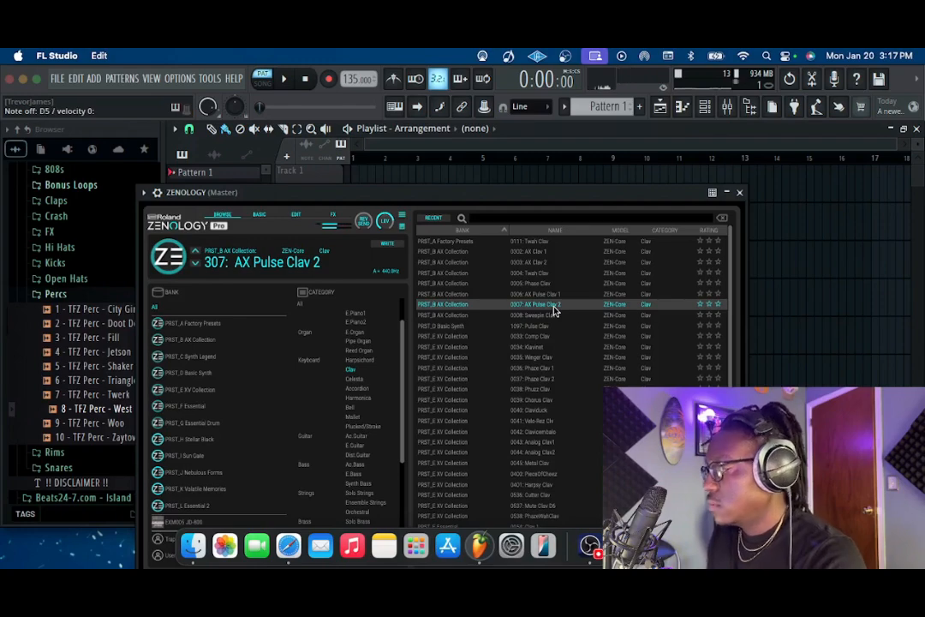
click(328, 80)
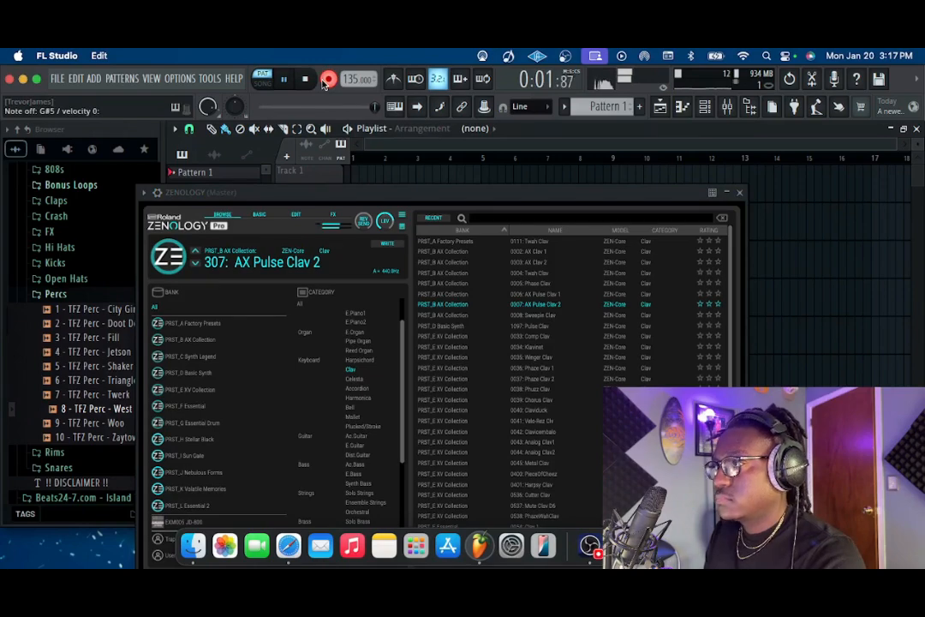
key(space)
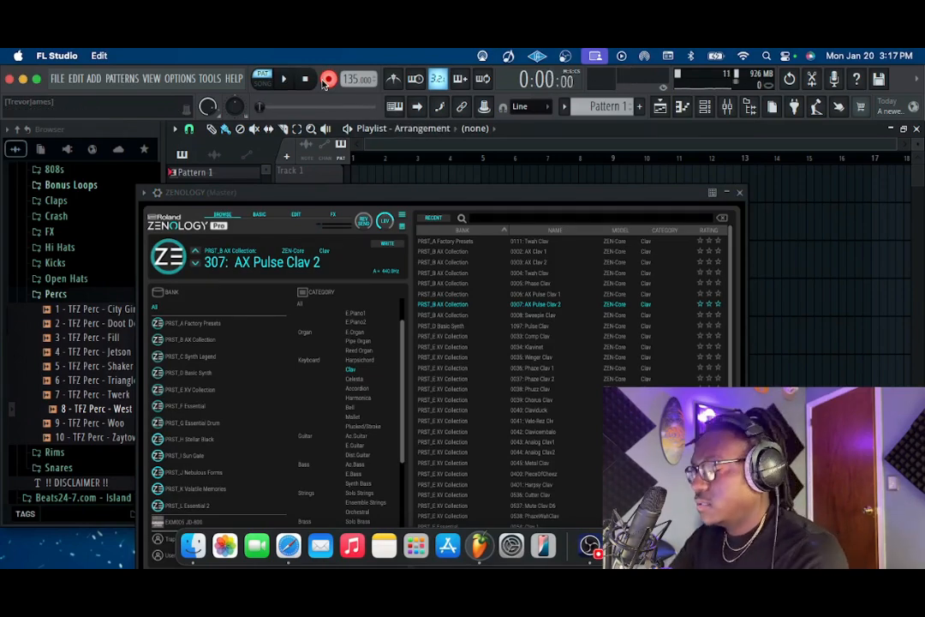
key(space)
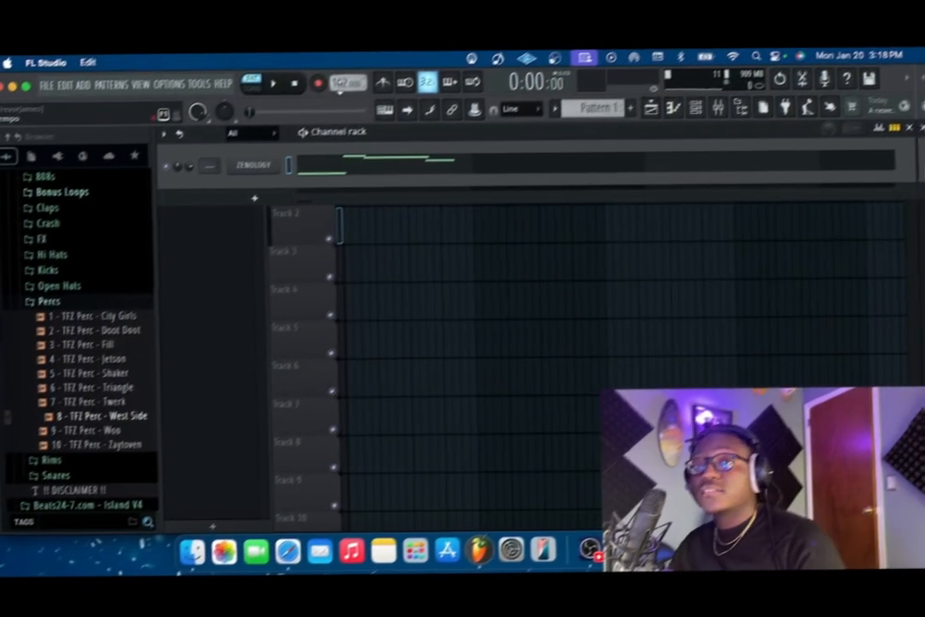
Step: Tap out the project tempo with the tempo tapper, settling on 162 BPM
right_click(353, 84)
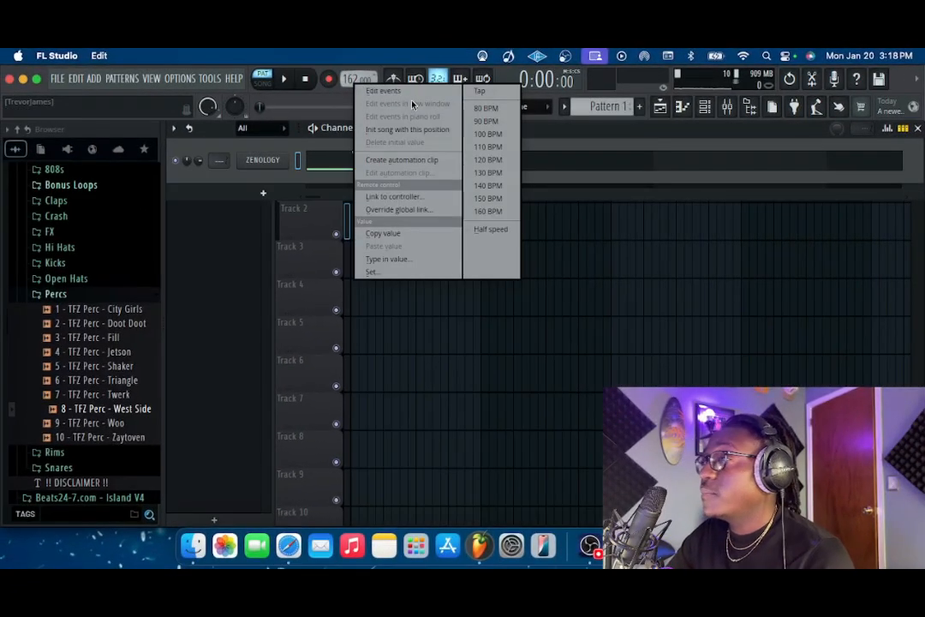
click(479, 93)
click(467, 234)
click(466, 242)
click(465, 249)
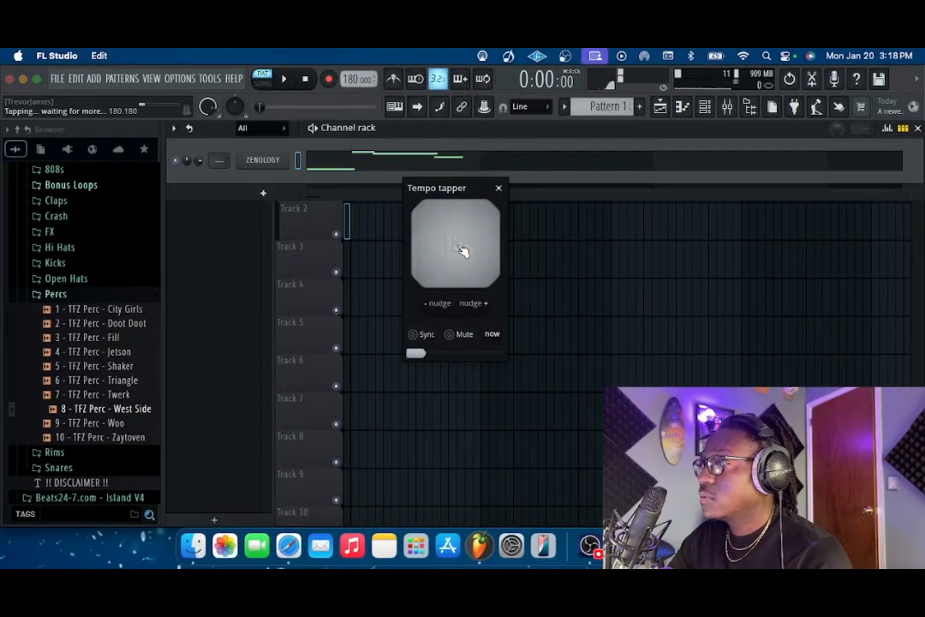
click(463, 250)
click(462, 250)
click(463, 250)
click(463, 251)
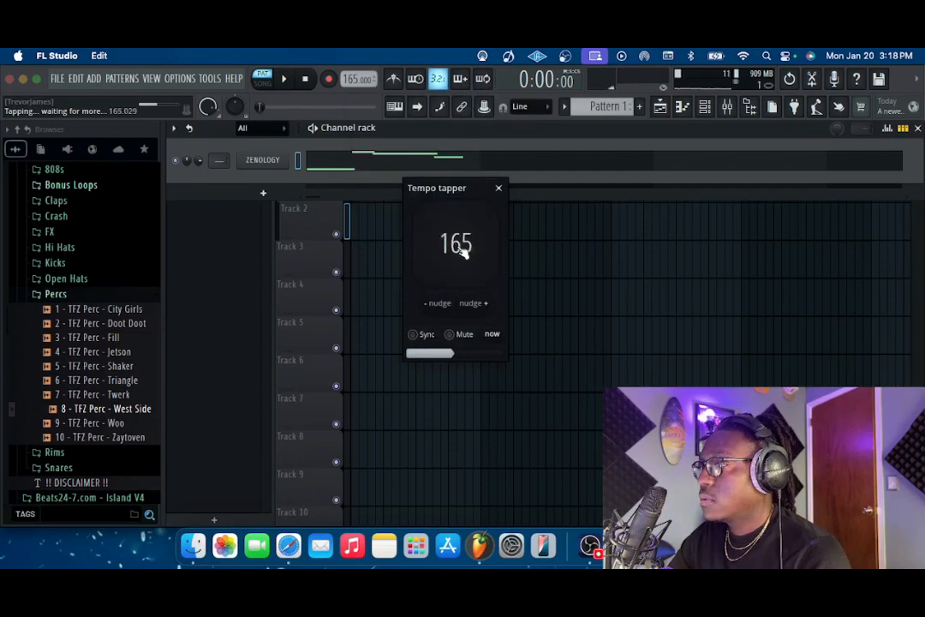
click(462, 251)
click(463, 250)
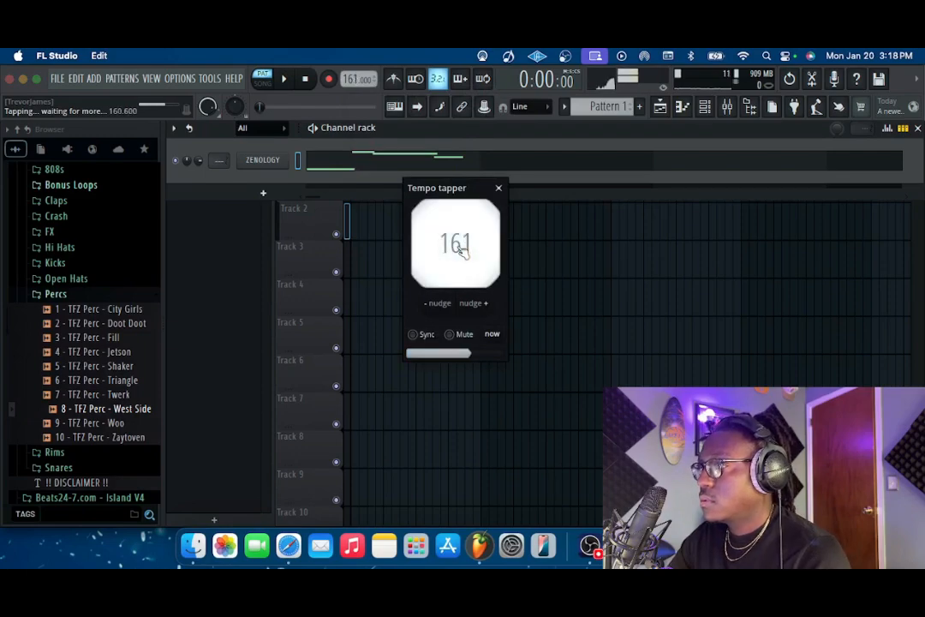
click(499, 188)
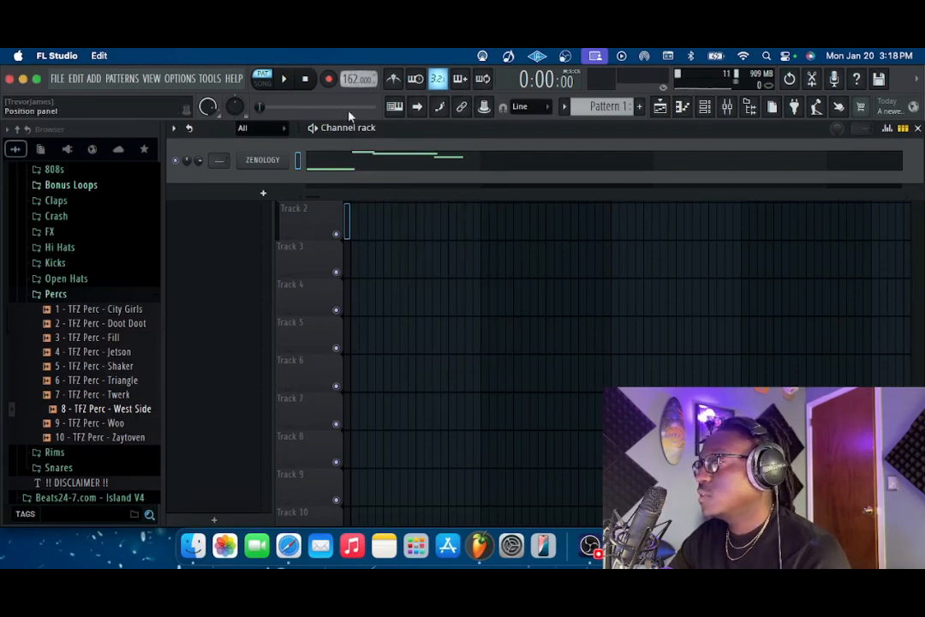
Step: Cut the recorded notes from the ZENOLOGY channel and record a new melody take into Pattern 1
key(super+x)
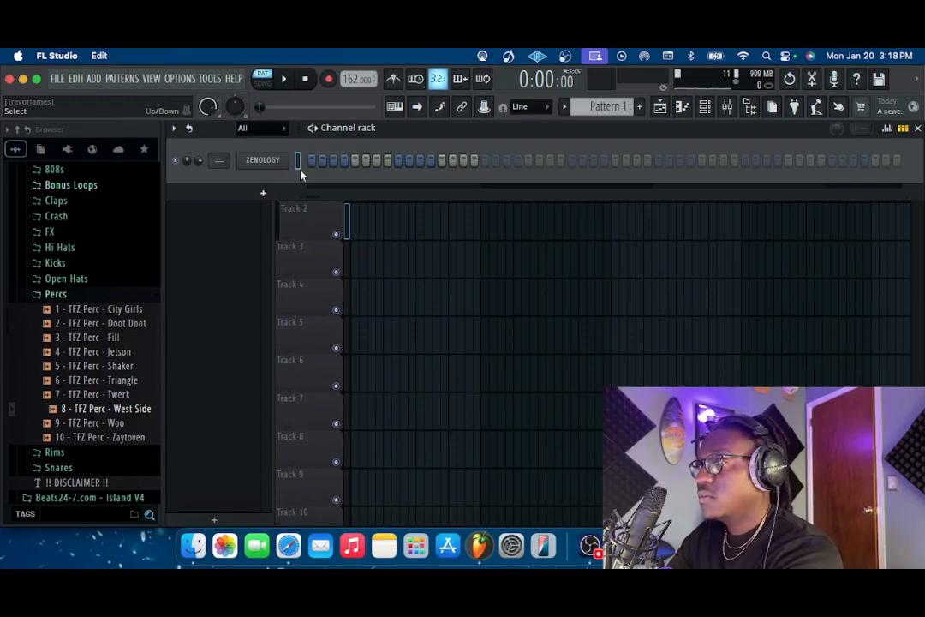
click(332, 83)
key(space)
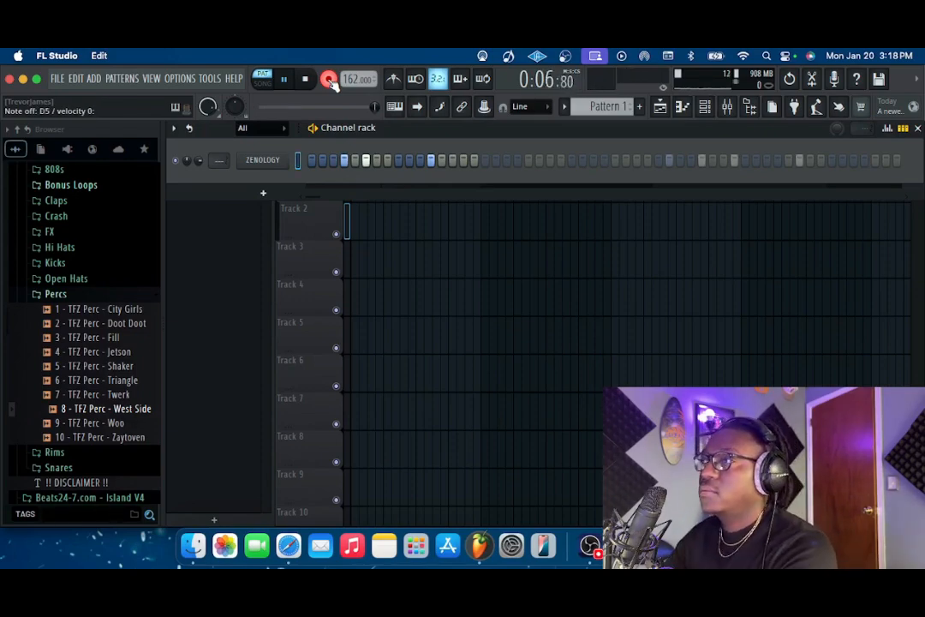
Step: Transpose all the melody notes up one octave in the channel's piano roll and play them from the start
right_click(301, 163)
click(310, 170)
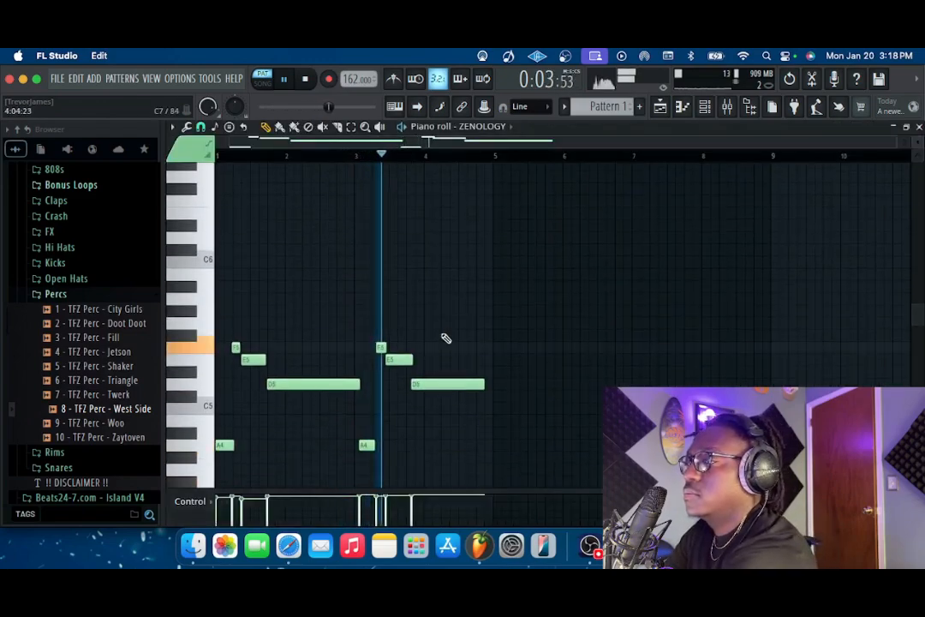
scroll(444, 330, down, 4)
ctrl+scroll(442, 321, down, 3)
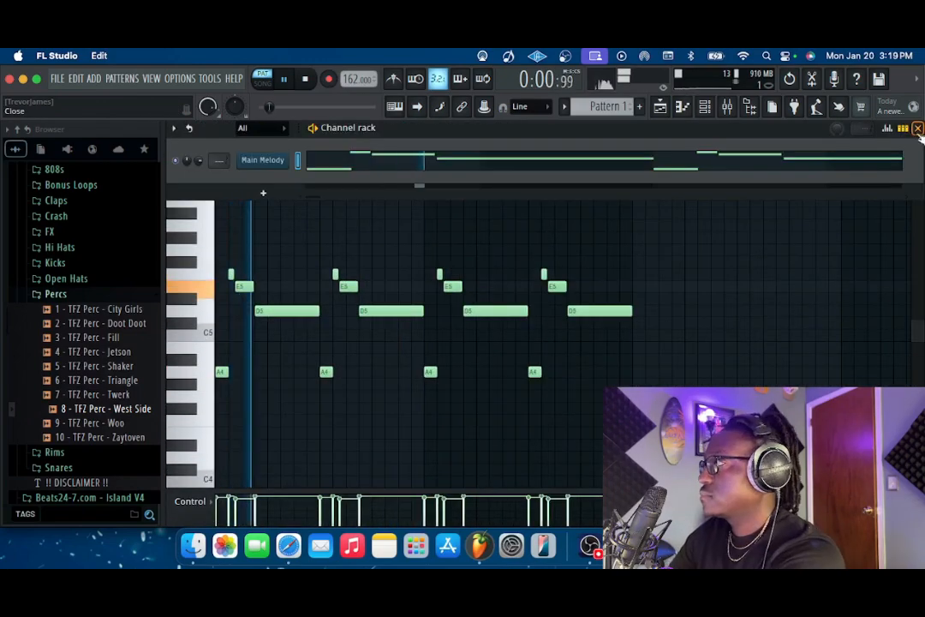
key(F7)
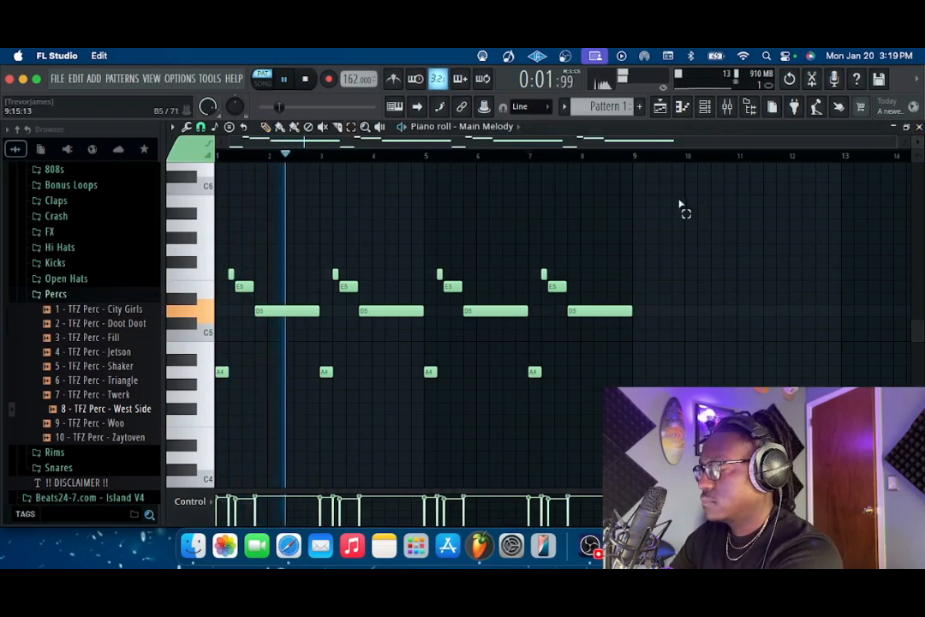
drag(677, 202, 217, 435)
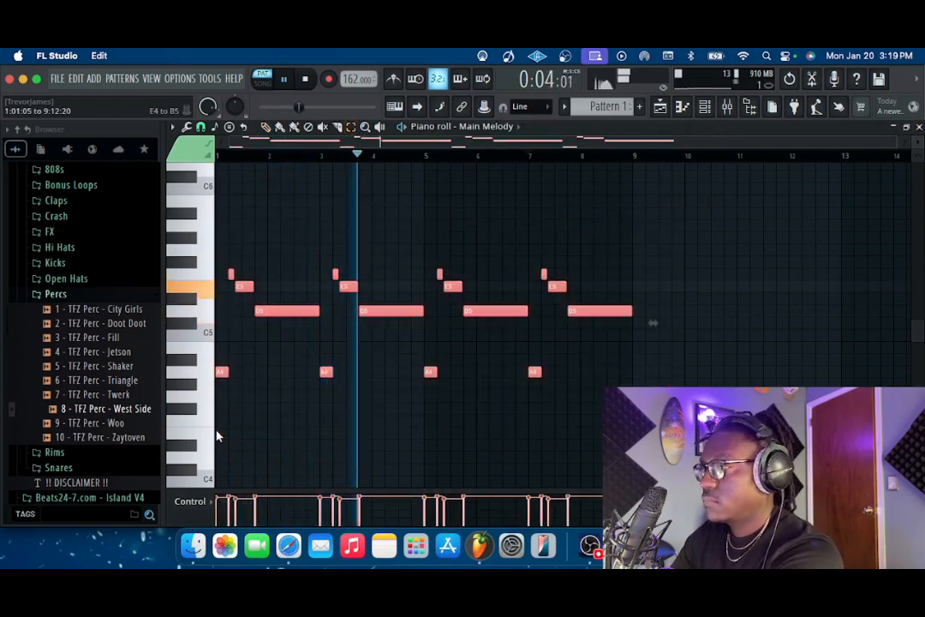
key(ctrl+Up)
key(space)
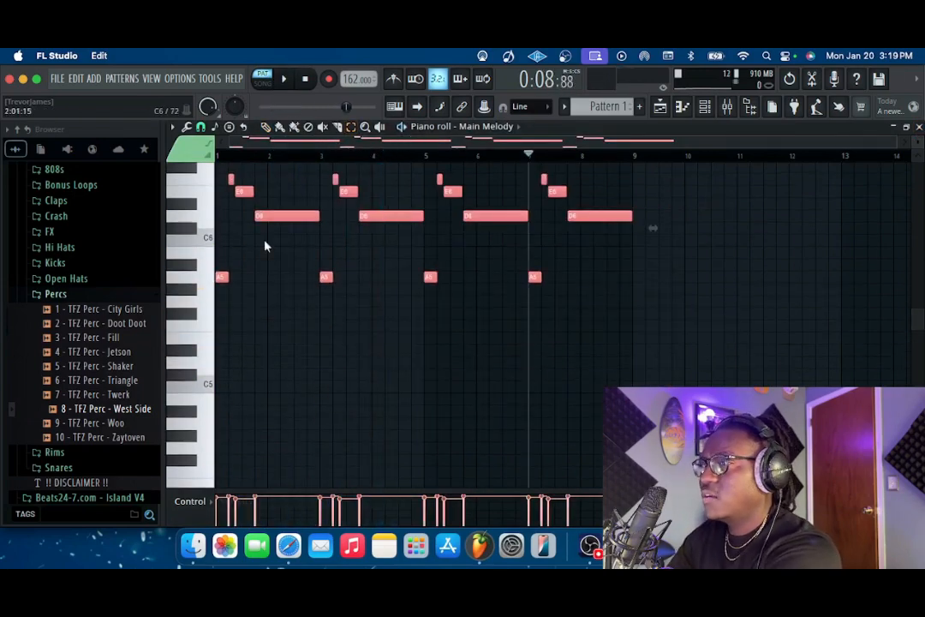
click(310, 81)
key(space)
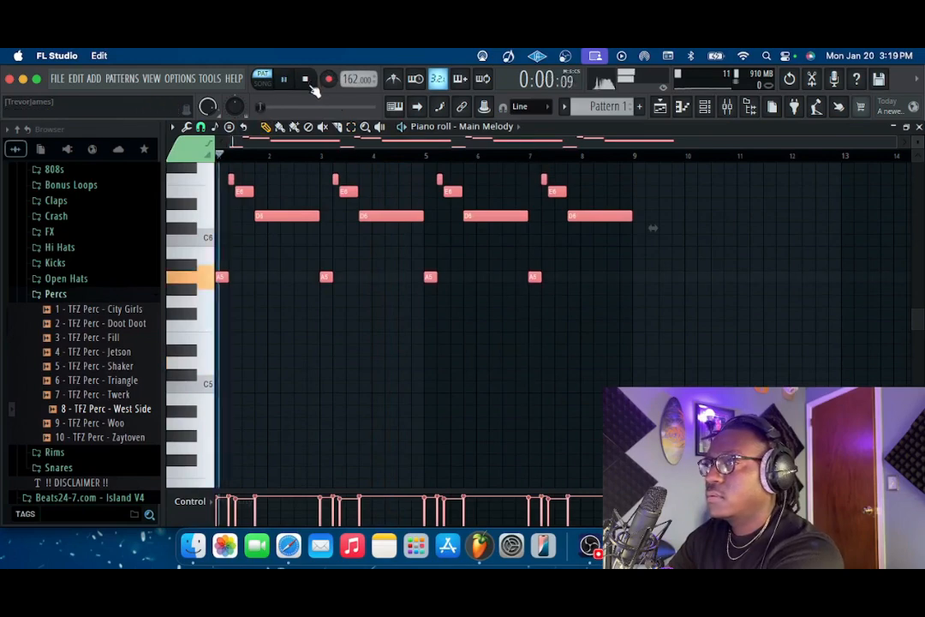
scroll(352, 302, up, 3)
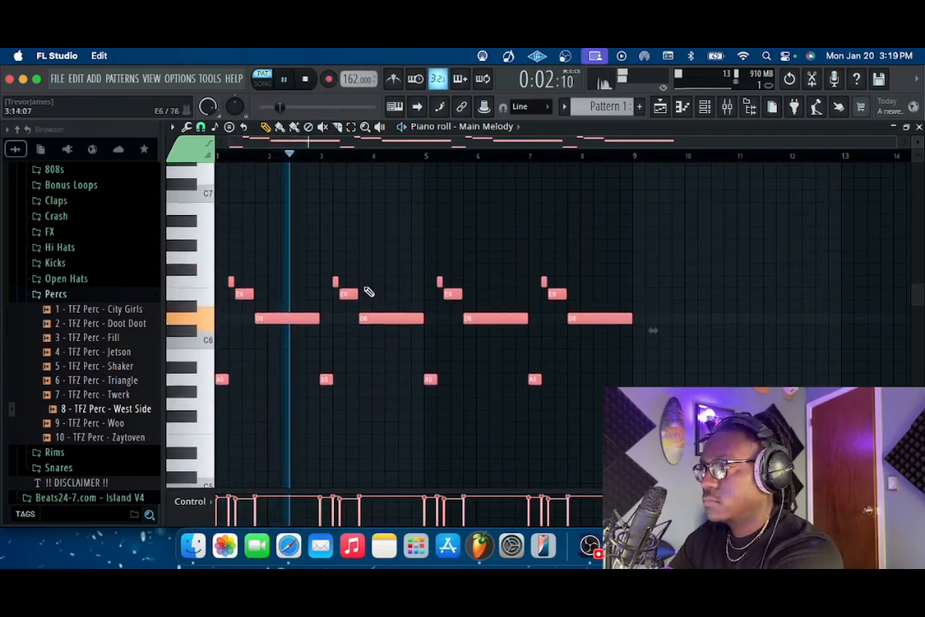
Step: Route the Main Melody channel to mixer track Insert 1
click(727, 107)
right_click(260, 163)
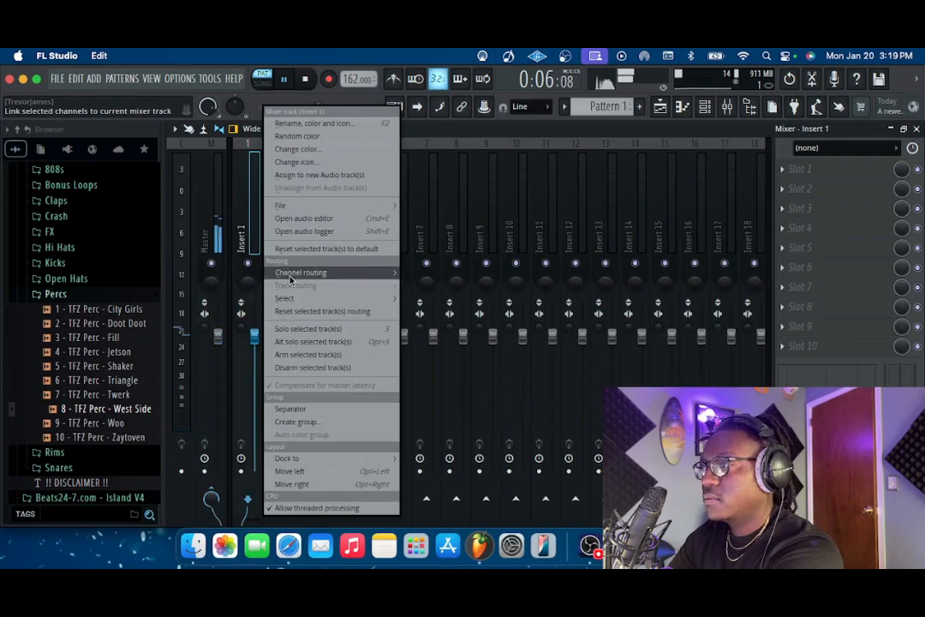
mouse_move(300, 272)
click(442, 271)
Step: Add Fruity Parametric EQ 2 to the Main Melody mixer track, cutting the lows with band 1 and slightly boosting bands 6 and 7
click(814, 169)
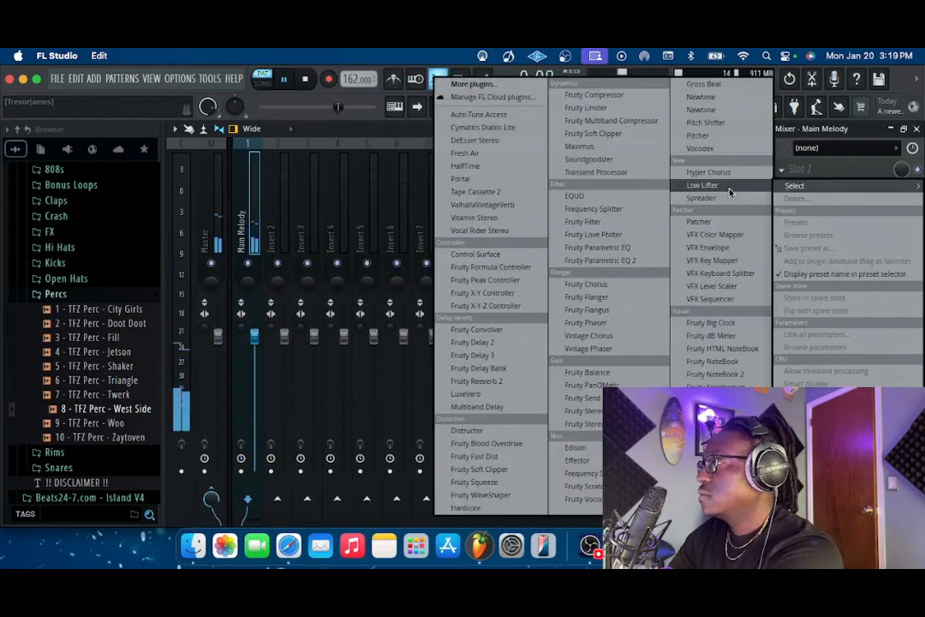
click(600, 259)
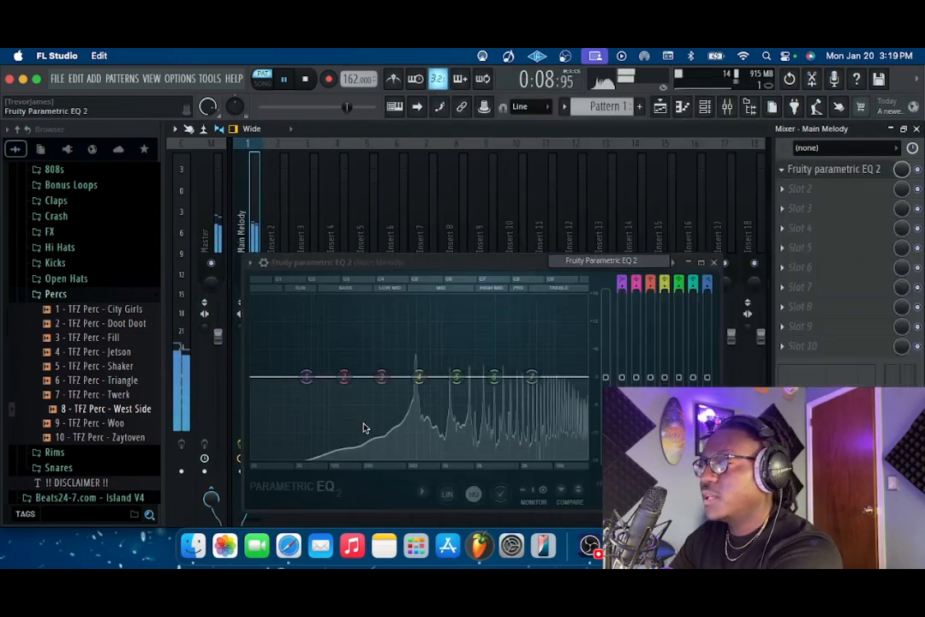
drag(319, 396, 390, 457)
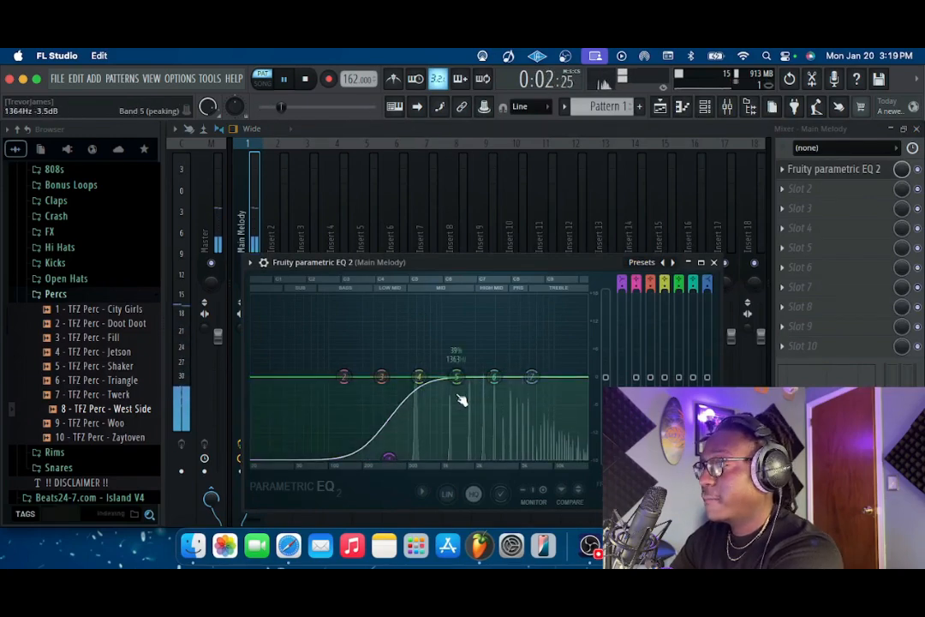
drag(495, 377, 532, 373)
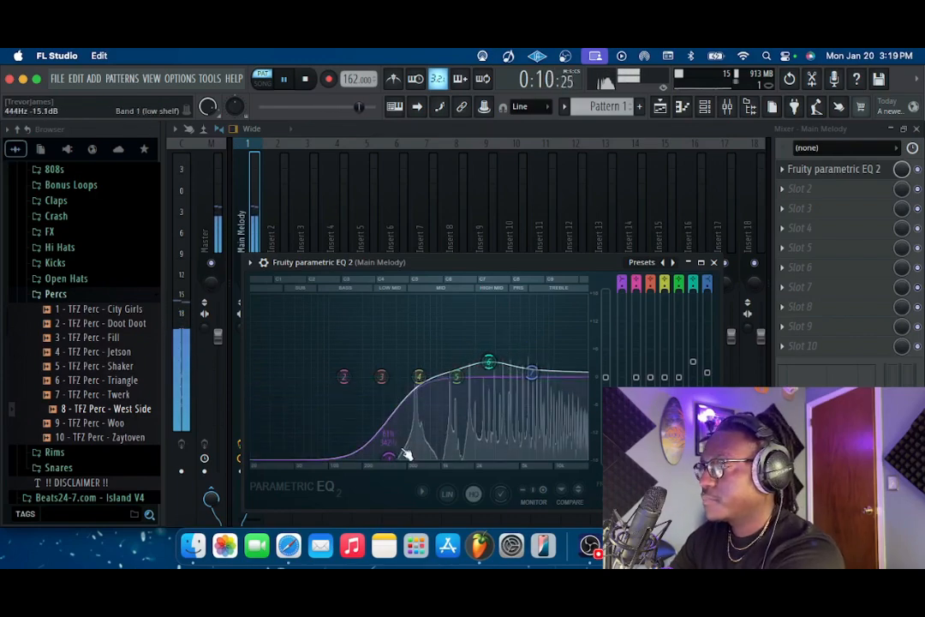
click(714, 262)
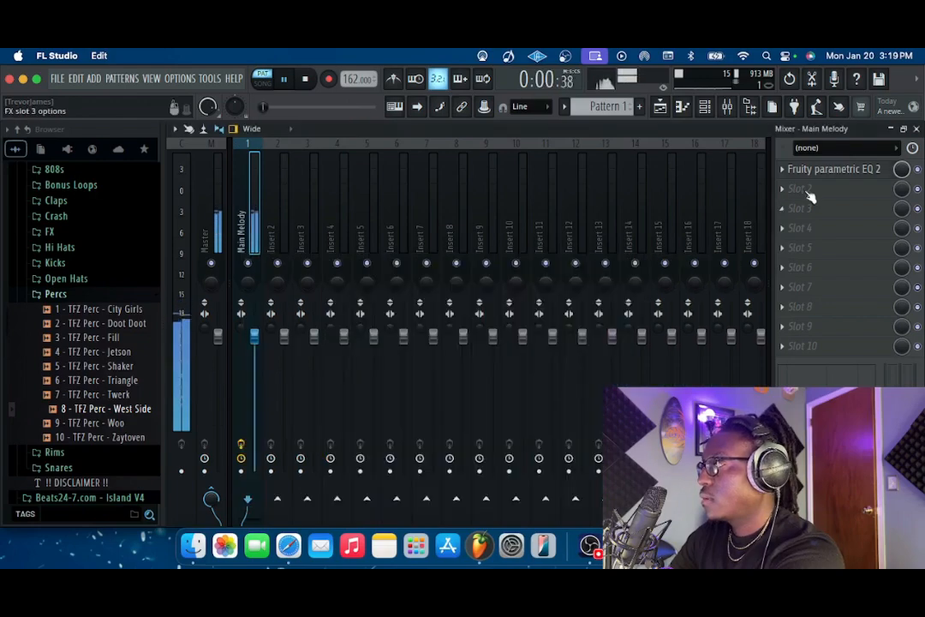
Step: Add Fruity Compressor in the Main Melody track's second effect slot with a -17.8 dB threshold and an 8.5:1 ratio
click(797, 191)
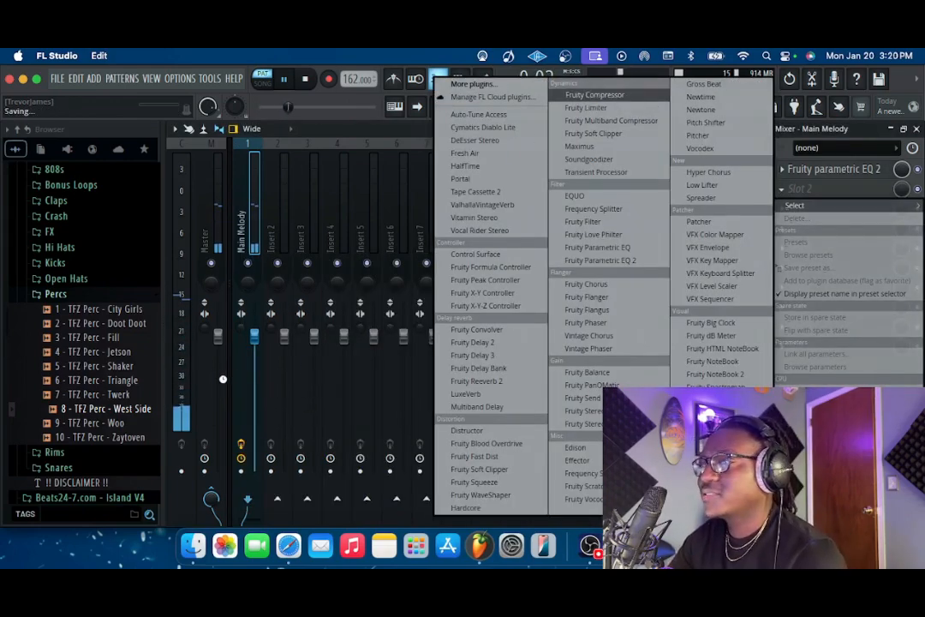
click(595, 95)
drag(283, 309, 283, 332)
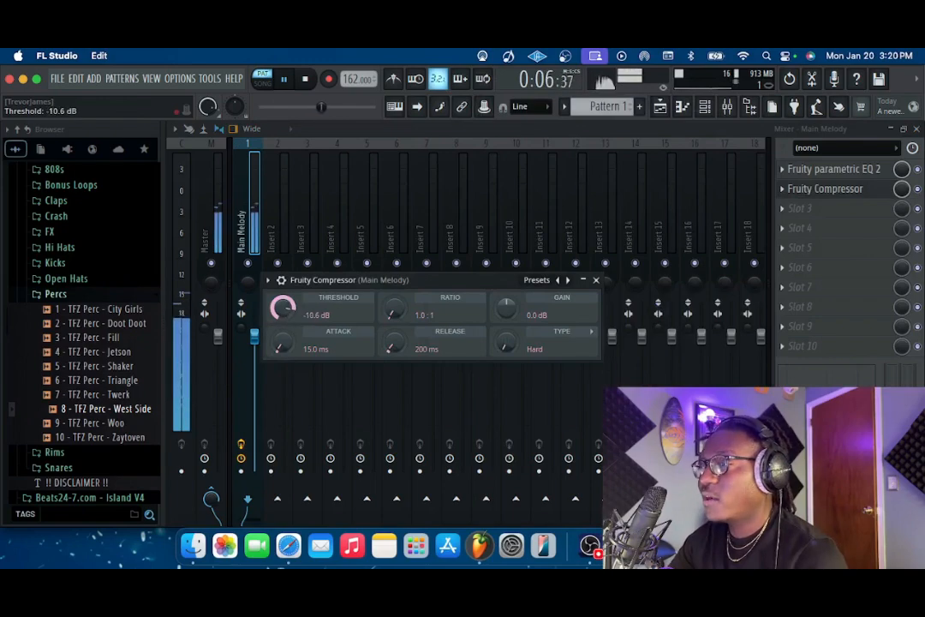
drag(414, 314, 374, 305)
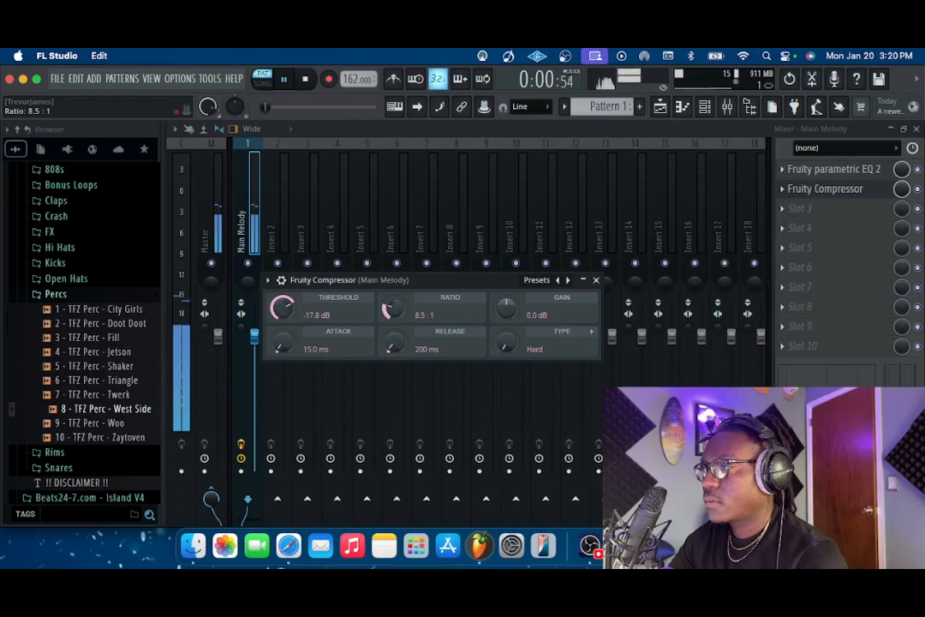
click(596, 280)
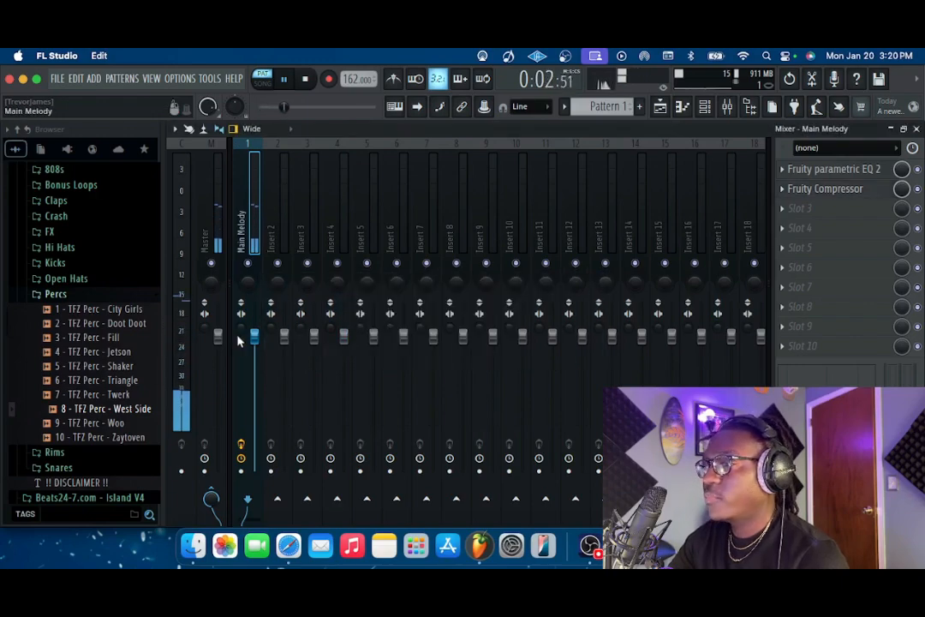
Step: Lower the Main Melody track's mixer volume slightly and stop playback
drag(254, 336, 253, 341)
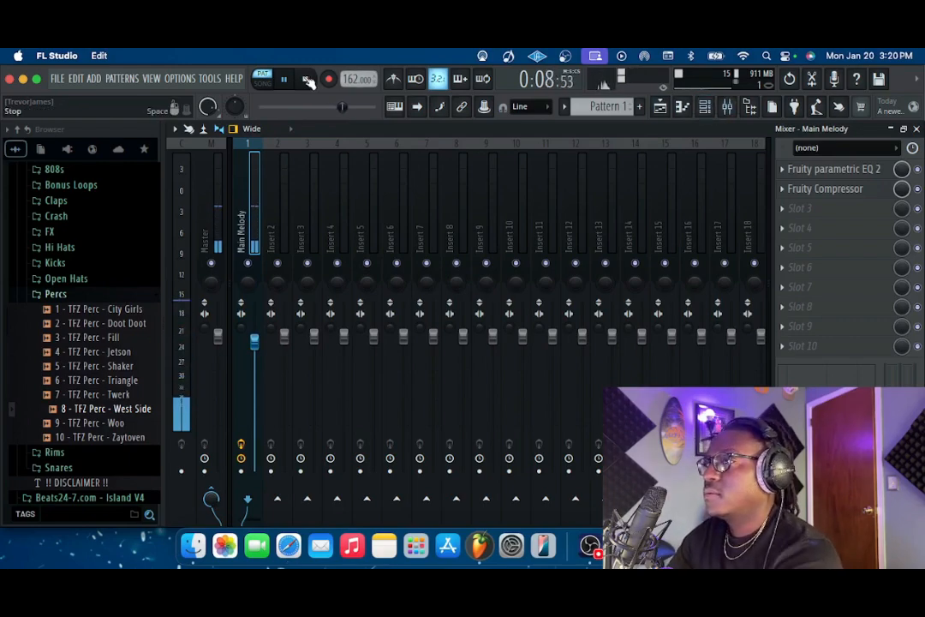
click(308, 80)
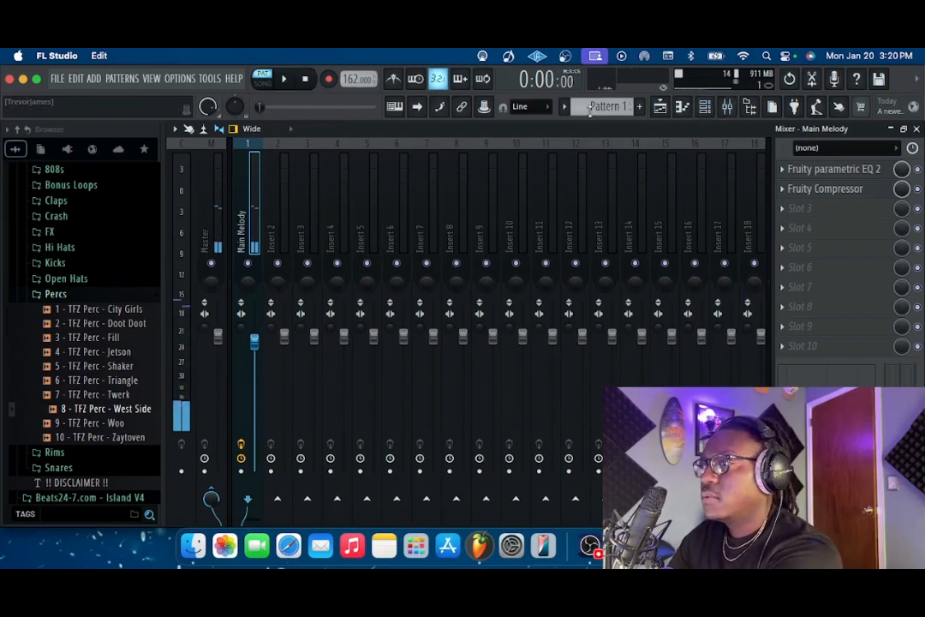
Step: Add a second ZENOLOGY instrument channel to the channel rack and close its plugin window
click(704, 108)
click(272, 194)
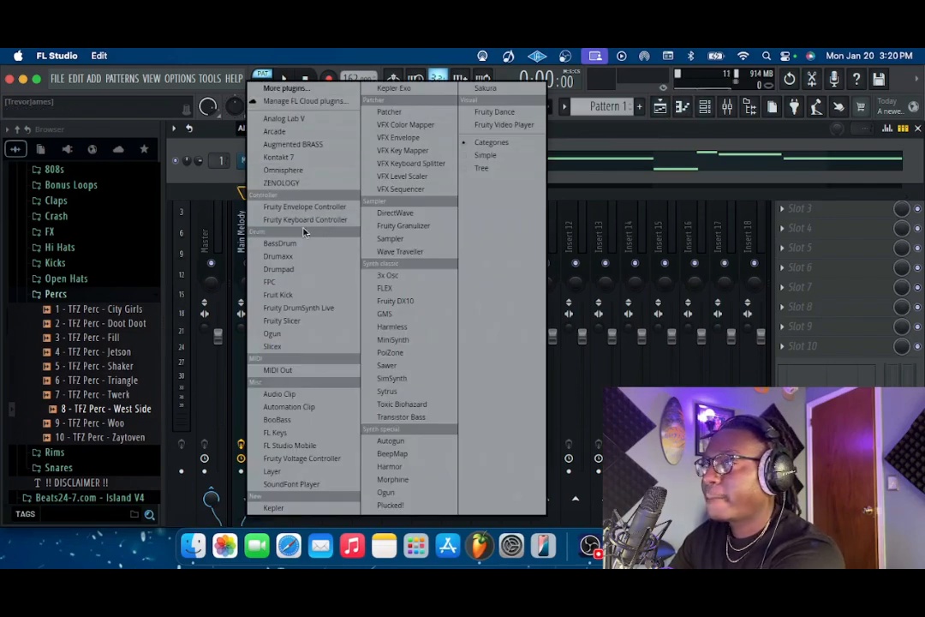
click(283, 184)
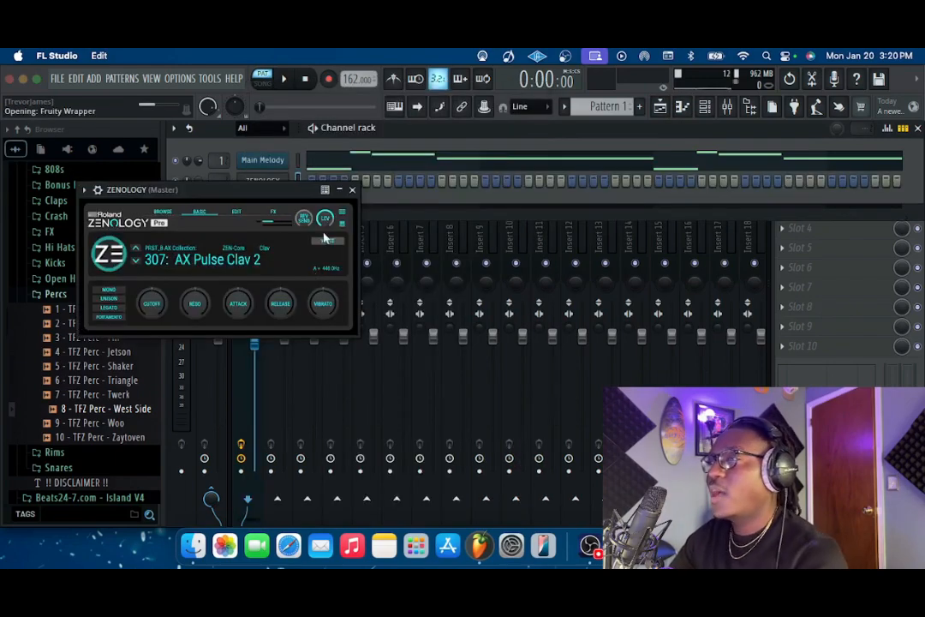
click(352, 189)
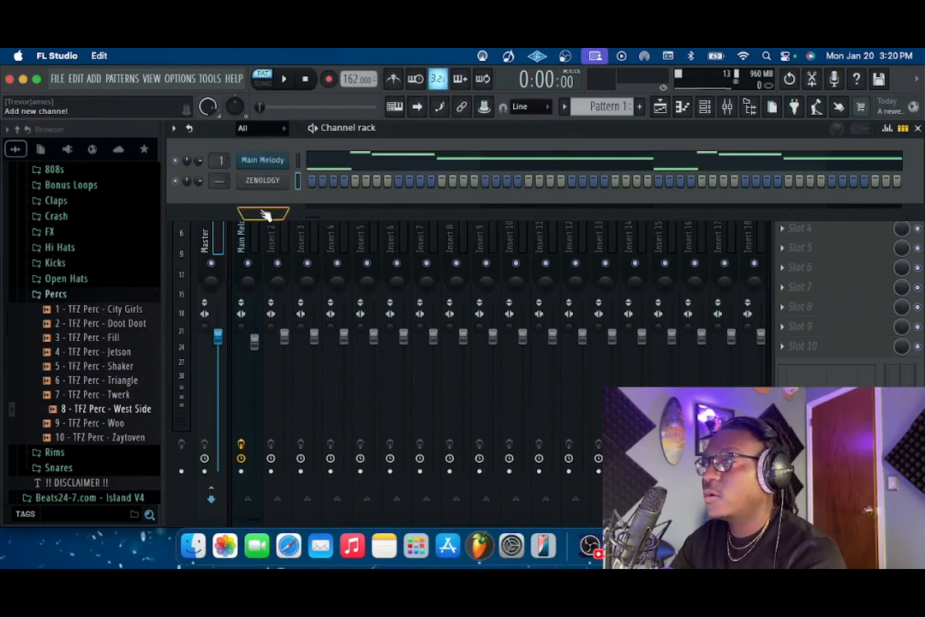
Step: Clone the Main Melody channel and name the copy Low Melody
right_click(261, 167)
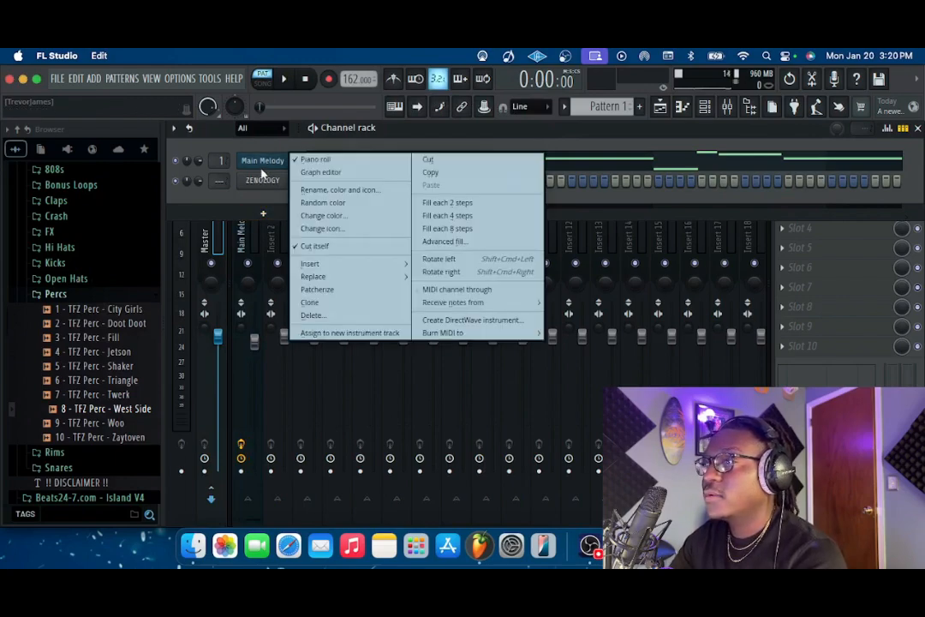
click(310, 301)
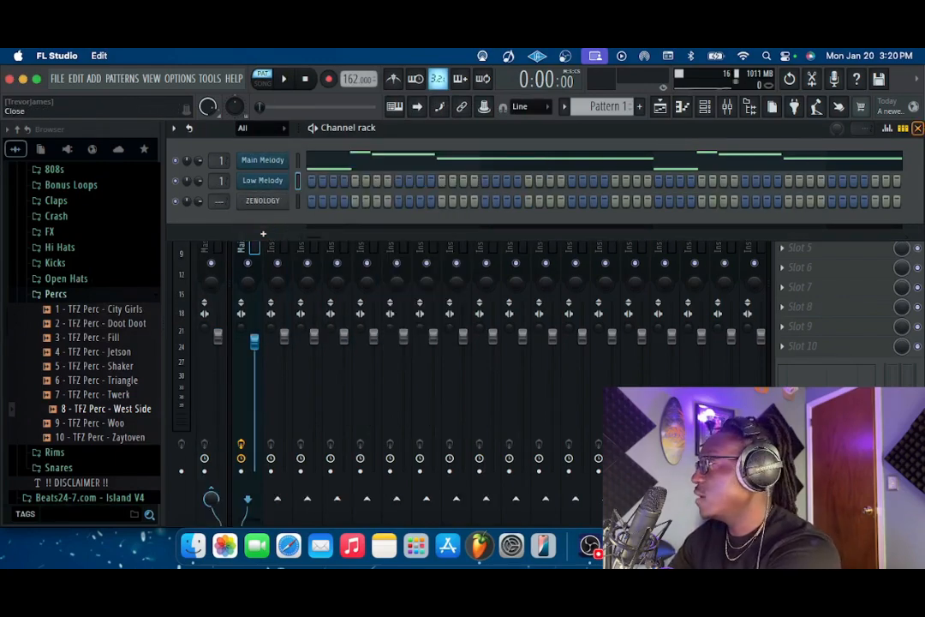
Step: Open the Low Melody channel's piano roll and place an A3 note at bar 1, extended to one full bar
right_click(281, 181)
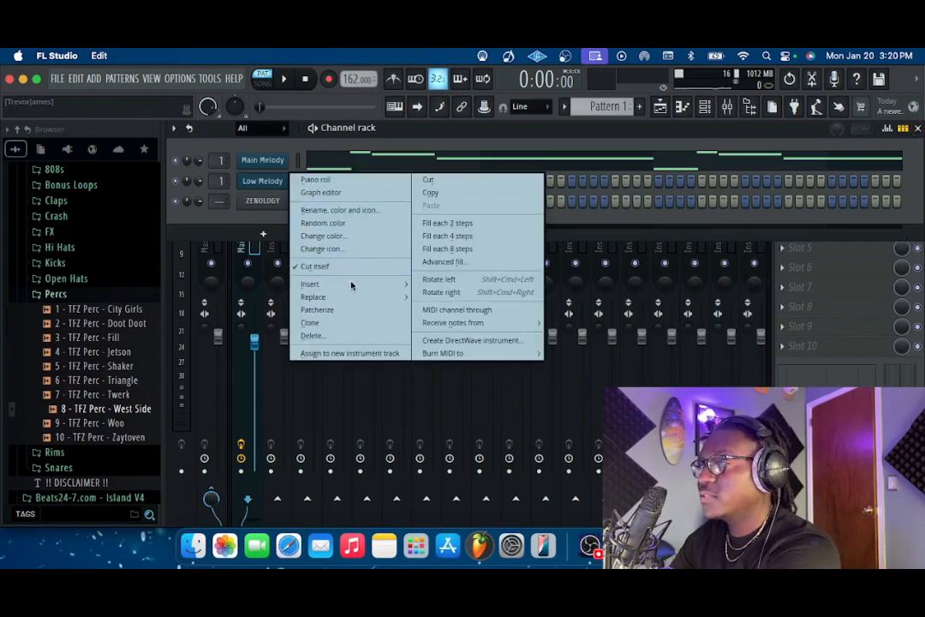
click(313, 179)
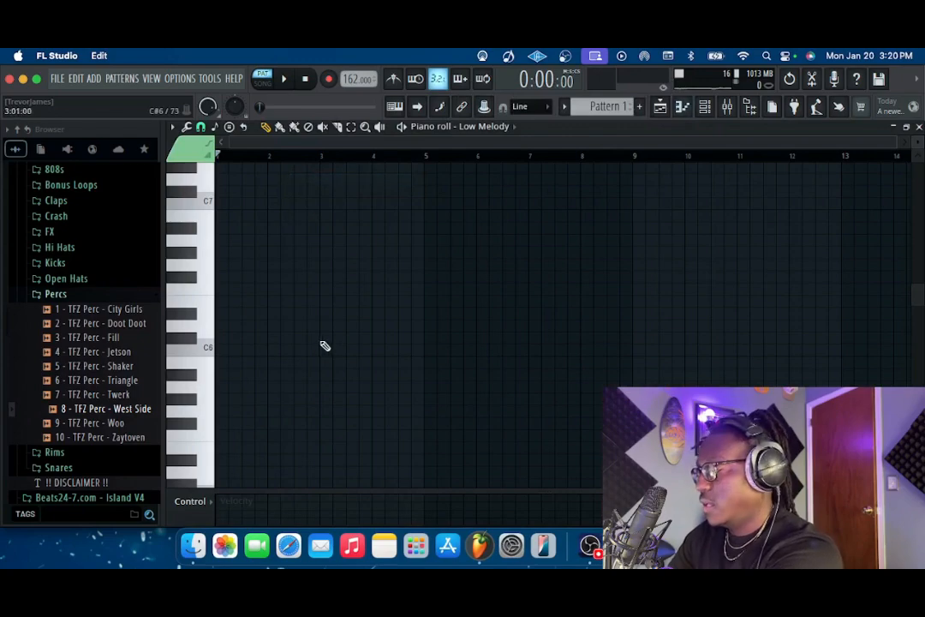
key(space)
key(space)
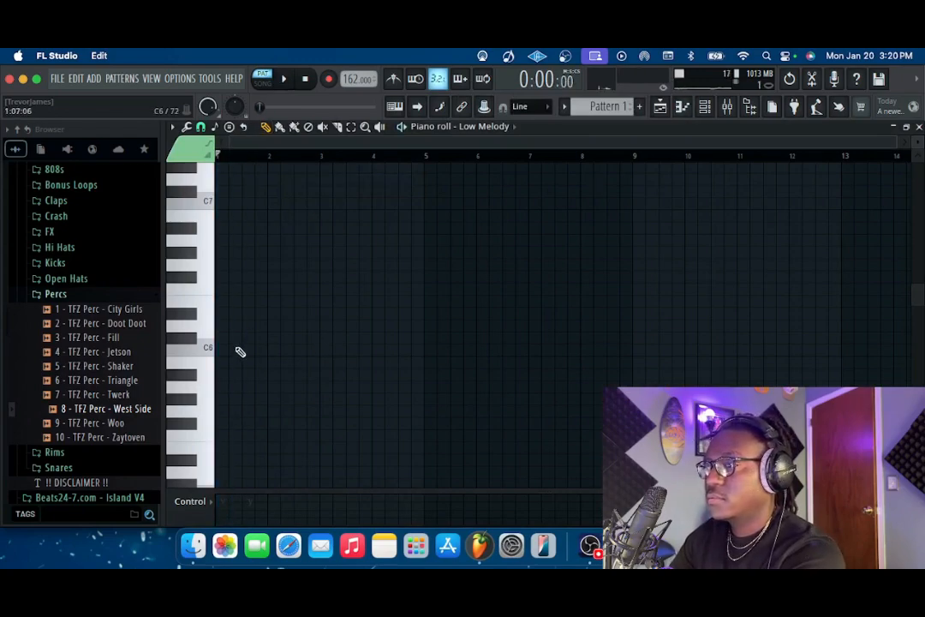
drag(226, 350, 220, 479)
scroll(240, 455, down, 5)
key(space)
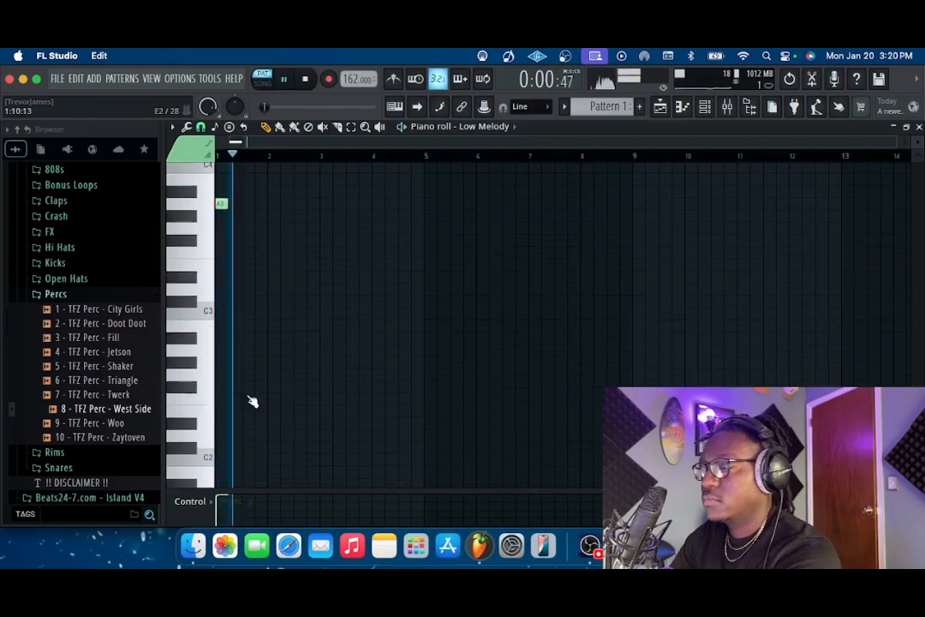
scroll(259, 387, up, 2)
scroll(268, 352, up, 3)
drag(244, 296, 334, 295)
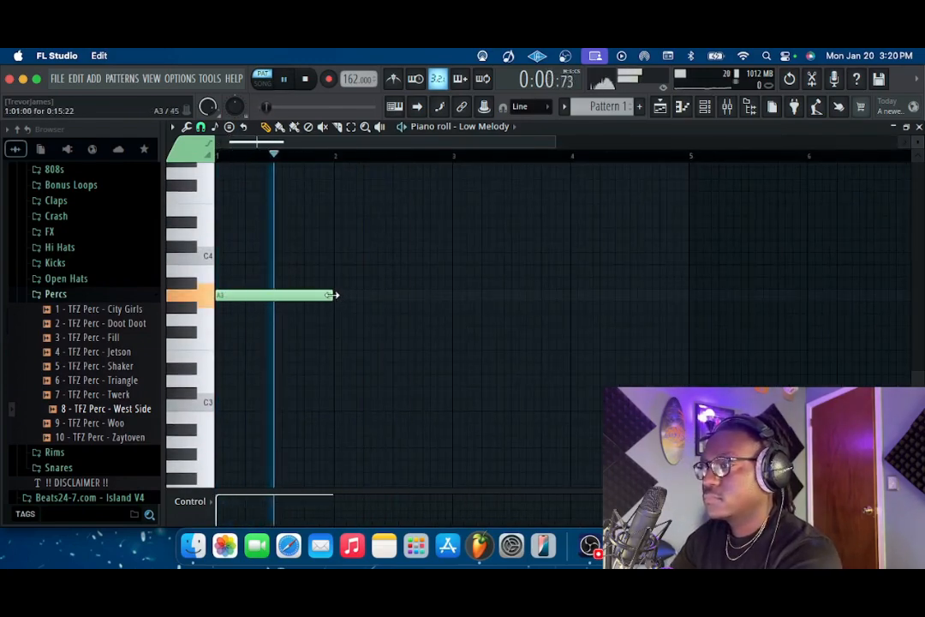
Step: Add a one-bar A3 note at bar 3 and a half-bar C4 note filling the second half of bar 4
click(453, 296)
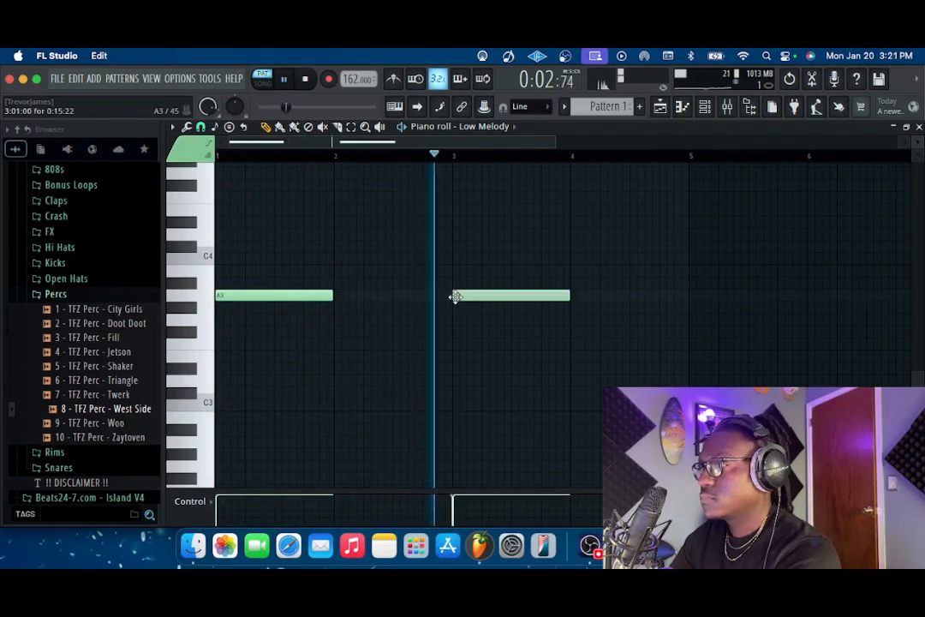
scroll(558, 302, up, 2)
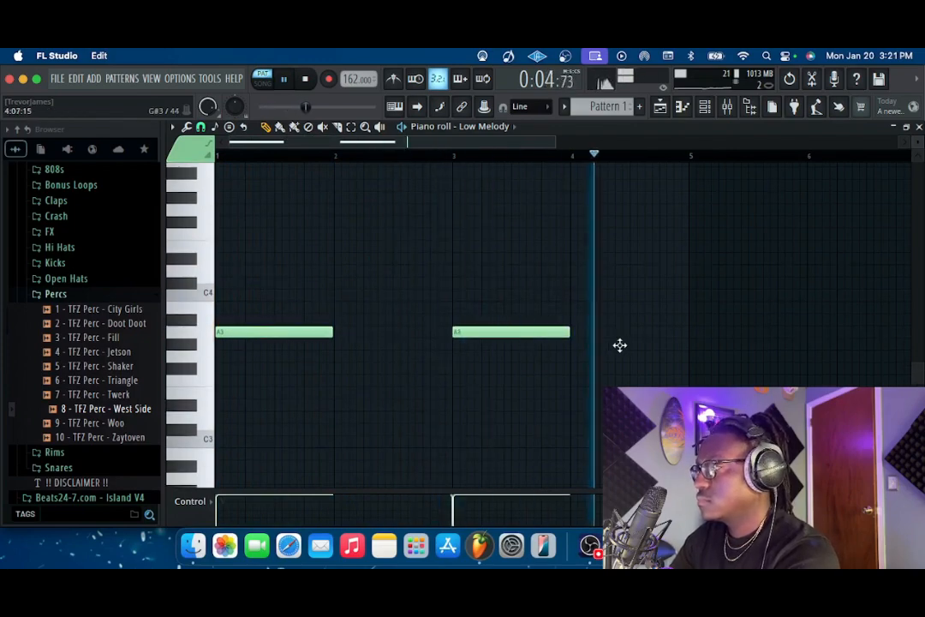
key(space)
drag(631, 318, 633, 286)
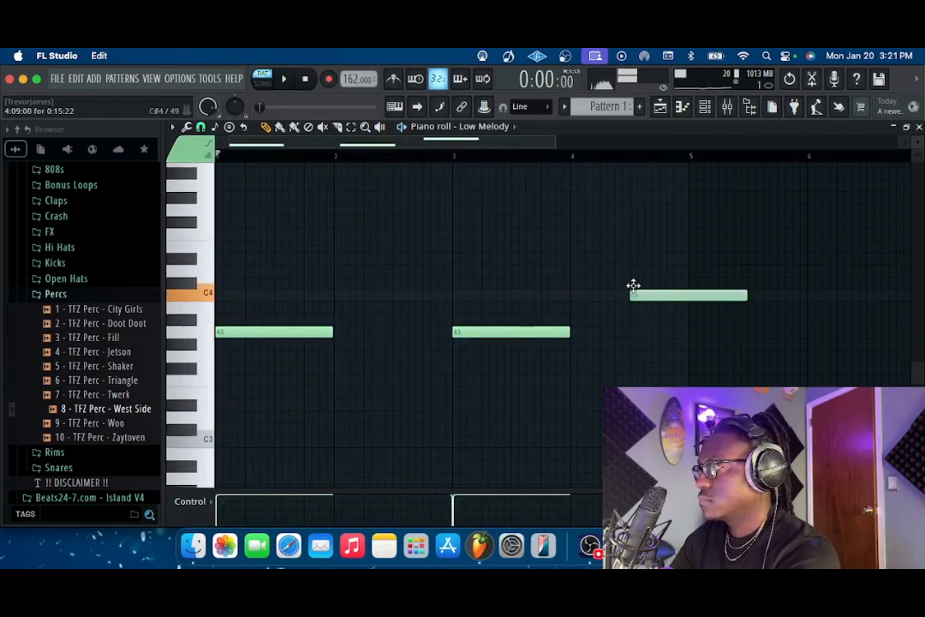
key(space)
drag(743, 296, 689, 298)
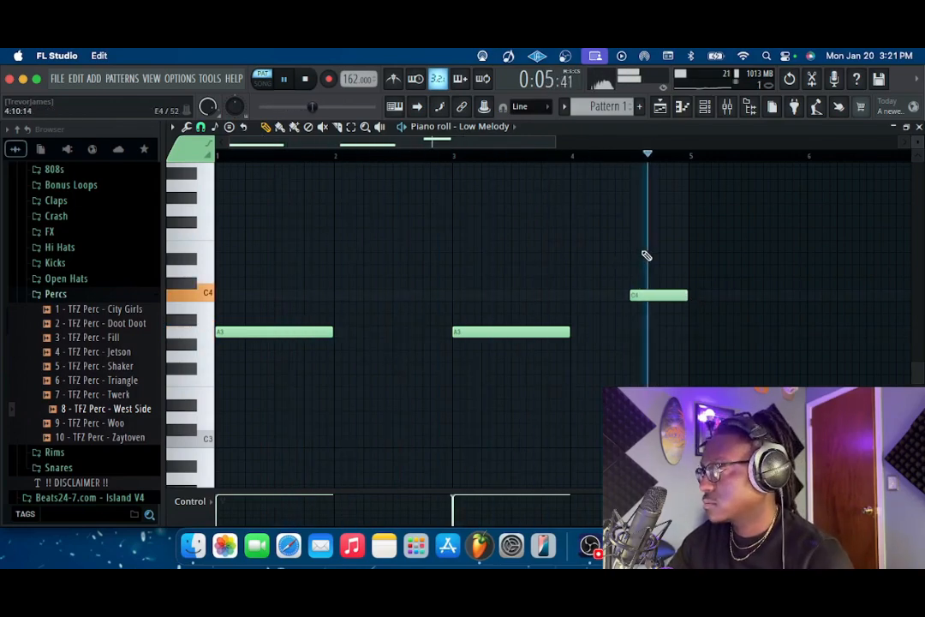
key(space)
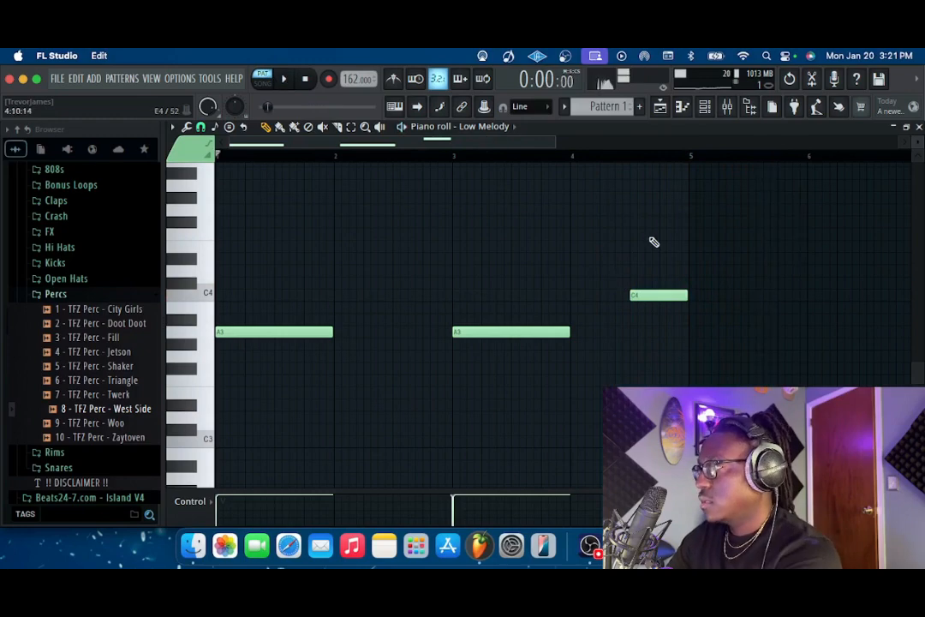
Step: Duplicate the Low Melody notes of bars 1 to 4 into bars 5 to 8 and play them back
drag(692, 156, 3, 251)
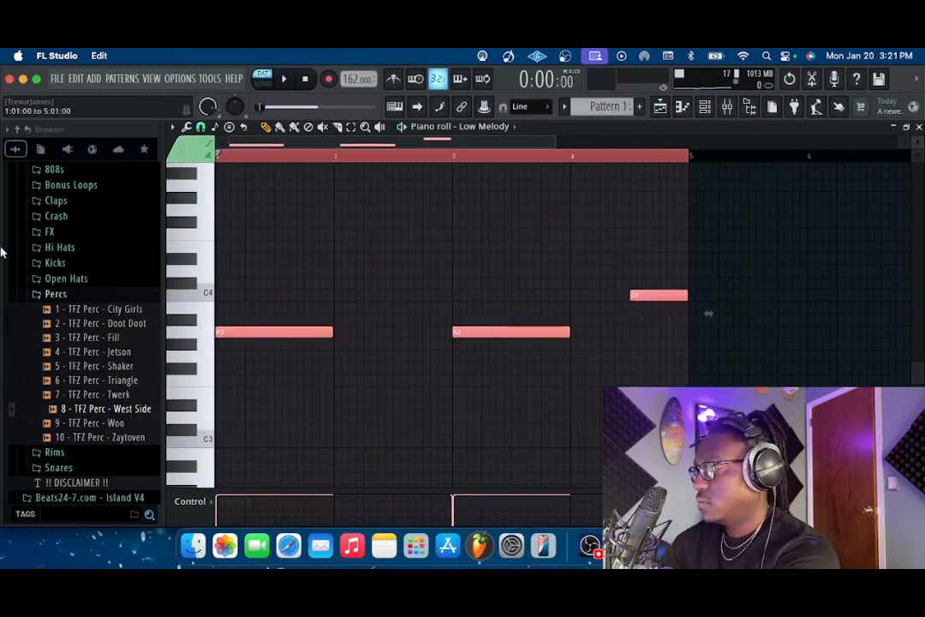
key(ctrl+b)
key(space)
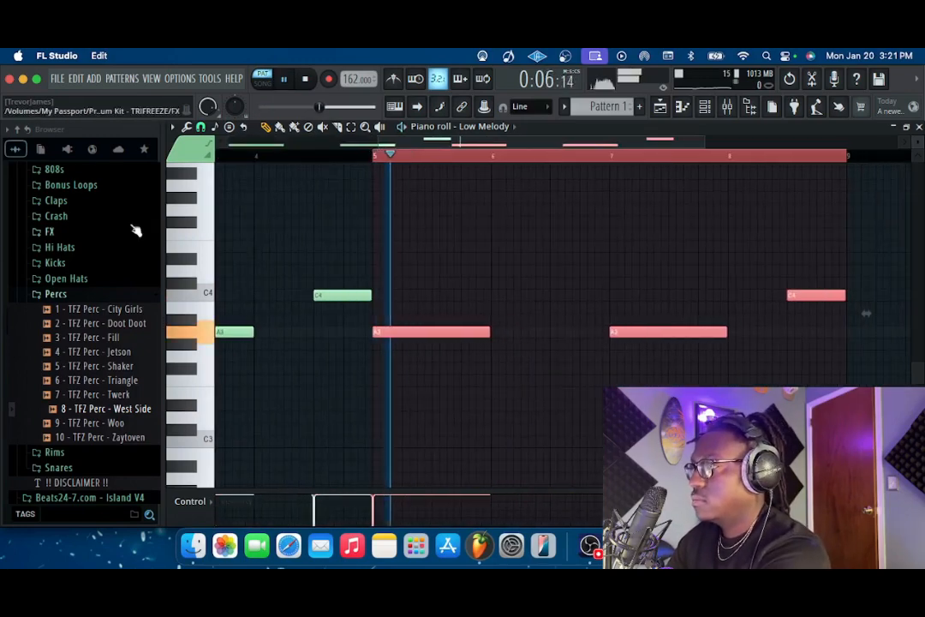
scroll(510, 274, down, 5)
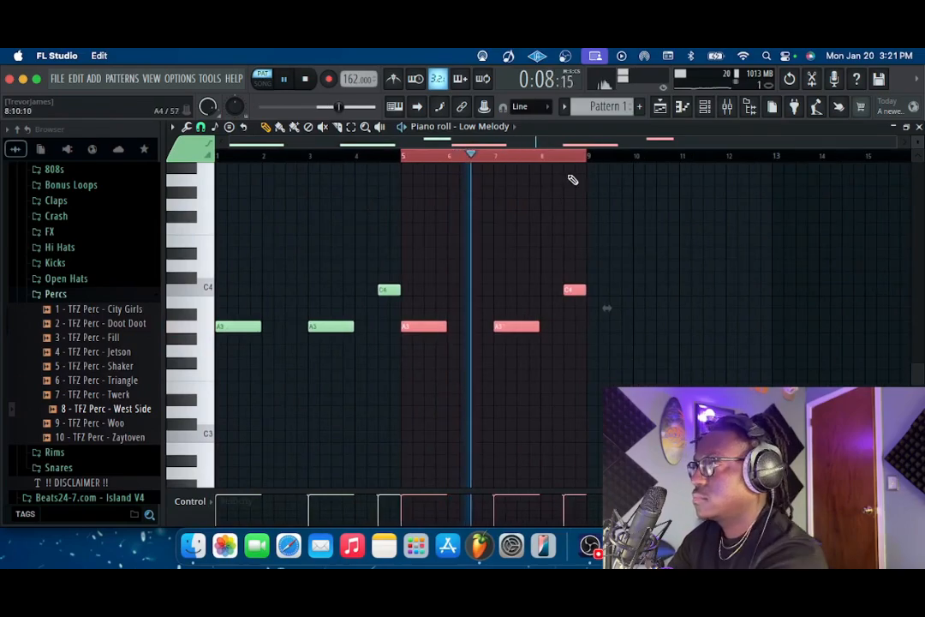
right_click(530, 230)
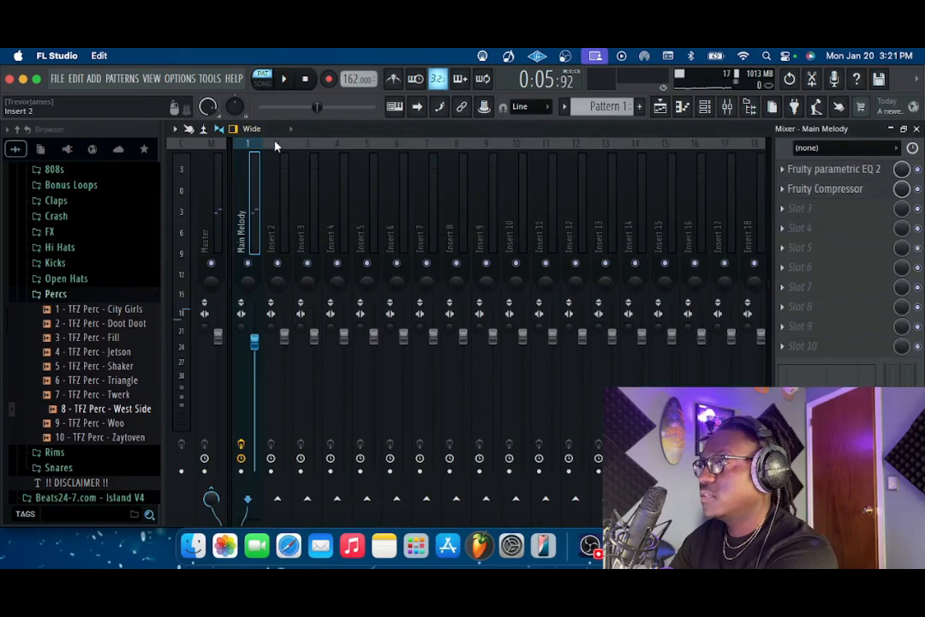
Step: Route the selected Low Melody channel to mixer track 2
right_click(276, 150)
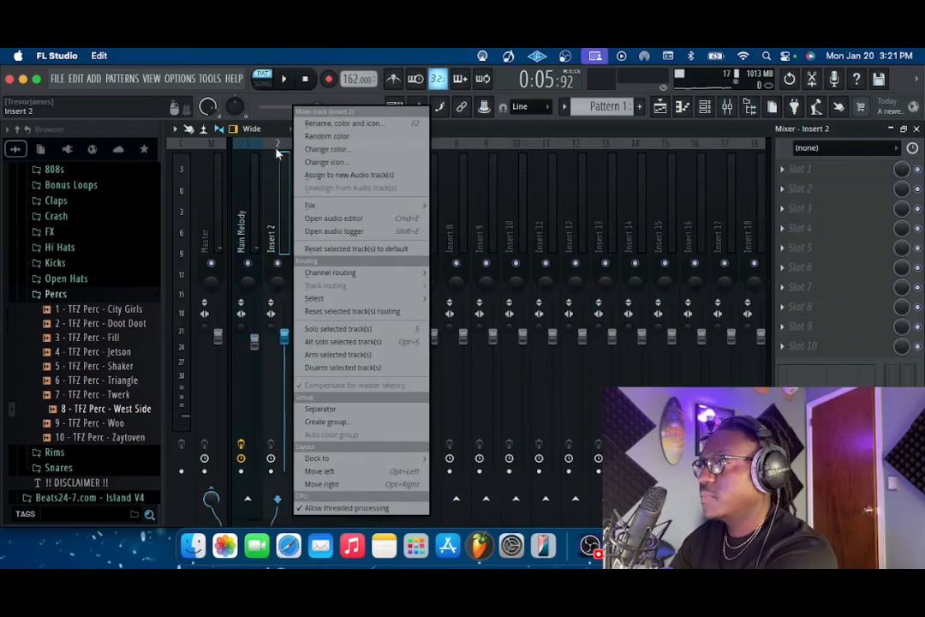
mouse_move(328, 271)
click(455, 271)
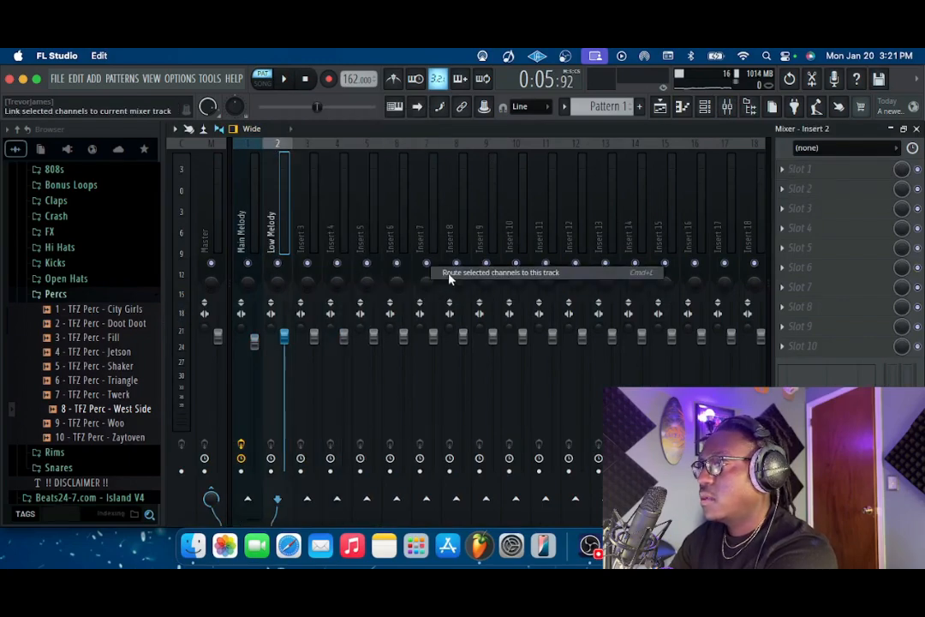
Step: Add Fruity Parametric EQ 2 in the Low Melody track's first slot, pulling band 1 to -18 dB at 55 Hz and band 7 fully down
click(807, 172)
click(600, 260)
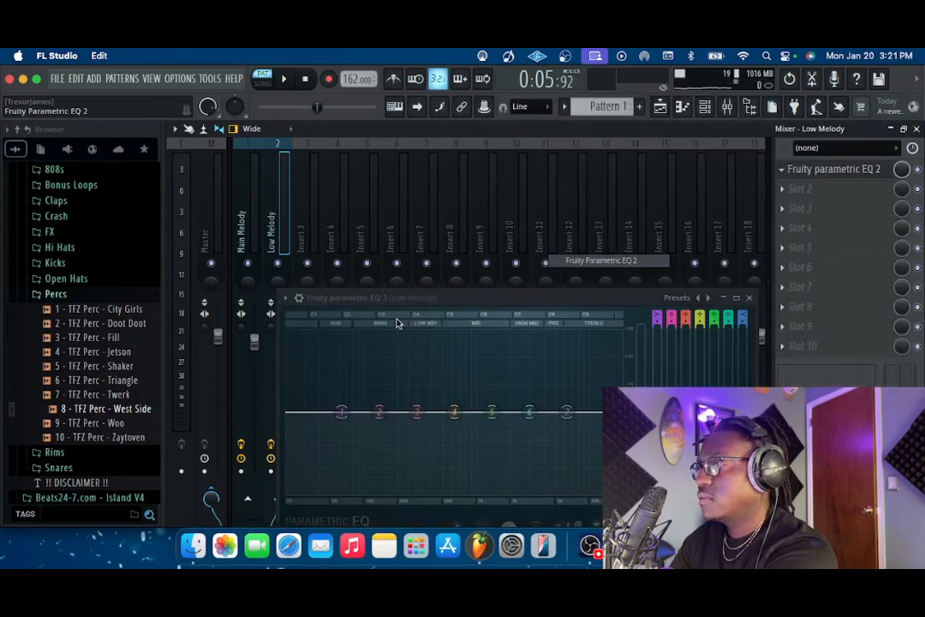
key(space)
drag(567, 412, 569, 493)
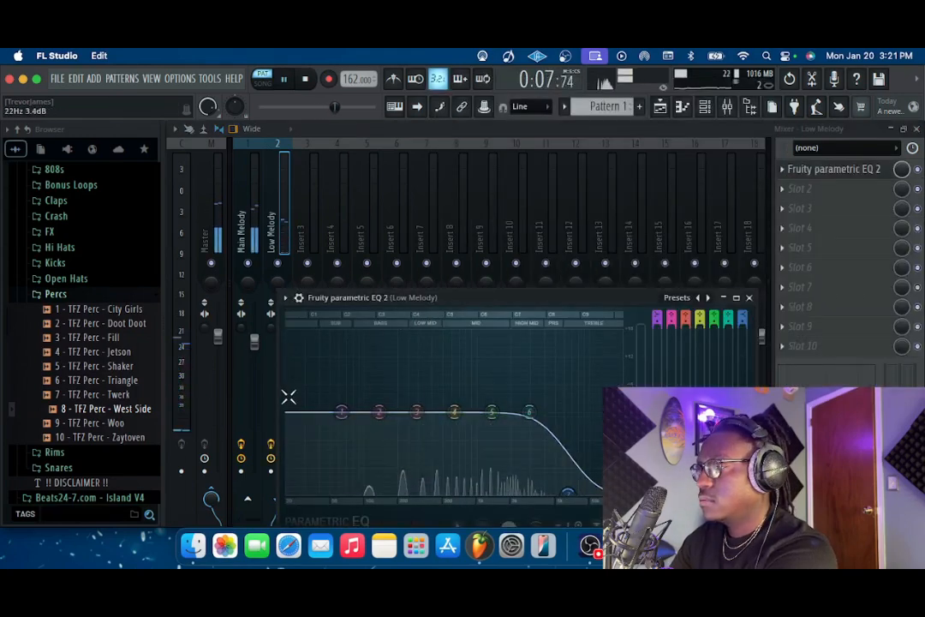
drag(341, 415, 341, 493)
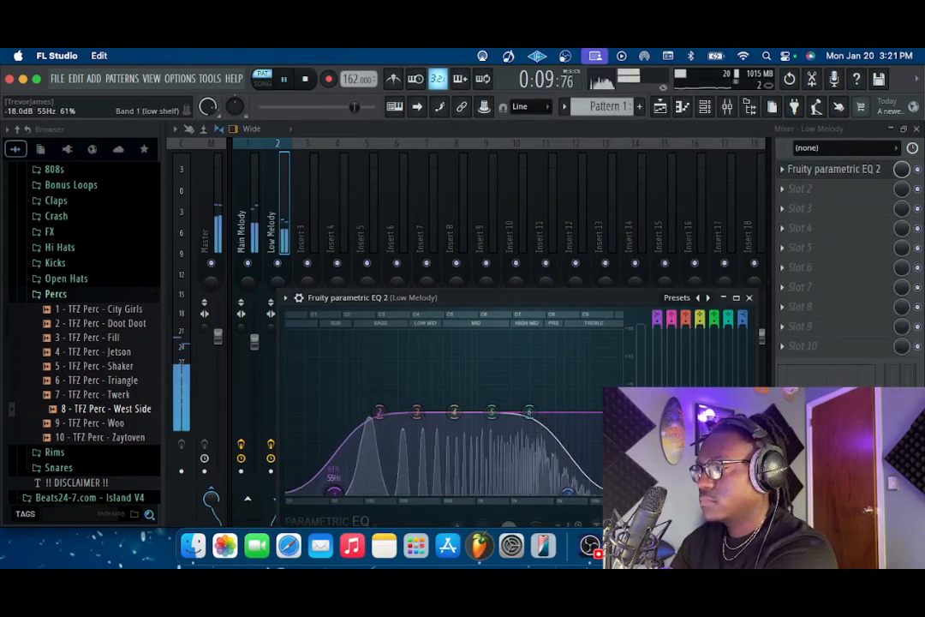
click(749, 298)
click(818, 190)
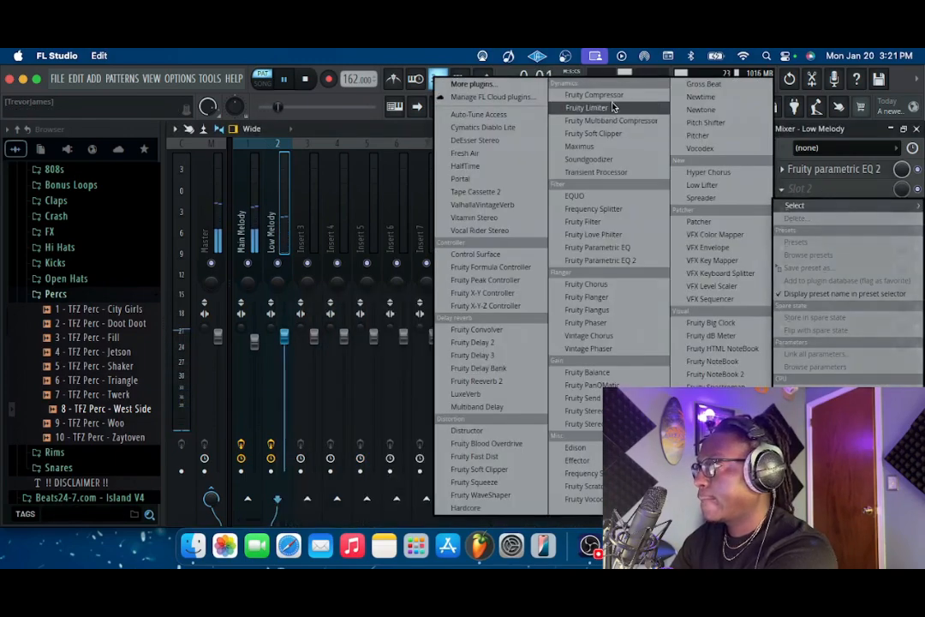
click(375, 130)
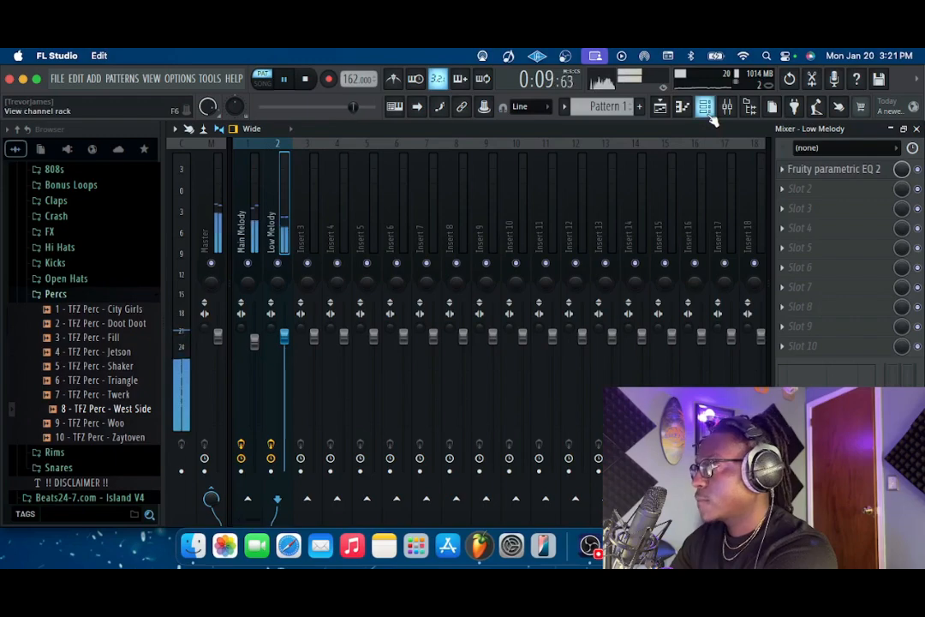
Step: Set the release to 15 in the Low Melody channel's ZENOLOGY edit page, close its window and the channel rack, and stop playback
click(707, 113)
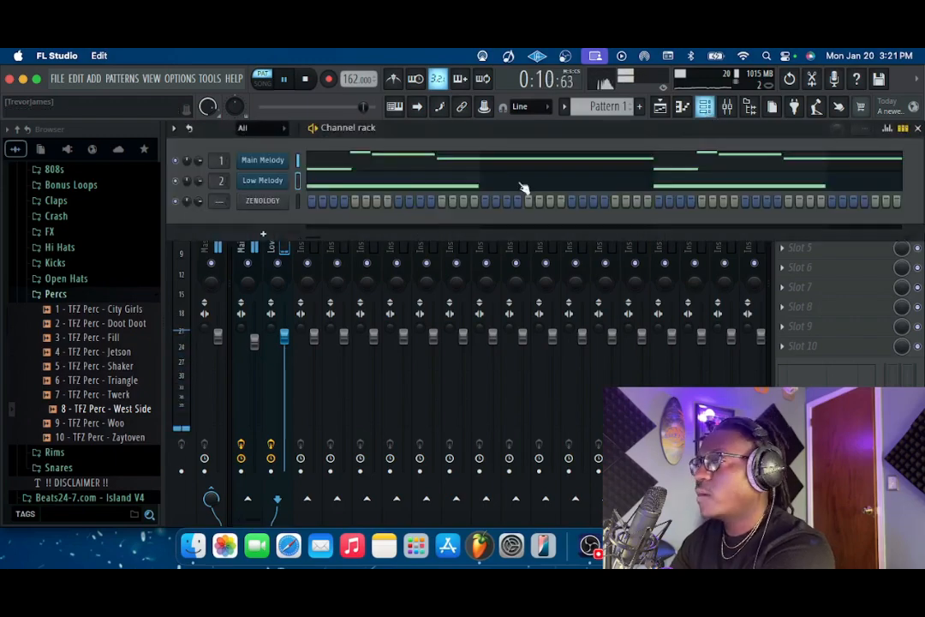
click(268, 184)
click(240, 232)
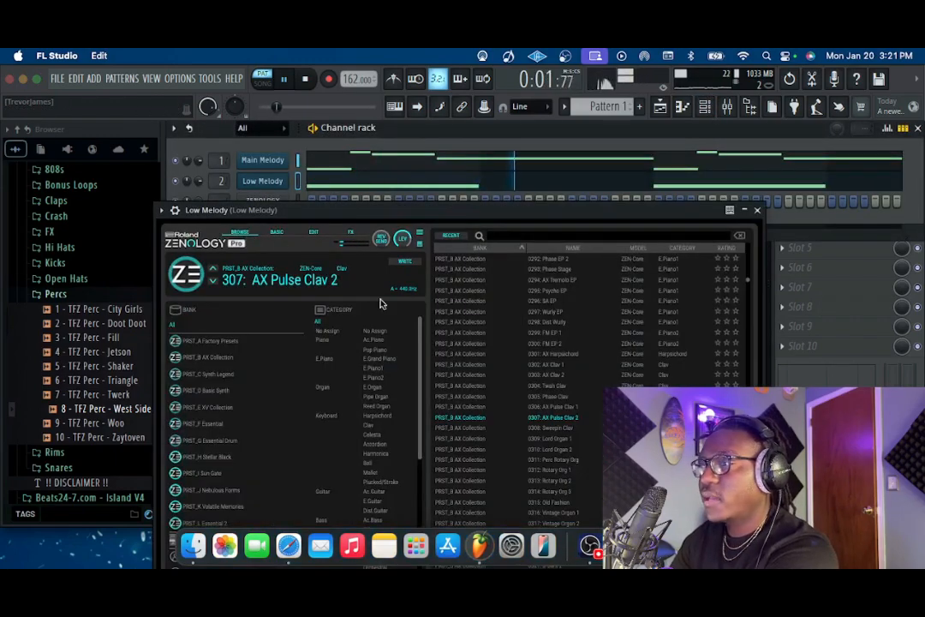
click(314, 238)
drag(358, 215, 368, 168)
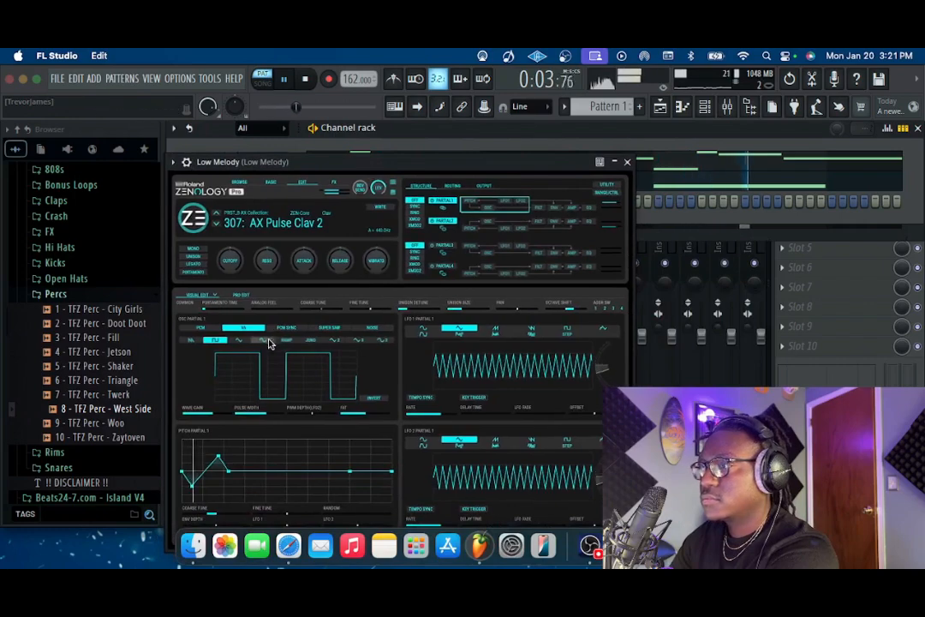
drag(341, 265, 341, 262)
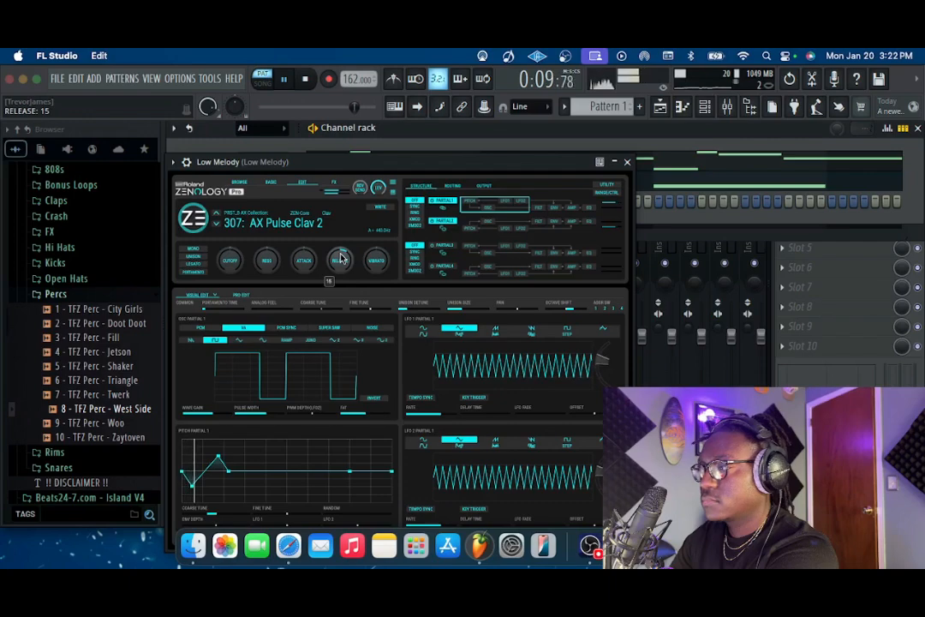
click(627, 162)
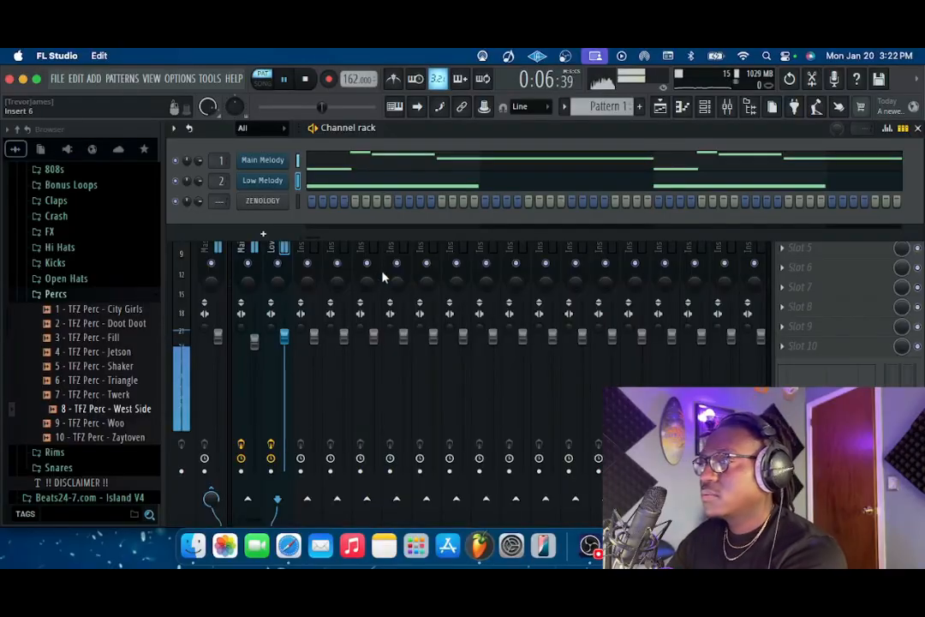
click(918, 128)
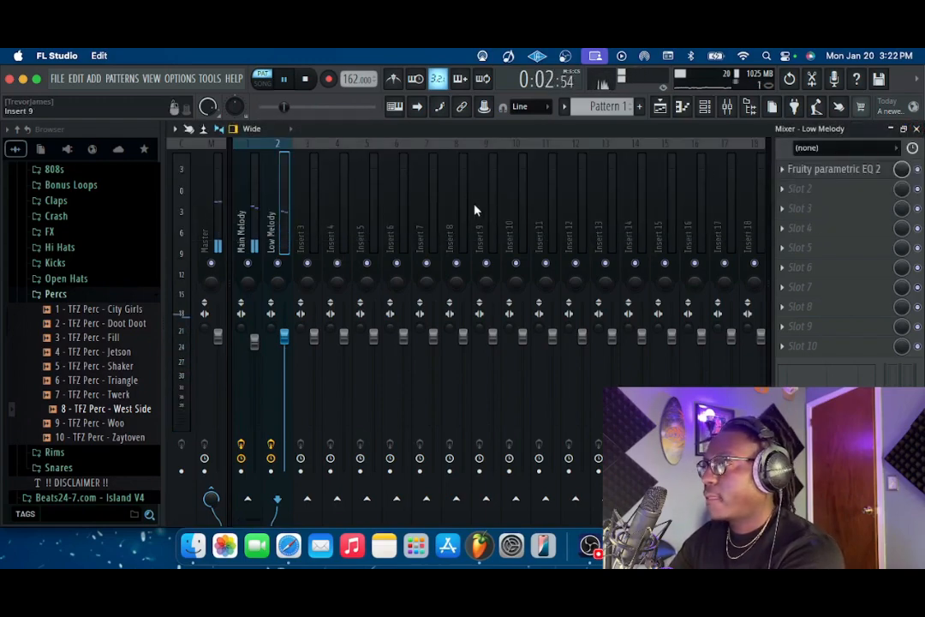
key(space)
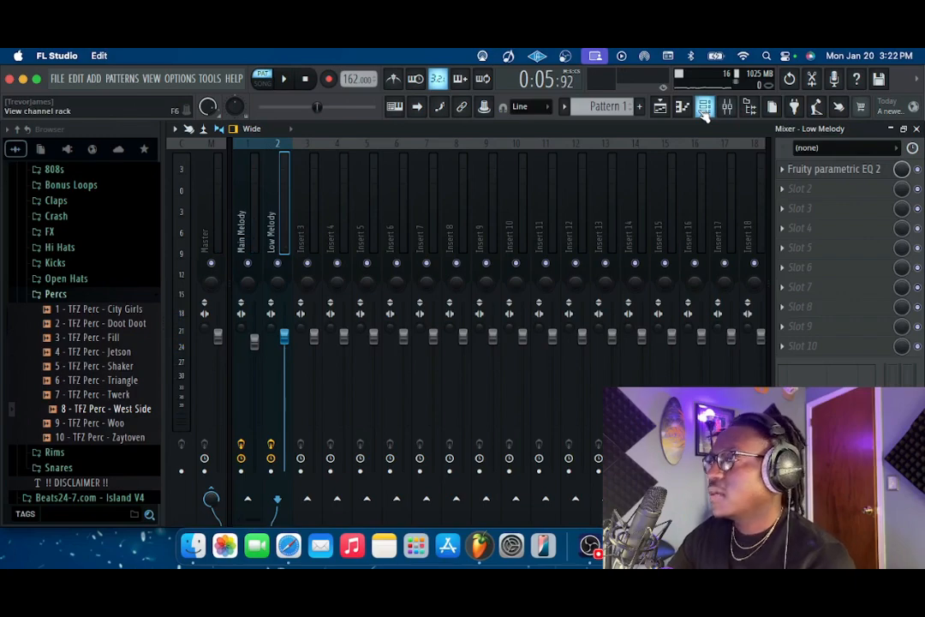
Step: Add Fruity Compressor in Low Melody's second slot with a -17.8 dB threshold and 7.5:1 ratio, and lower the track's volume to about -1.7 dB
click(802, 190)
click(540, 86)
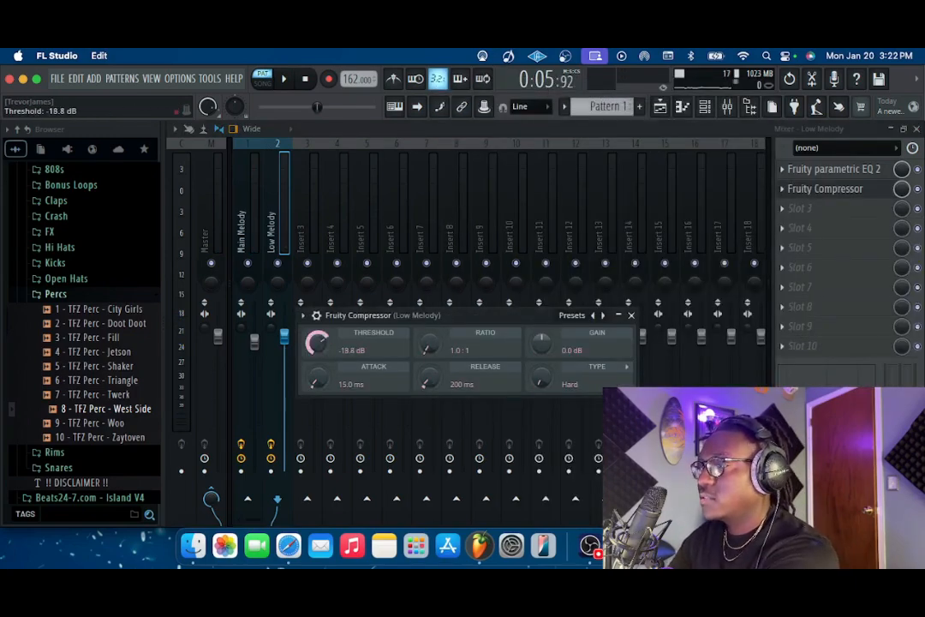
drag(423, 346, 436, 348)
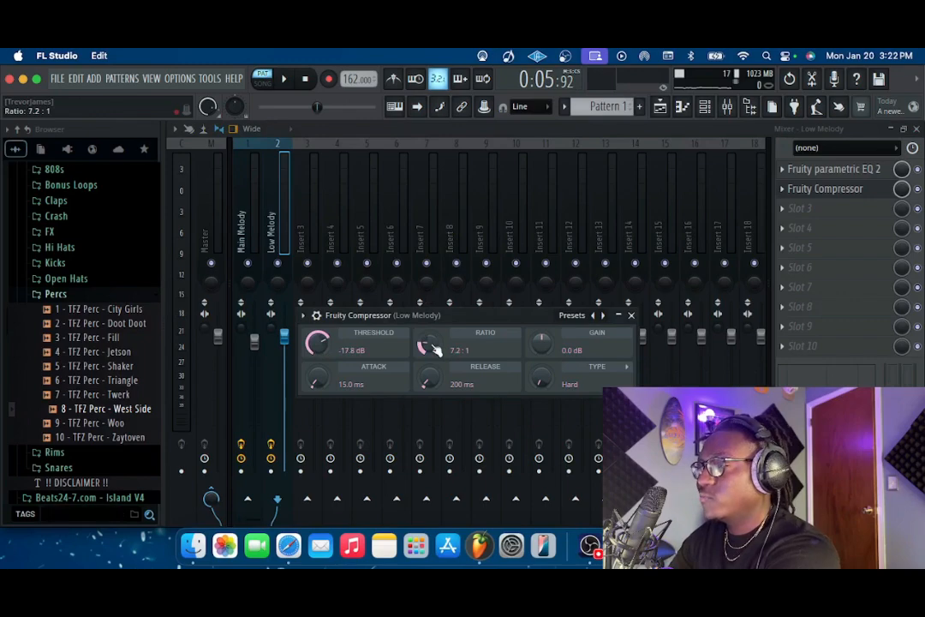
key(space)
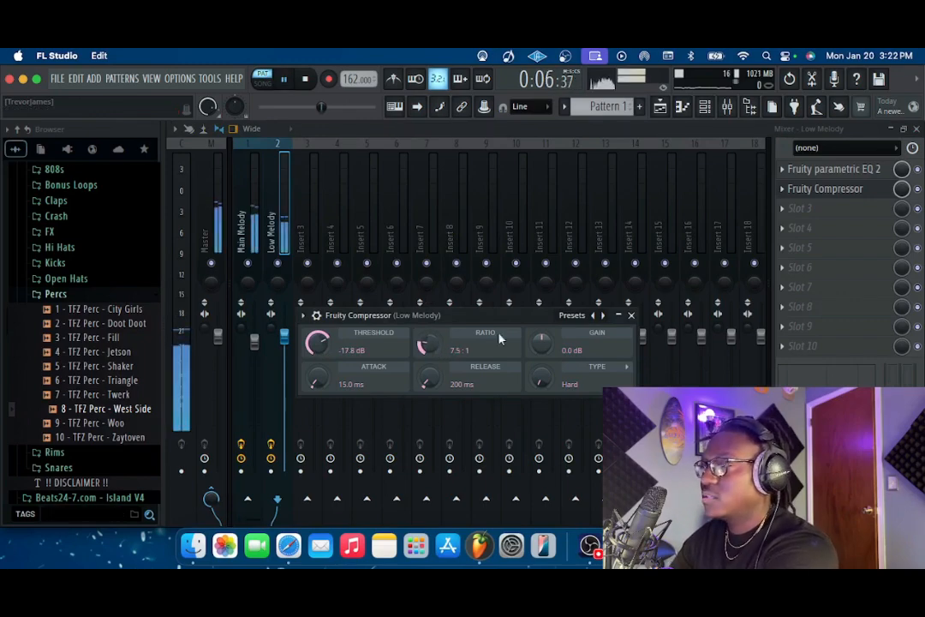
click(632, 316)
drag(284, 336, 284, 346)
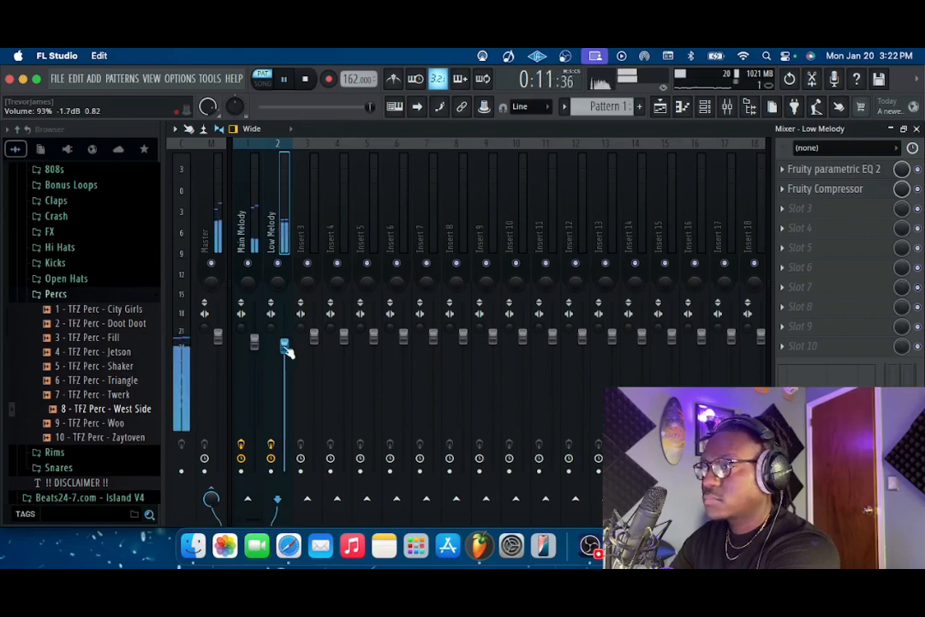
Step: Add ValhallaVintageVerb in the Main Melody track's third slot with a 36.4% mix and 210 Hz low cut, close it, and stop playback
click(254, 152)
click(818, 212)
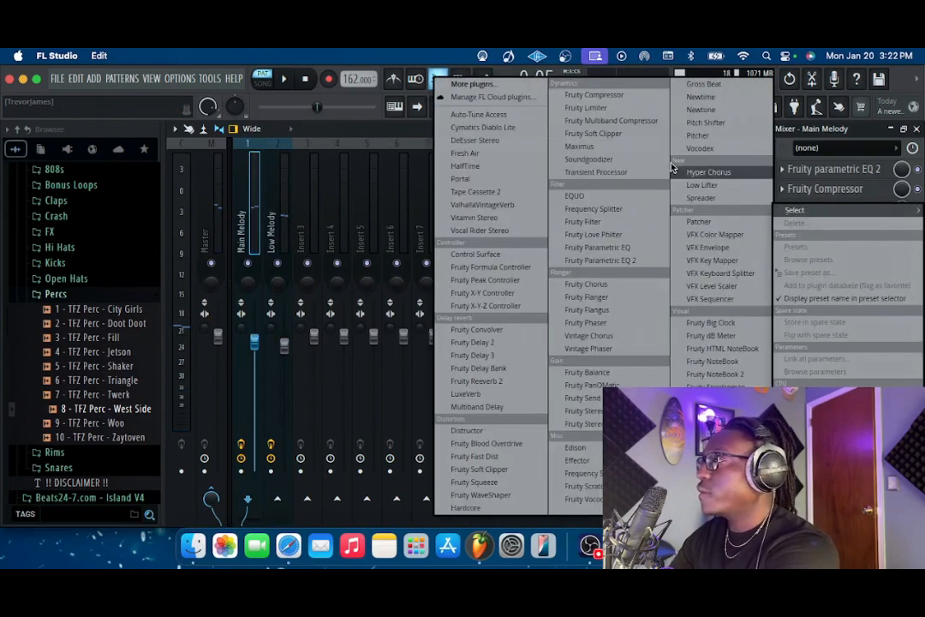
click(483, 204)
drag(159, 335, 182, 415)
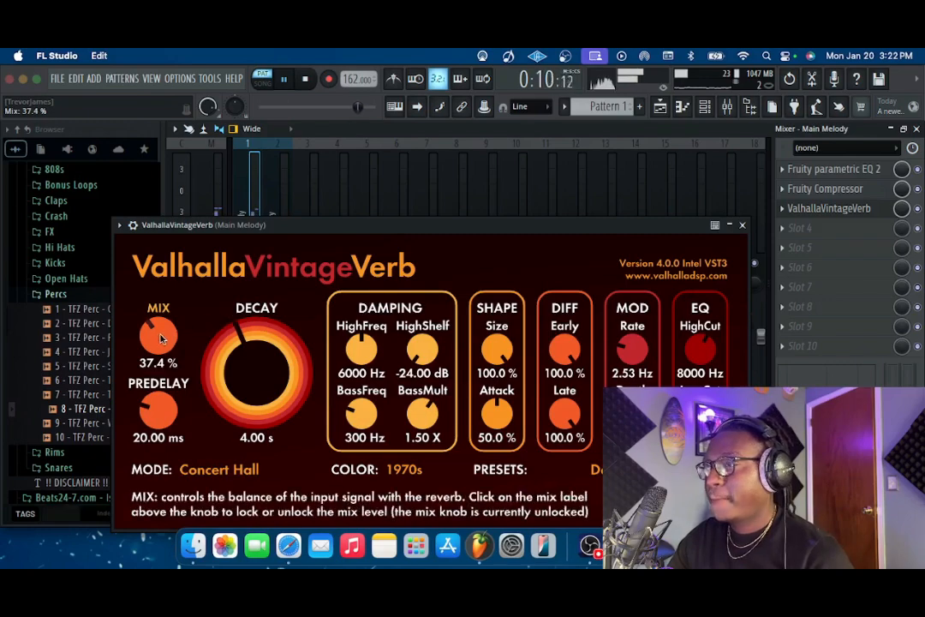
drag(161, 335, 161, 338)
drag(340, 231, 341, 195)
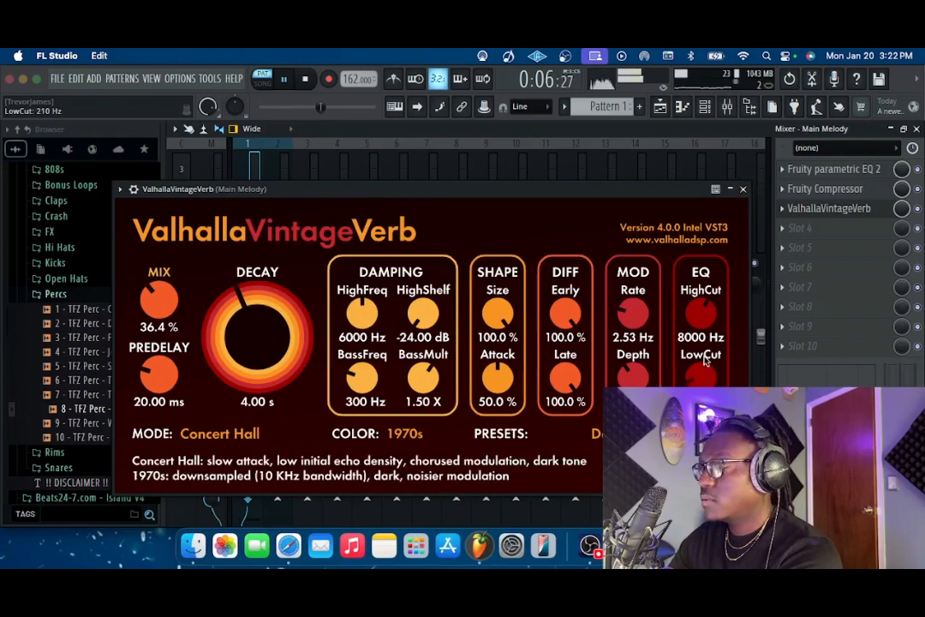
click(744, 188)
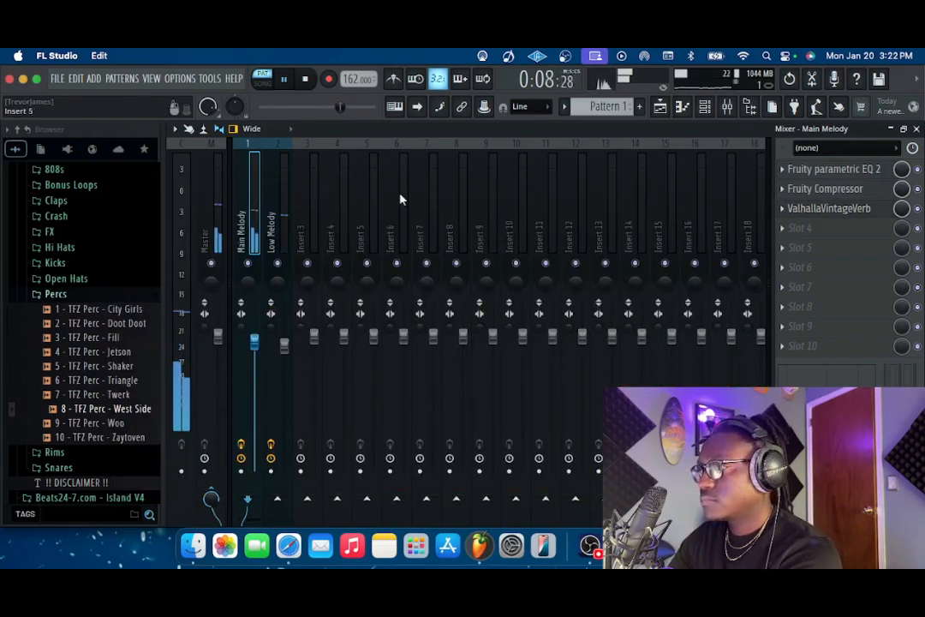
key(space)
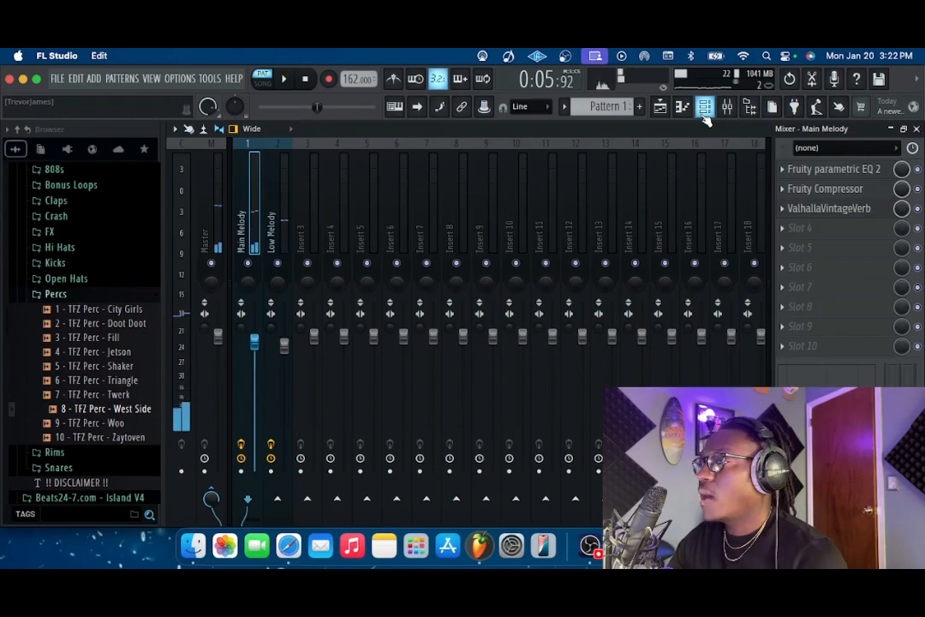
Step: Load the AX JP Strings preset in the unrouted ZENOLOGY channel and record a repeated chord of E4, A4 and C5
click(705, 107)
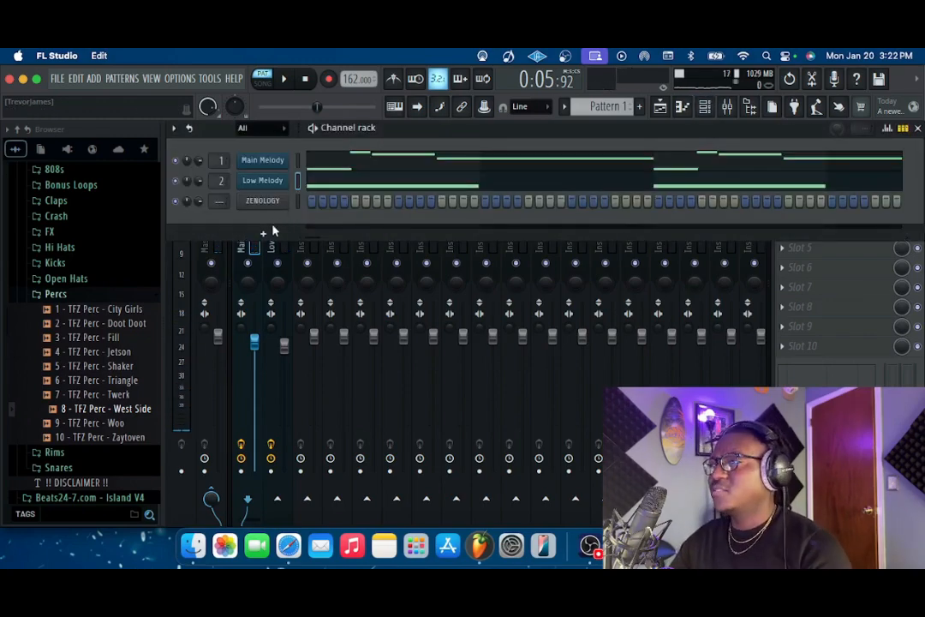
click(262, 201)
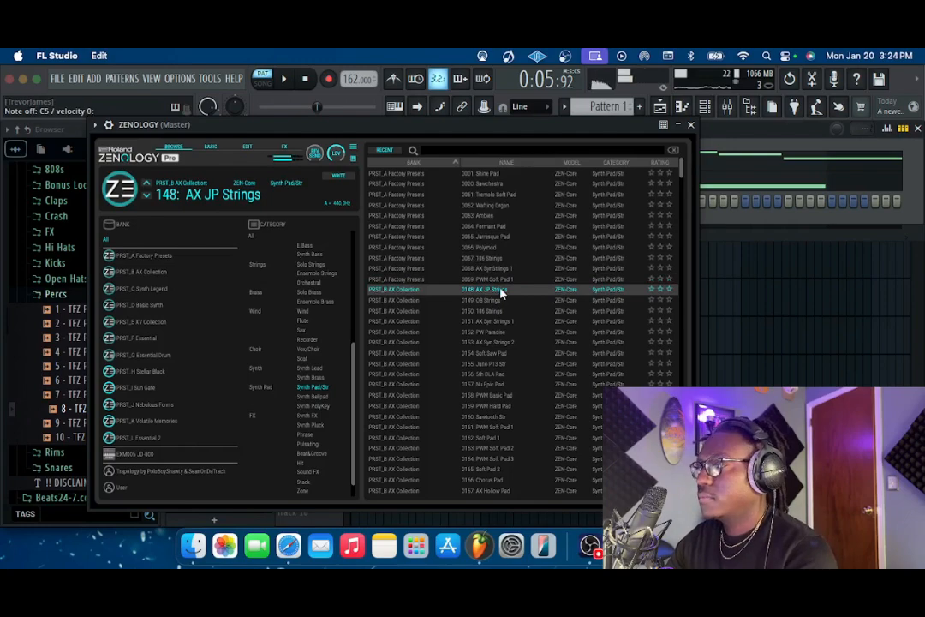
click(690, 124)
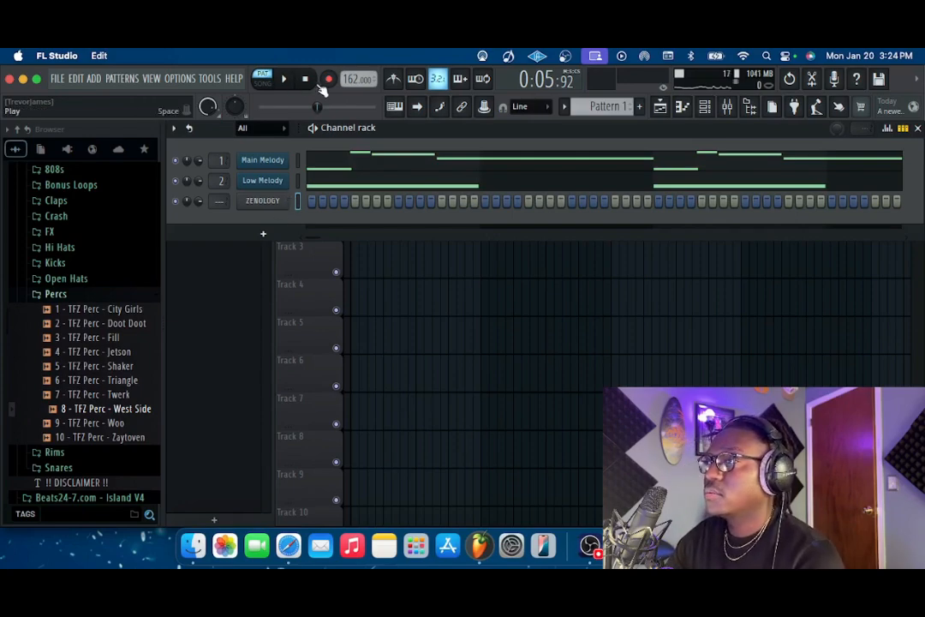
key(space)
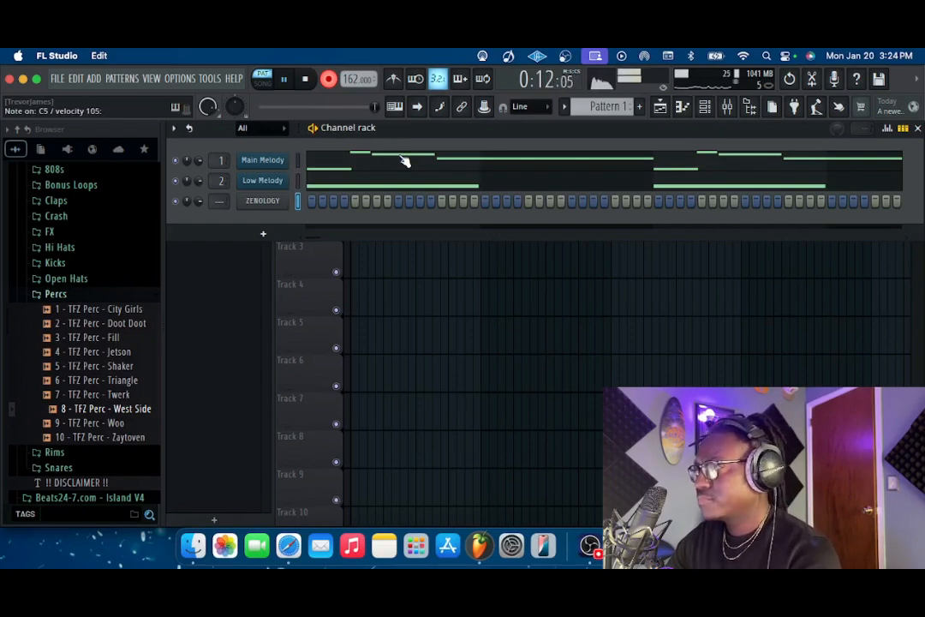
key(space)
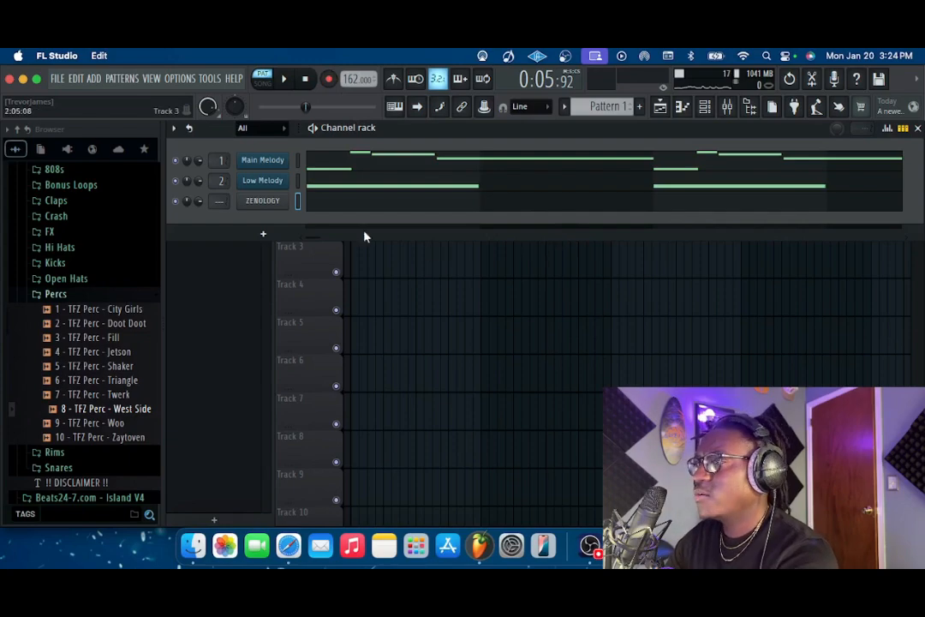
Step: In the ZENOLOGY piano roll, remove the stray low note and arrange the recorded chords as four repeats from bar 1 through bar 8
right_click(280, 206)
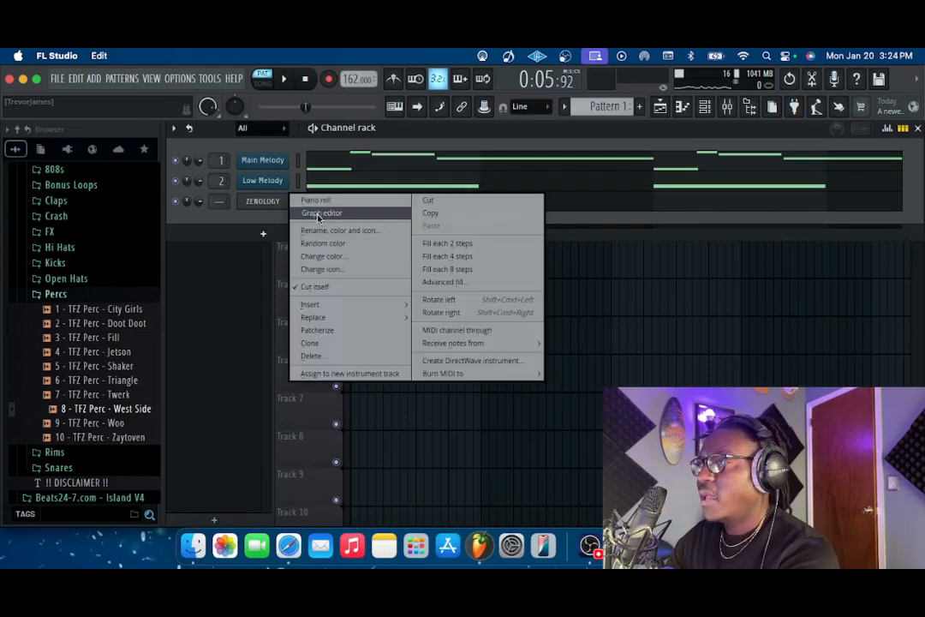
click(318, 203)
click(407, 312)
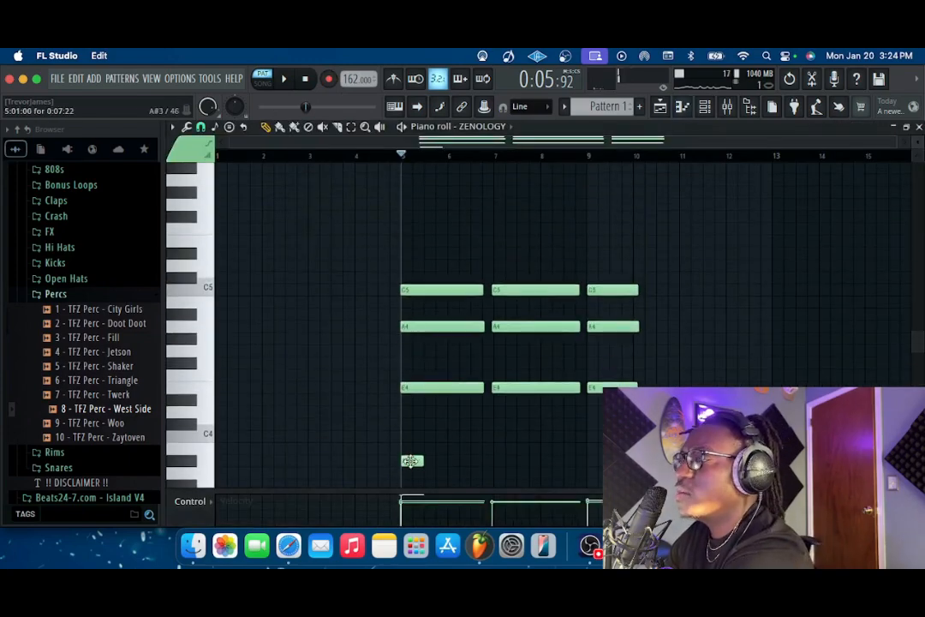
scroll(424, 446, up, 1)
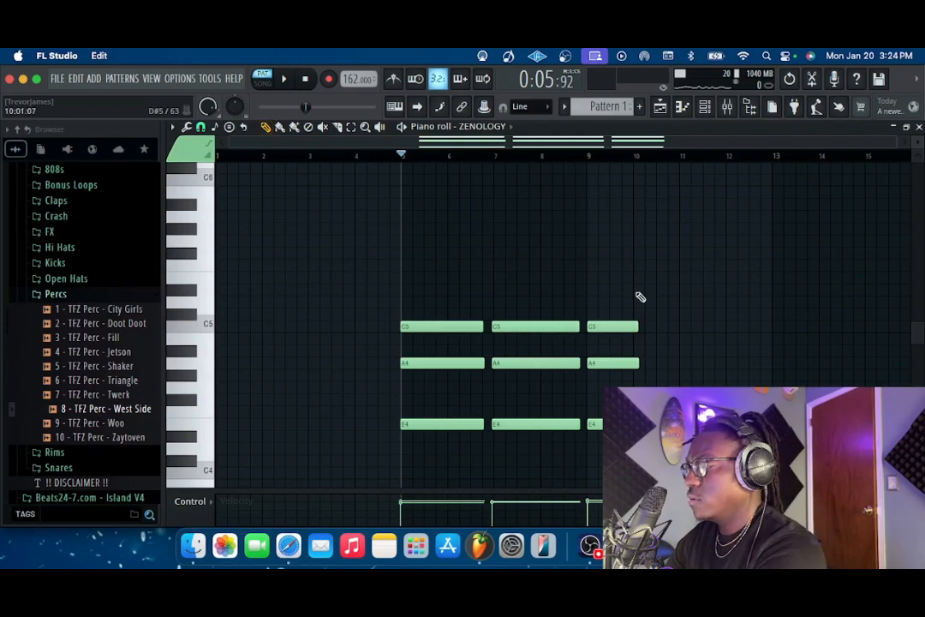
drag(649, 285, 511, 349)
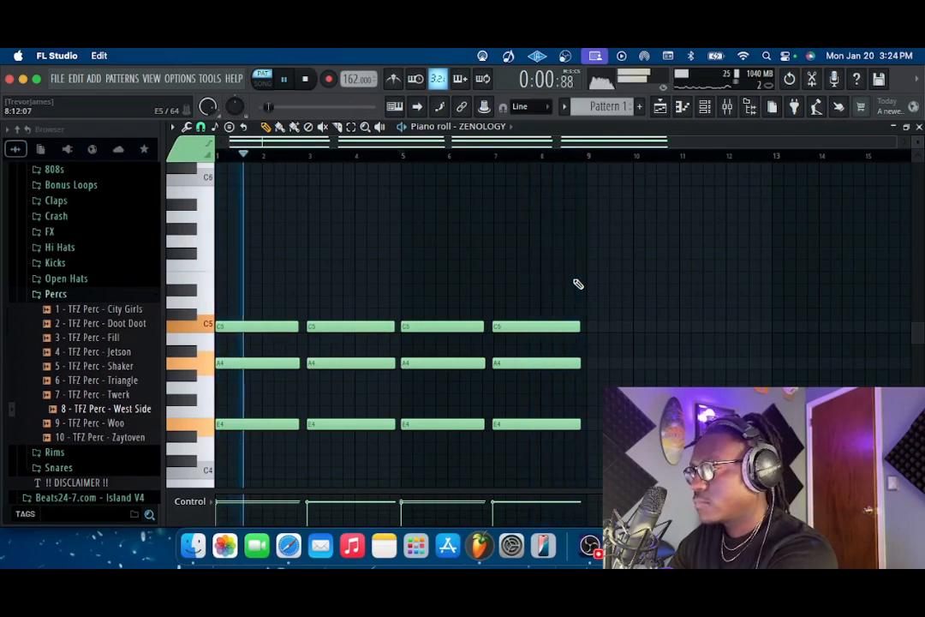
key(space)
Step: Select all the chord notes, even out and slightly lower their velocities, then play the pattern back and deselect them
drag(579, 283, 238, 469)
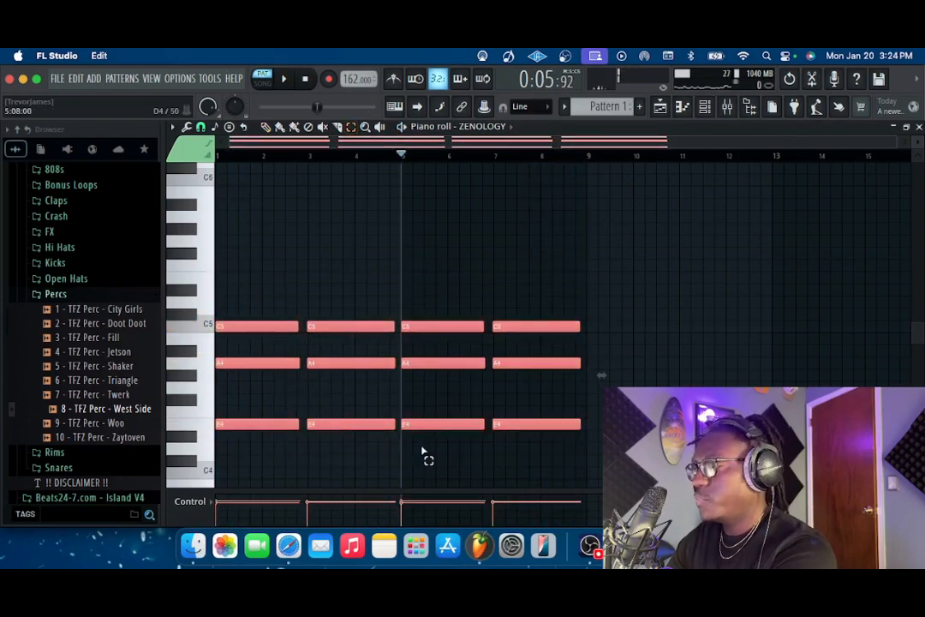
scroll(423, 452, right, 2)
scroll(403, 454, left, 2)
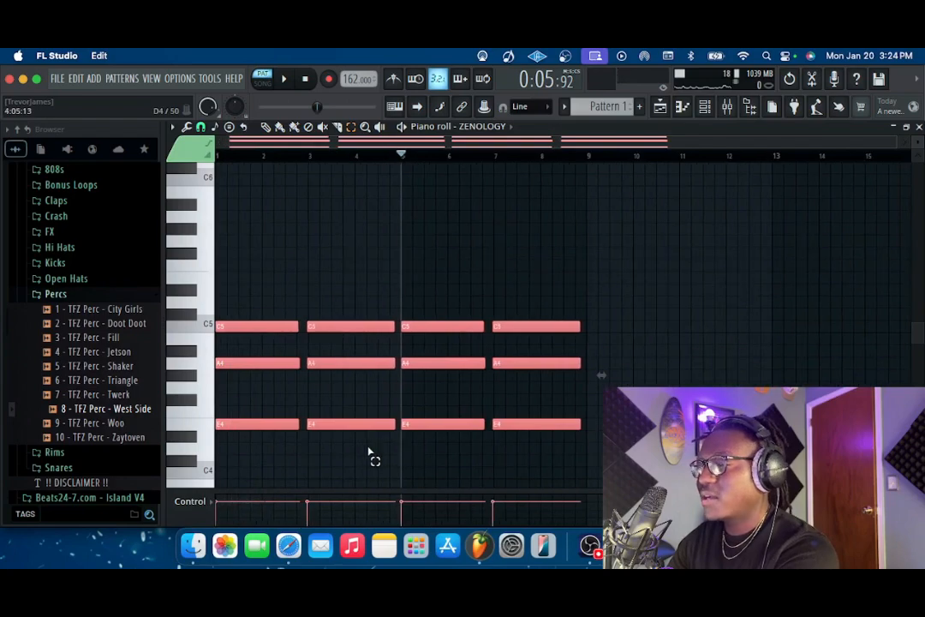
drag(542, 493, 545, 464)
scroll(291, 374, down, 3)
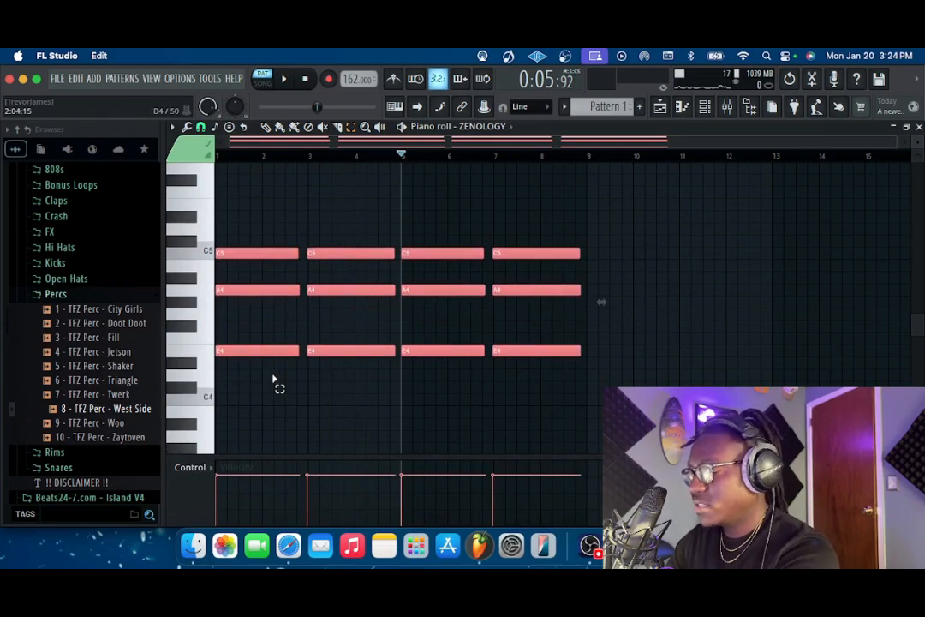
drag(578, 211, 274, 384)
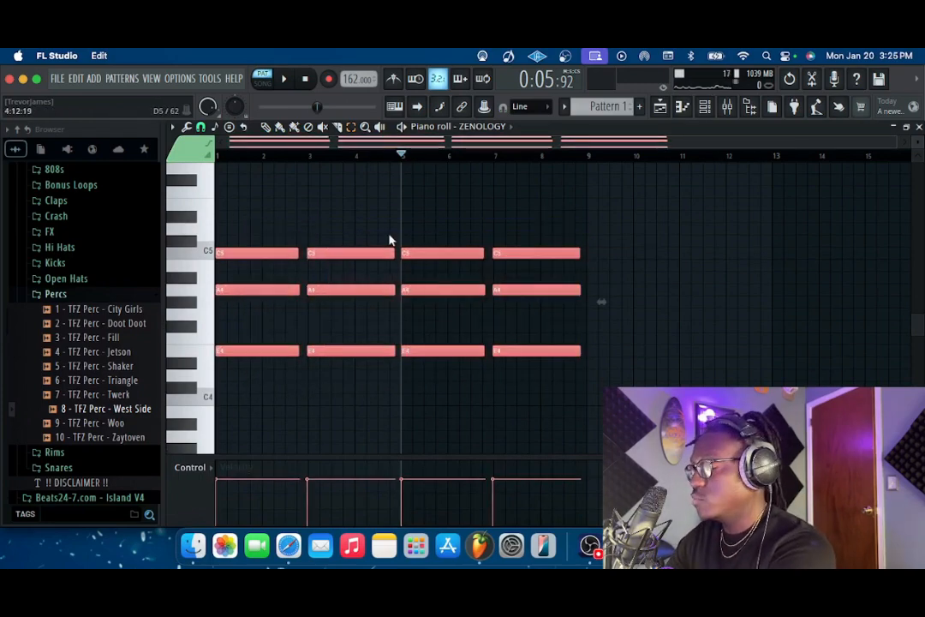
key(space)
click(405, 401)
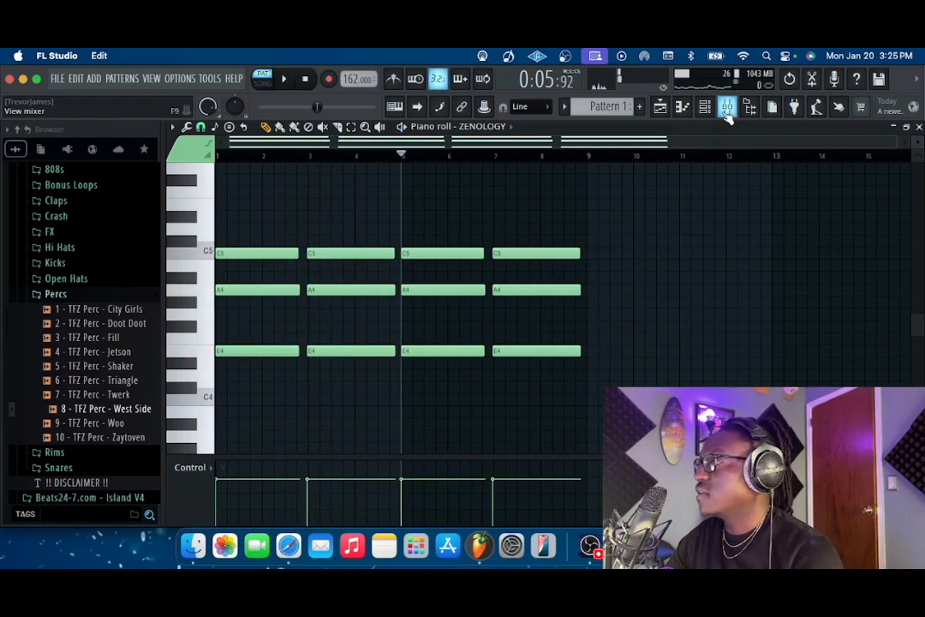
Step: Route the selected ZENOLOGY channel to mixer track 3 and start playback
click(727, 112)
right_click(309, 231)
mouse_move(390, 272)
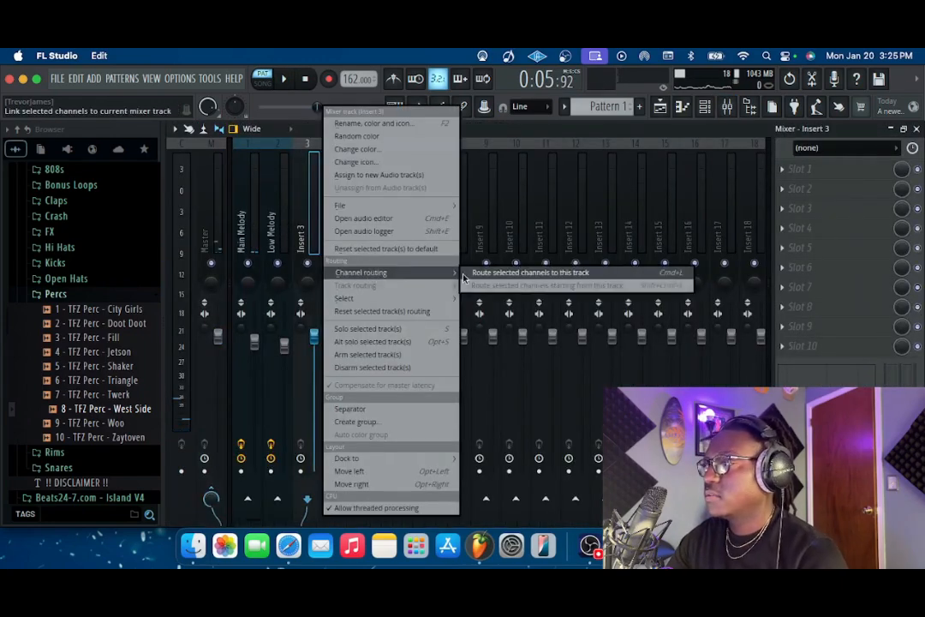
click(467, 273)
key(space)
Step: Rename mixer track 3 to Pad and color it red
right_click(304, 244)
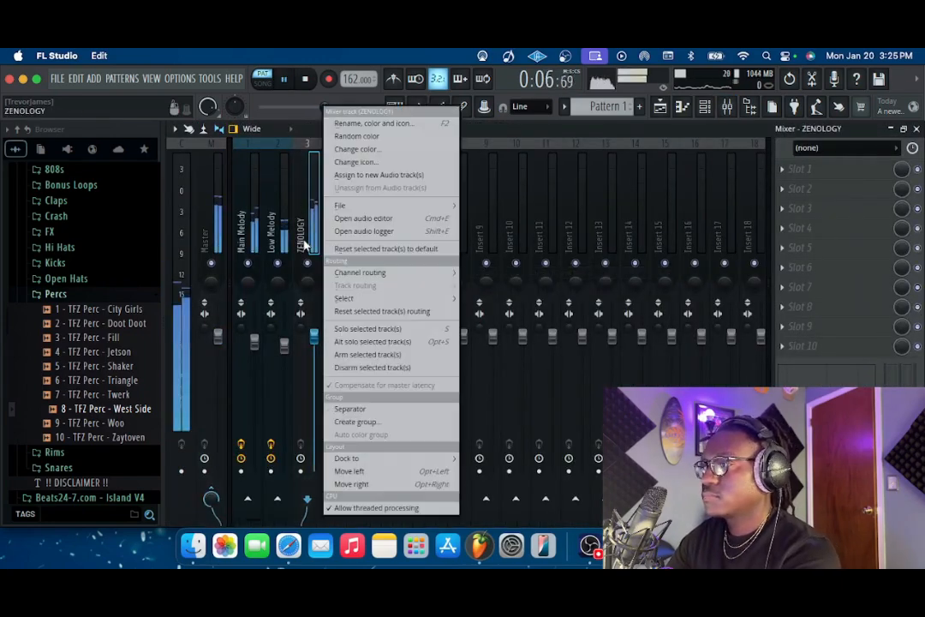
click(372, 124)
text(Pad)
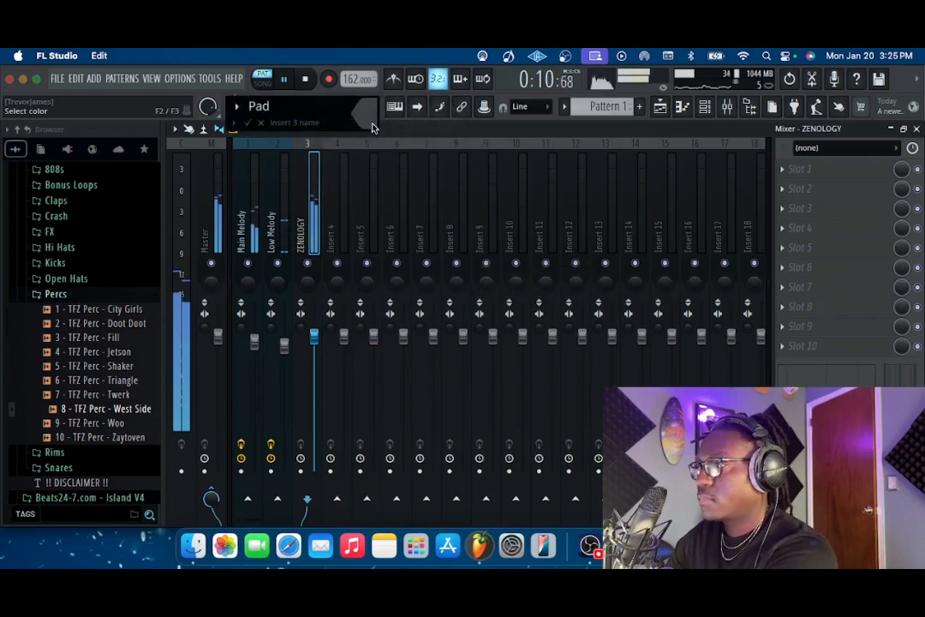
click(372, 125)
click(478, 188)
key(Return)
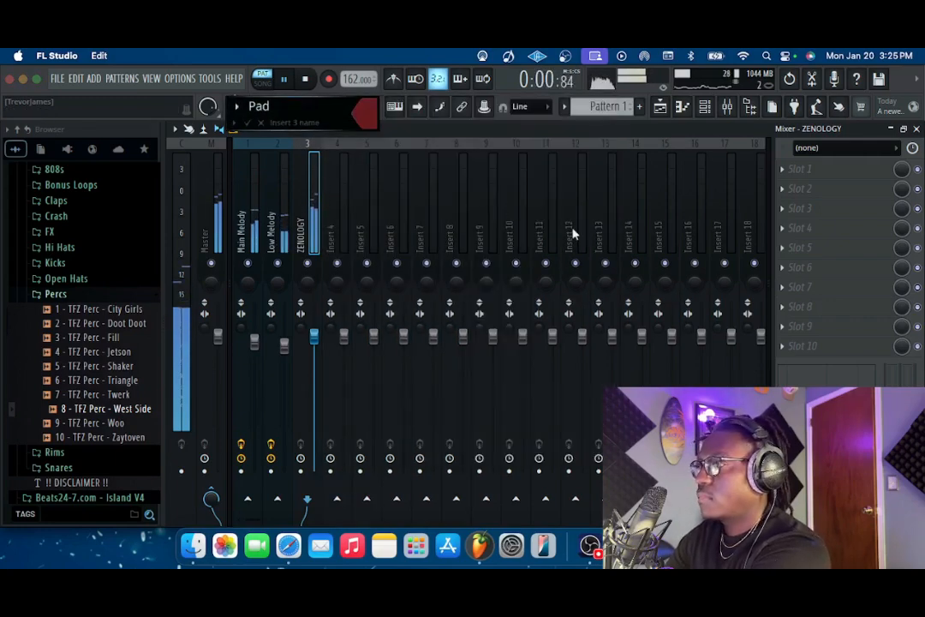
key(Return)
Step: Add Fruity Parametric EQ 2 in Pad's first slot, cutting band 1 to -18 dB at 115 Hz and boosting band 3 and band 6 (1.9 dB)
click(782, 169)
mouse_move(795, 186)
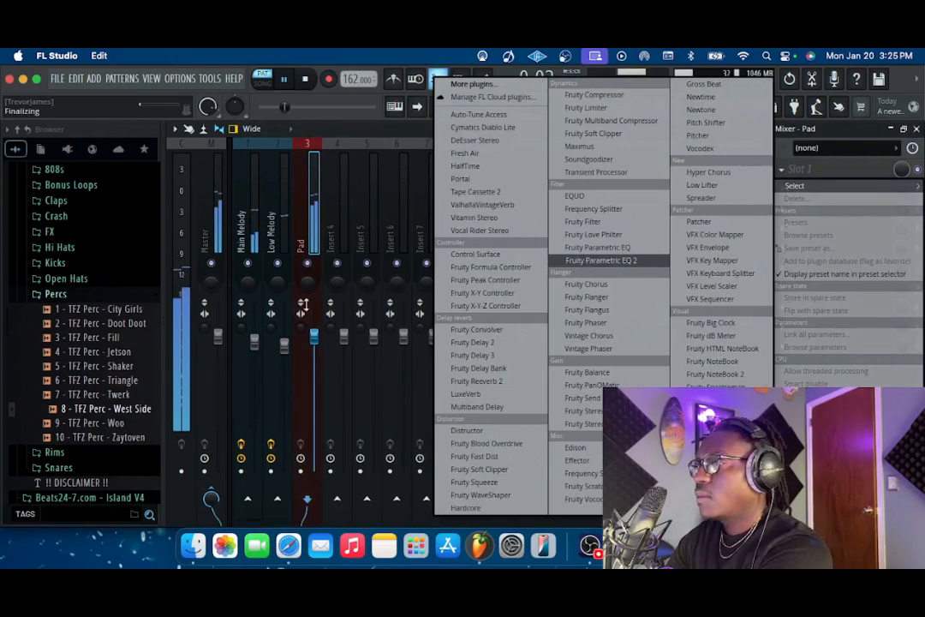
click(597, 260)
drag(254, 346, 264, 386)
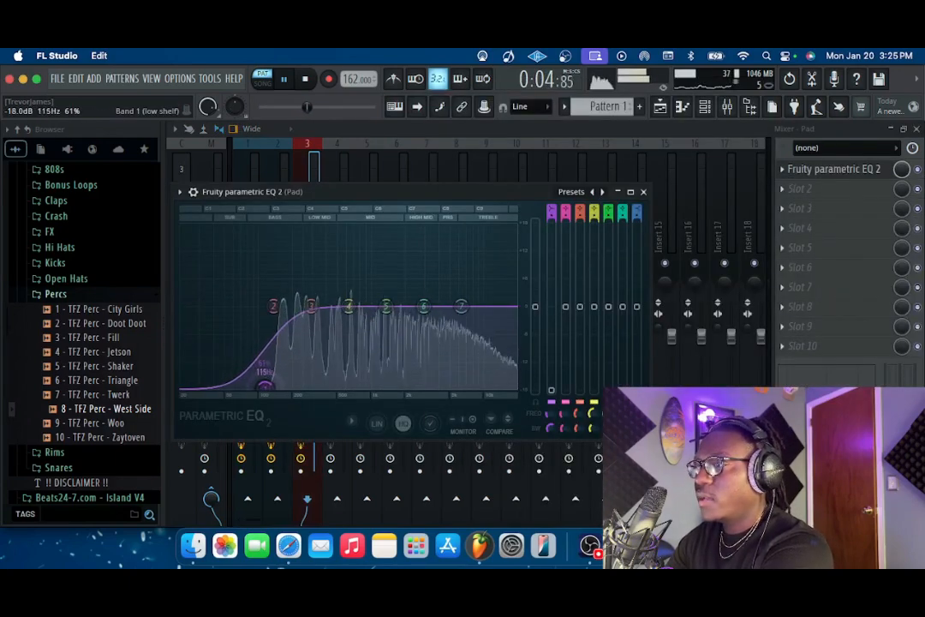
drag(315, 314, 312, 292)
click(385, 306)
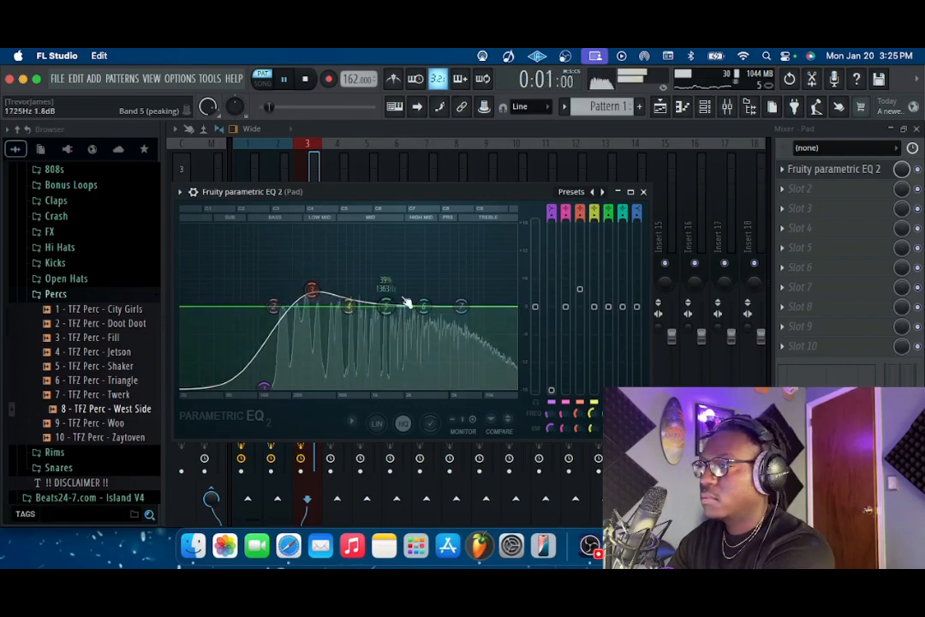
drag(423, 307, 426, 299)
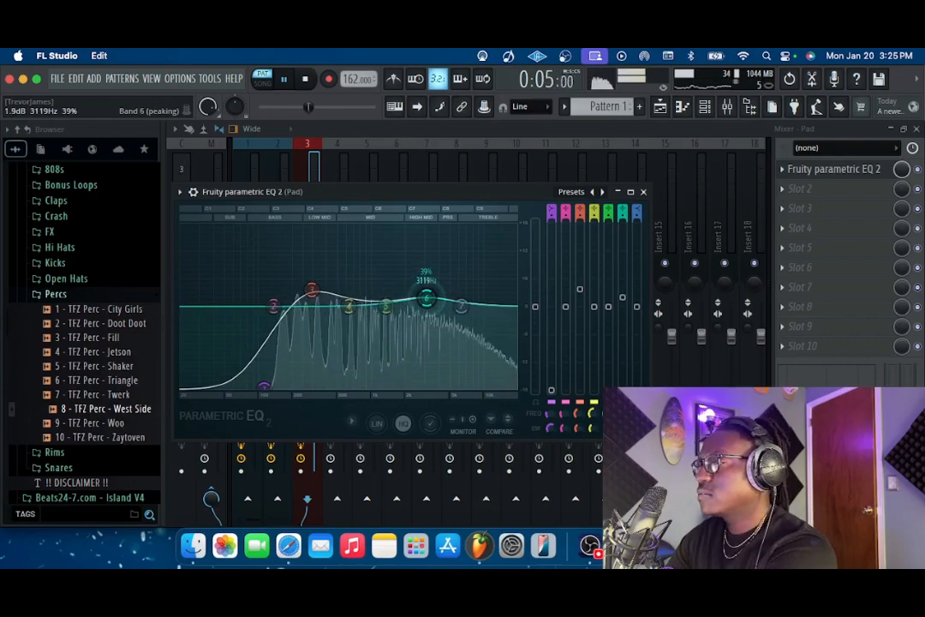
click(641, 192)
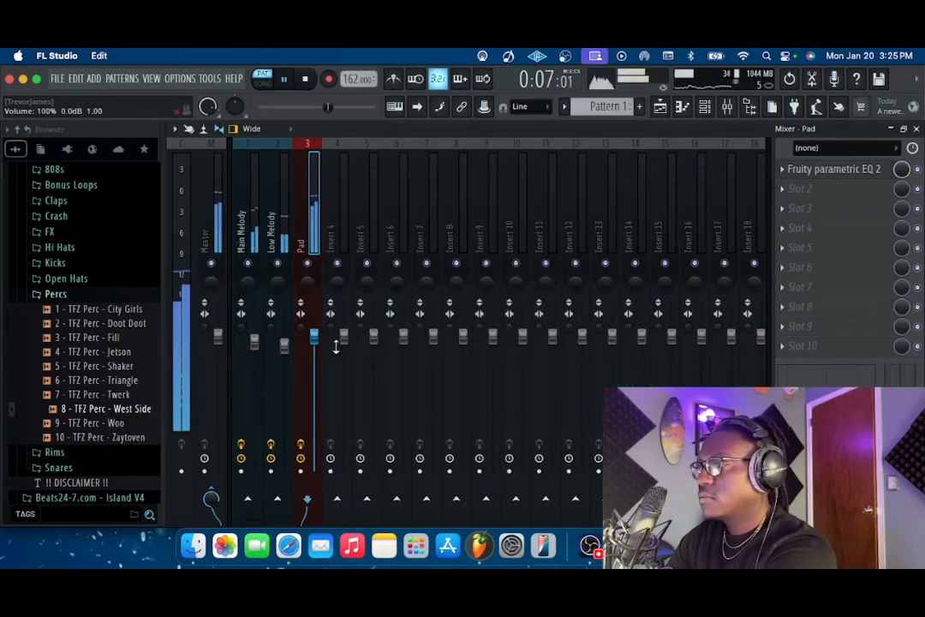
Step: Lower the Pad track's volume to about -3.1 dB and add Fruity Compressor in its second slot with a -15.3 dB threshold and 7.5:1 ratio
drag(313, 336, 314, 348)
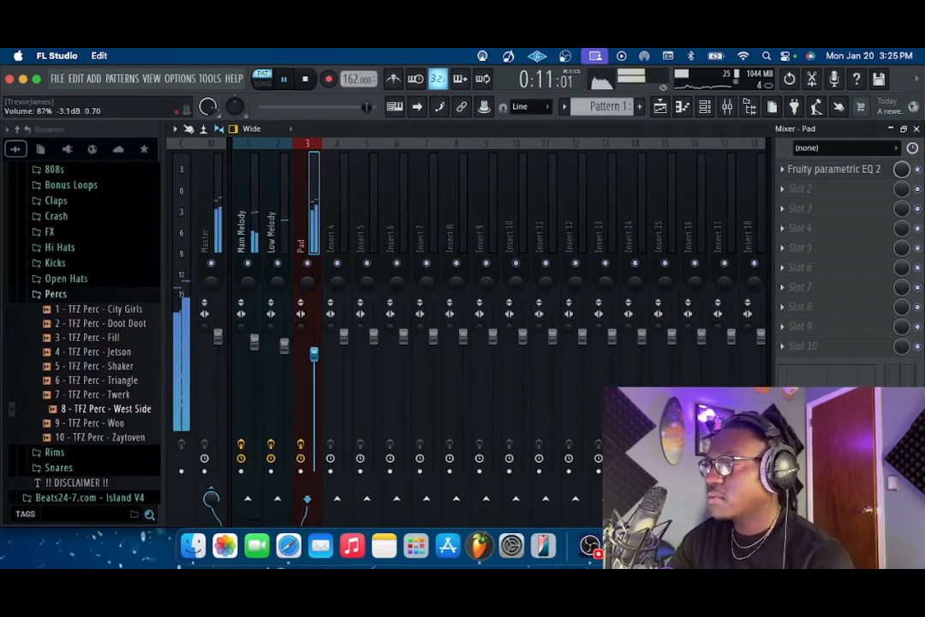
click(807, 209)
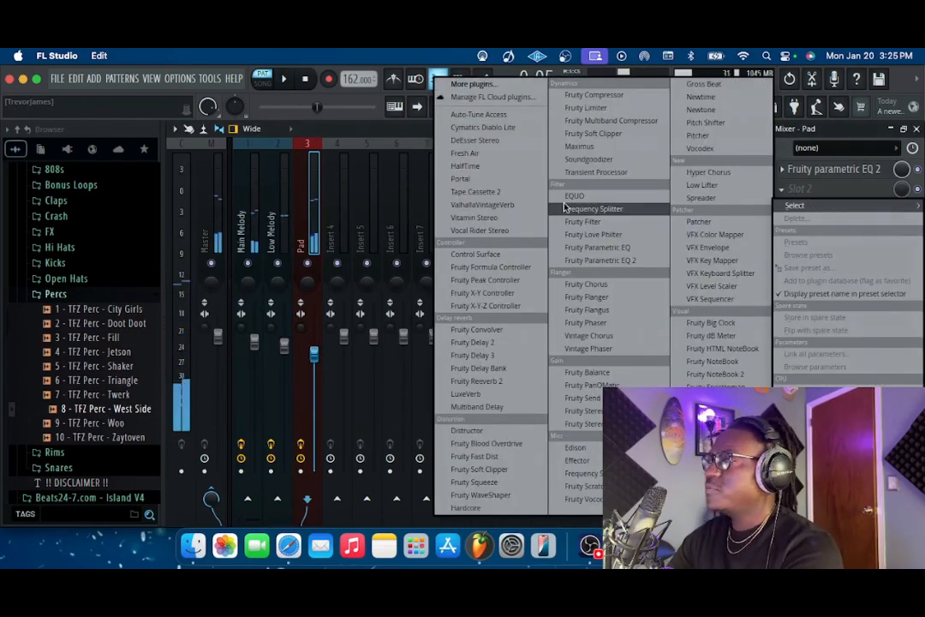
click(591, 96)
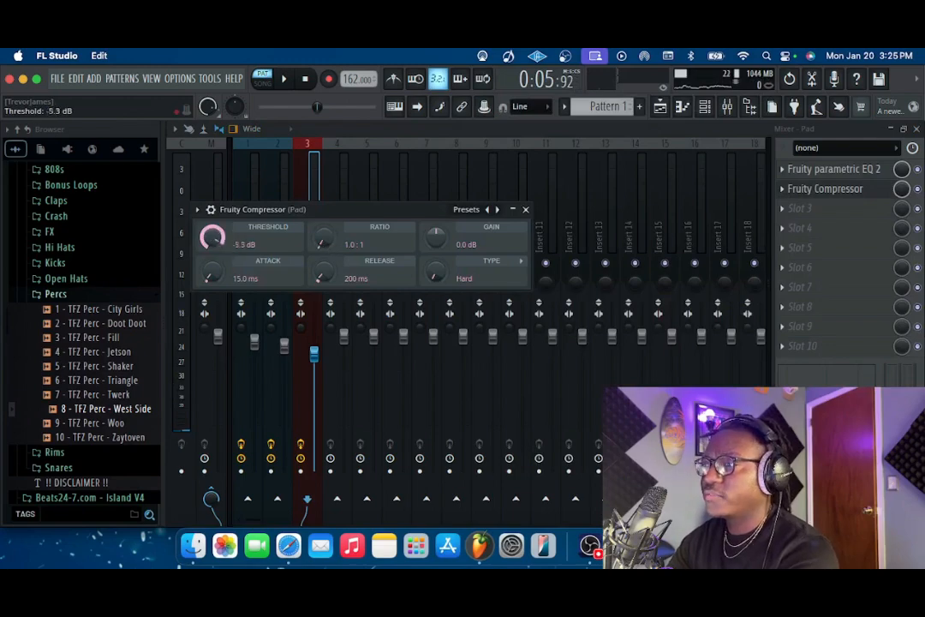
drag(213, 237, 213, 257)
key(space)
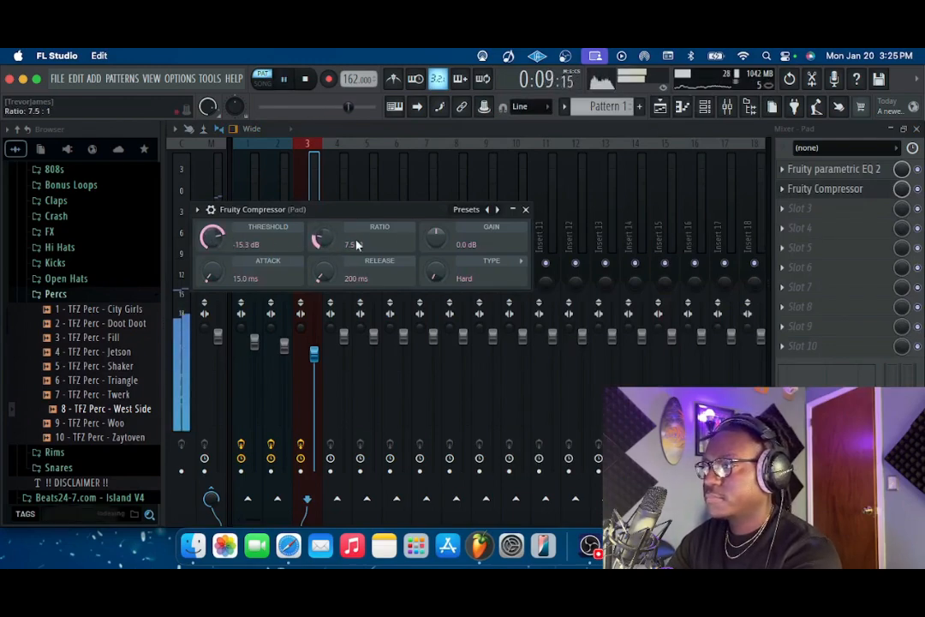
click(525, 209)
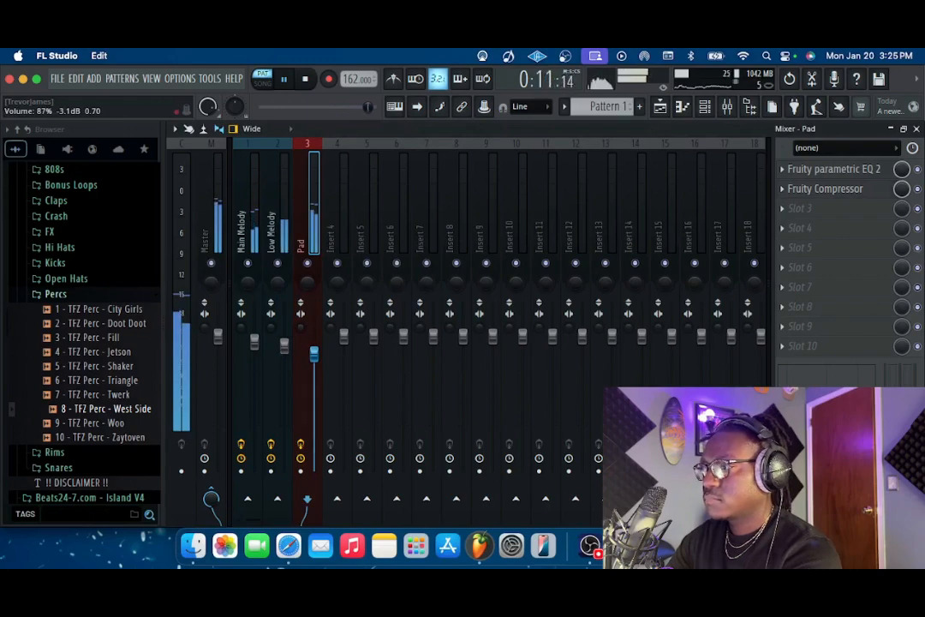
Step: Add ValhallaVintageVerb in the Pad track's third slot with a 36.8% mix and 4.69 s decay
key(space)
click(825, 214)
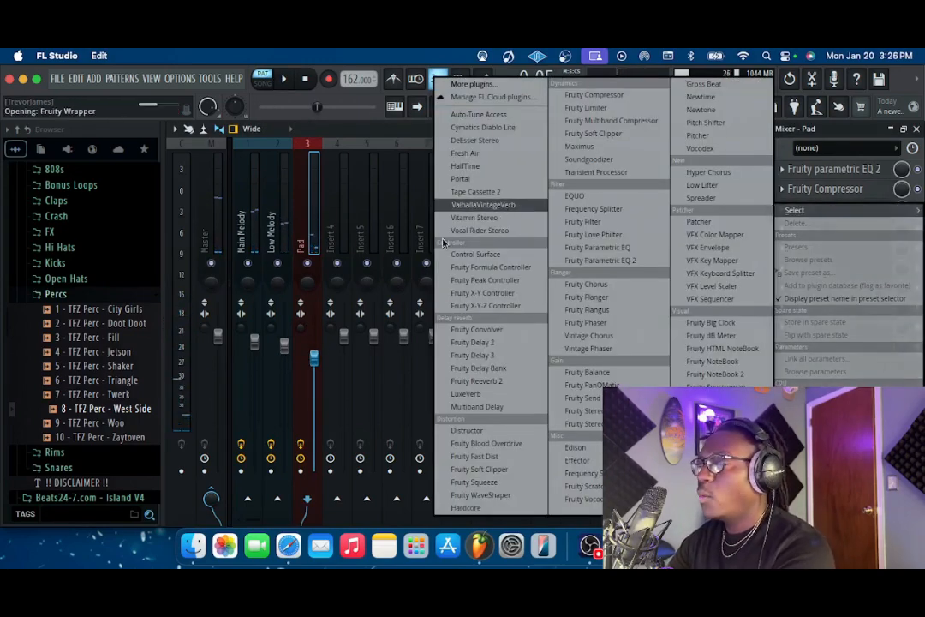
click(505, 206)
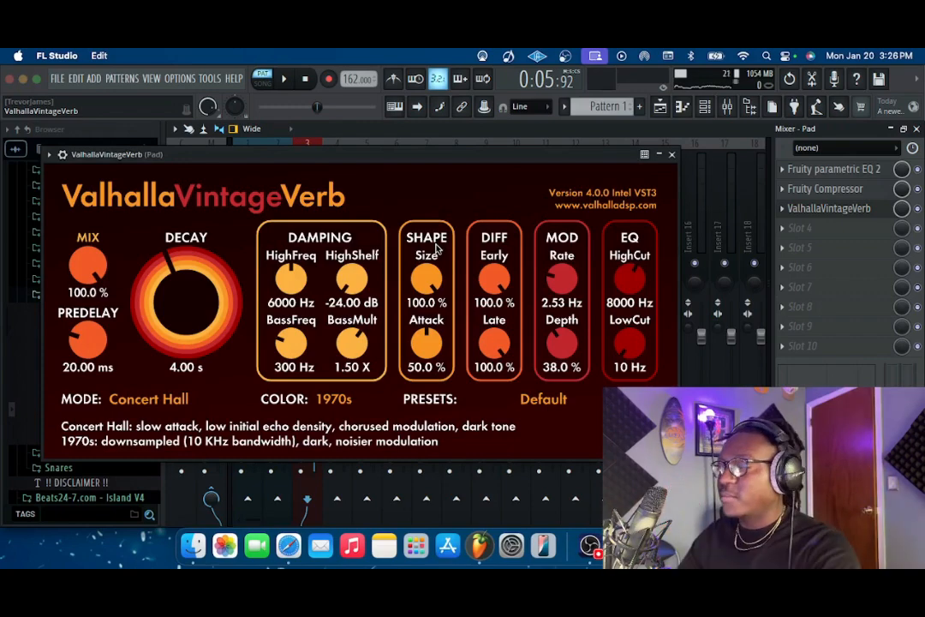
key(space)
drag(88, 267, 109, 366)
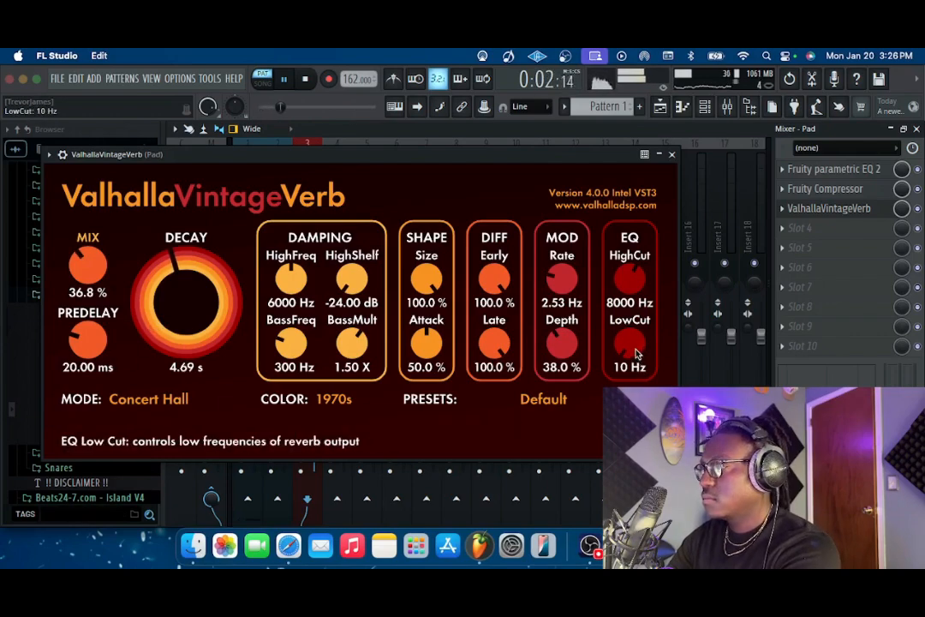
click(672, 154)
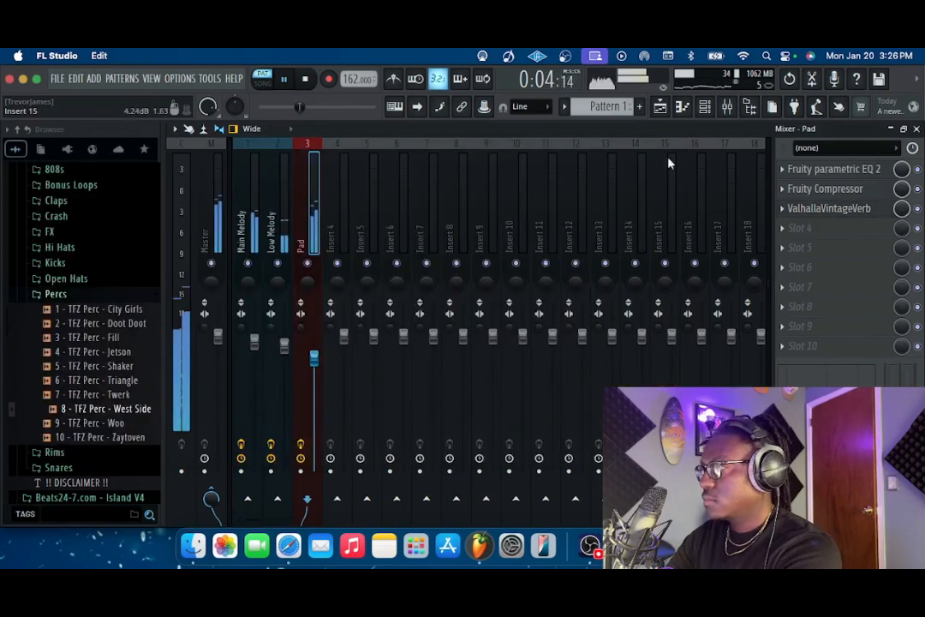
Step: Save the project as Trial Run in a new project folder
click(62, 81)
click(69, 128)
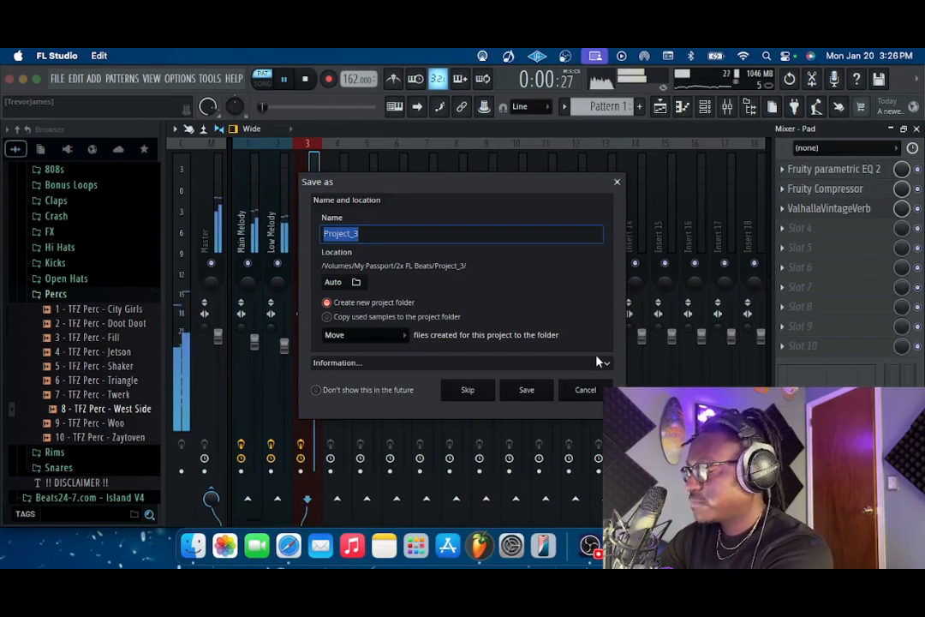
text(T)
text(l Rubn)
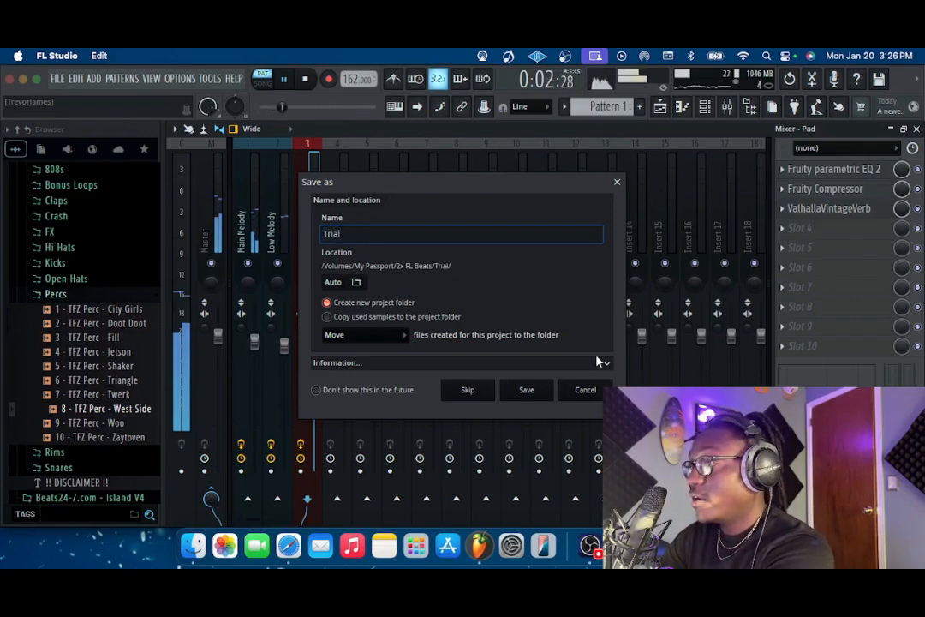
key(BackSpace)
key(BackSpace)
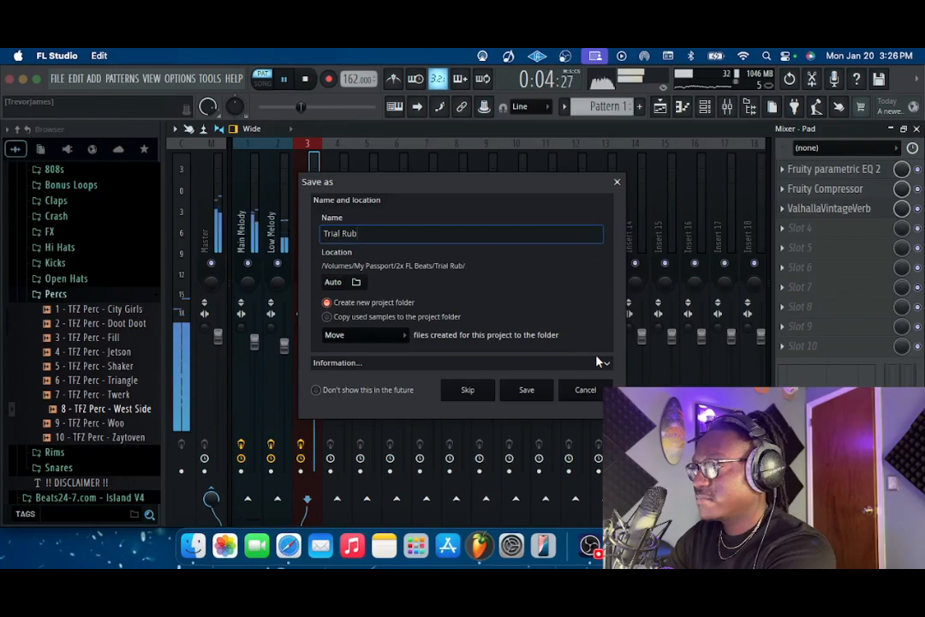
text(n)
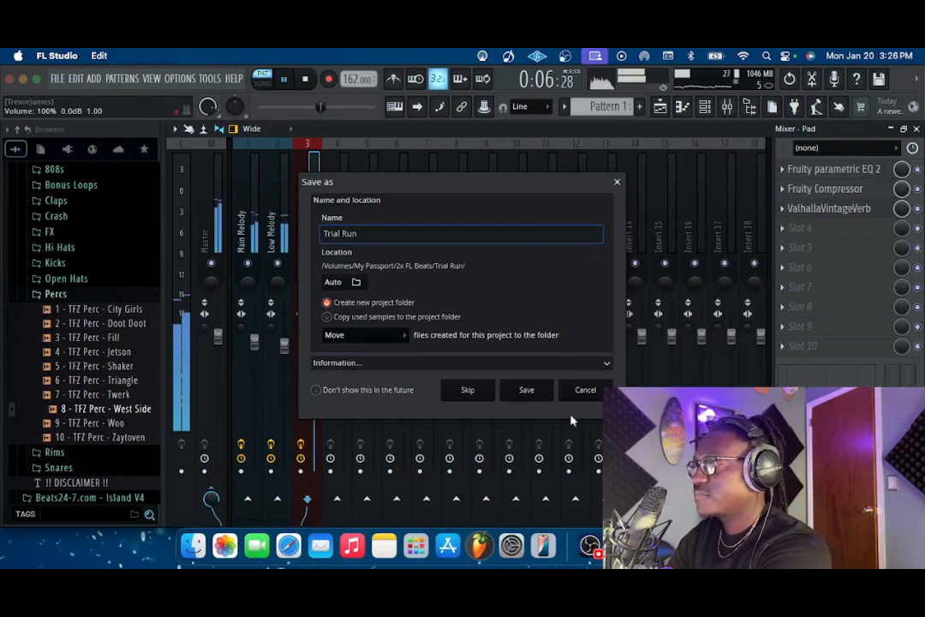
click(526, 390)
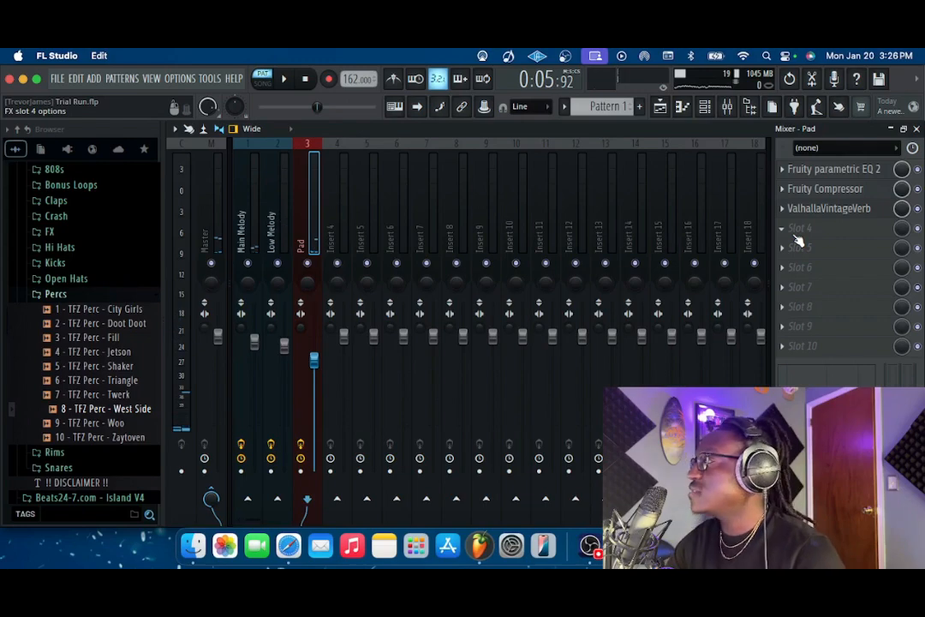
Step: Add Portal in the Pad track's fourth slot with its default preset, auditioning it on the soloed pad and in the full mix
click(796, 239)
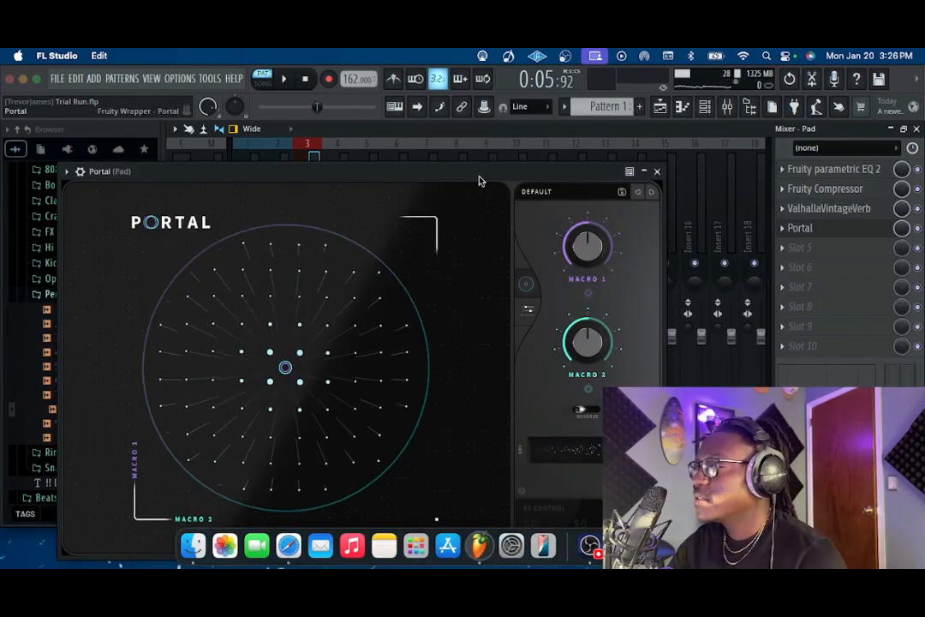
drag(481, 179, 490, 151)
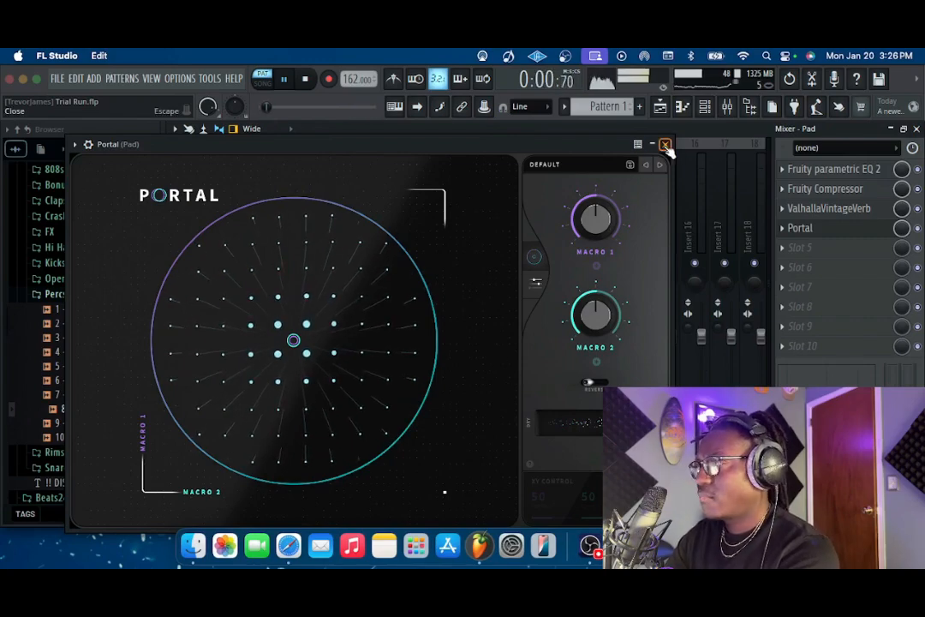
key(space)
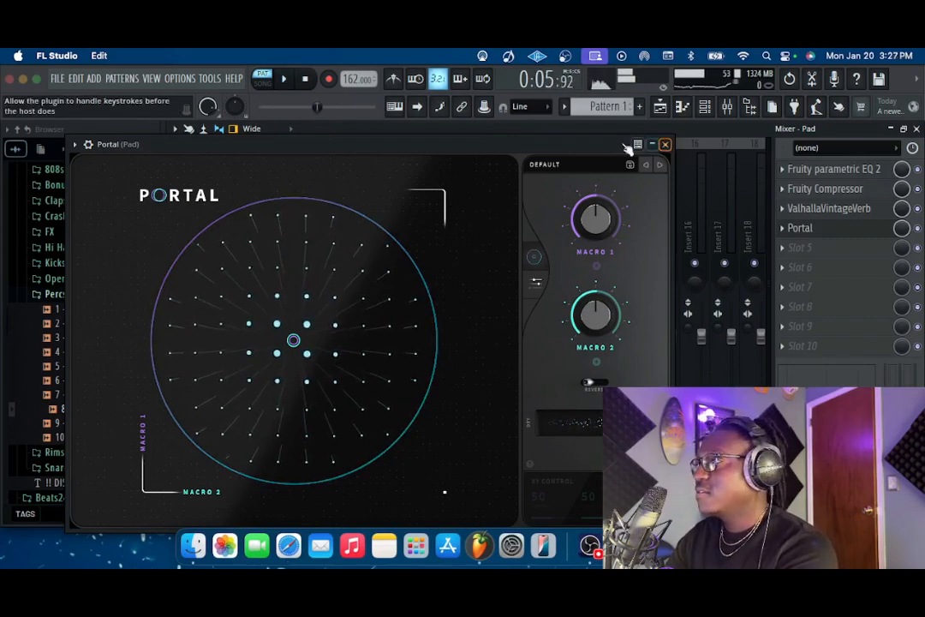
drag(562, 146, 587, 321)
key(space)
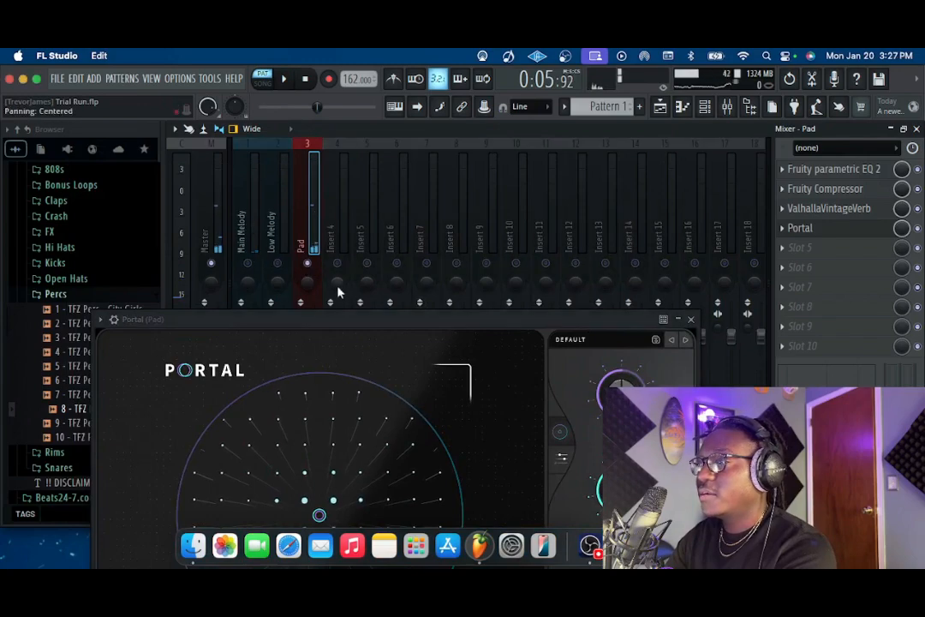
drag(342, 322, 346, 183)
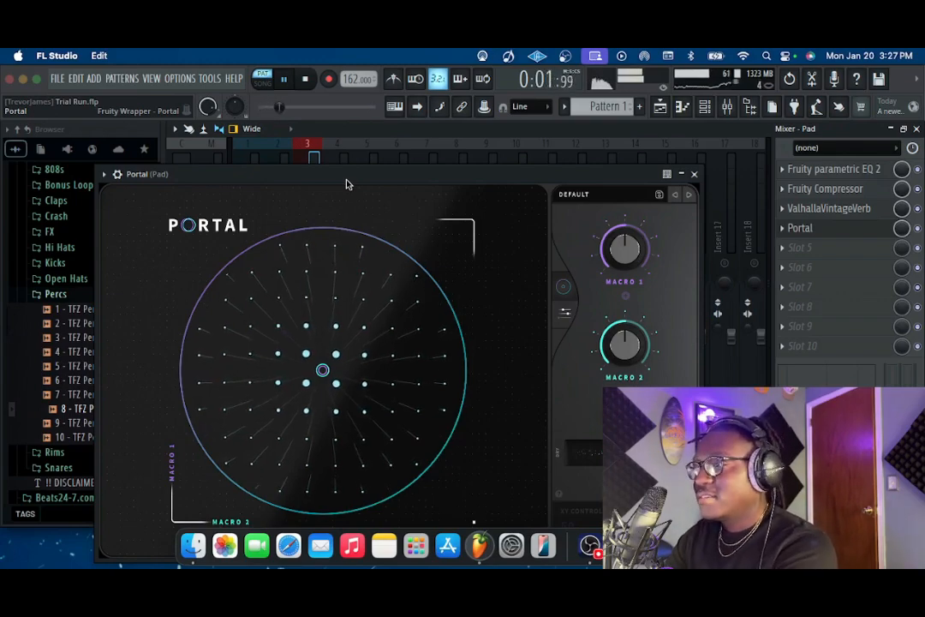
key(space)
click(695, 174)
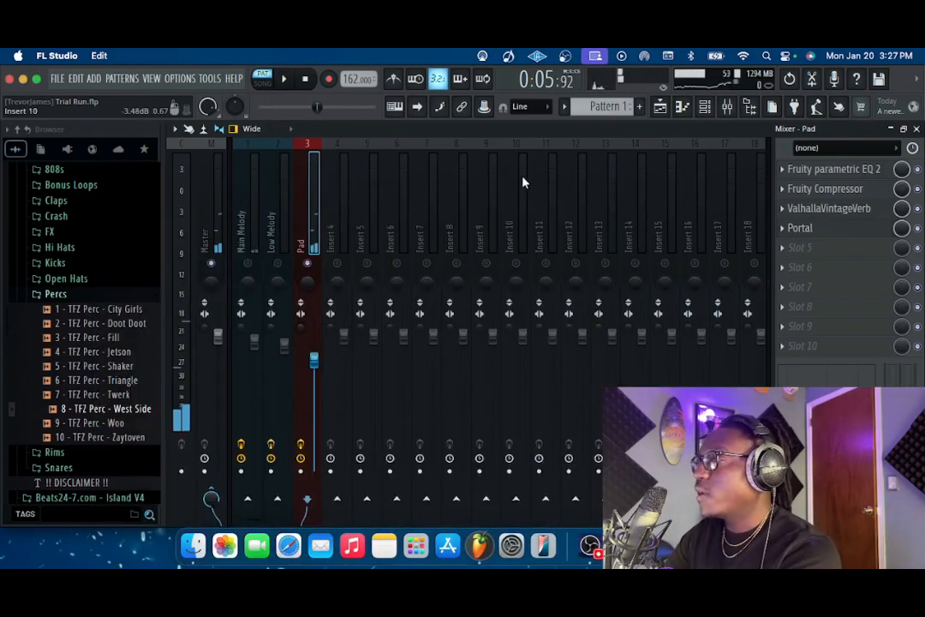
key(space)
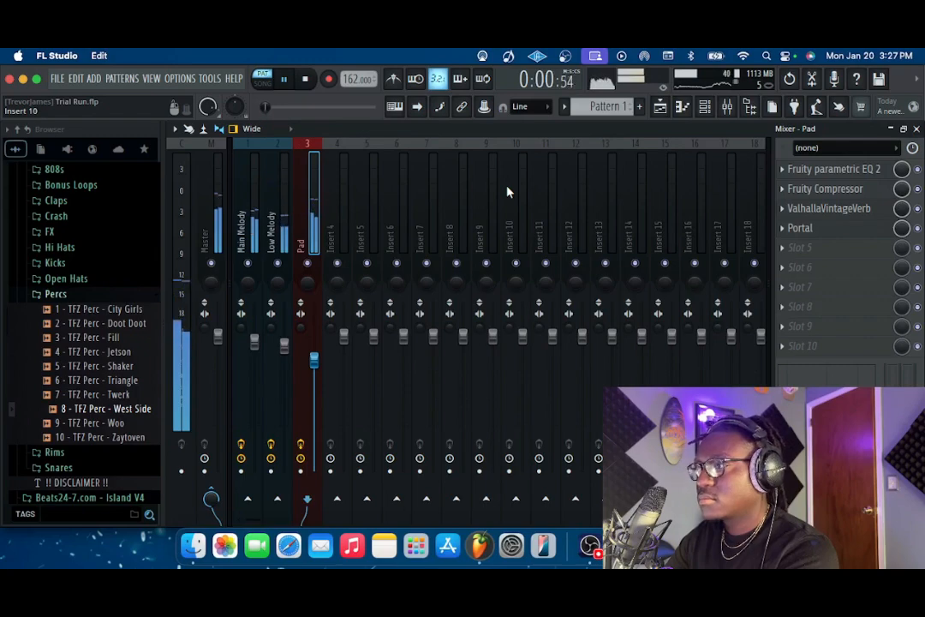
key(space)
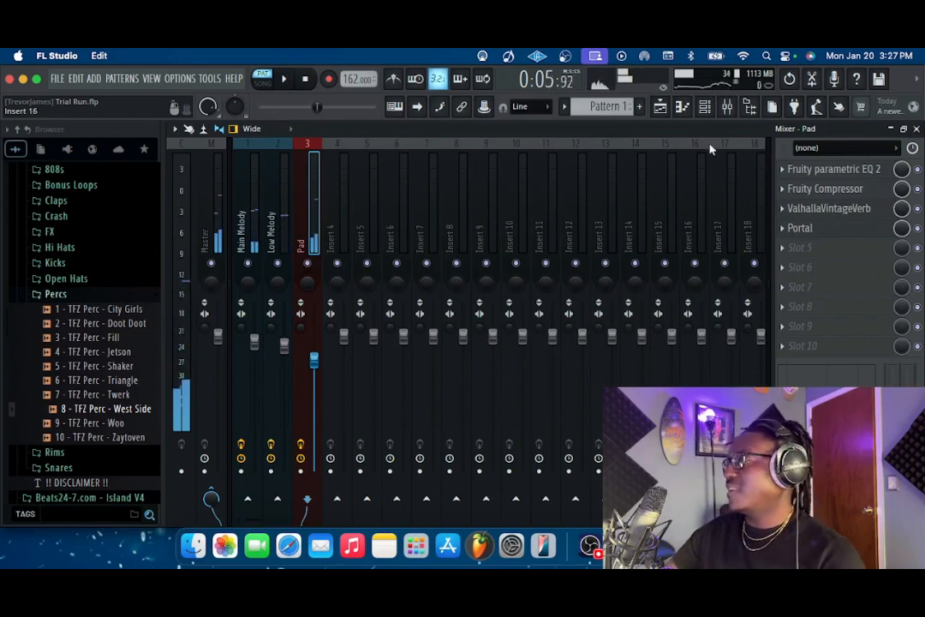
Step: Rename the ZENOLOGY channel in the channel rack to Pad and color it red
click(57, 78)
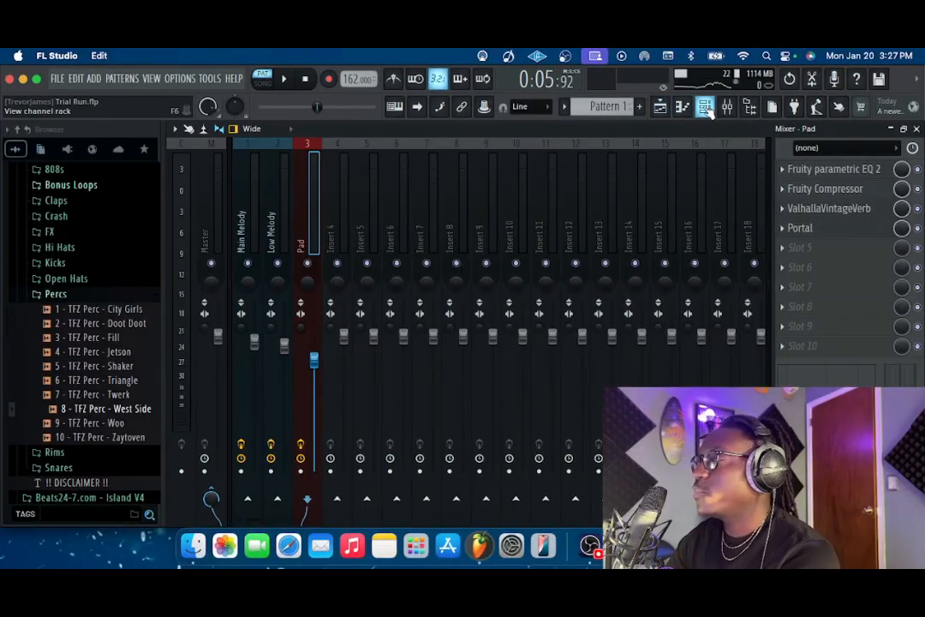
click(706, 109)
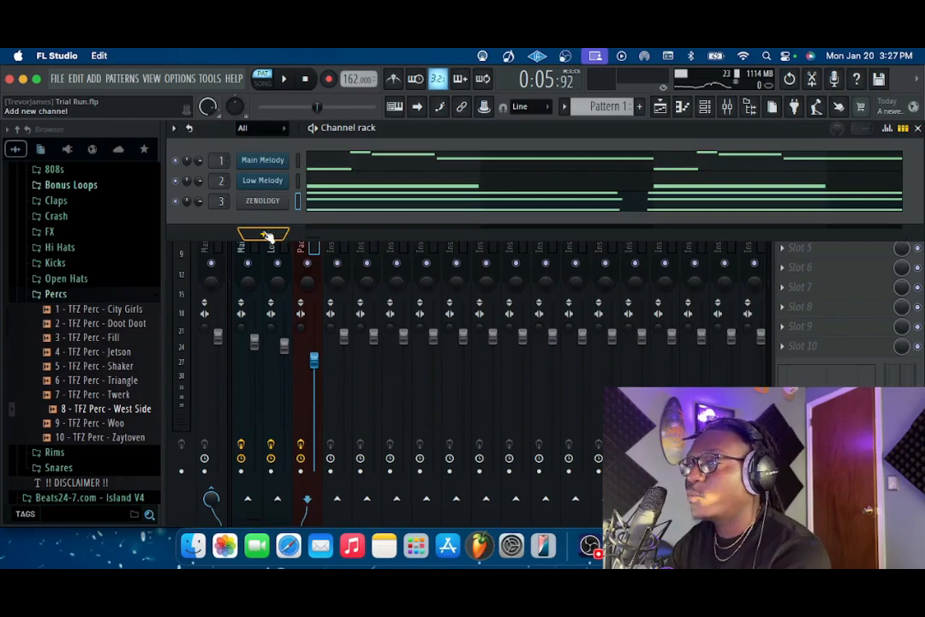
right_click(262, 200)
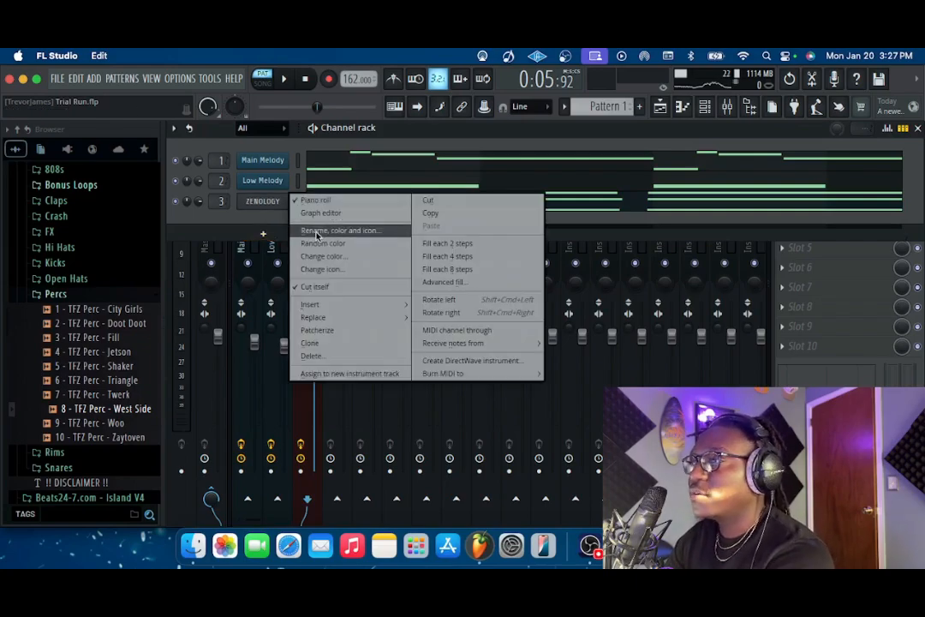
click(288, 229)
text(Pad)
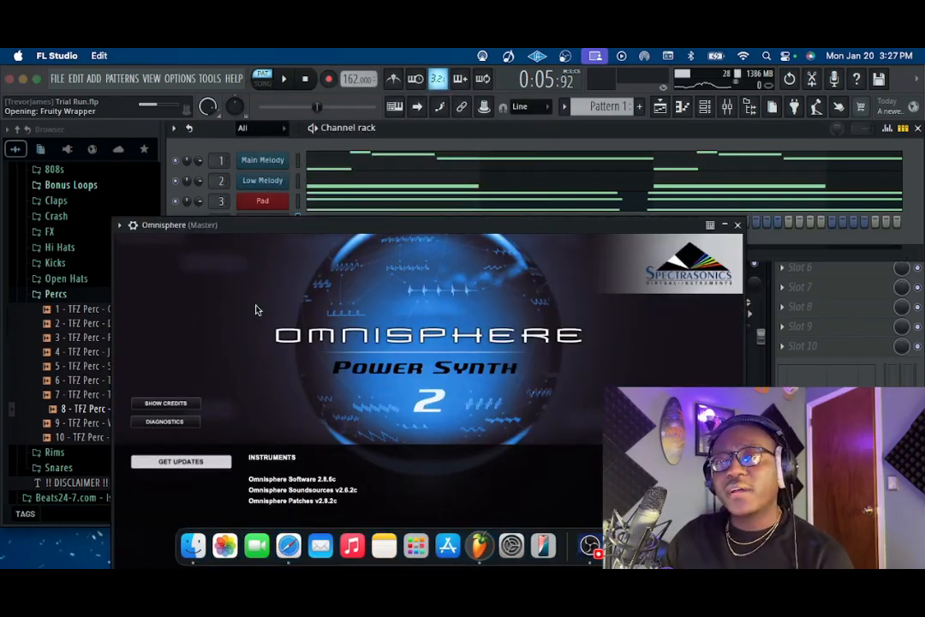
Step: Add an Omnisphere channel and load the Astral Music Box patch from the Bells and Vibes category
drag(250, 228, 249, 174)
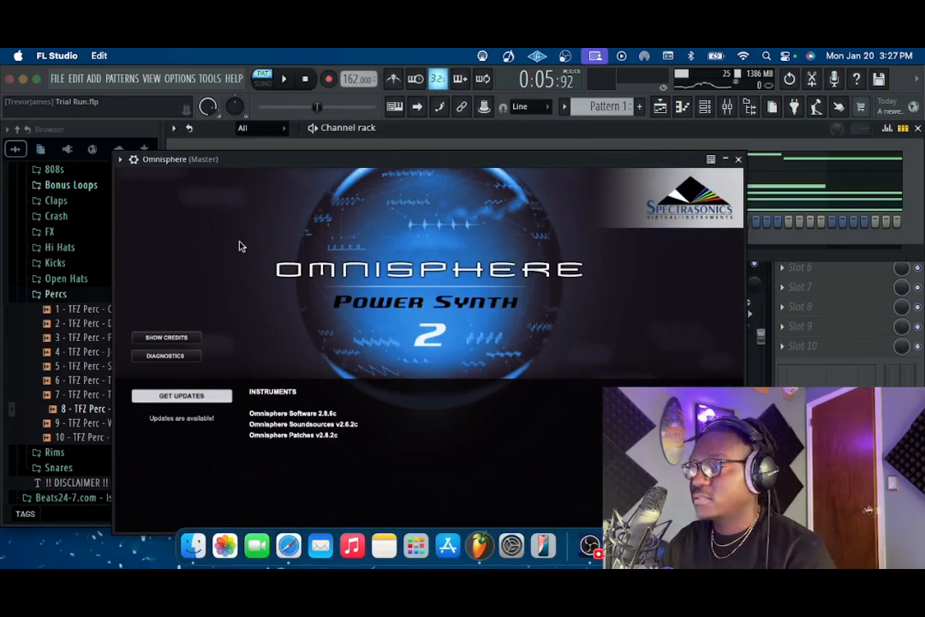
scroll(153, 373, down, 5)
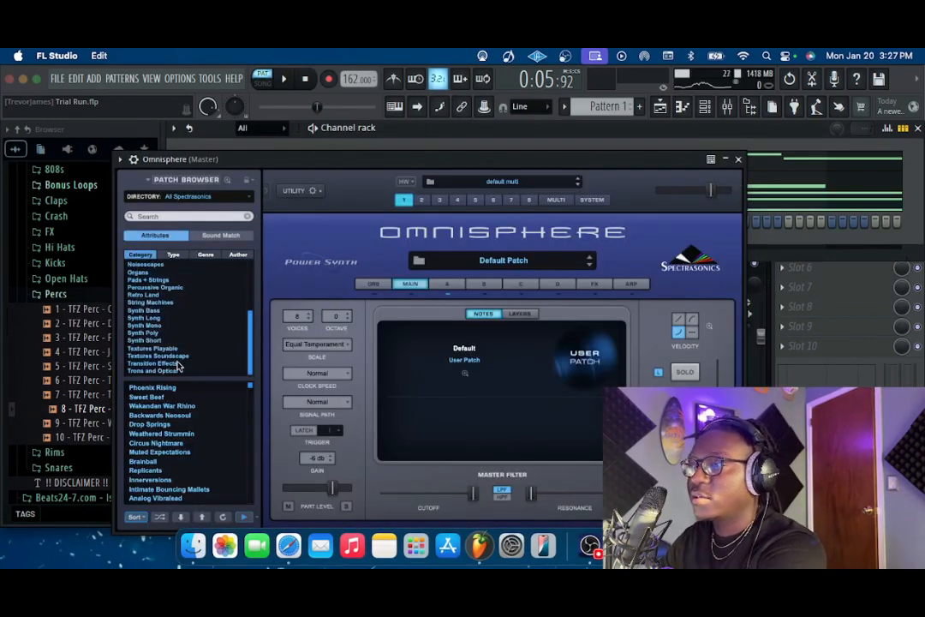
scroll(162, 354, up, 5)
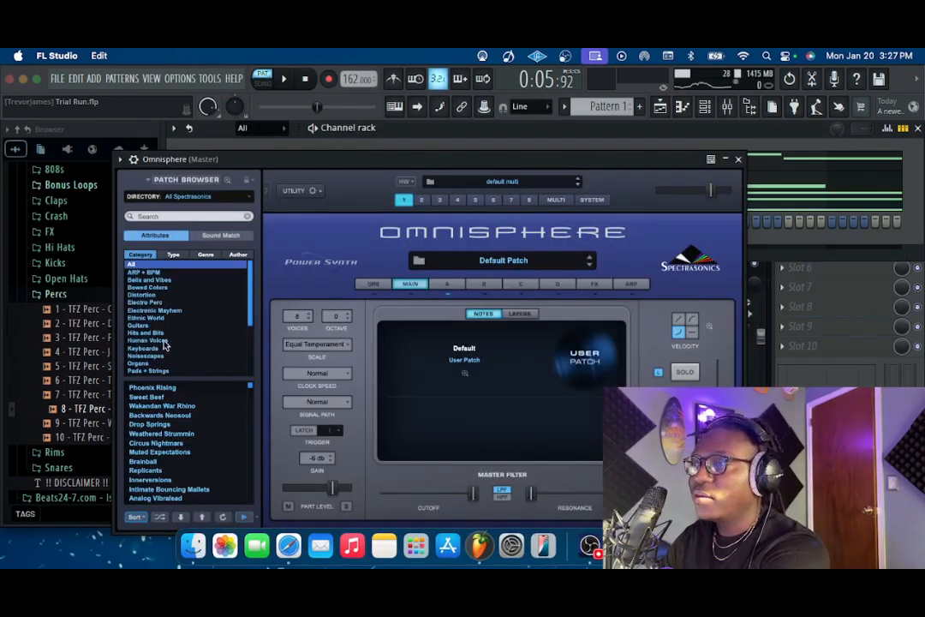
click(156, 280)
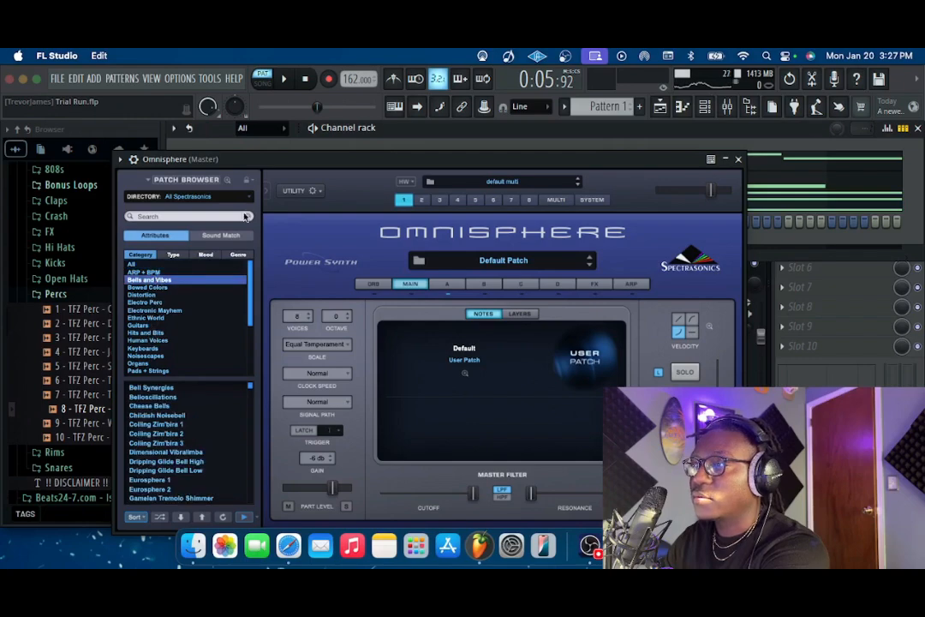
drag(268, 169, 274, 128)
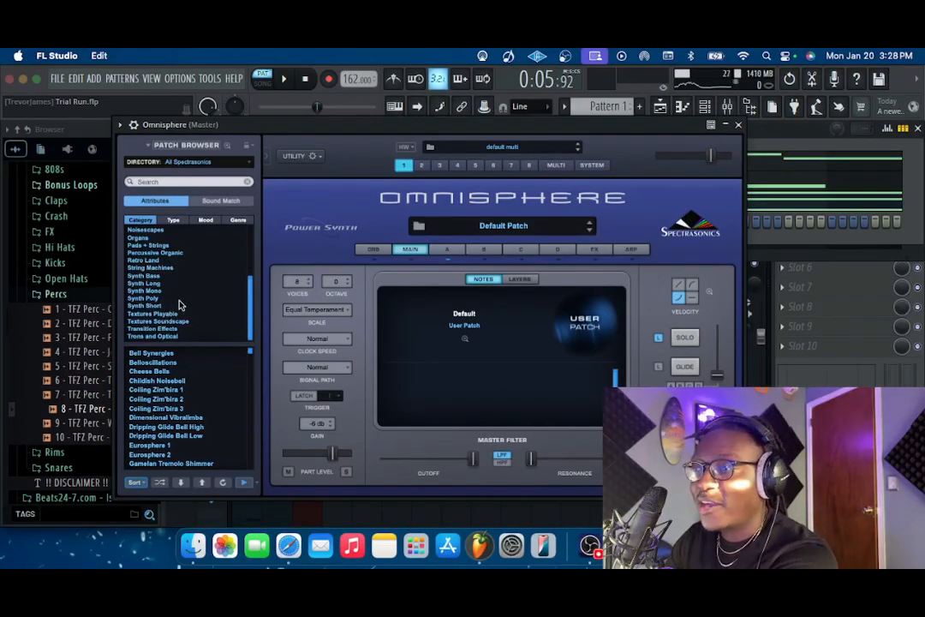
scroll(163, 291, up, 5)
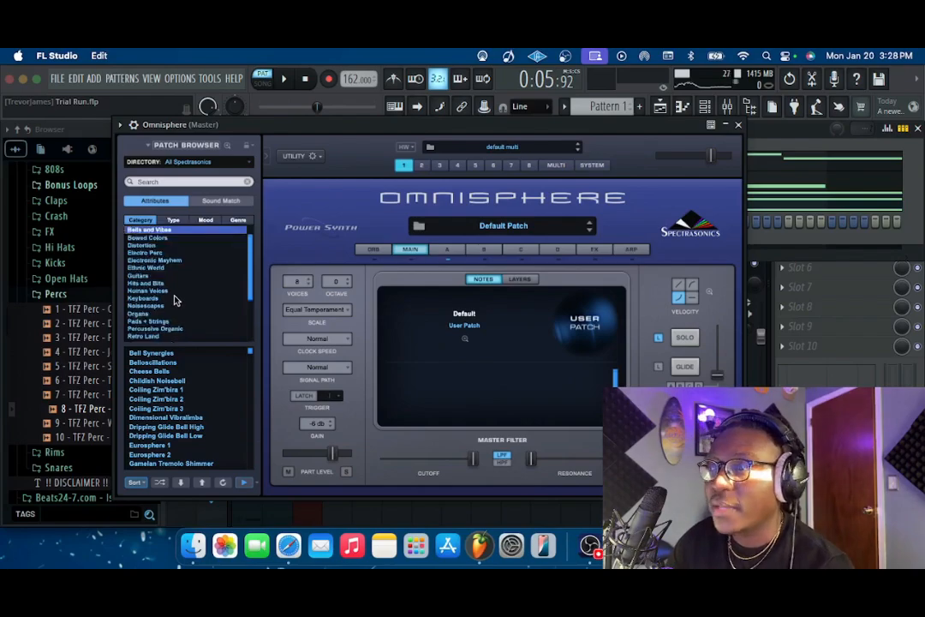
scroll(154, 272, down, 4)
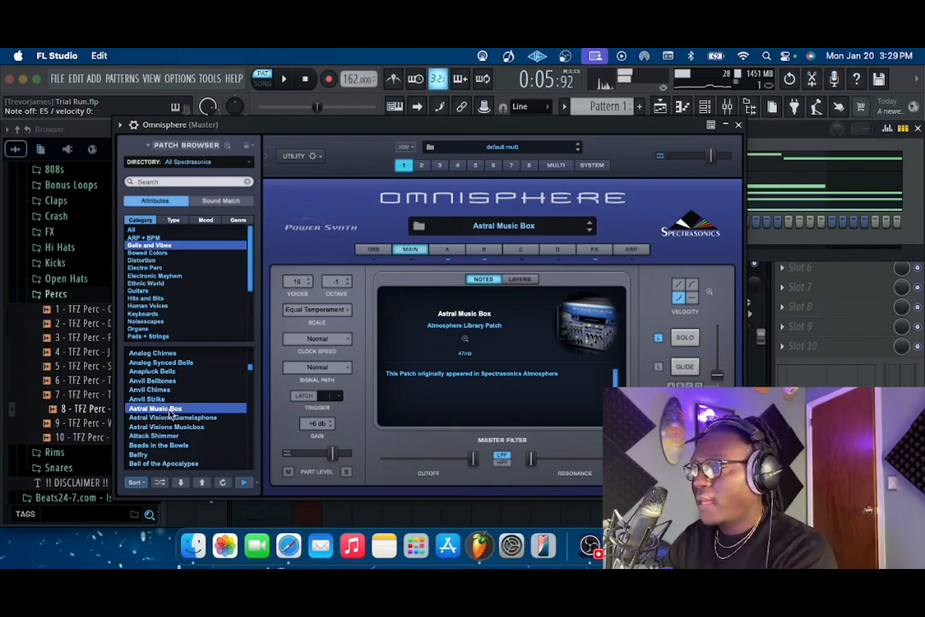
click(739, 125)
Step: Record a part of short paired E5 notes on the Omnisphere channel and show it in the piano roll
key(space)
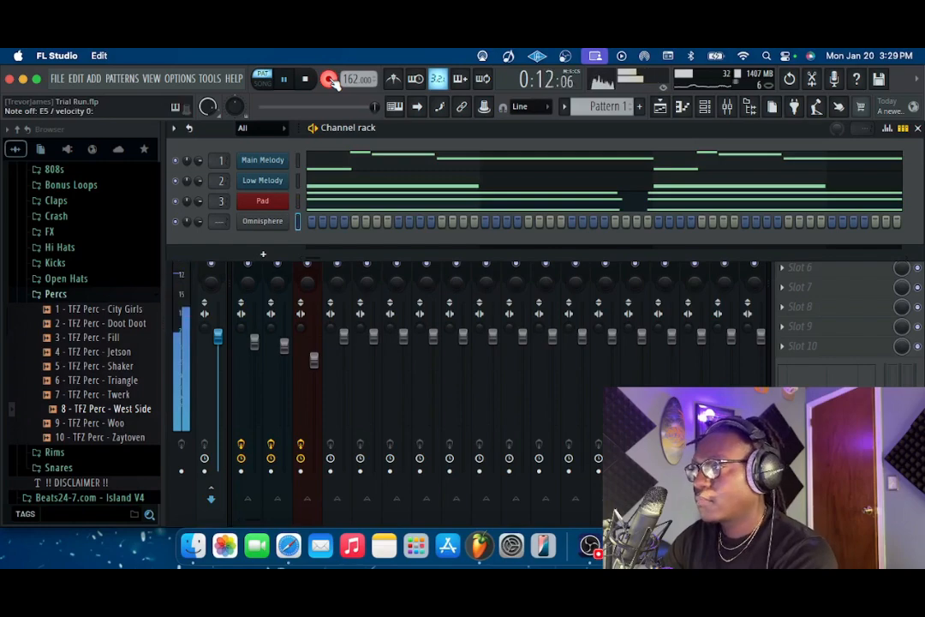
key(space)
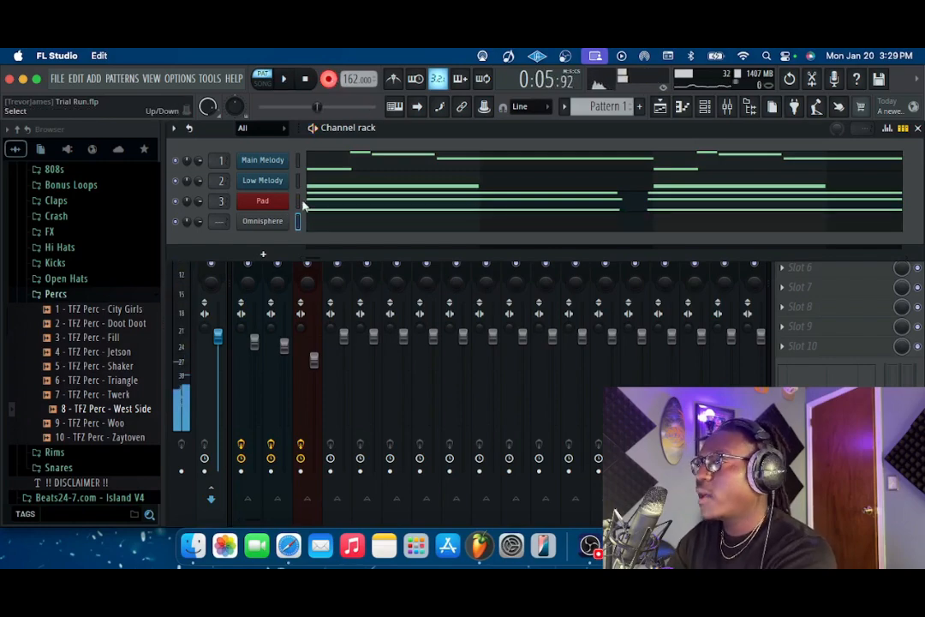
right_click(284, 221)
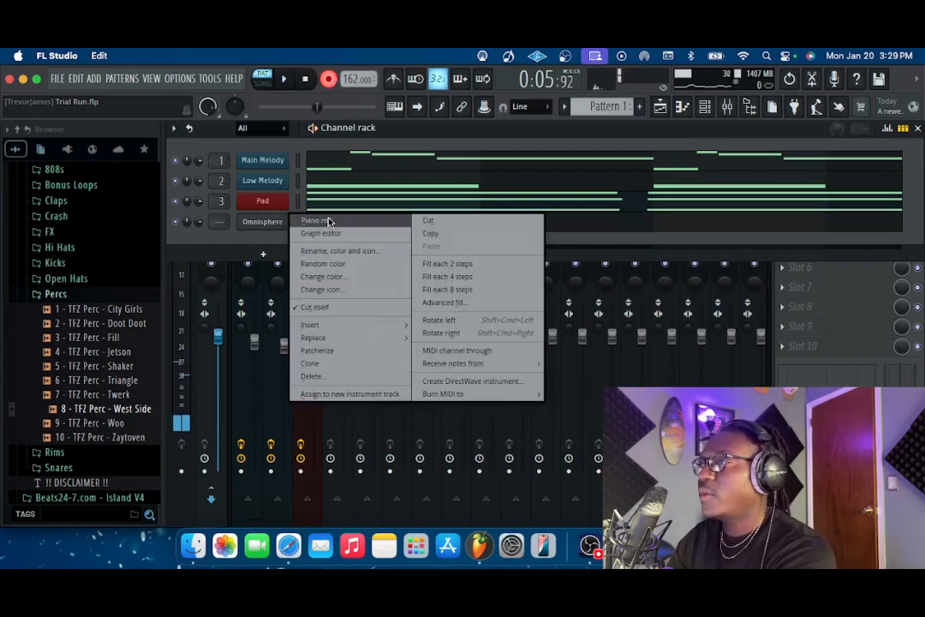
click(325, 221)
key(space)
Step: Shift all the recorded E5 notes about half a bar later in Omnisphere's piano roll, then deselect them
scroll(330, 273, up, 3)
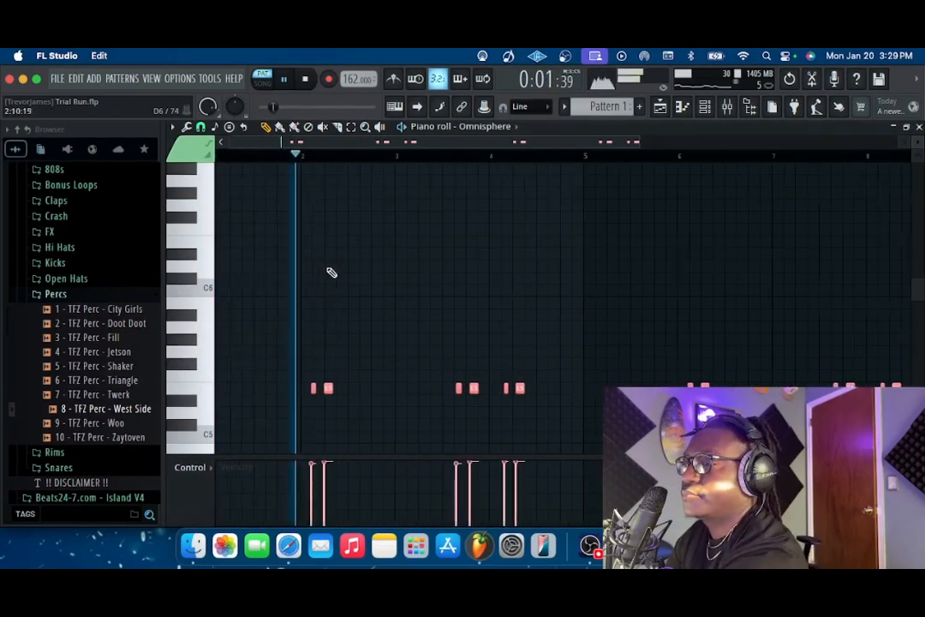
drag(334, 390, 383, 388)
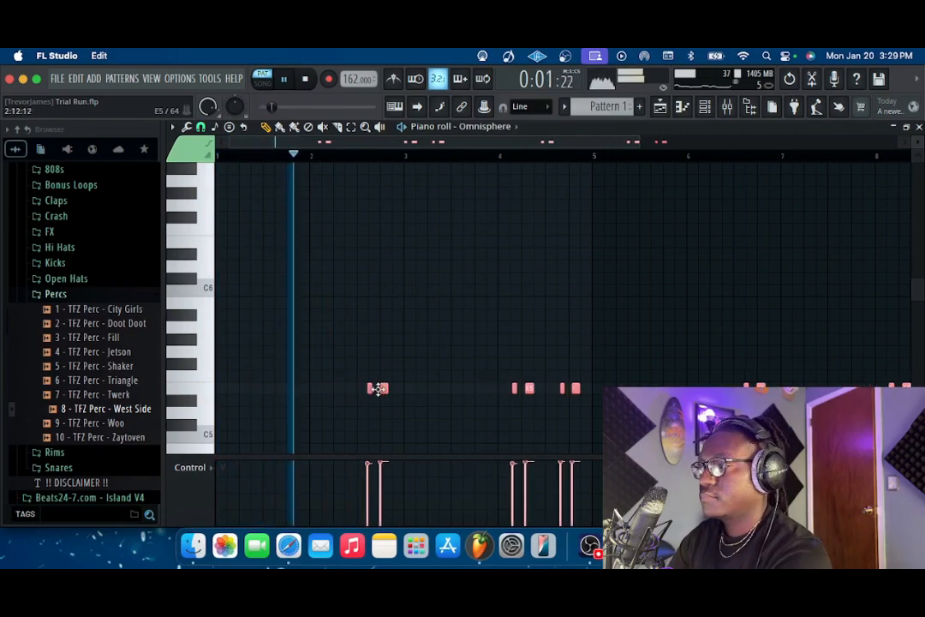
click(475, 356)
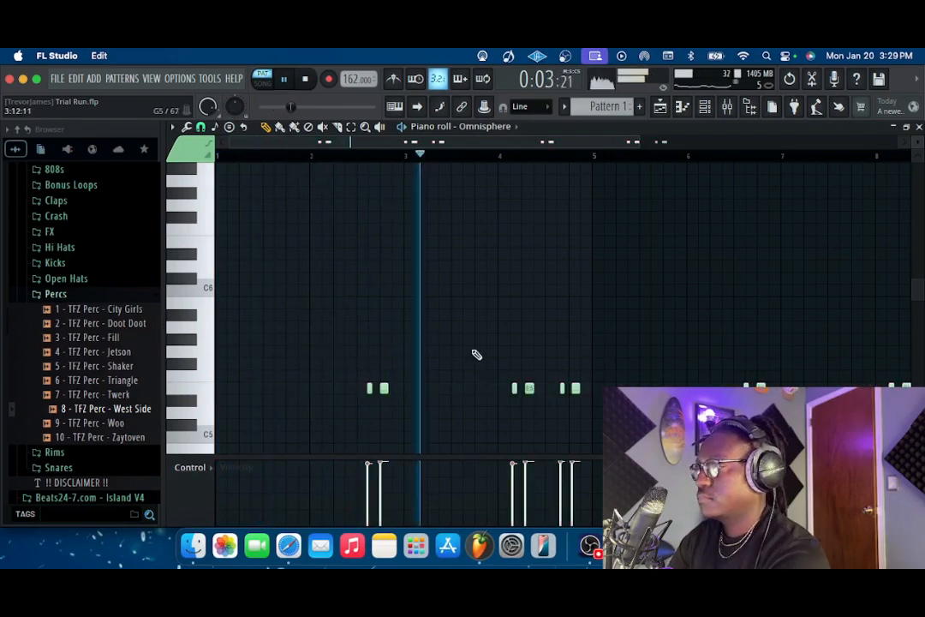
scroll(476, 355, down, 3)
scroll(471, 353, down, 2)
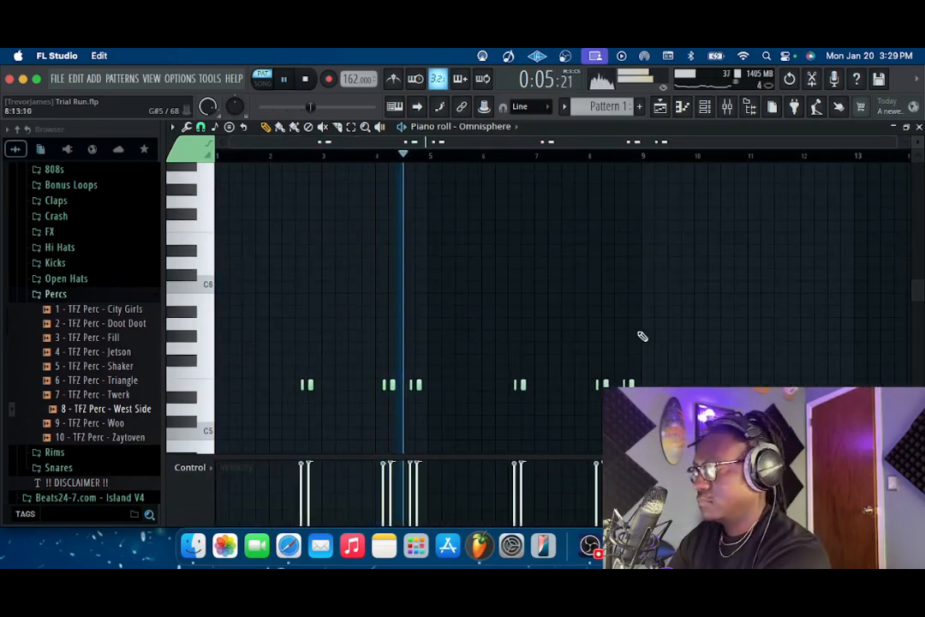
Step: Quantize all of Omnisphere's E5 notes with the Default template at full start-time strength, play them back, and save the project
drag(651, 332, 257, 432)
scroll(388, 426, right, 1)
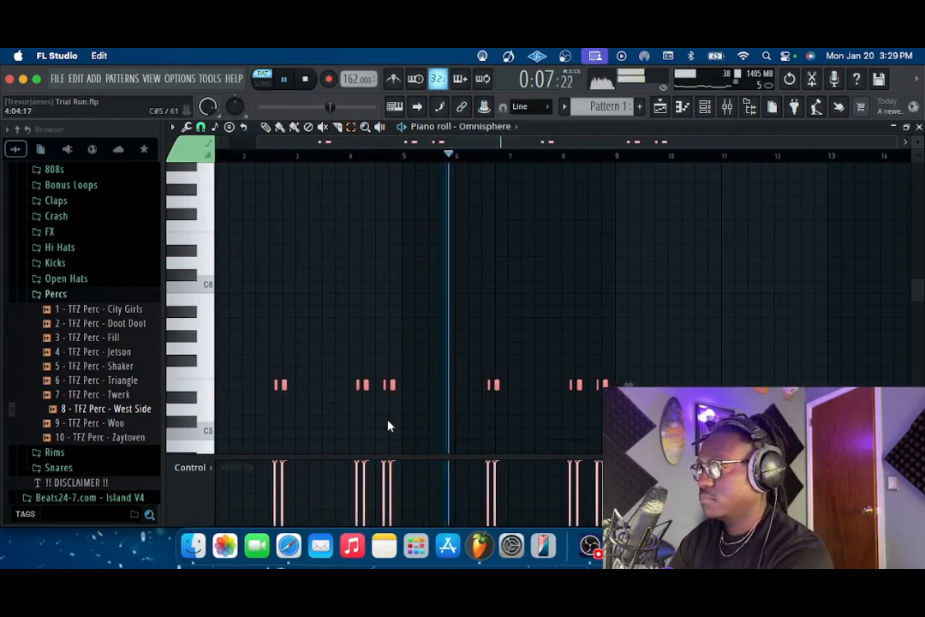
scroll(389, 426, down, 2)
click(188, 127)
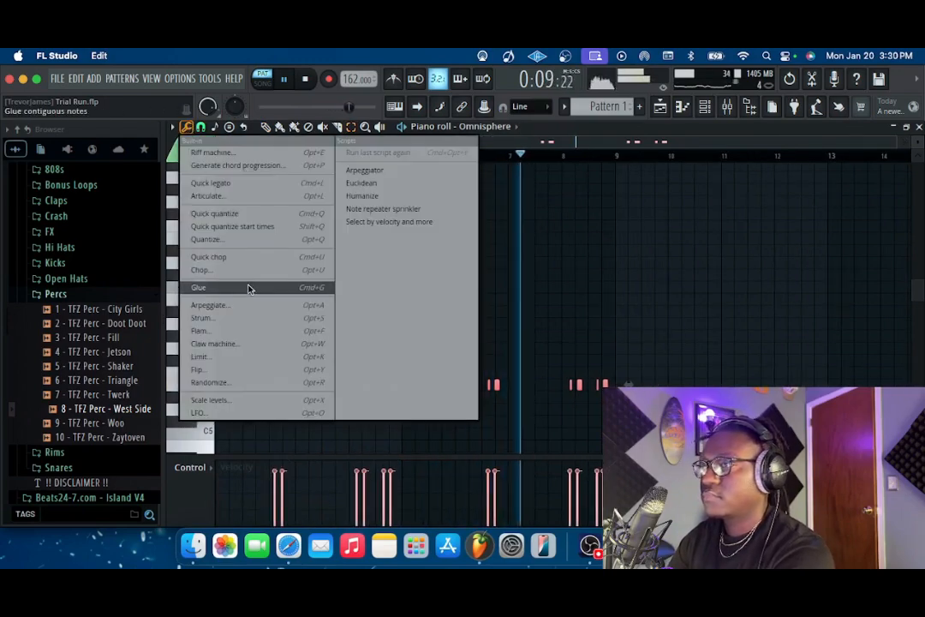
click(238, 248)
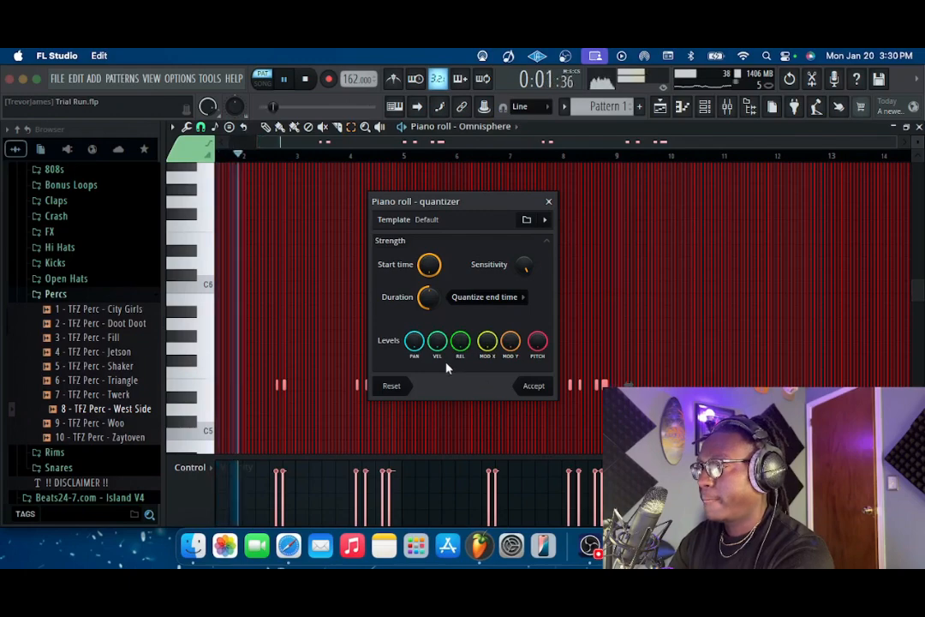
click(533, 386)
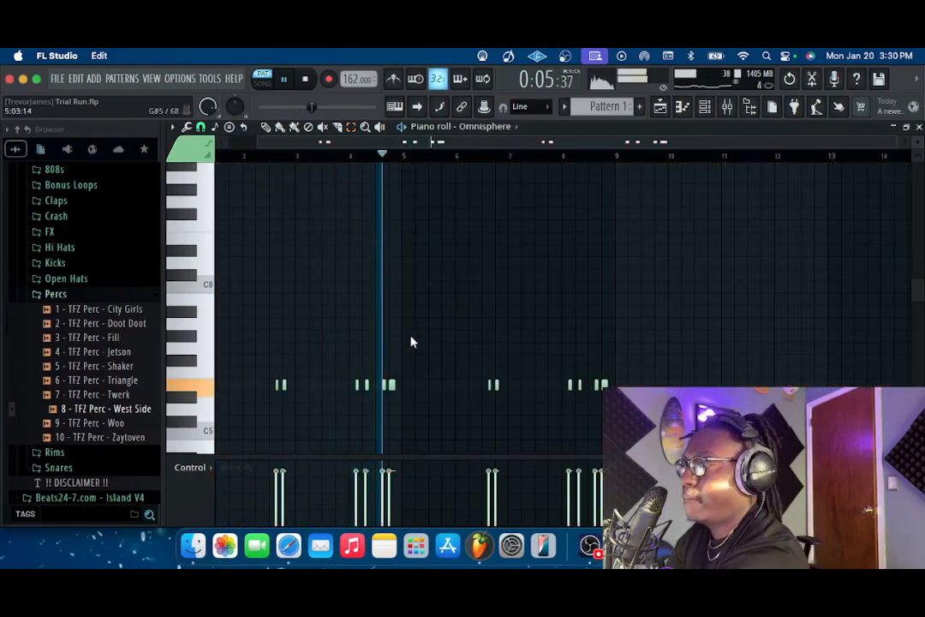
scroll(411, 341, up, 3)
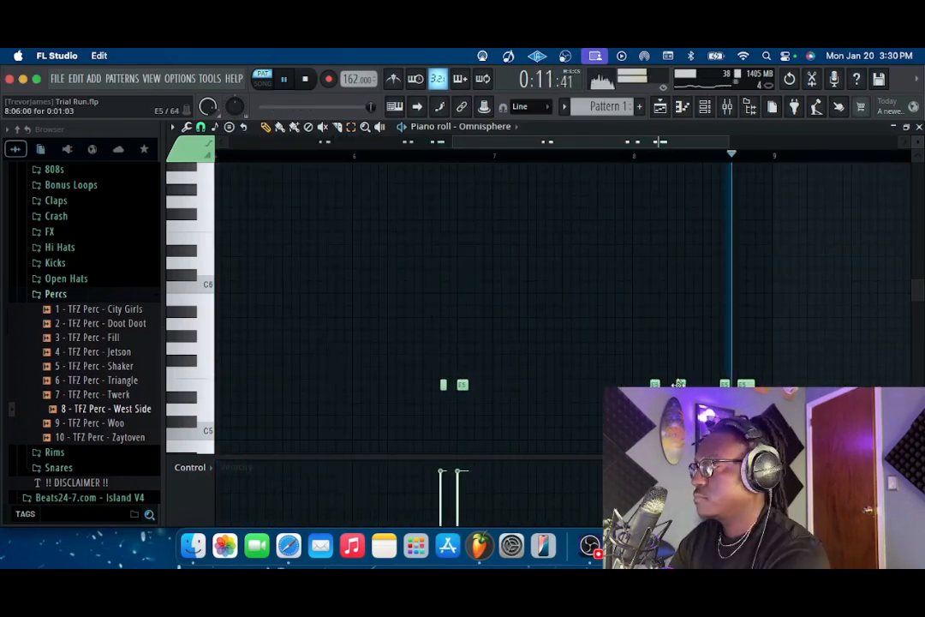
key(space)
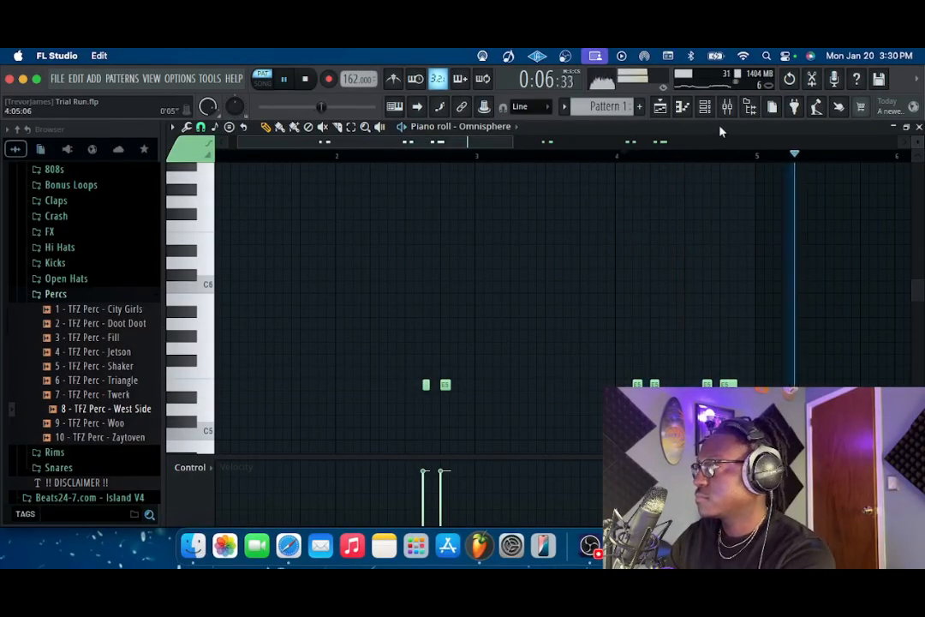
click(69, 83)
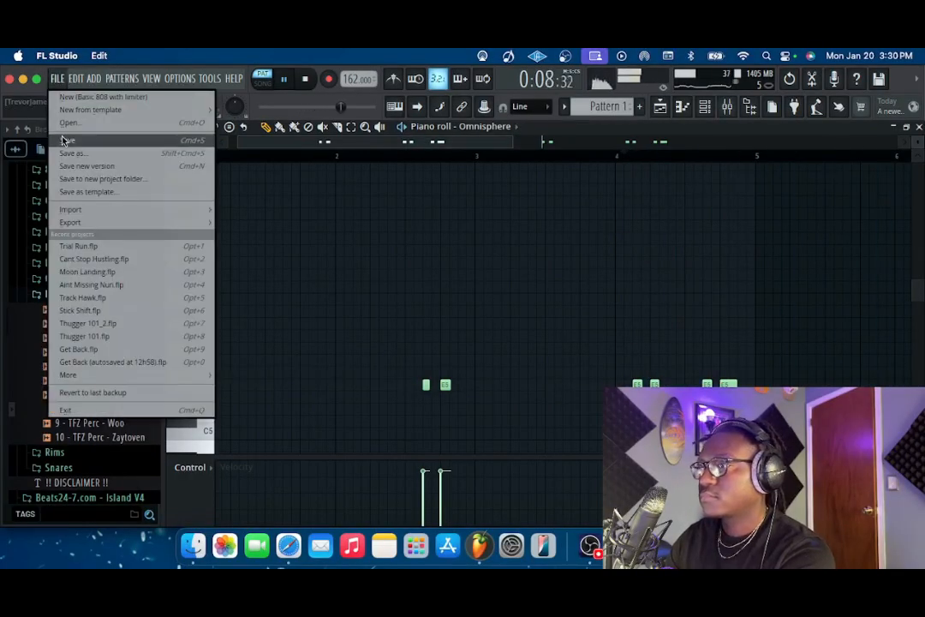
Step: Rename the Omnisphere channel in the channel rack to Bell and color it Dark Slate Gray #204761
click(728, 108)
key(space)
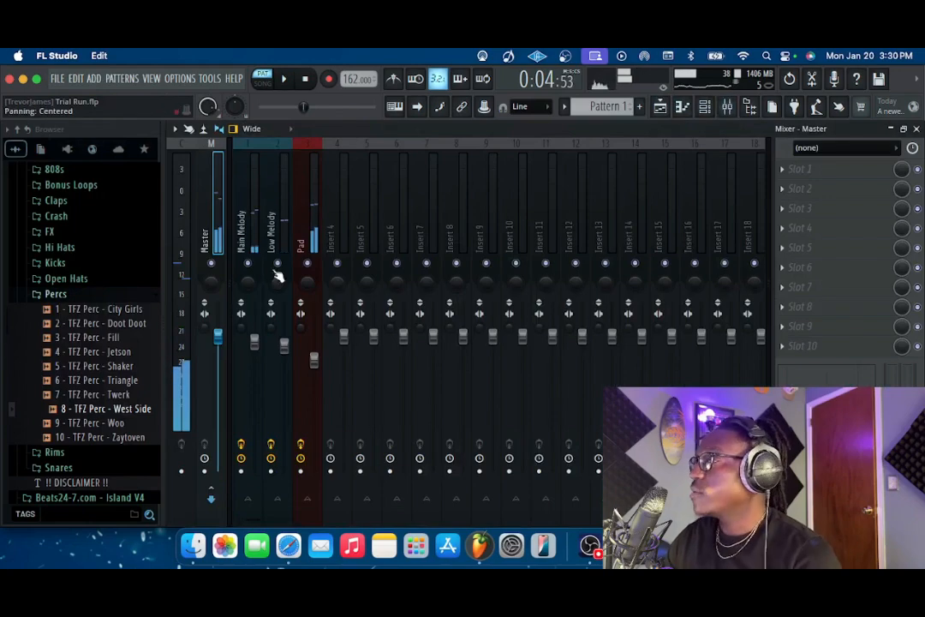
click(713, 113)
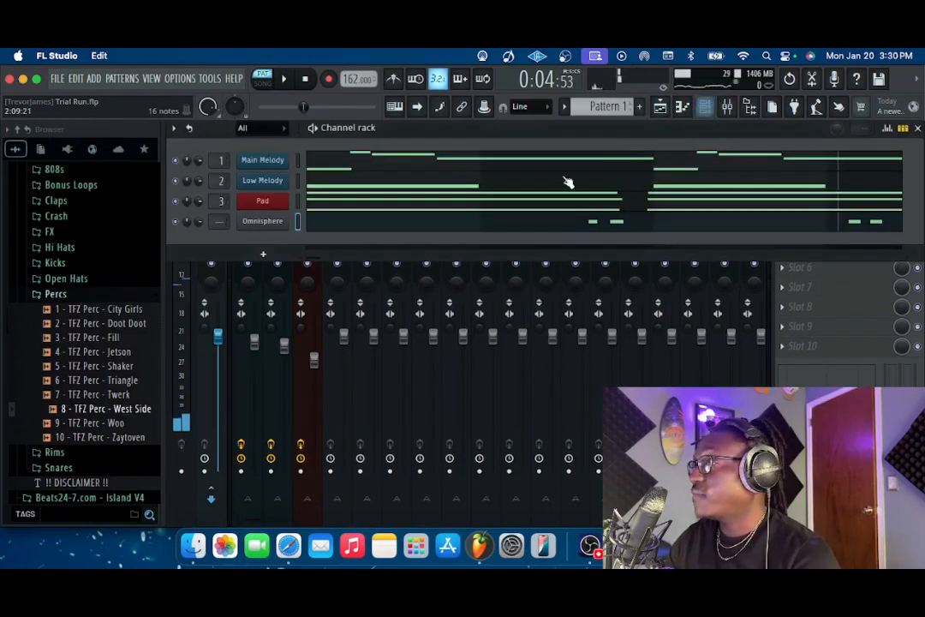
right_click(282, 225)
click(316, 259)
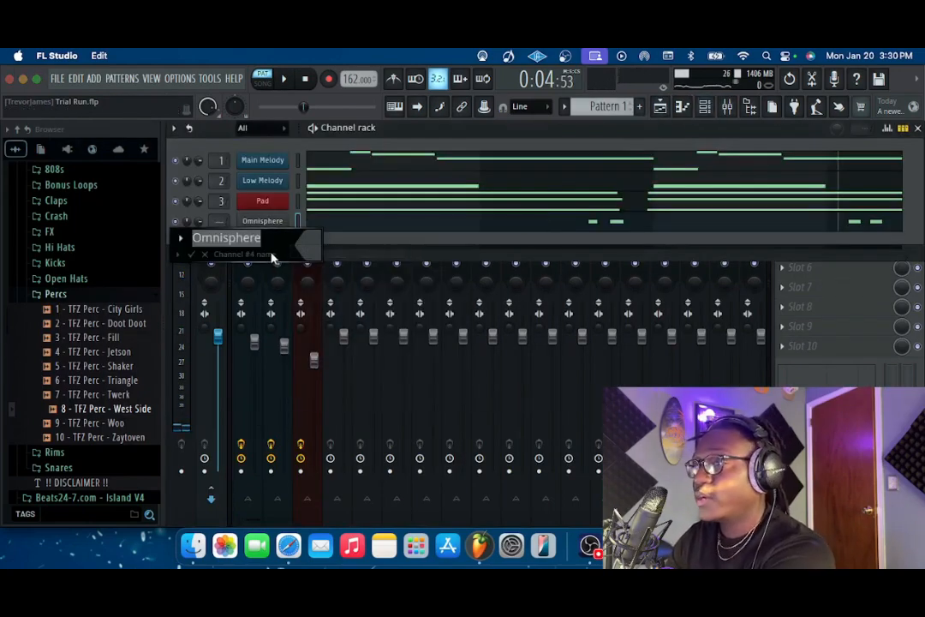
key(BackSpace)
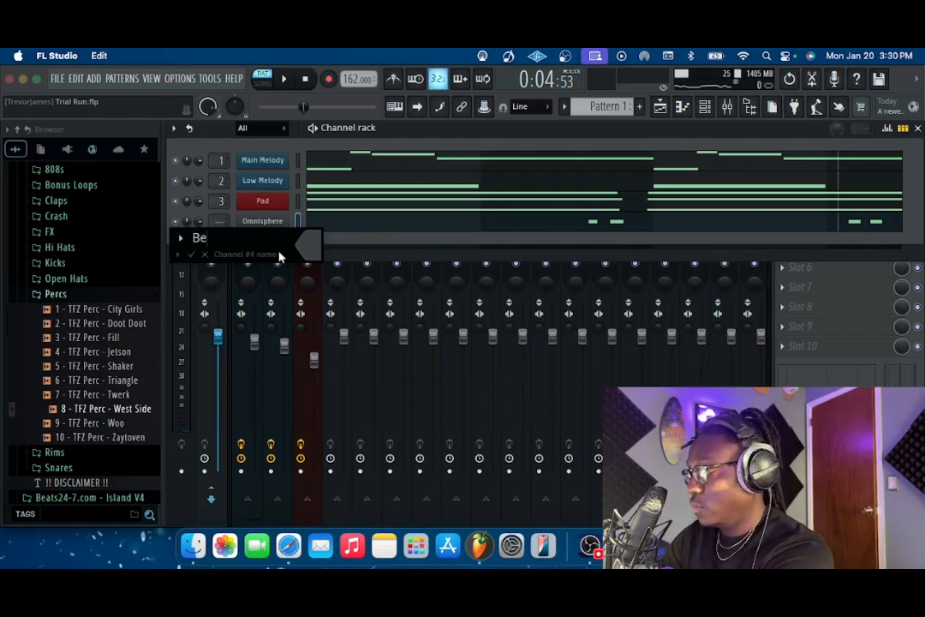
text(Bell)
key(Return)
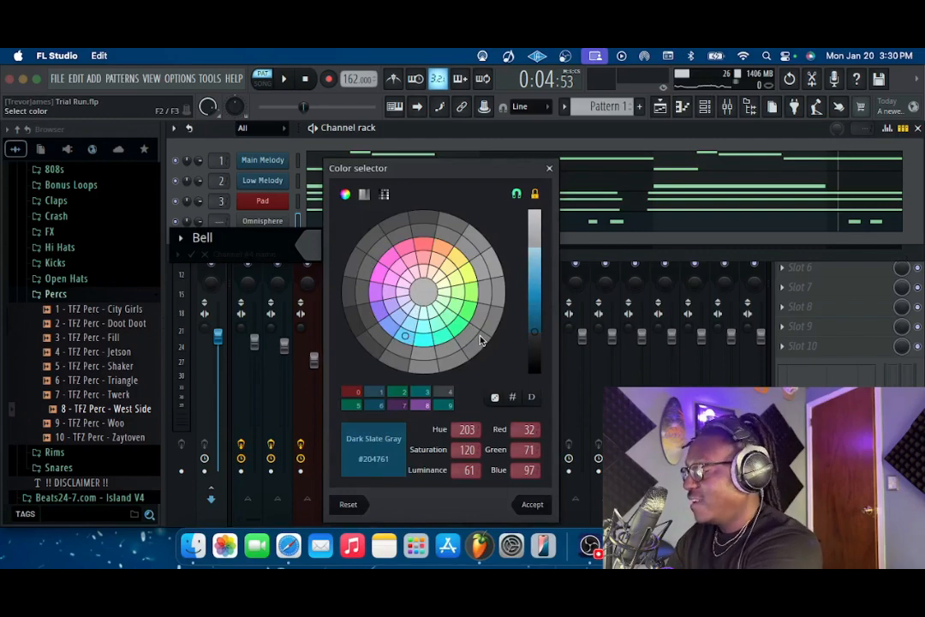
key(Return)
key(Return)
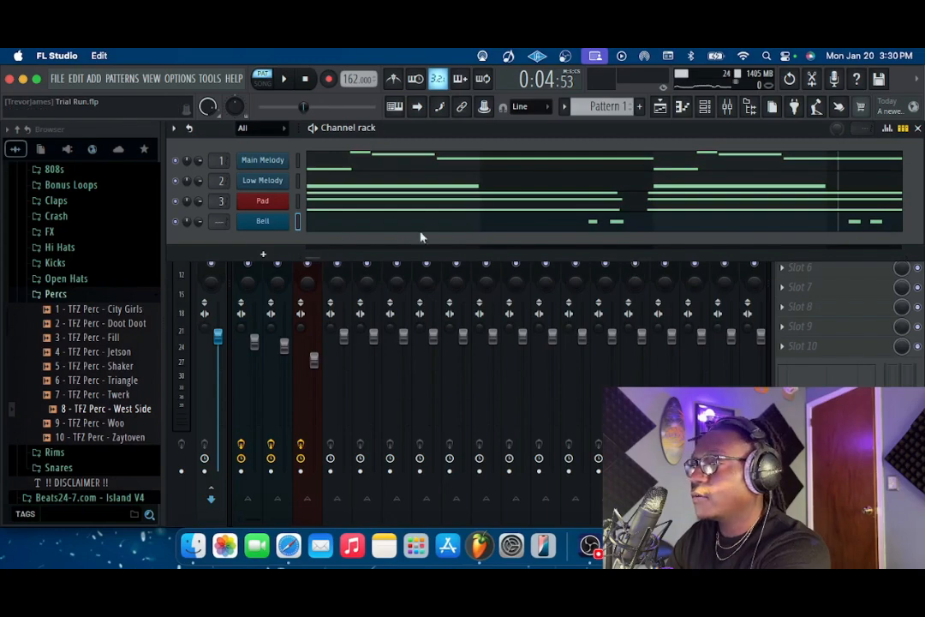
Step: Route the selected Bell channel to mixer insert 4
click(918, 128)
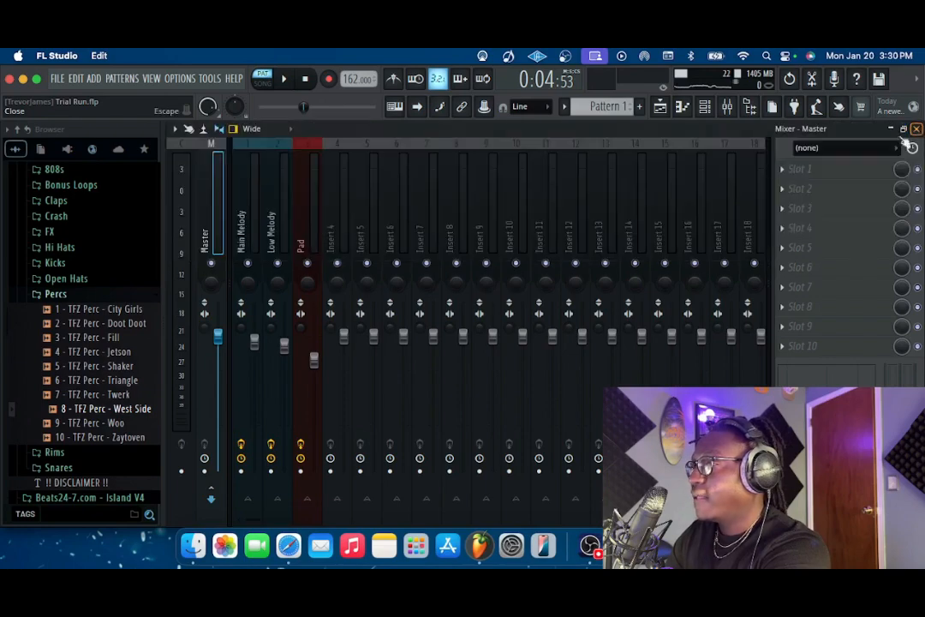
right_click(334, 144)
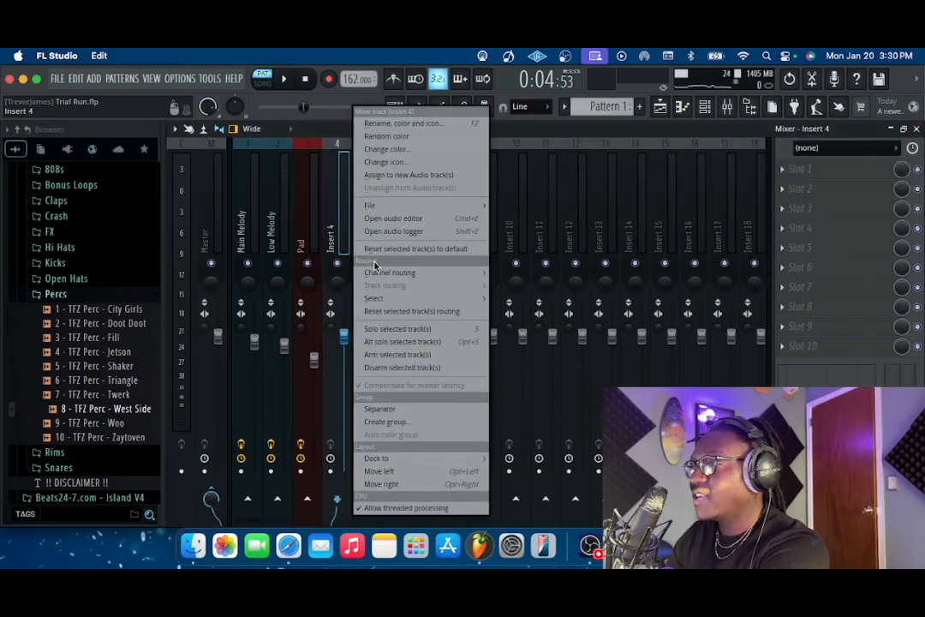
mouse_move(378, 274)
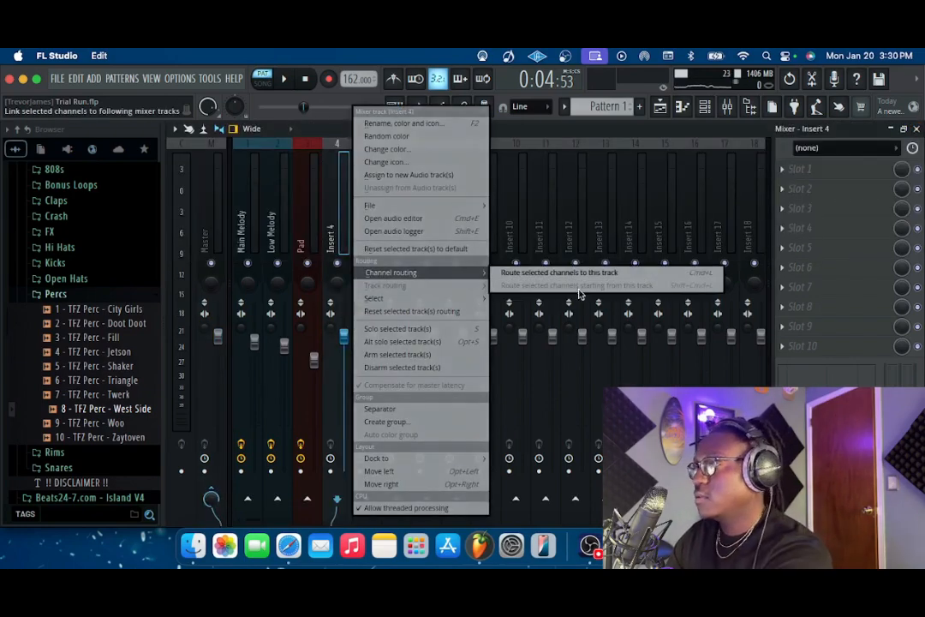
click(559, 273)
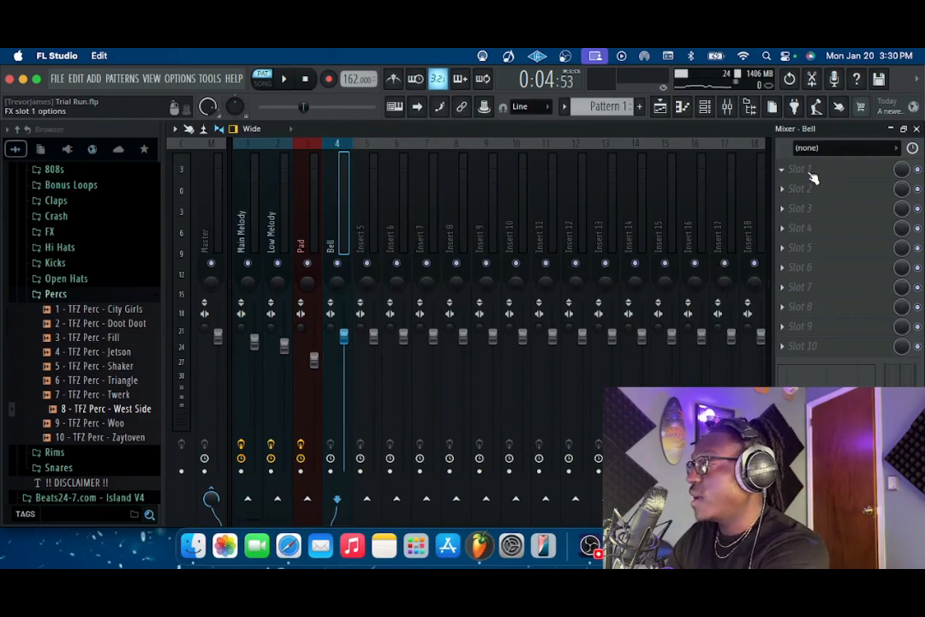
Step: Add Fruity Parametric EQ 2 to the Bell track, cut the lows with band 1 near 300 Hz, and dip band 4 slightly
click(812, 176)
mouse_move(795, 186)
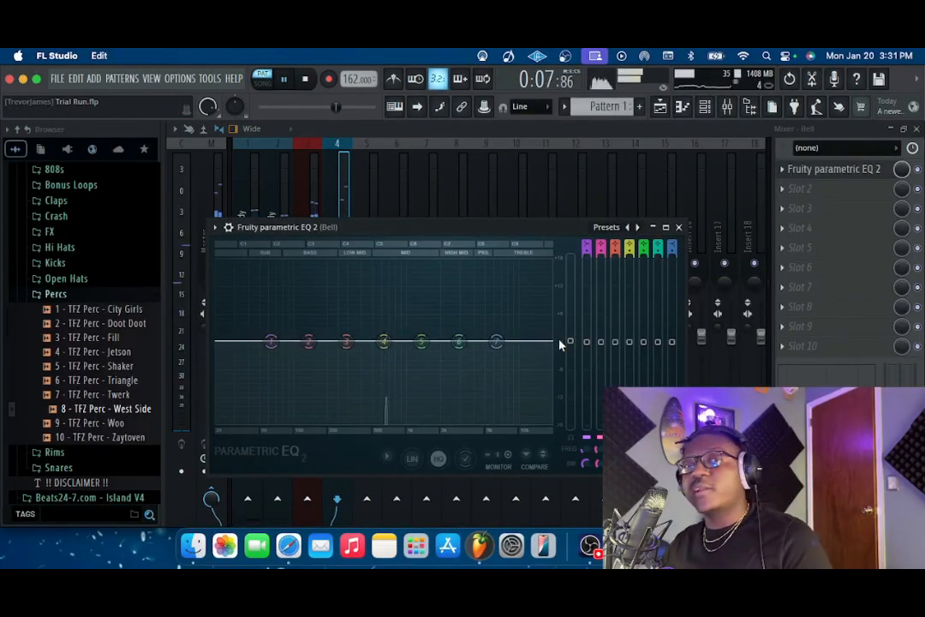
drag(271, 342, 345, 421)
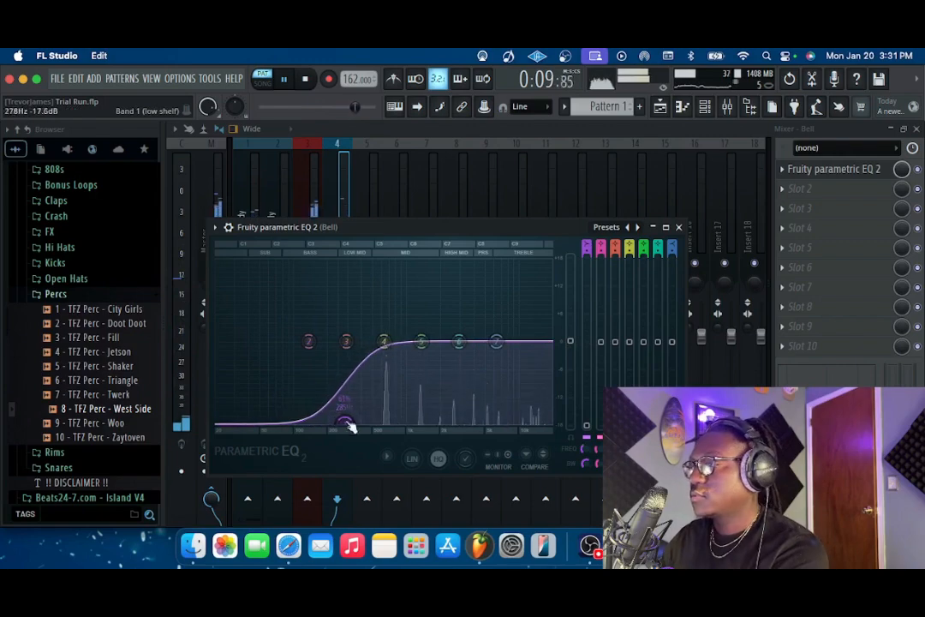
drag(385, 342, 387, 358)
drag(346, 420, 353, 421)
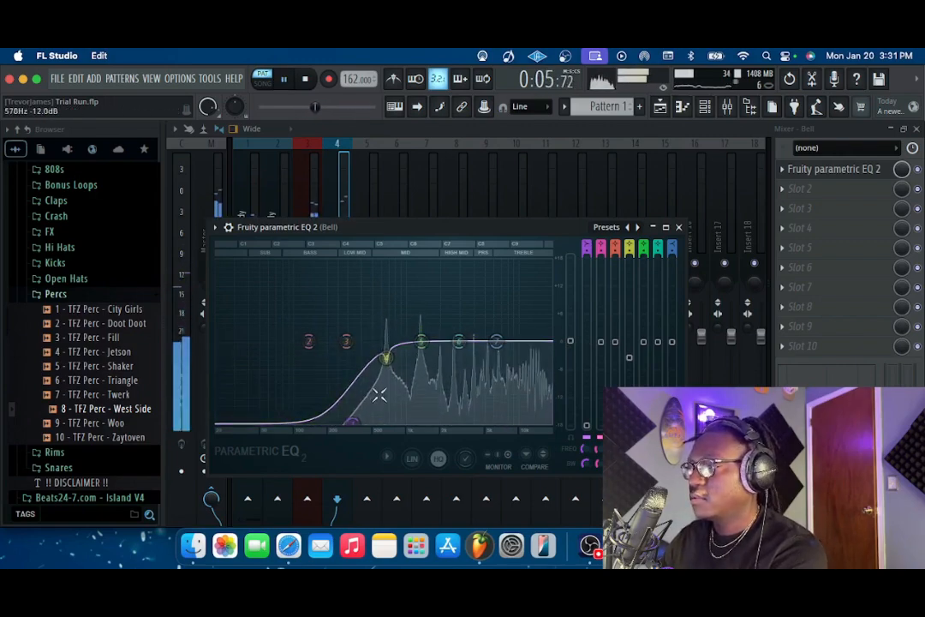
Step: Cut band 5 of Bell's EQ to about -2 dB near 1363 Hz and slightly boost the highs with bands 6 and 7
key(space)
drag(422, 342, 420, 349)
key(space)
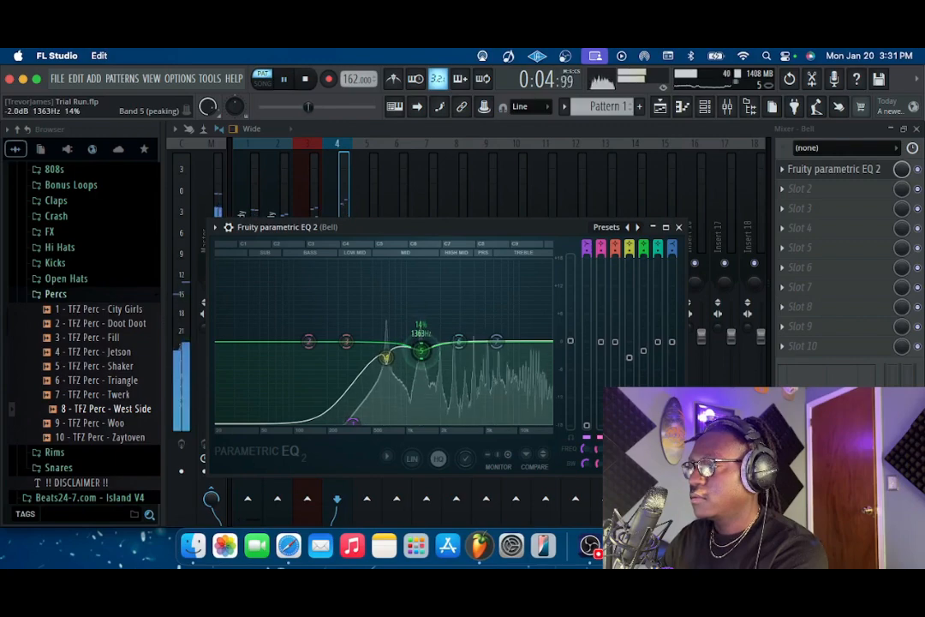
drag(496, 342, 497, 333)
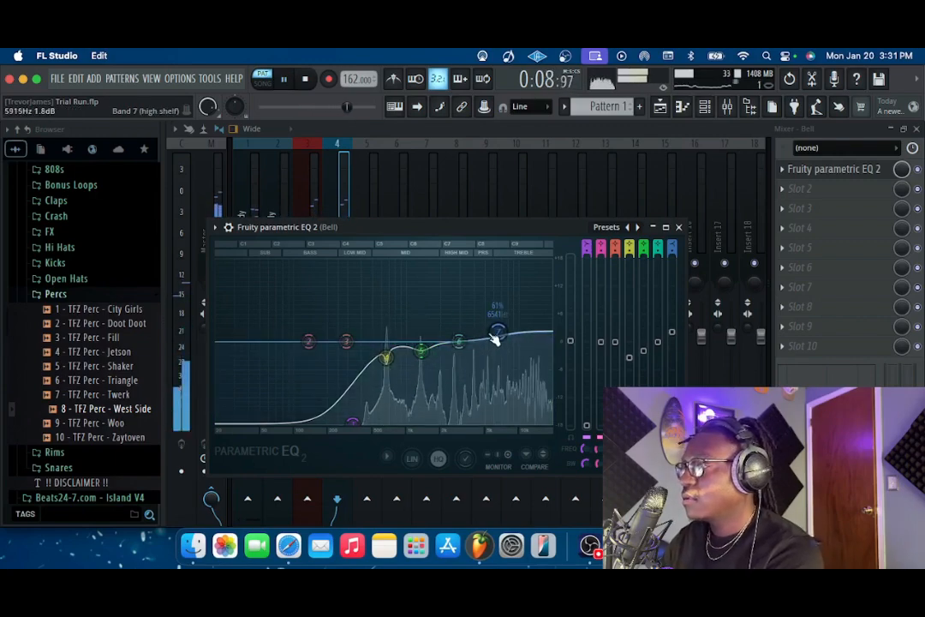
drag(459, 342, 460, 339)
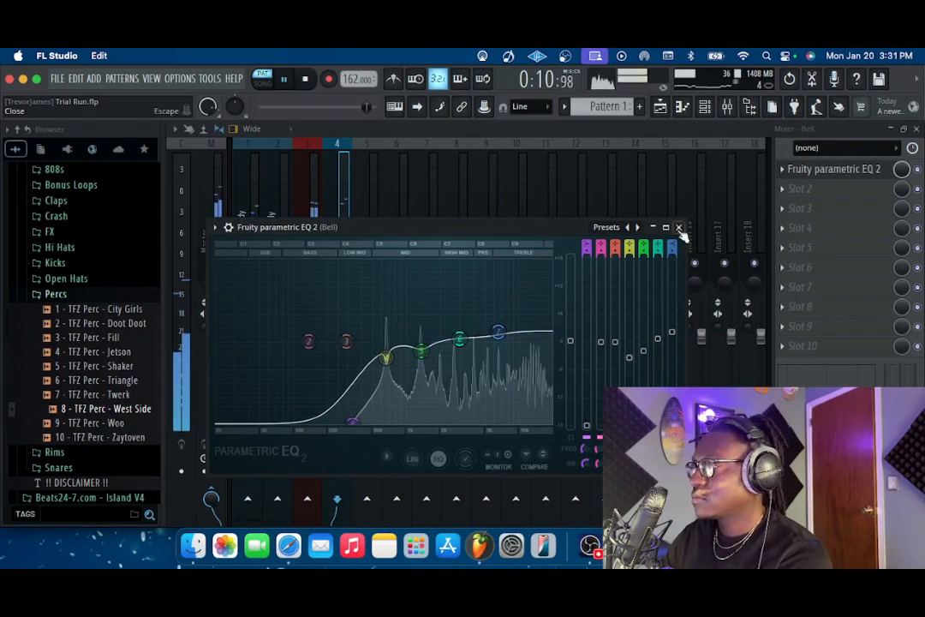
click(679, 227)
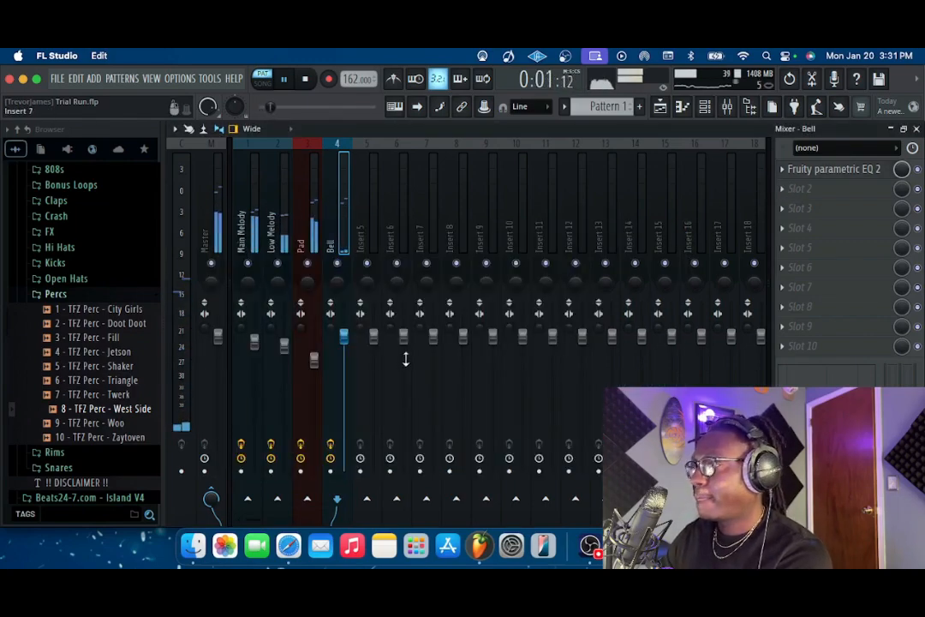
Step: Lower the Bell fader to -1.8 dB and add a Fruity Compressor with a -15.9 dB threshold and a raised ratio
drag(344, 337, 344, 346)
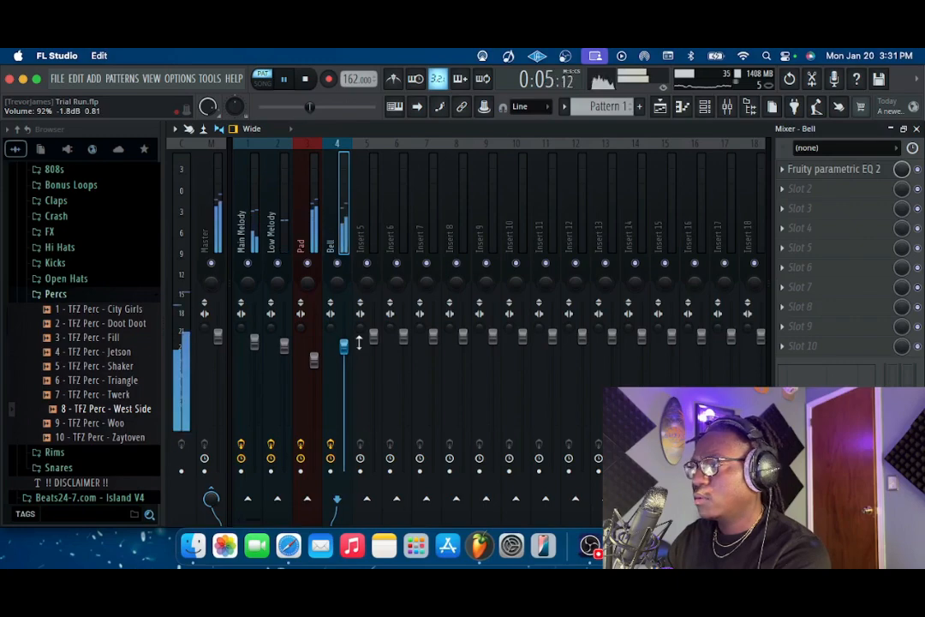
click(801, 190)
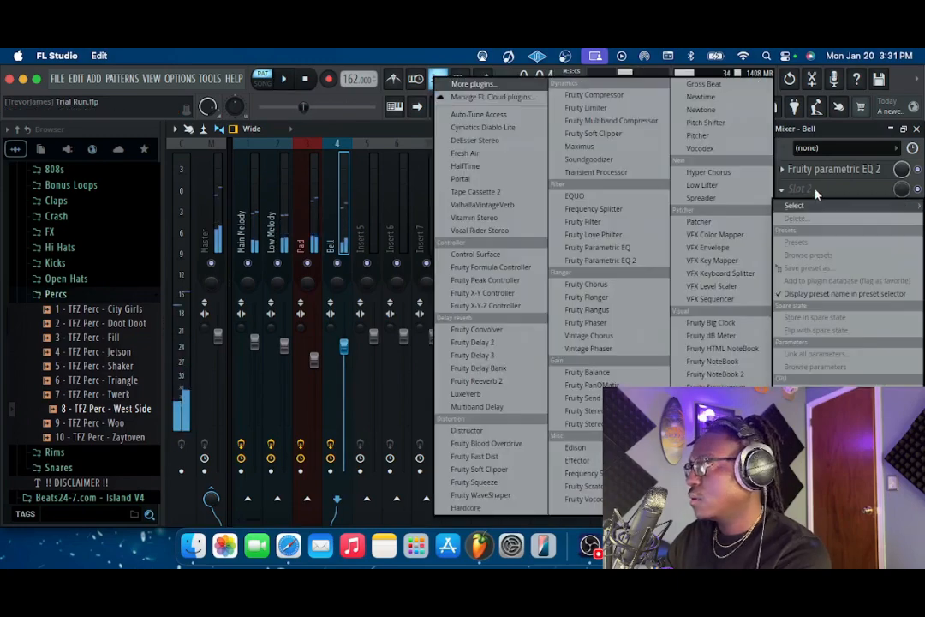
click(594, 94)
drag(247, 273, 247, 281)
key(space)
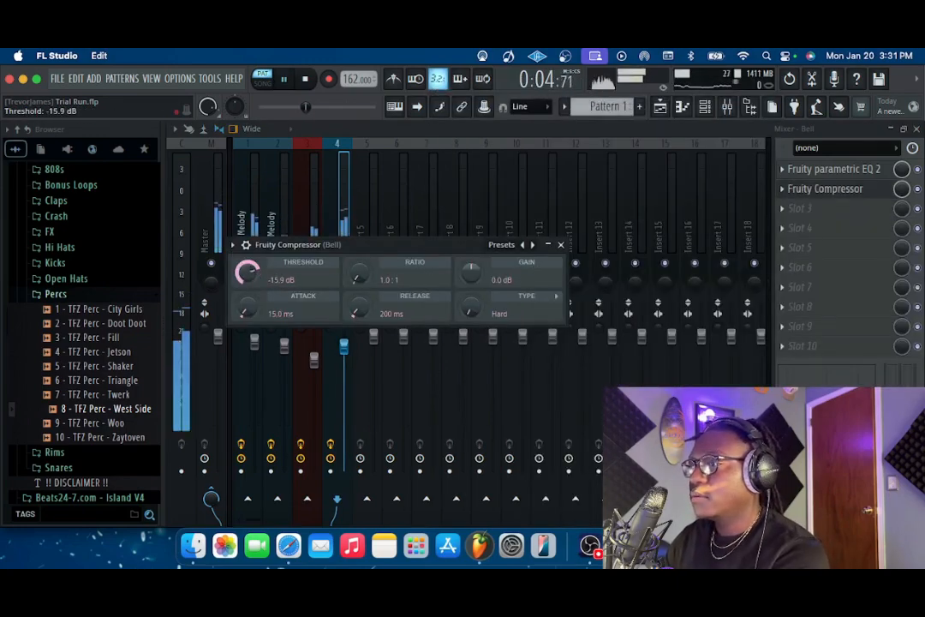
drag(356, 276, 356, 255)
key(space)
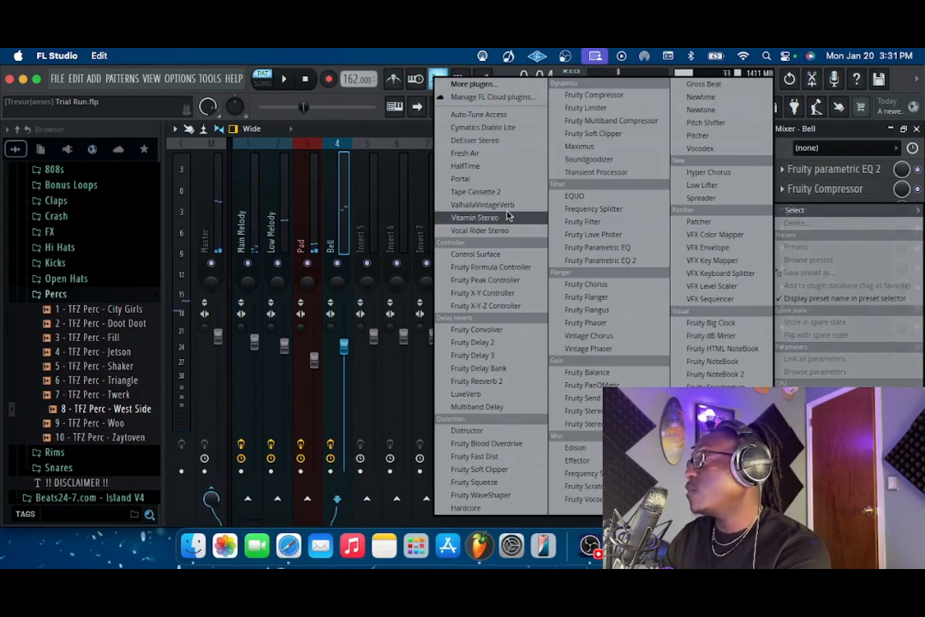
Step: Add ValhallaVintageVerb to the Bell track and reduce its mix to about 29%, fine-tuning it slightly lower during playback
click(506, 204)
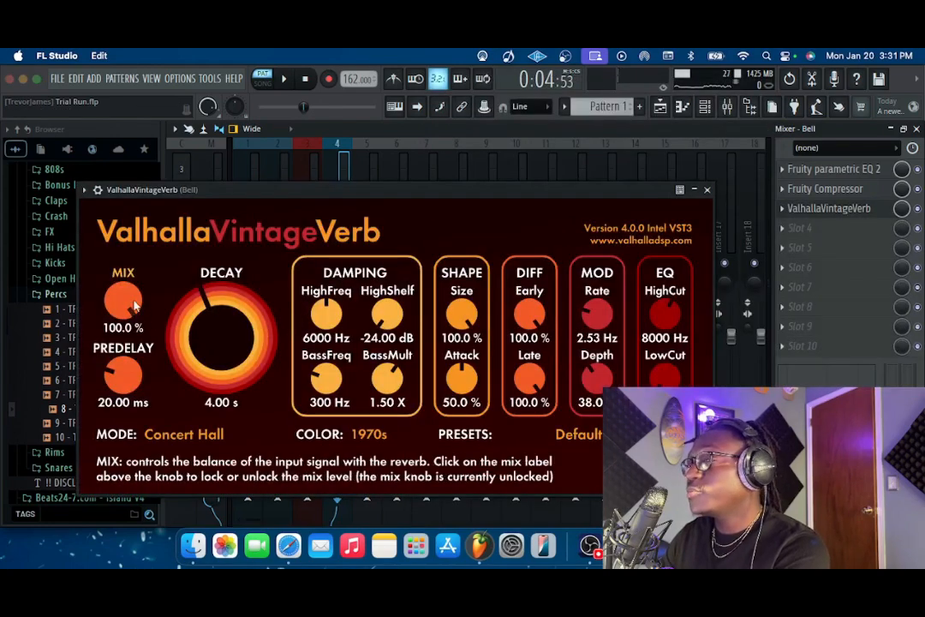
drag(134, 306, 146, 414)
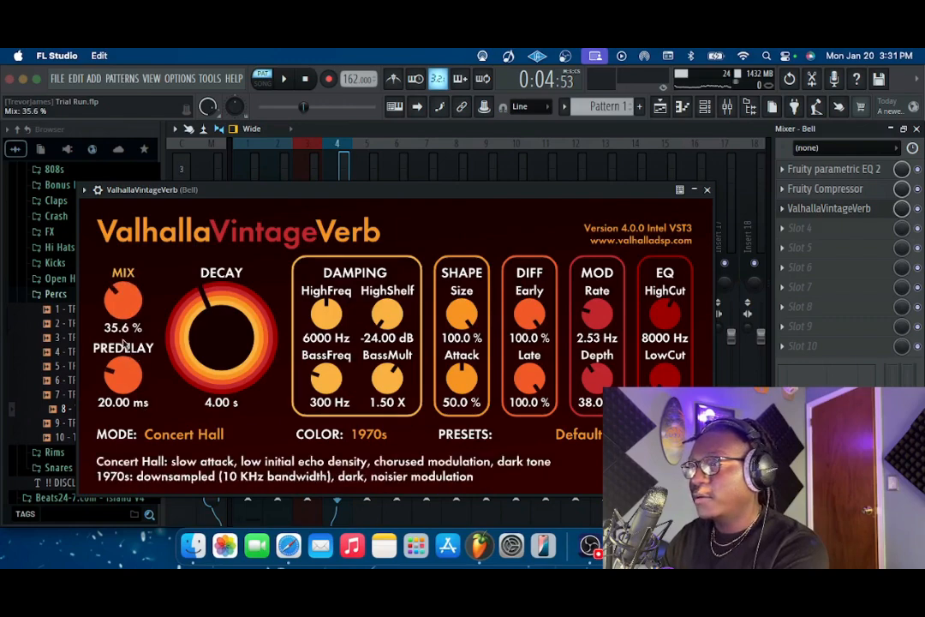
drag(124, 344, 125, 312)
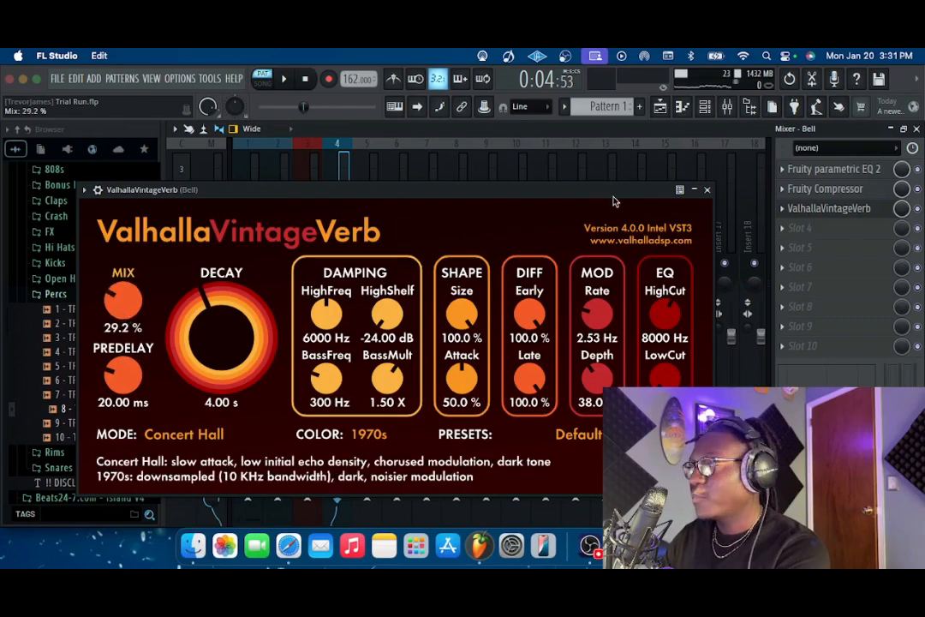
click(707, 192)
key(space)
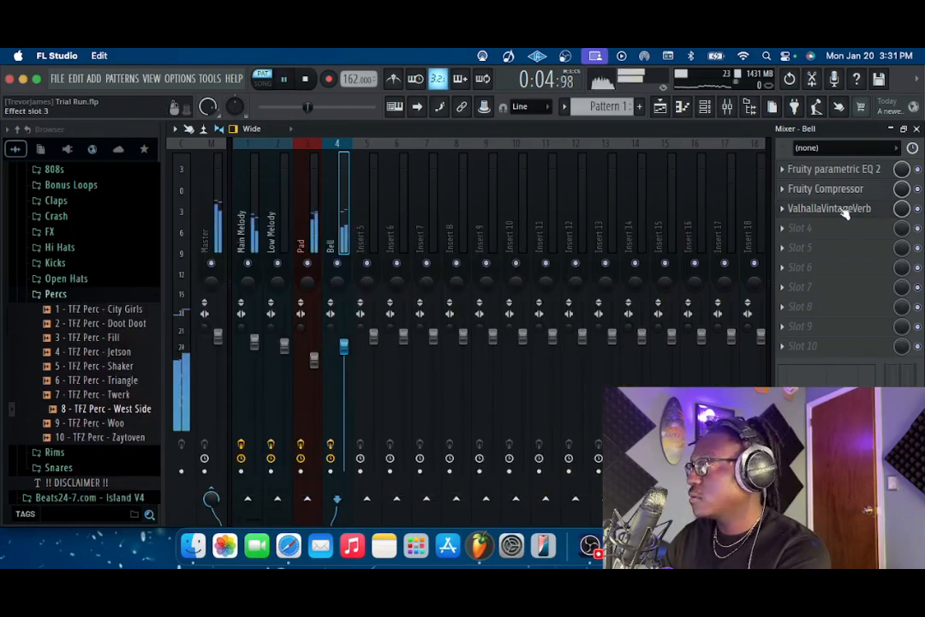
click(845, 211)
drag(124, 289, 125, 298)
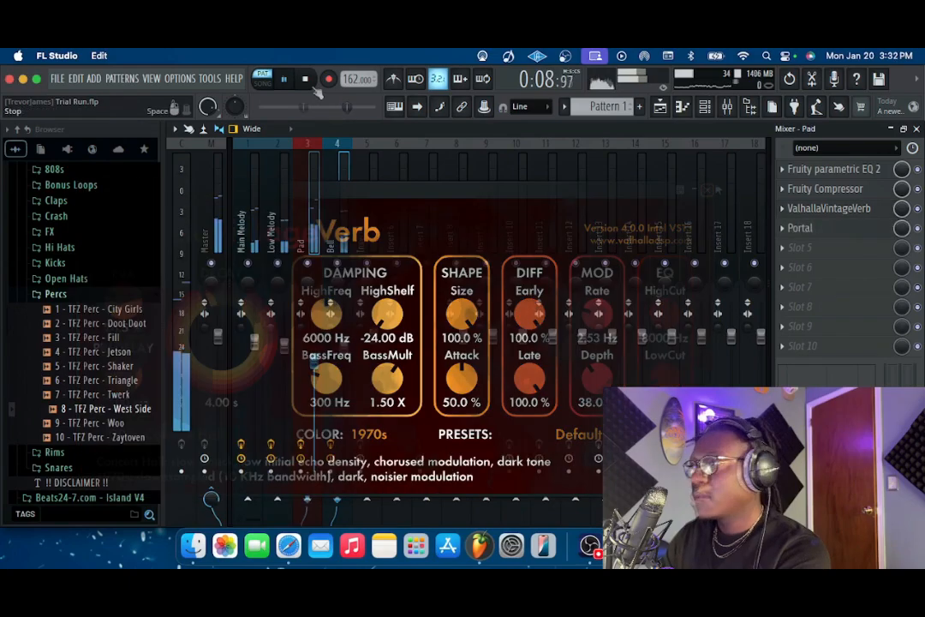
click(312, 85)
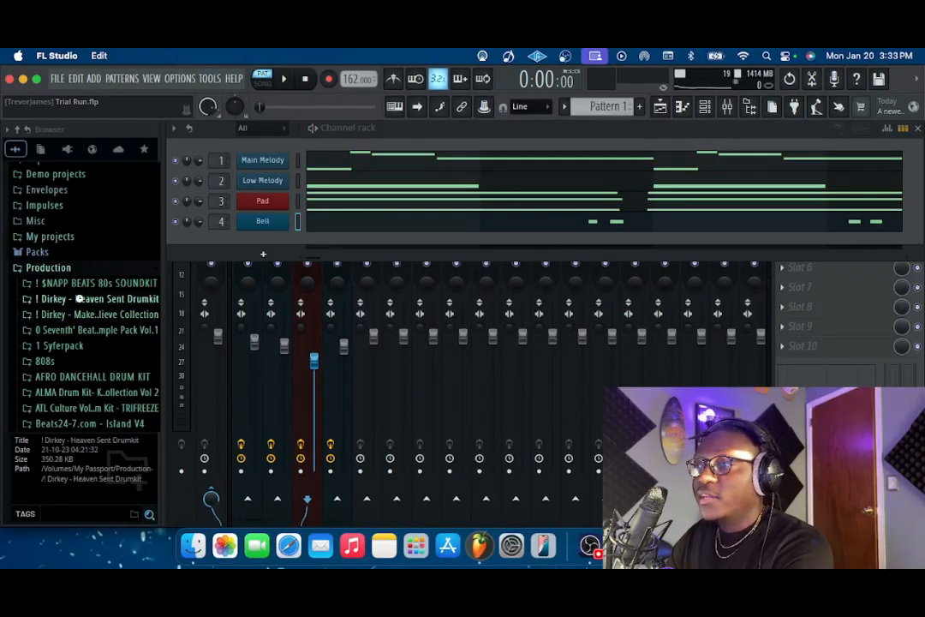
Step: Examine the contents of the Dirkey Heaven Sent Drumkit and Make Believe Collection sample folders
click(88, 300)
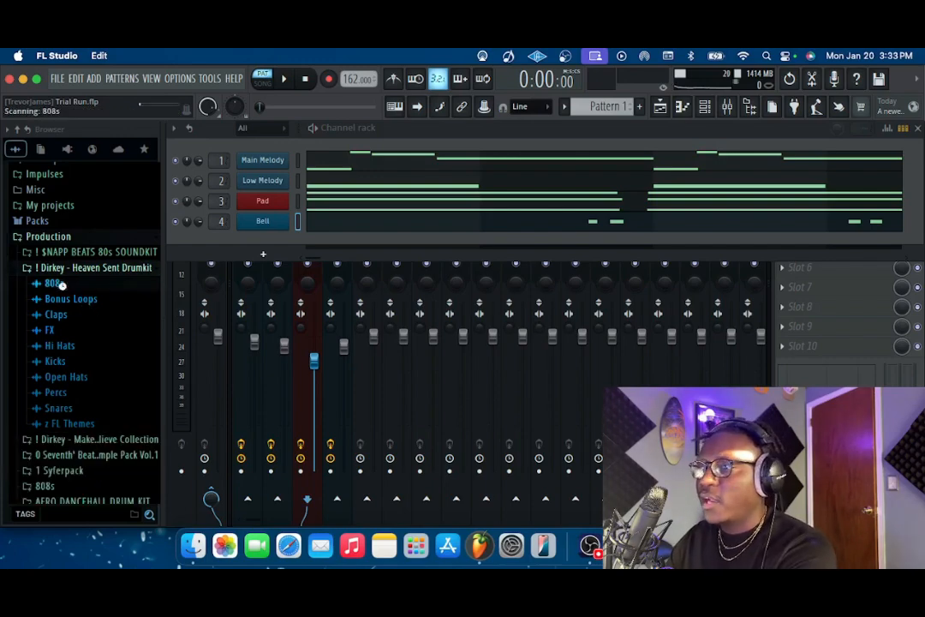
click(55, 283)
scroll(94, 358, down, 5)
scroll(72, 309, up, 6)
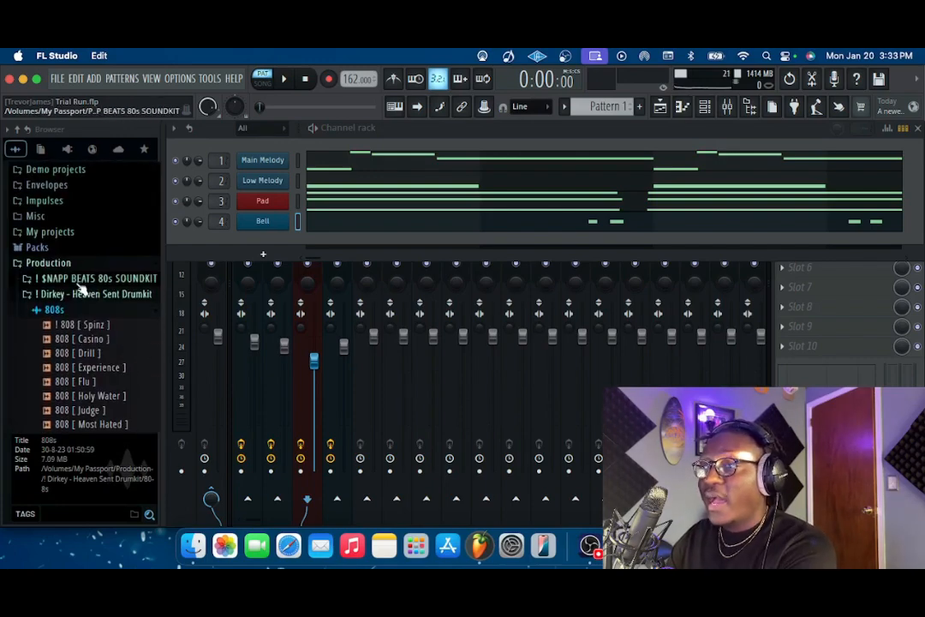
click(70, 307)
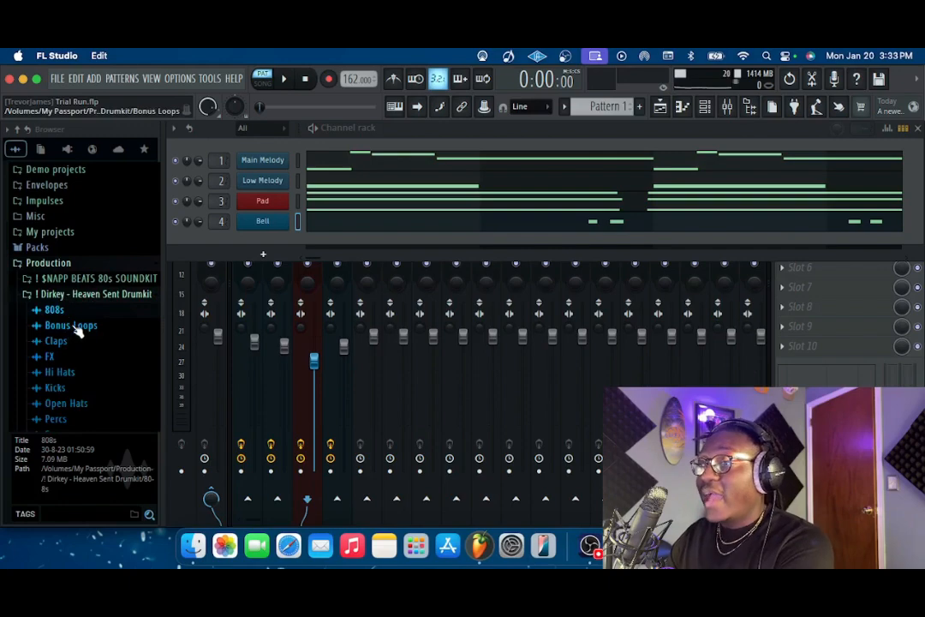
scroll(77, 330, down, 3)
click(80, 239)
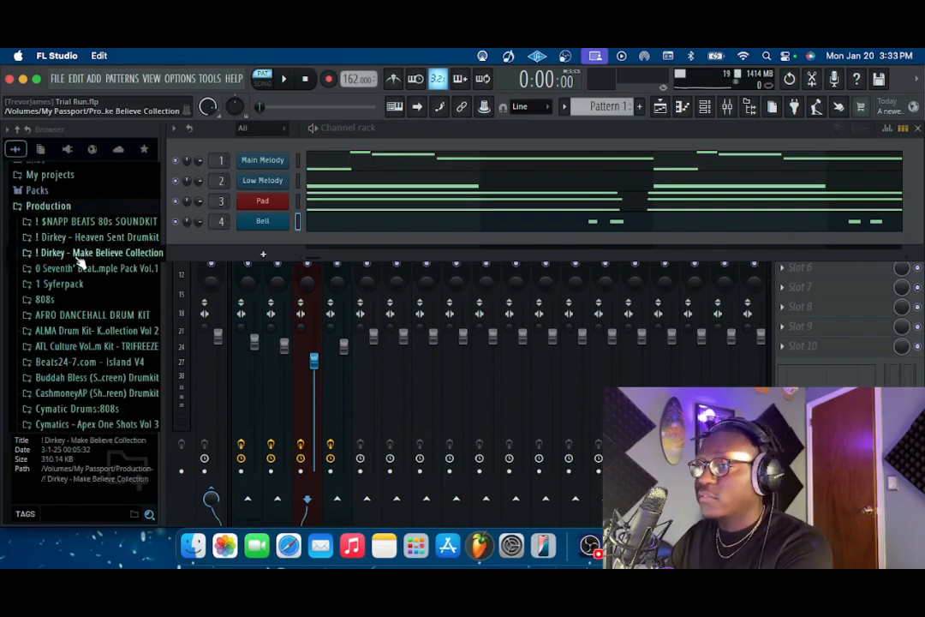
click(78, 257)
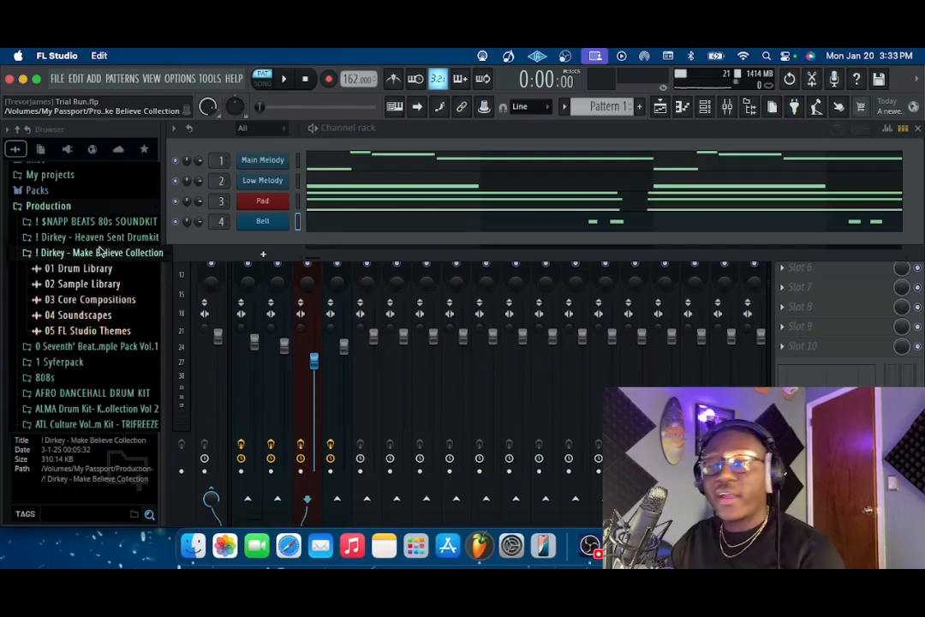
click(96, 254)
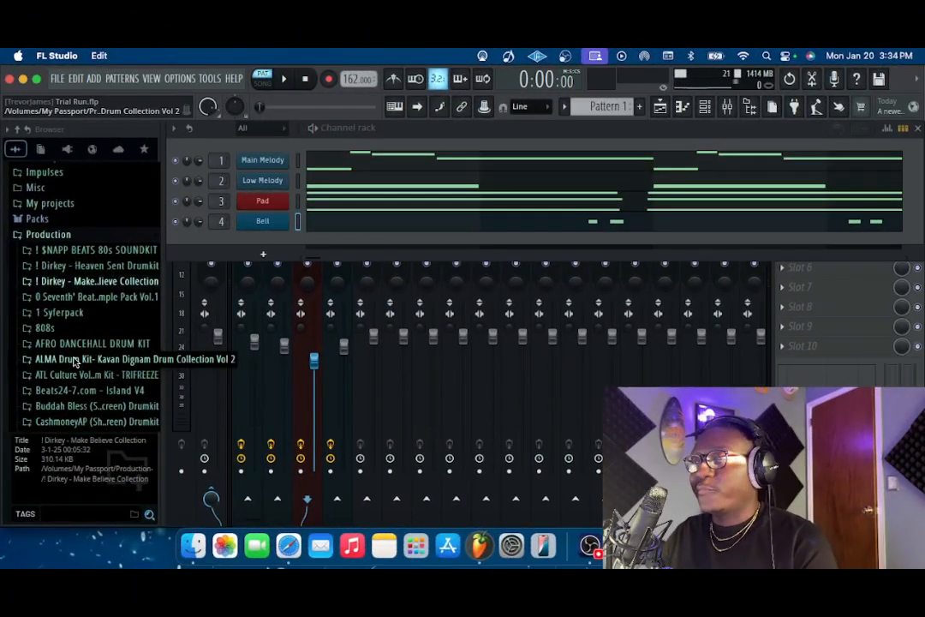
scroll(73, 358, up, 2)
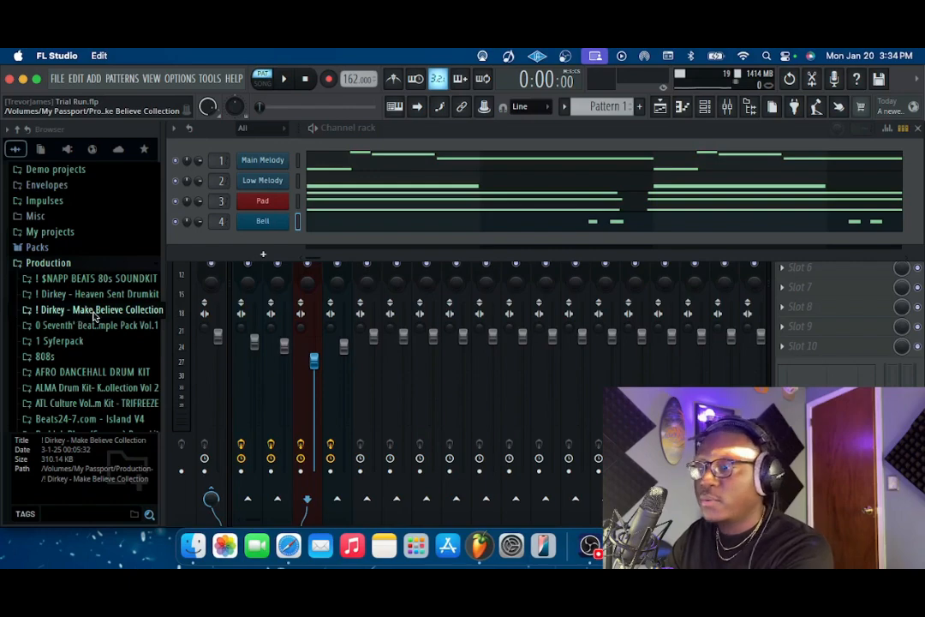
Step: Audition hi-hats from the Make Believe drum library against the melody and add Dirkey - Hi Hat [ Koala ] as a new channel
click(64, 312)
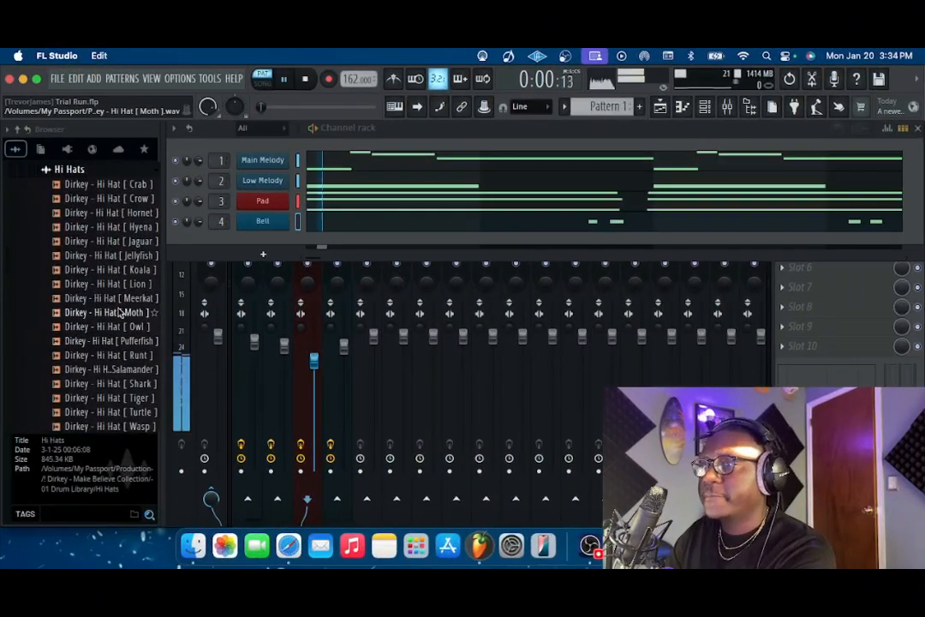
click(122, 313)
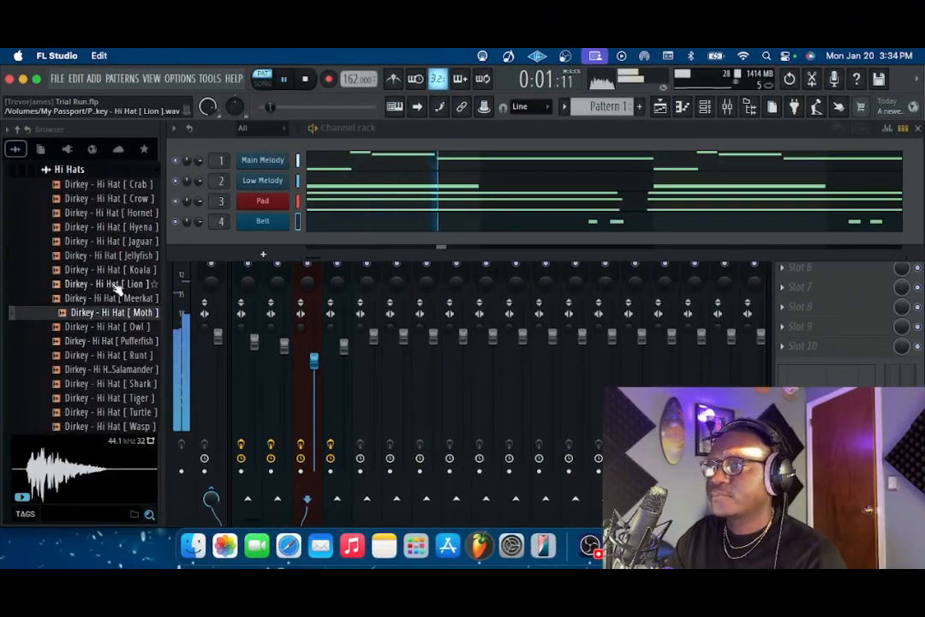
click(117, 285)
click(116, 271)
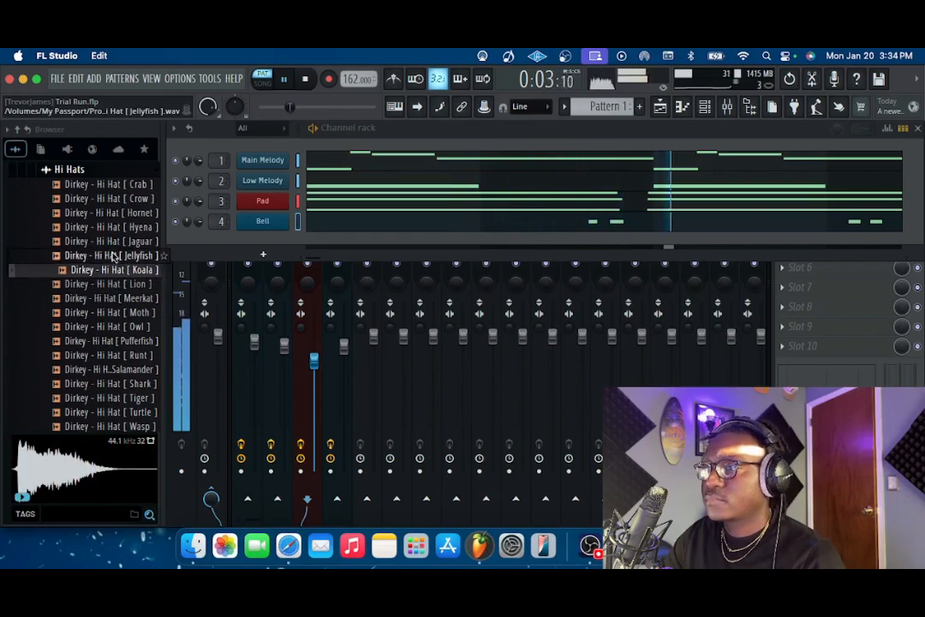
click(112, 257)
click(113, 271)
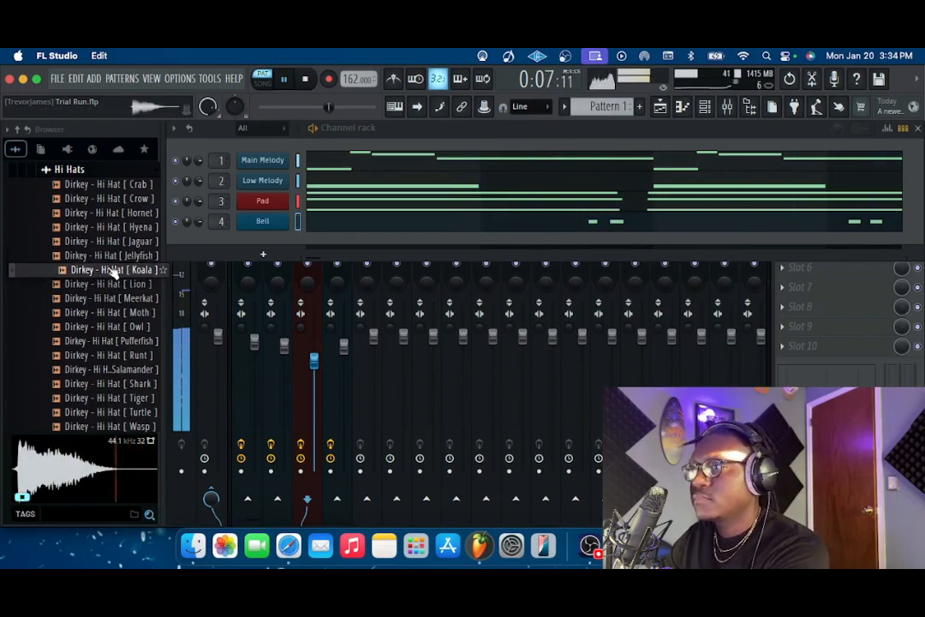
key(space)
drag(114, 271, 249, 243)
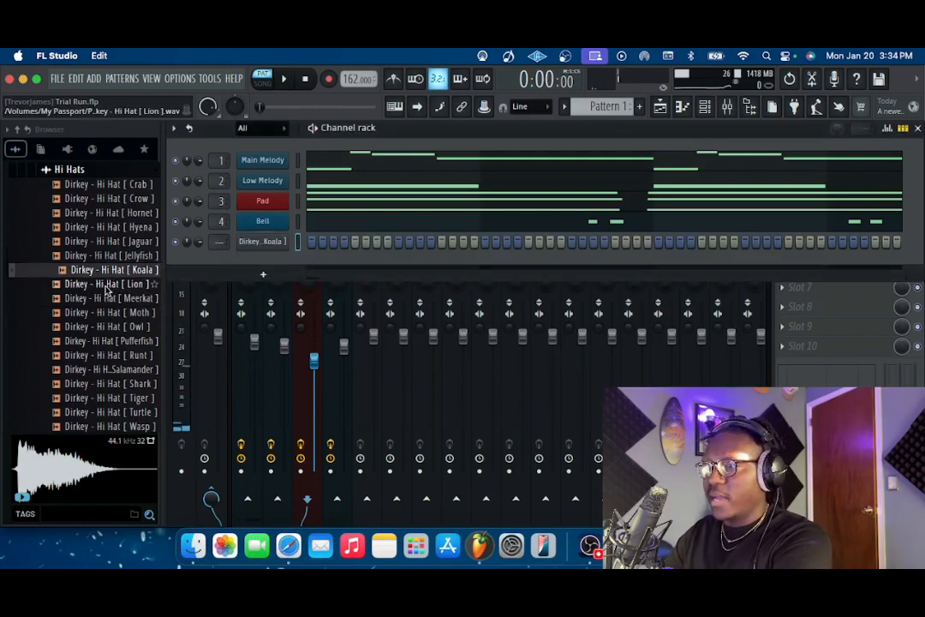
Step: Collapse the Hi Hats folder and open the Snares folder in the Make Believe drum library
scroll(90, 262, up, 2)
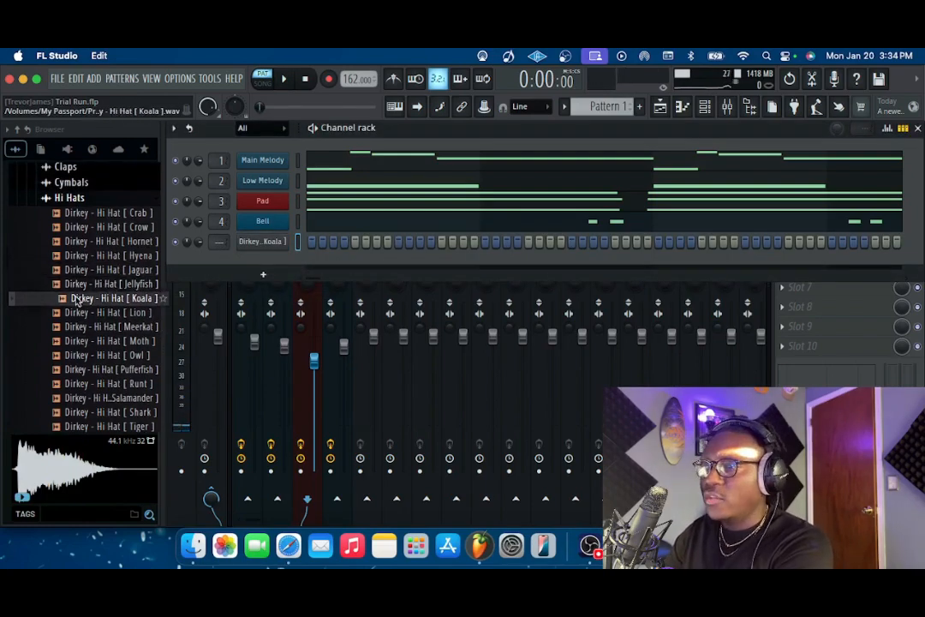
scroll(86, 308, down, 2)
scroll(119, 291, up, 5)
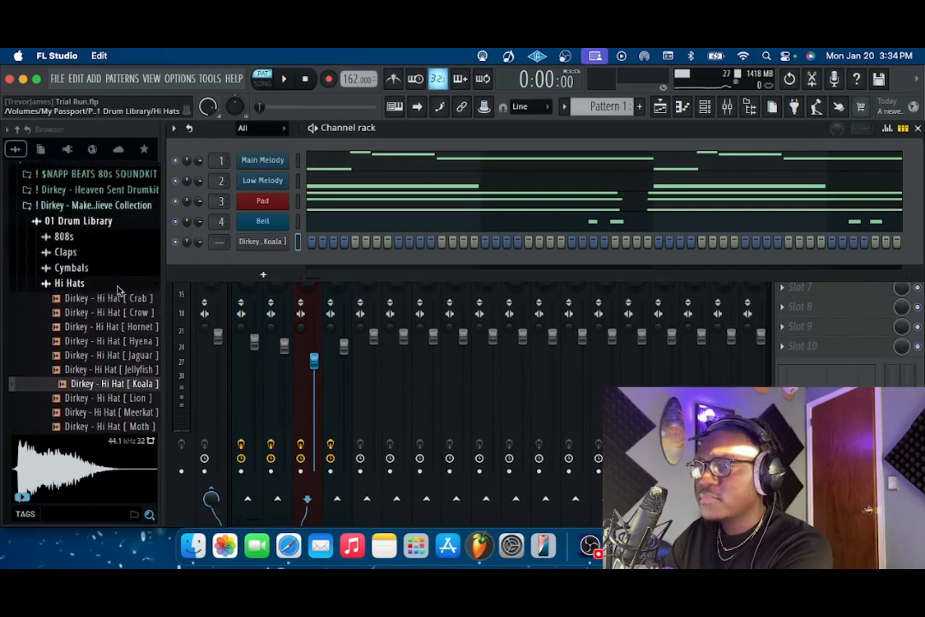
click(88, 286)
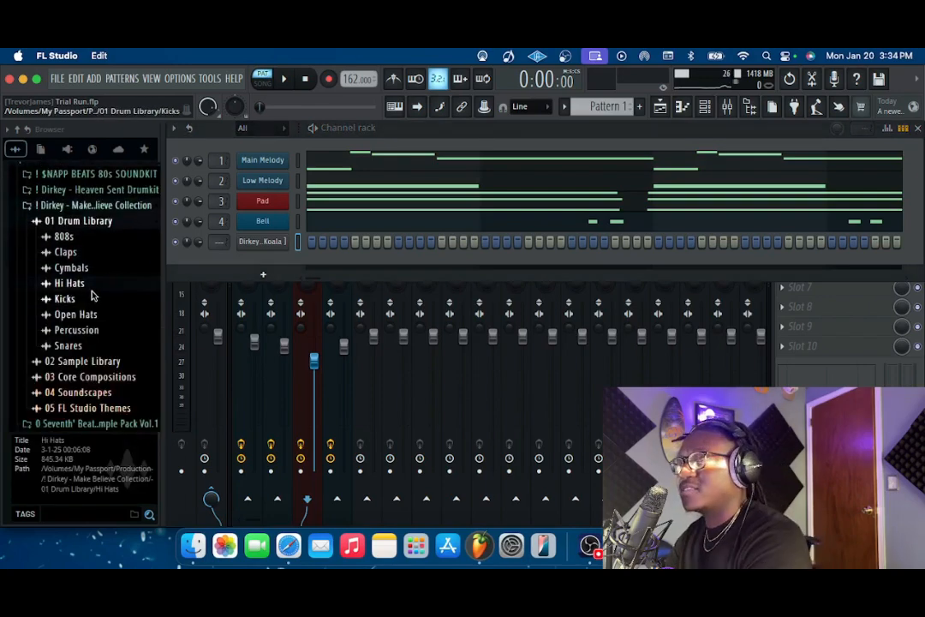
scroll(95, 309, up, 3)
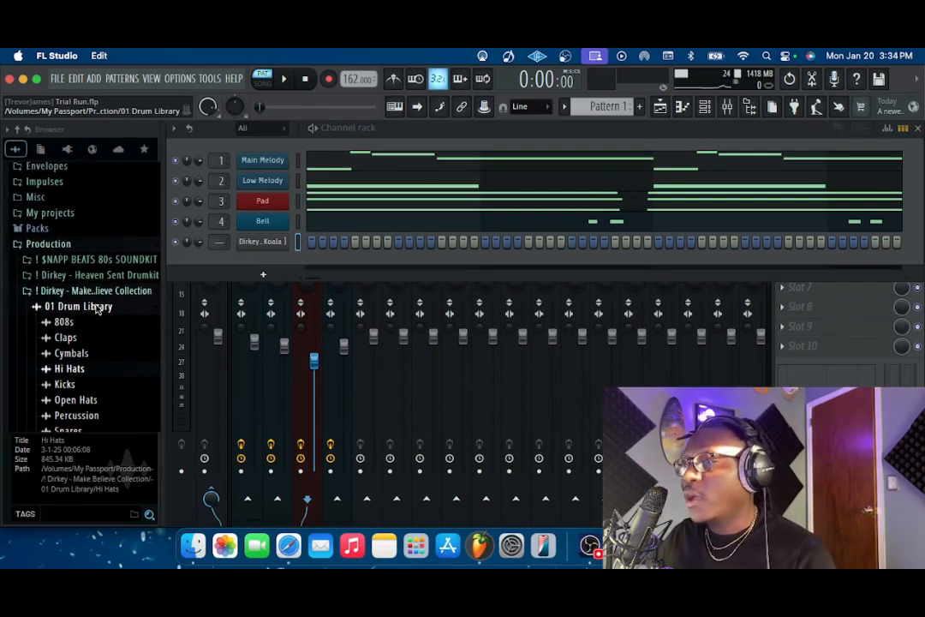
scroll(91, 309, down, 3)
click(70, 345)
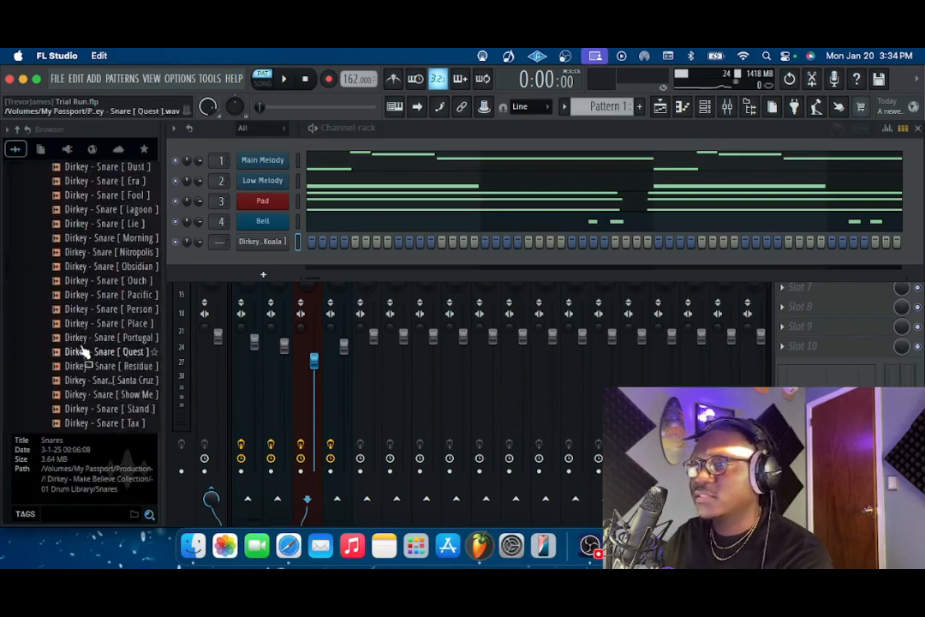
Step: Audition snares during playback and add Dirkey - Snare [ Nitropolis ] as a new channel
scroll(94, 283, down, 2)
scroll(107, 227, up, 2)
click(109, 227)
click(107, 242)
key(space)
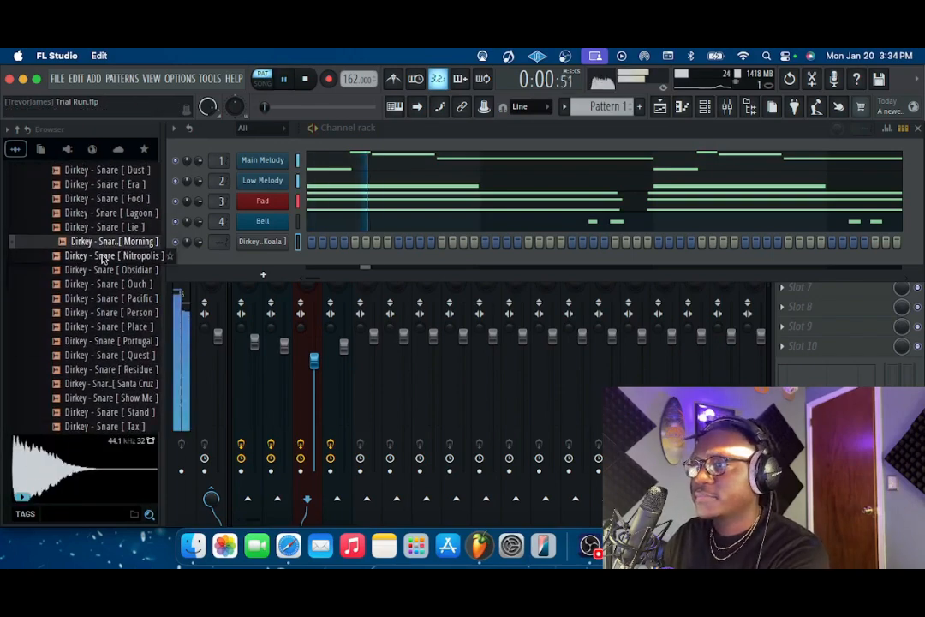
click(107, 256)
click(109, 262)
click(108, 257)
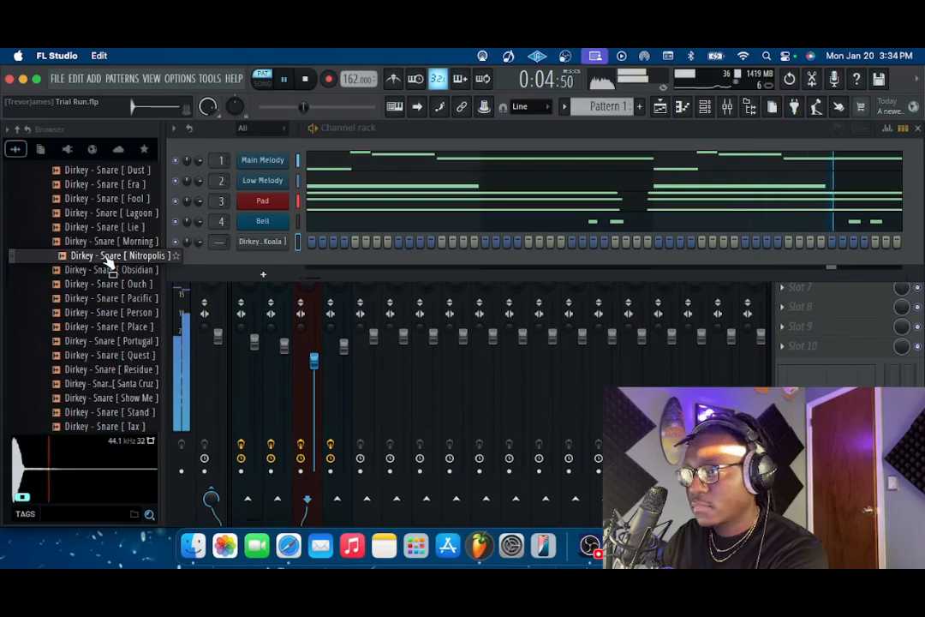
key(space)
drag(108, 262, 236, 264)
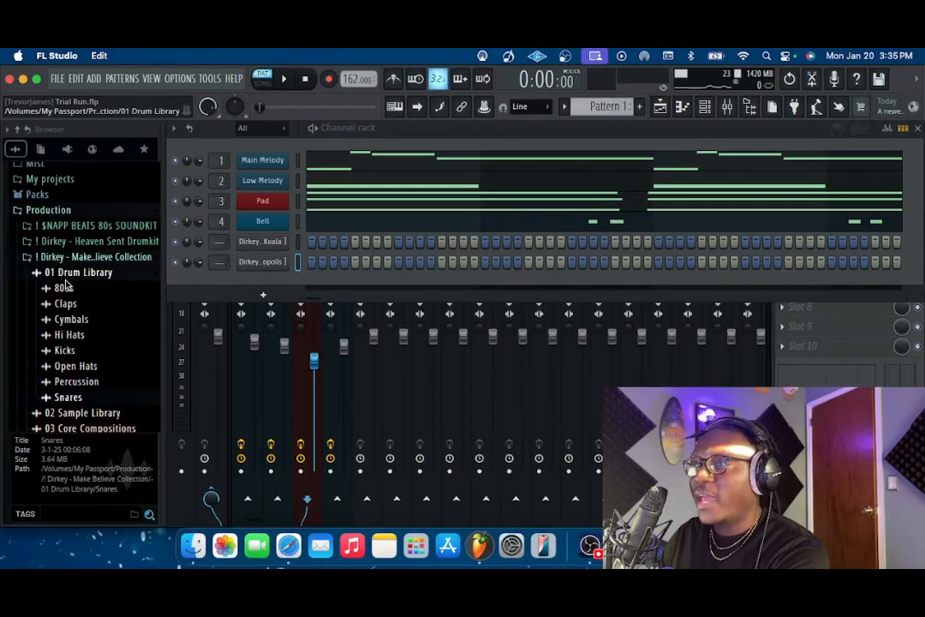
click(64, 287)
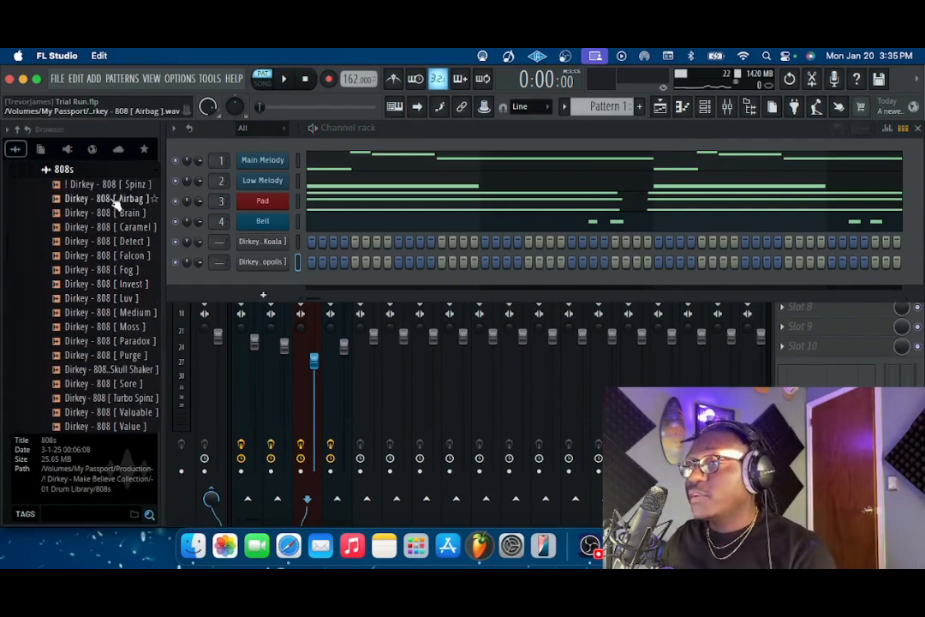
scroll(86, 214, up, 3)
click(86, 227)
scroll(85, 227, up, 3)
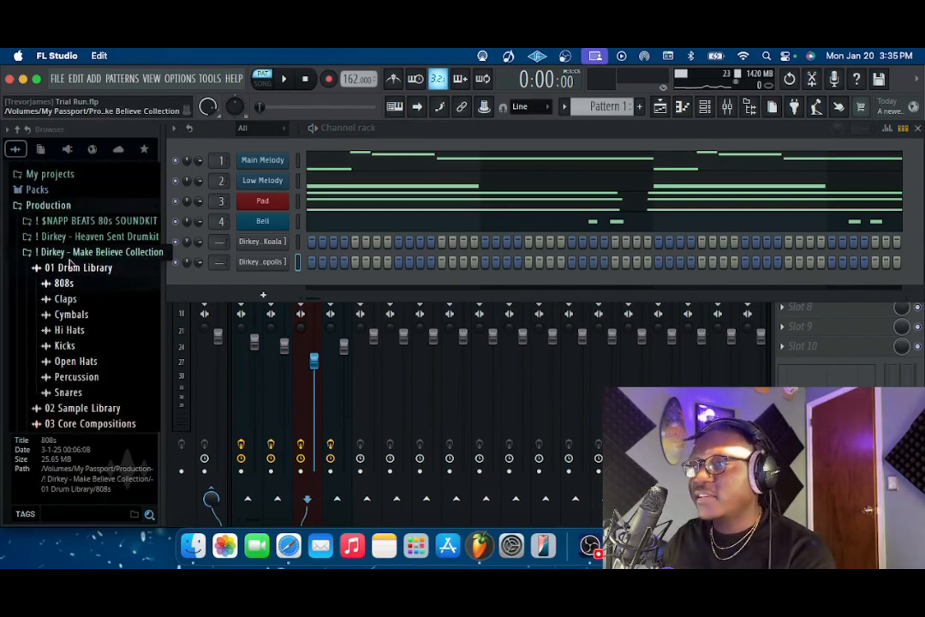
click(77, 266)
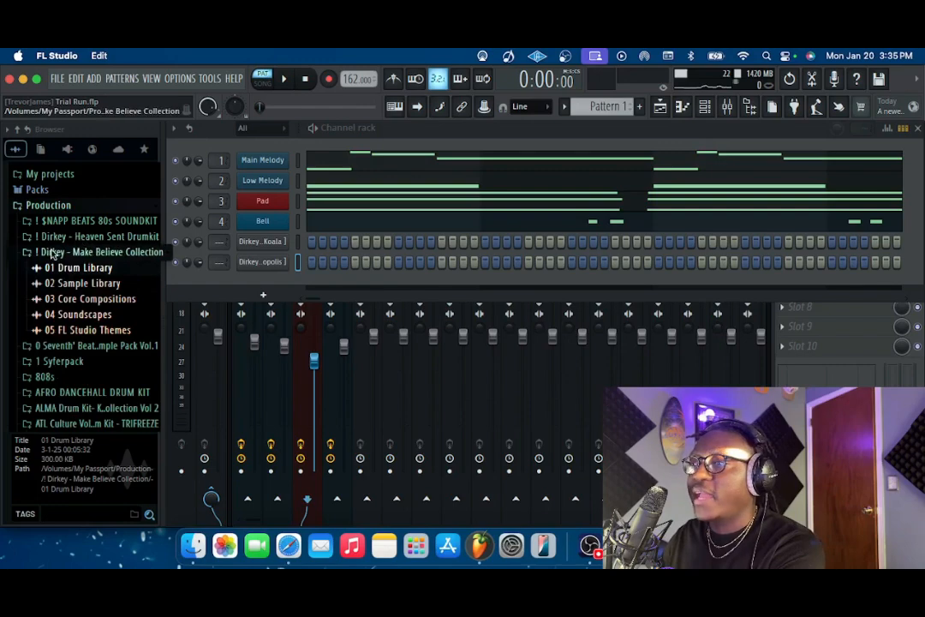
click(60, 252)
Step: Add 808 [ Holy Water ] from the Heaven Sent Drumkit's 808s folder as a new channel
click(57, 238)
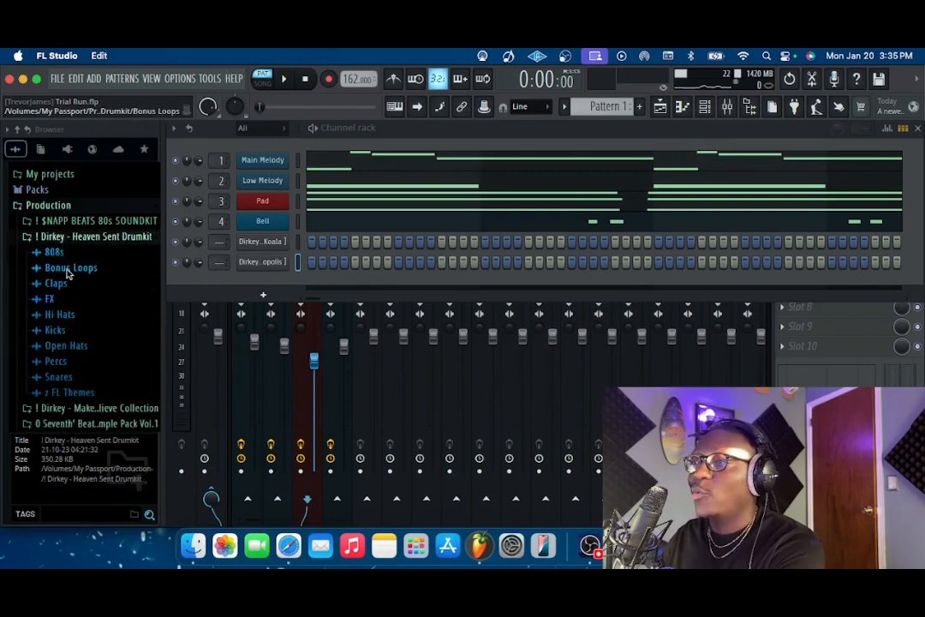
click(55, 254)
click(92, 351)
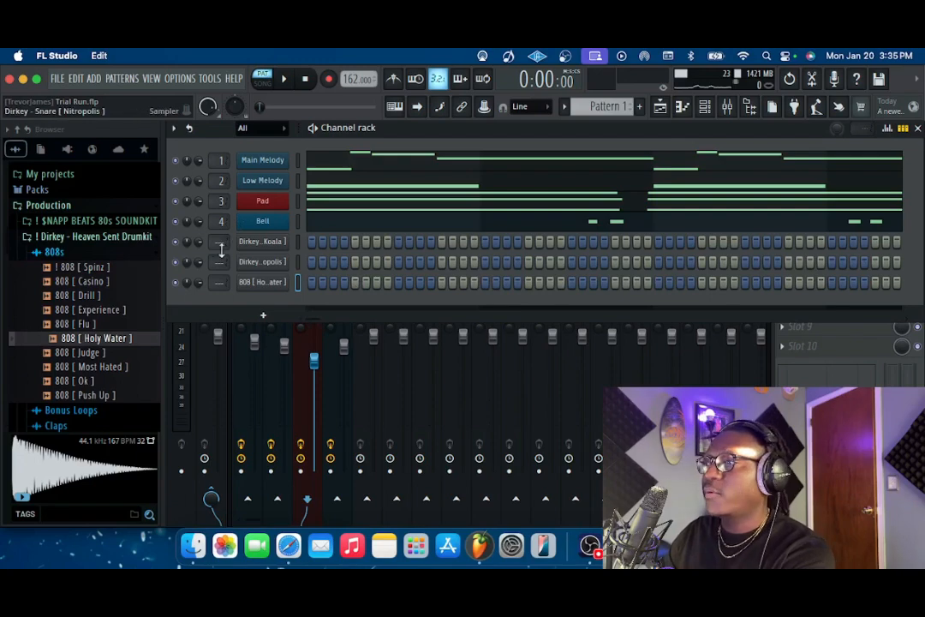
Step: Fill the Koala hi-hat channel on every second step and play the pattern briefly to check it
right_click(262, 241)
click(434, 292)
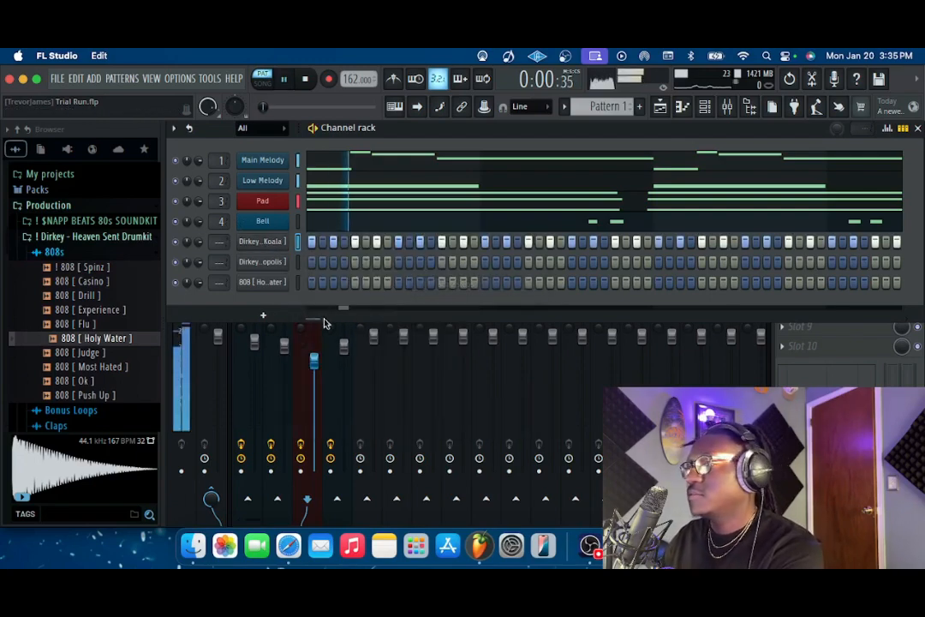
key(space)
Step: Shorten the Koala hi-hat sample length to 72% in its sampler settings and add a slight fade-out
click(267, 243)
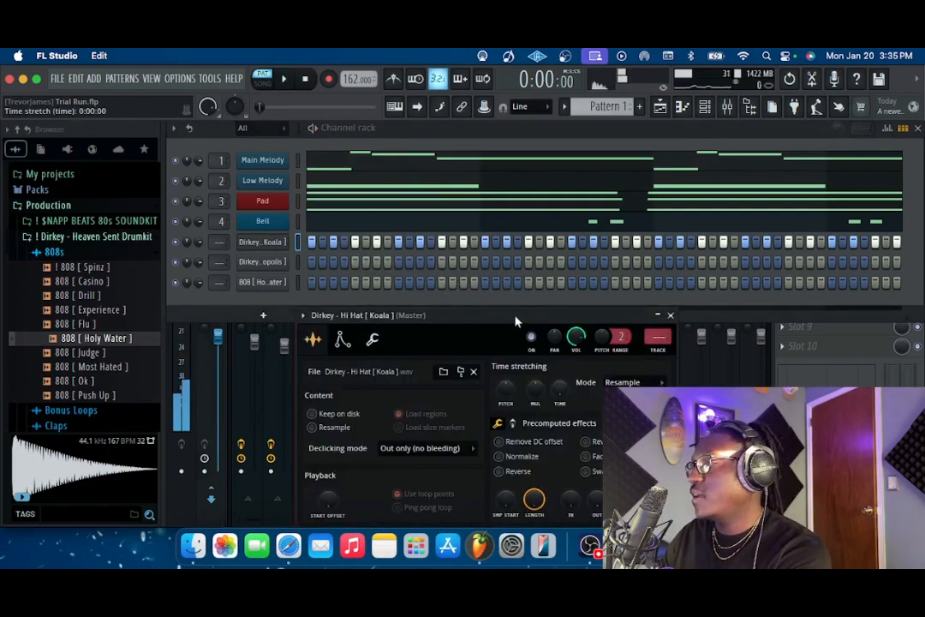
drag(516, 320, 502, 158)
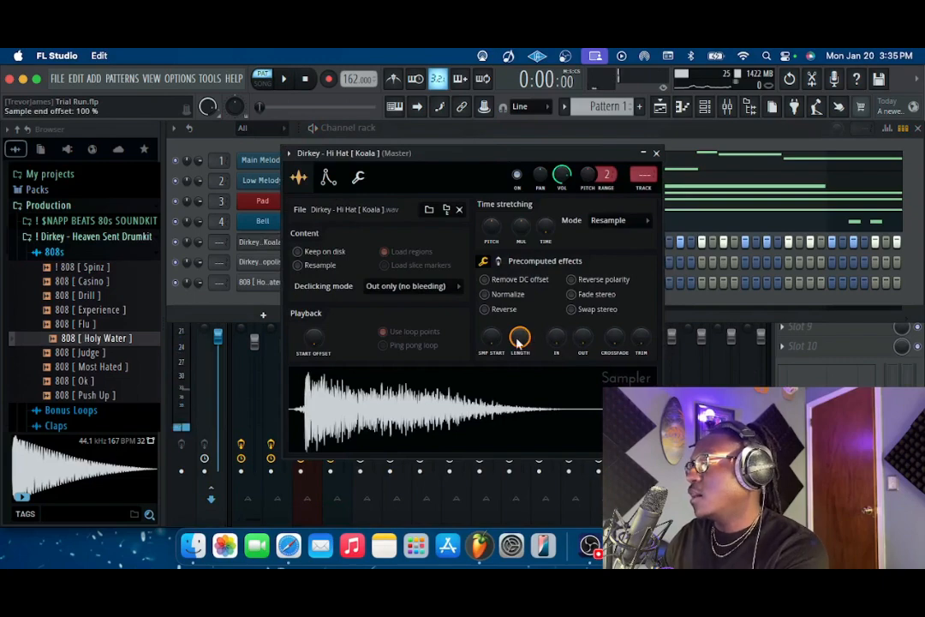
drag(520, 338, 520, 362)
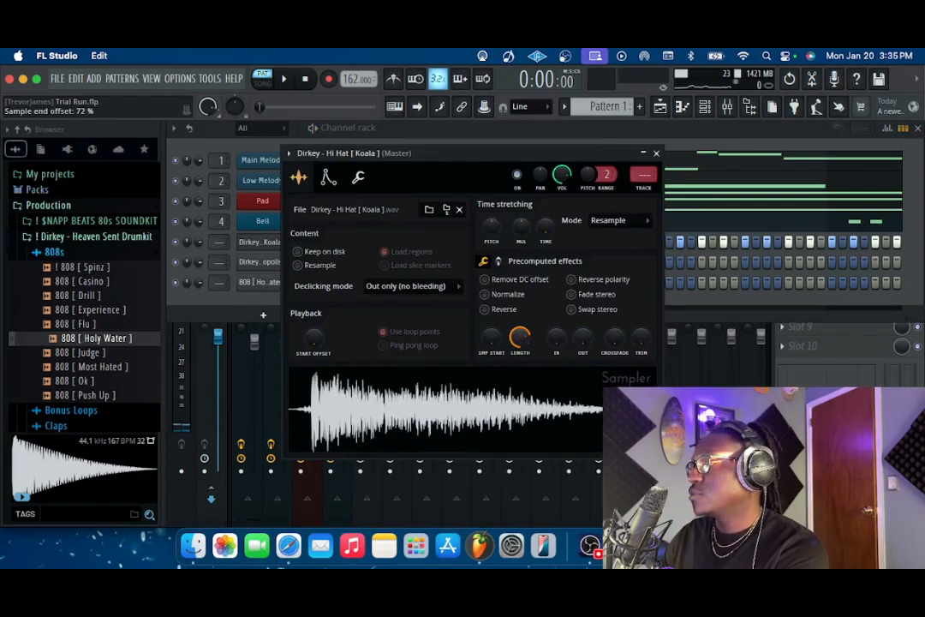
drag(581, 338, 581, 324)
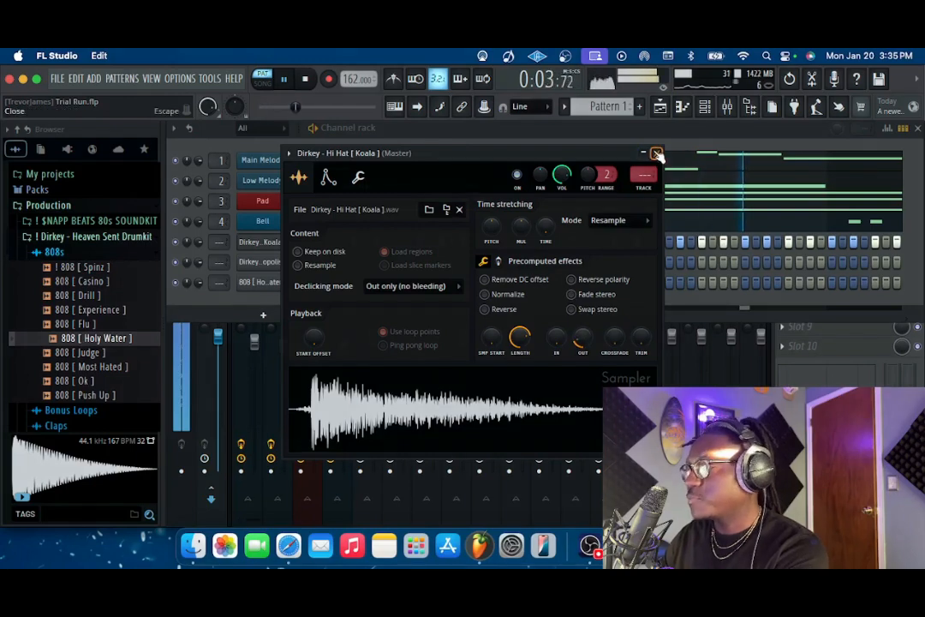
click(656, 155)
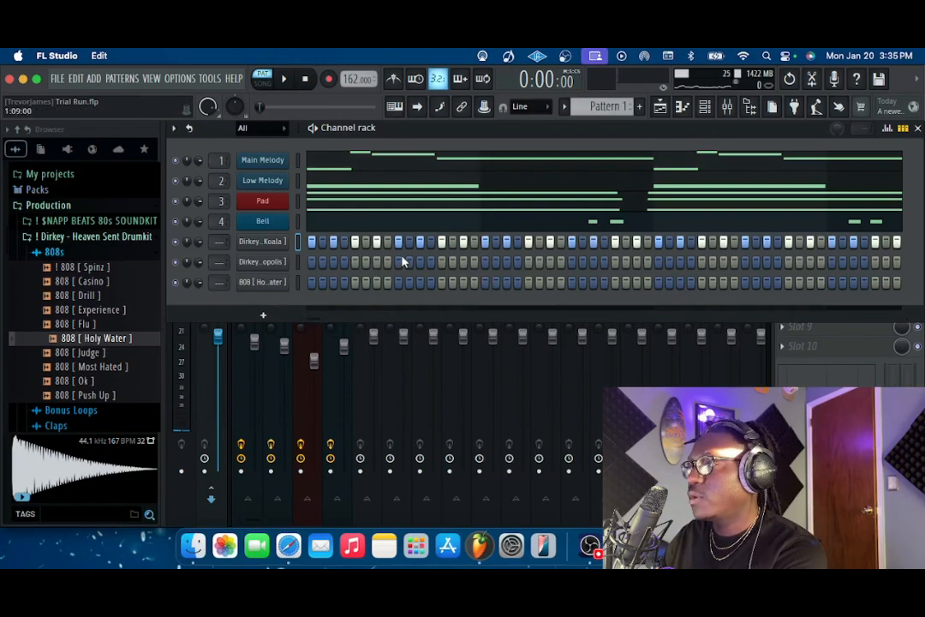
Step: Place Nitropolis snare hits on steps 9 and 25, check them in playback and open the snare's piano roll
key(space)
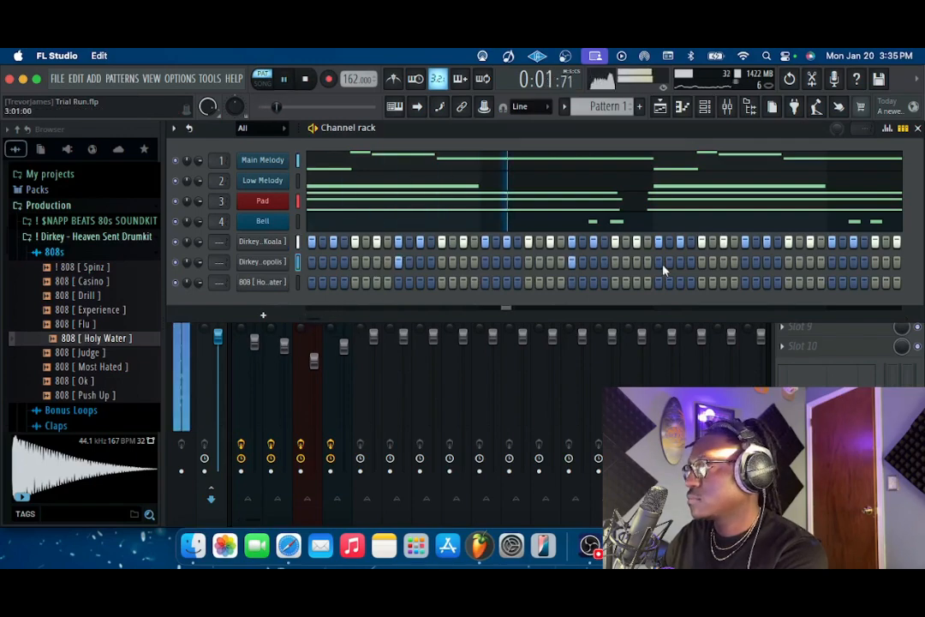
key(space)
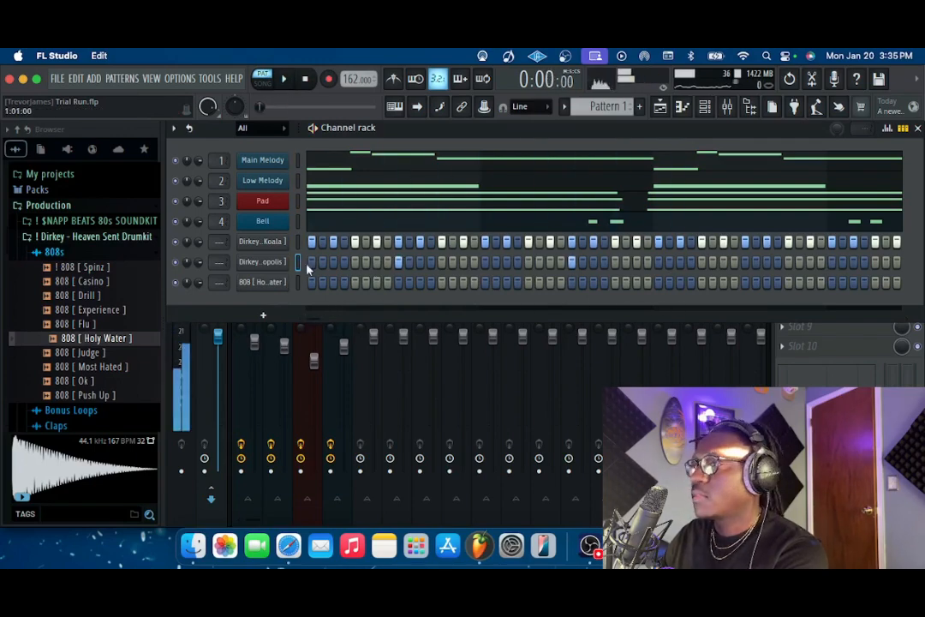
right_click(306, 261)
click(308, 260)
key(space)
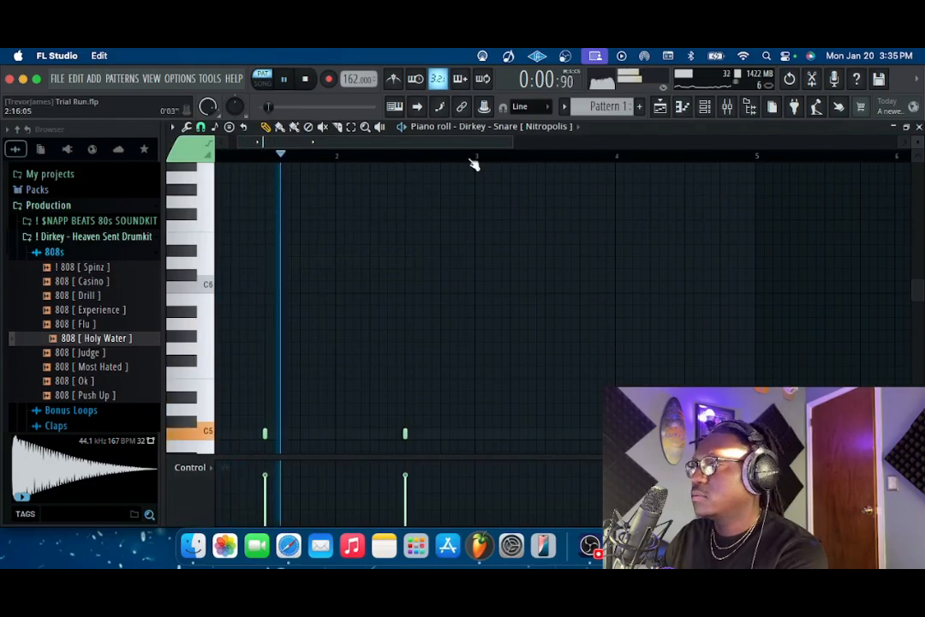
Step: Select the snare pattern in bars 1 and 2 and duplicate it into bars 3 and 4
drag(476, 161, 218, 157)
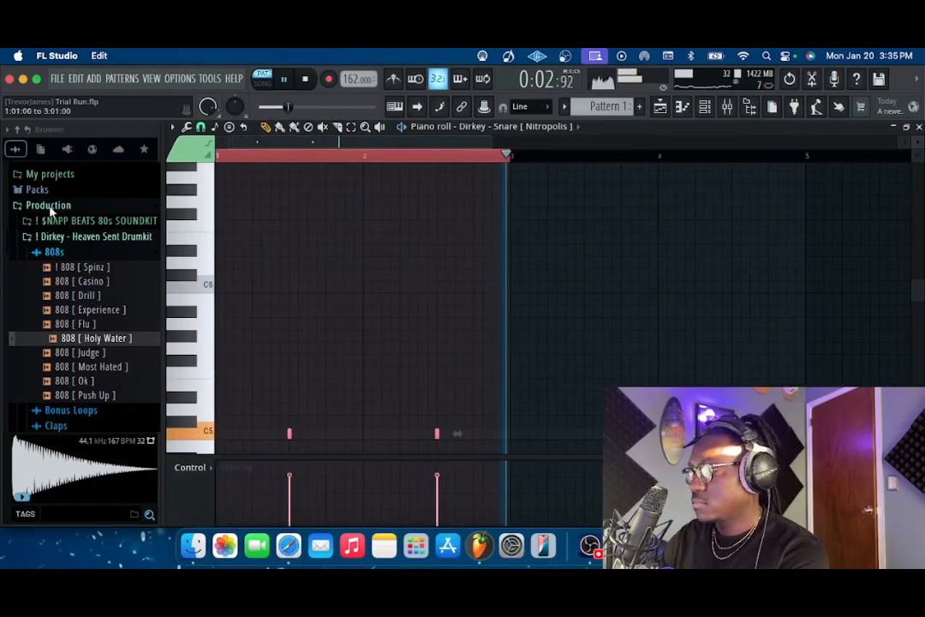
drag(687, 155, 708, 165)
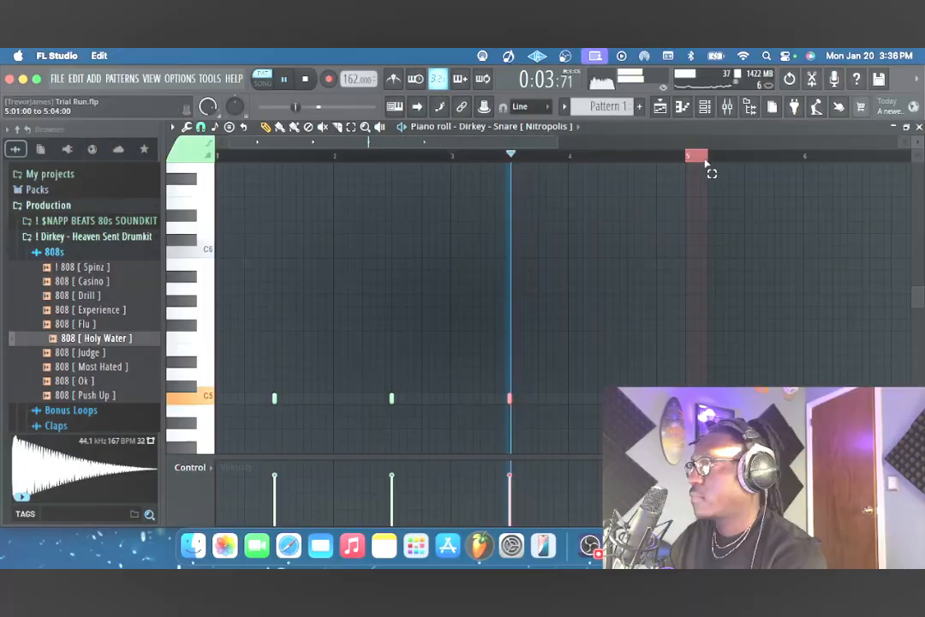
click(698, 168)
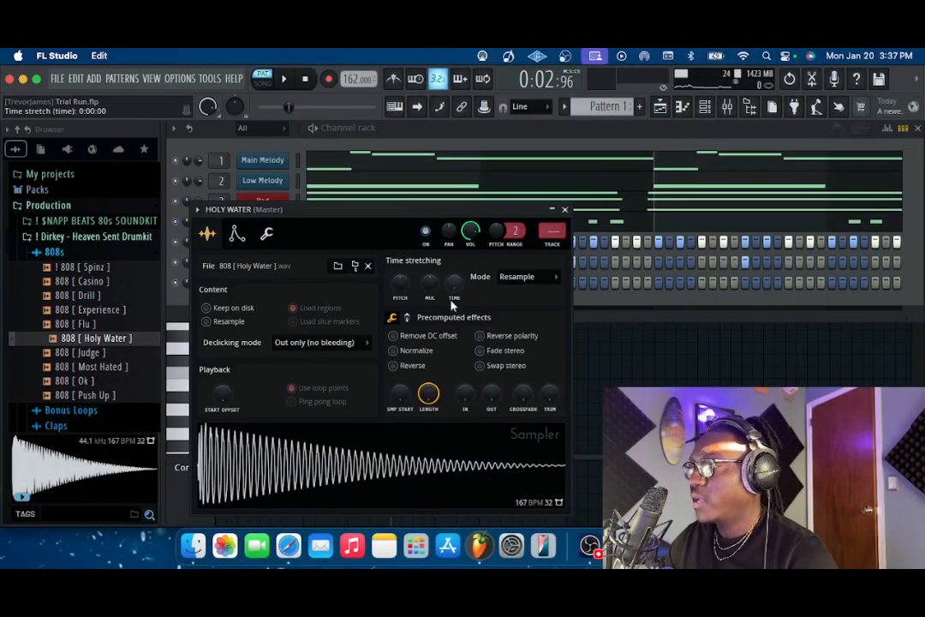
Step: Place an A5 note at the start of bar 1 in the HOLY WATER piano roll and raise its velocity to maximum
click(565, 209)
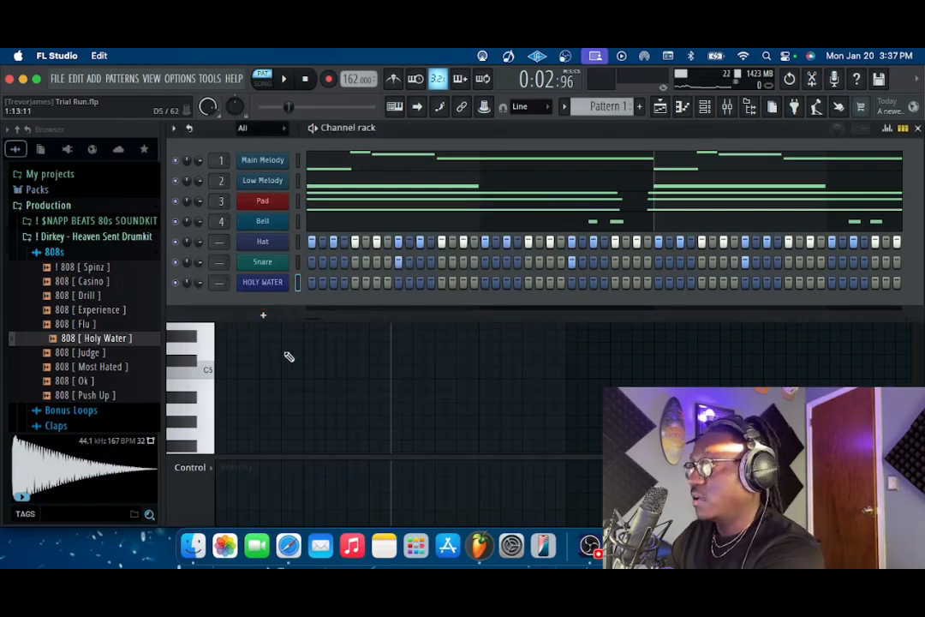
click(918, 127)
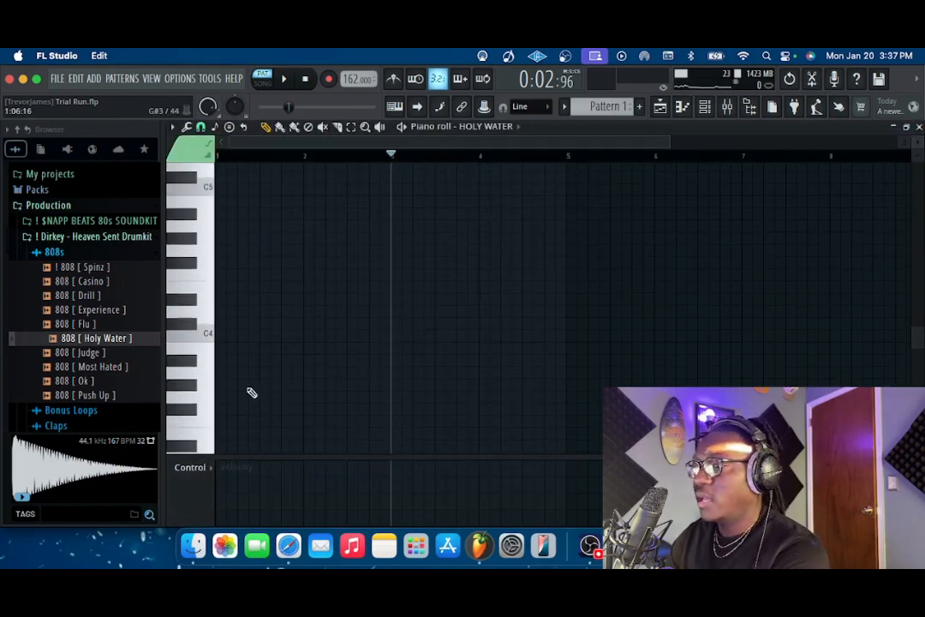
drag(234, 324, 235, 261)
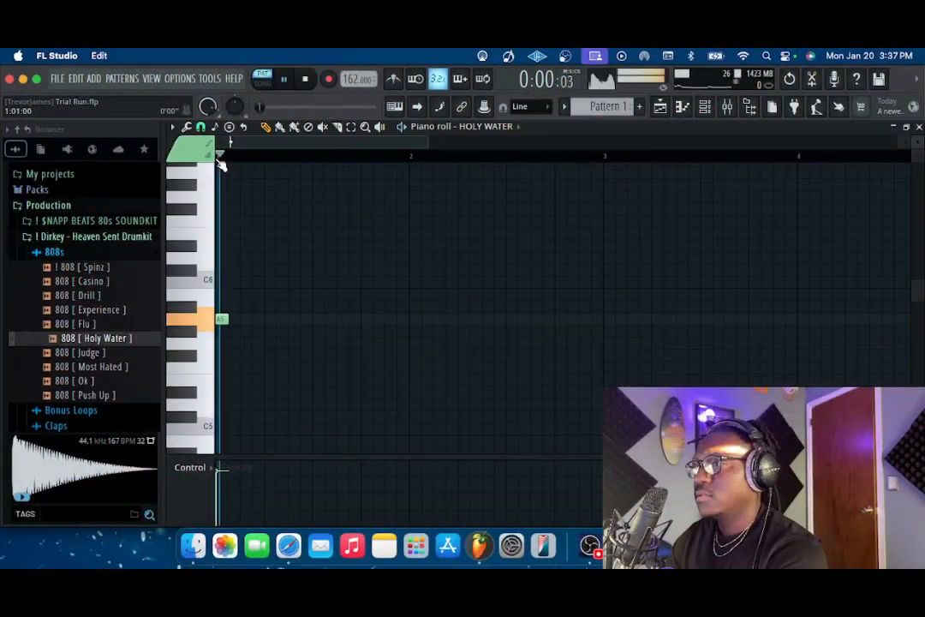
key(space)
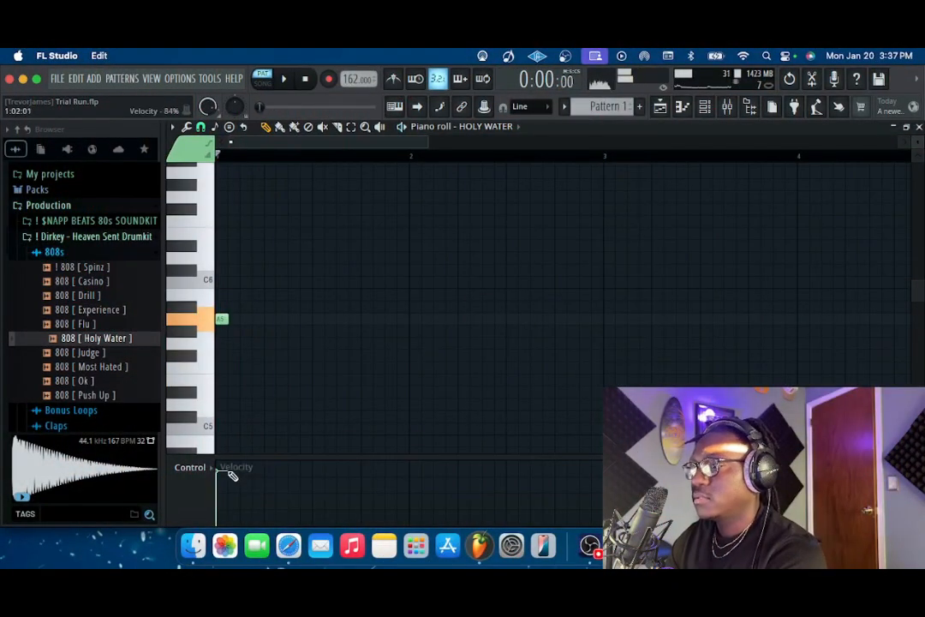
key(space)
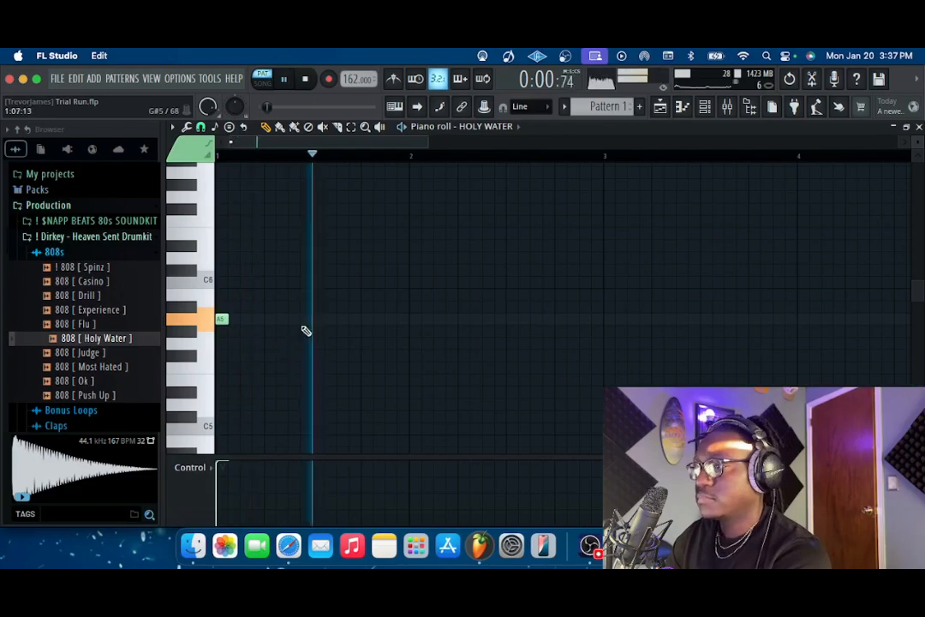
Step: Add a second A5 808 note on beat 2 of bar 2, checking its timing against playback
click(473, 321)
key(space)
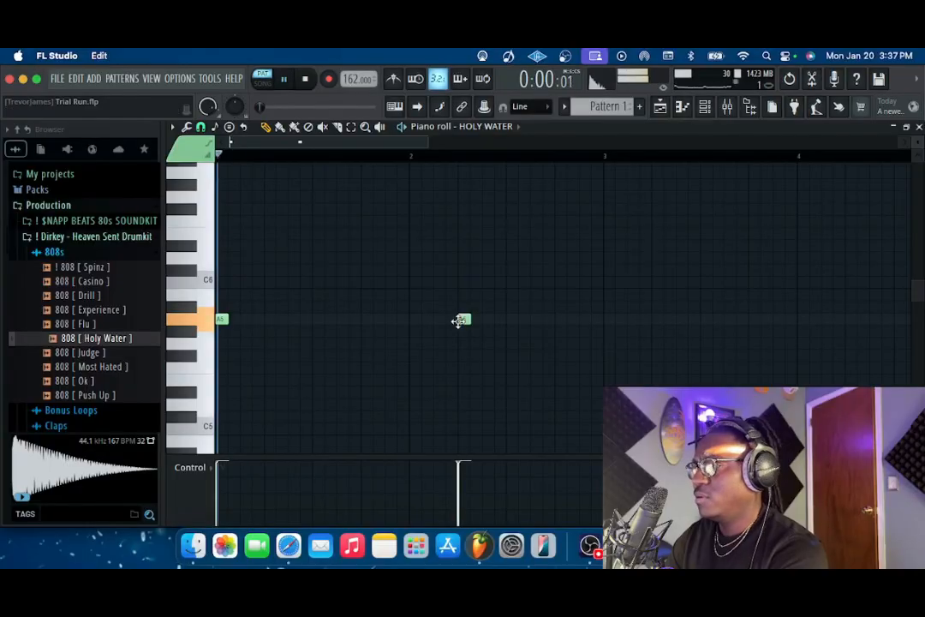
key(space)
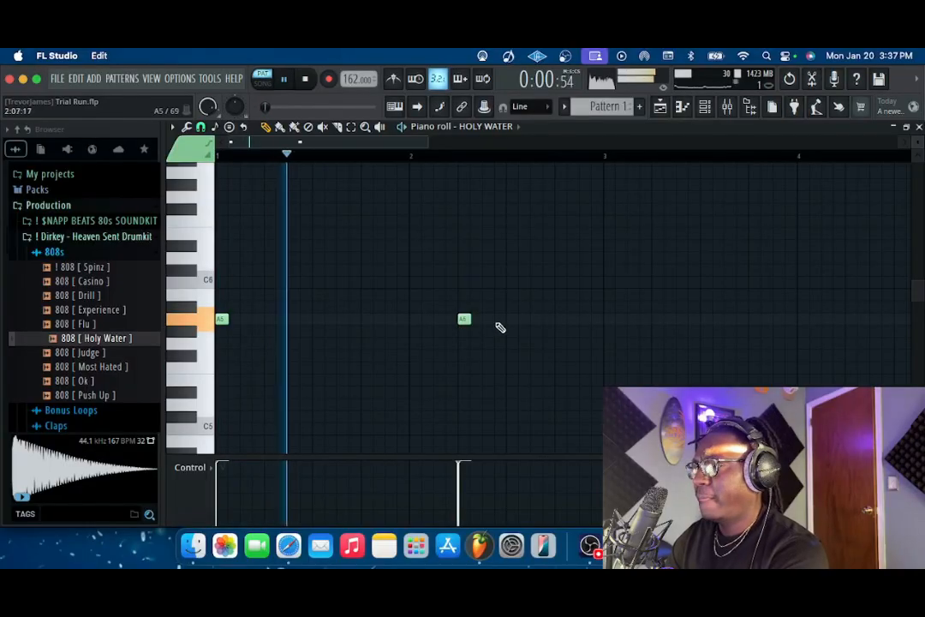
Step: Add A5 808 notes on steps 1 and 7 of bar 3 and on step 11 of bar 4
scroll(465, 329, down, 2)
scroll(467, 330, right, 2)
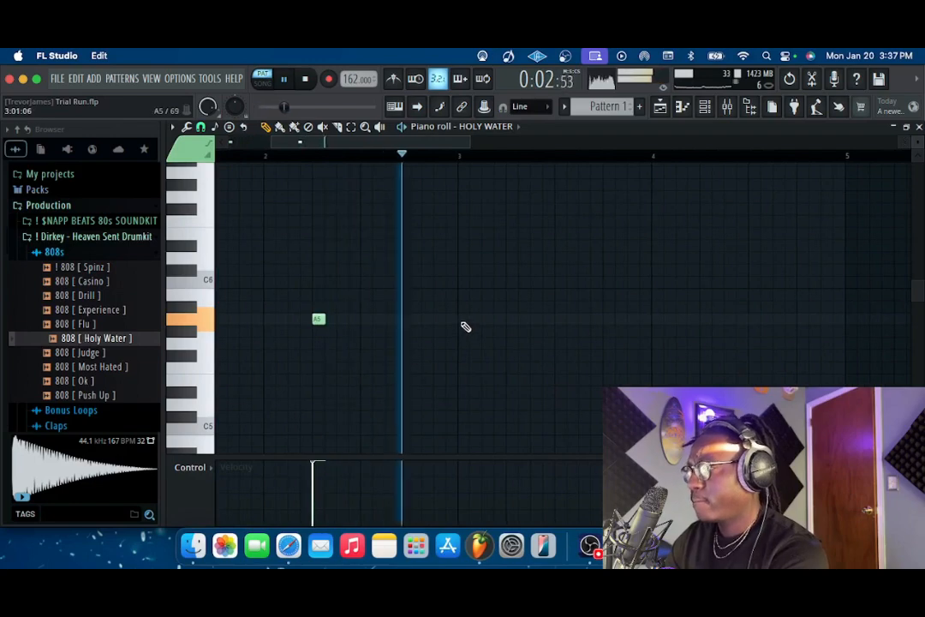
click(464, 319)
click(511, 319)
right_click(511, 320)
key(space)
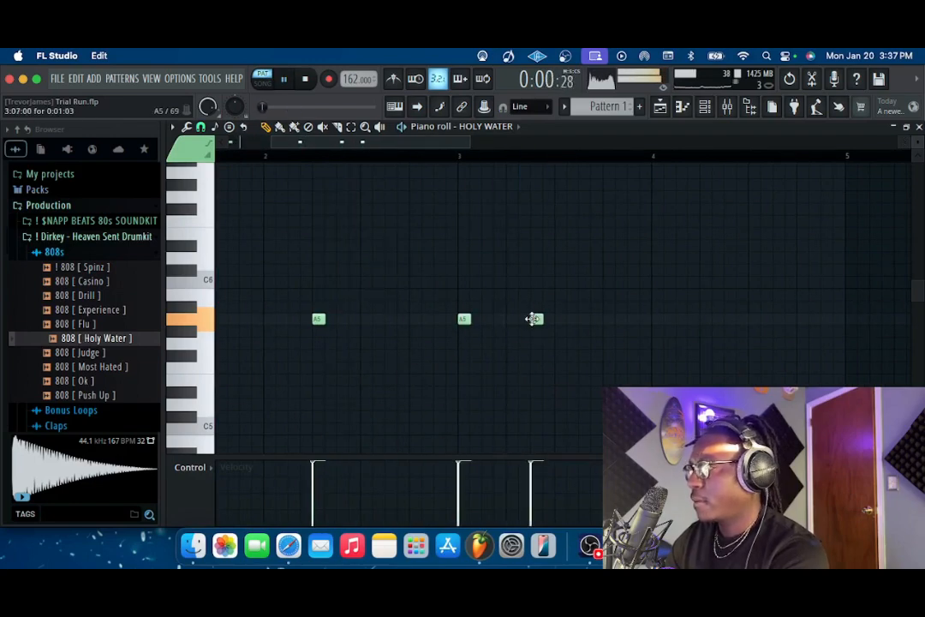
scroll(373, 378, down, 2)
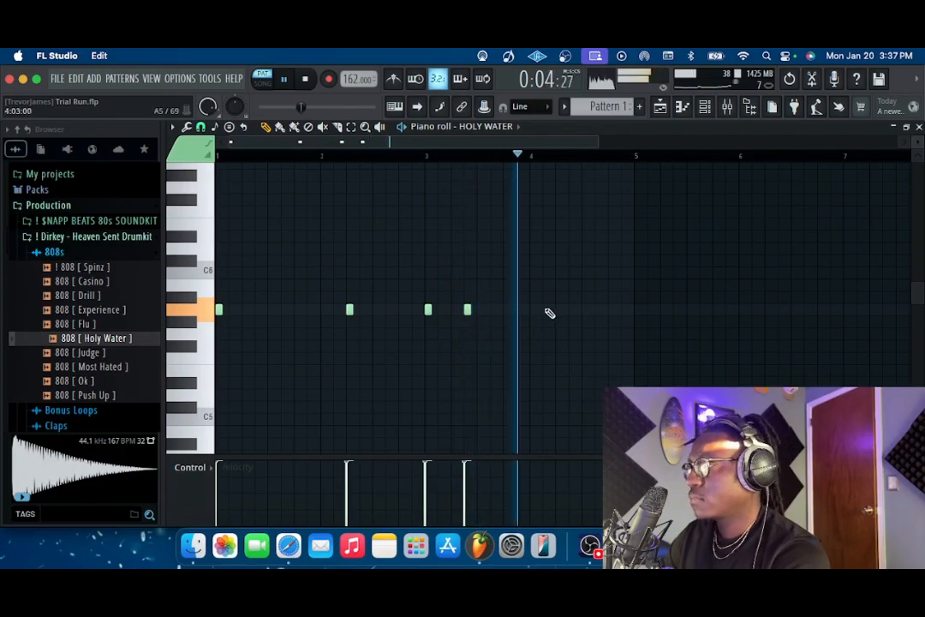
click(597, 309)
key(space)
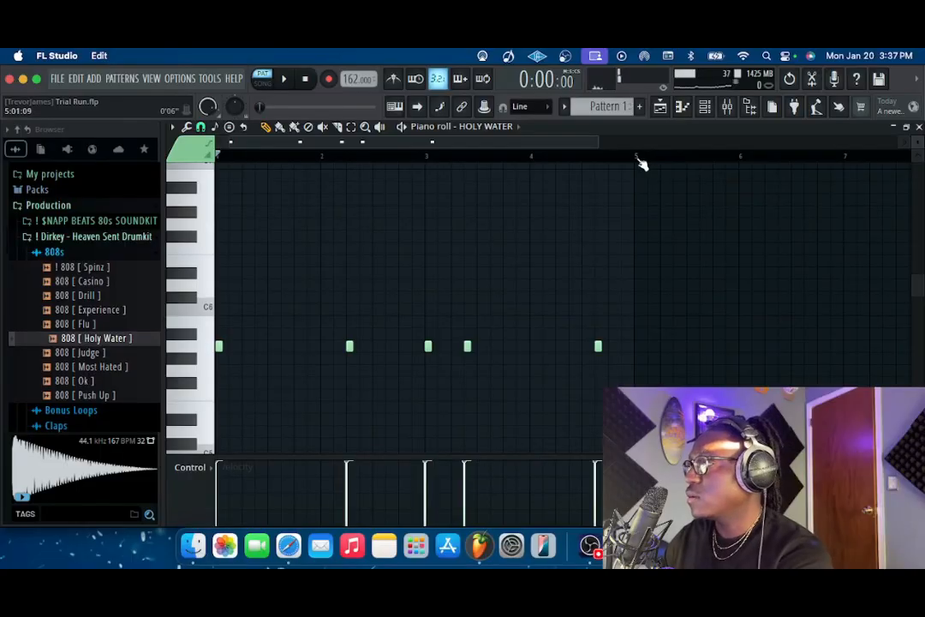
Step: Duplicate the four-bar 808 and snare patterns into bars 5 to 8, returning to the HOLY WATER piano roll
drag(614, 164, 4, 215)
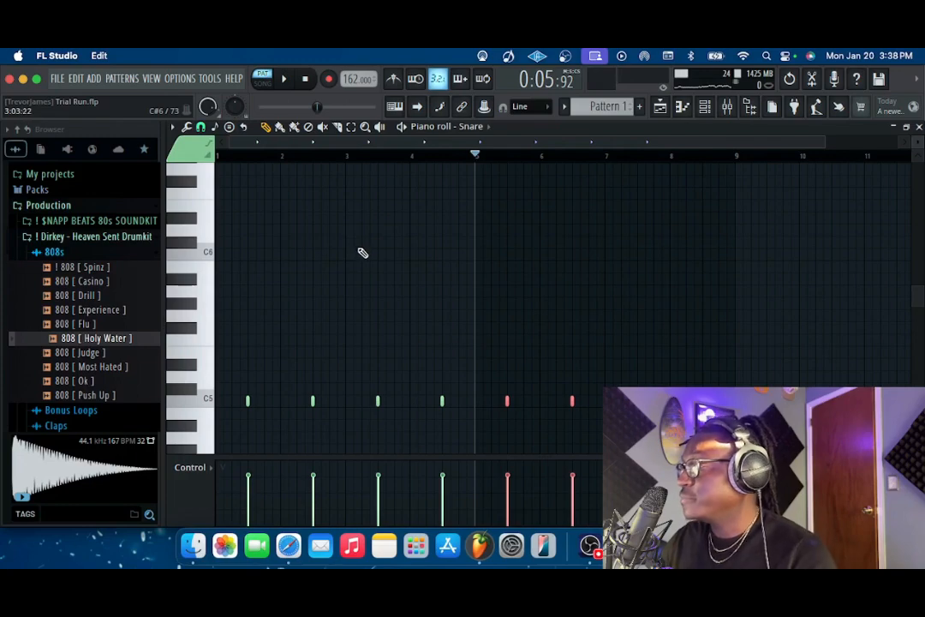
scroll(428, 291, down, 3)
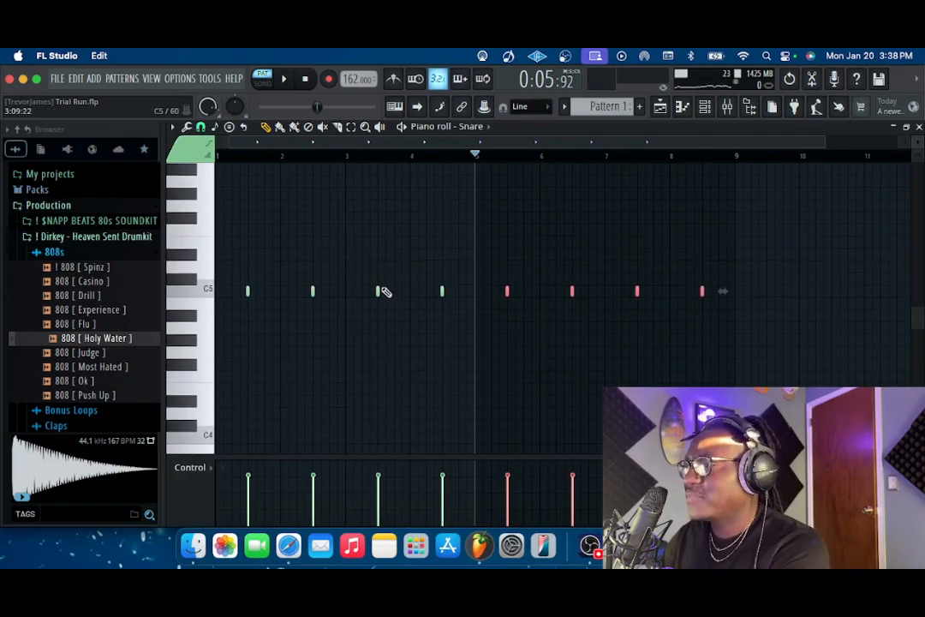
scroll(387, 281, up, 1)
click(465, 129)
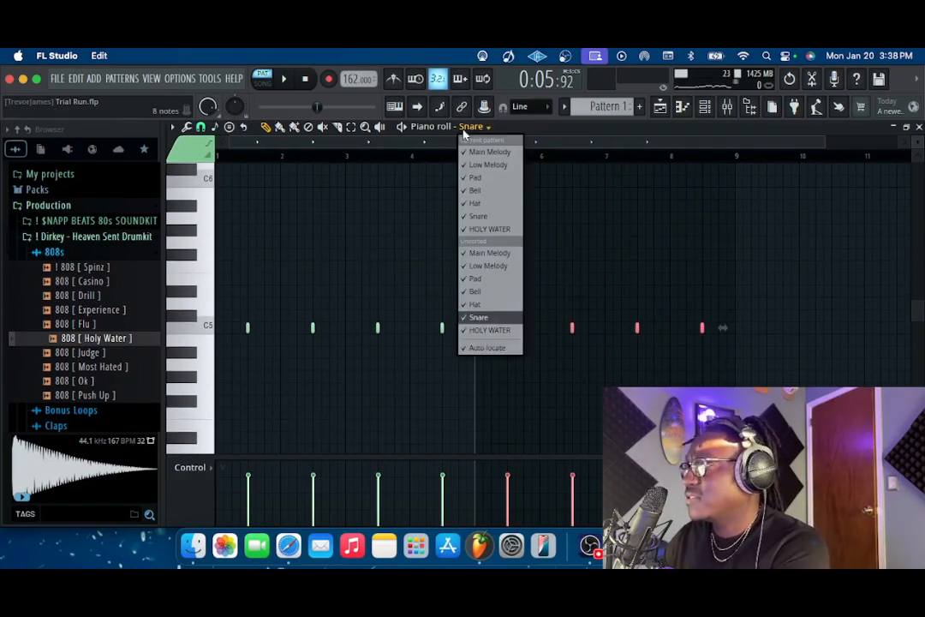
click(552, 200)
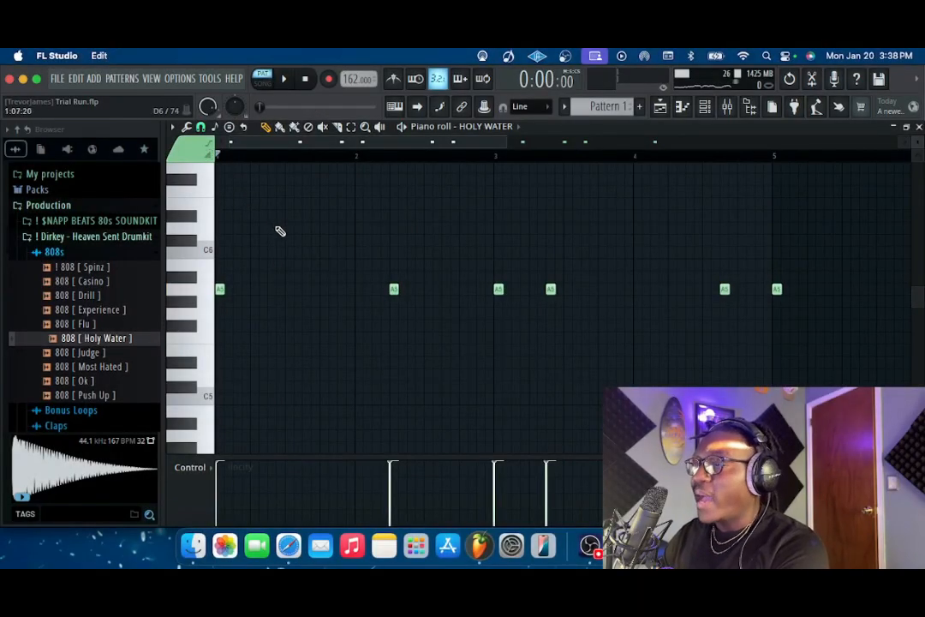
Step: Lengthen the 808 note in bar 2 to about one beat and try the Chopper on it
scroll(282, 231, up, 2)
key(space)
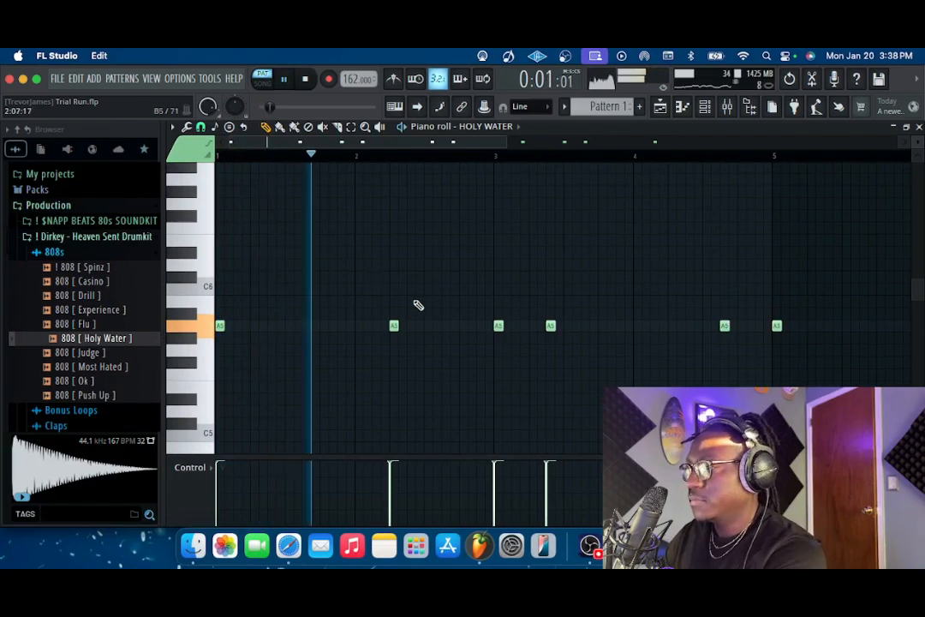
key(space)
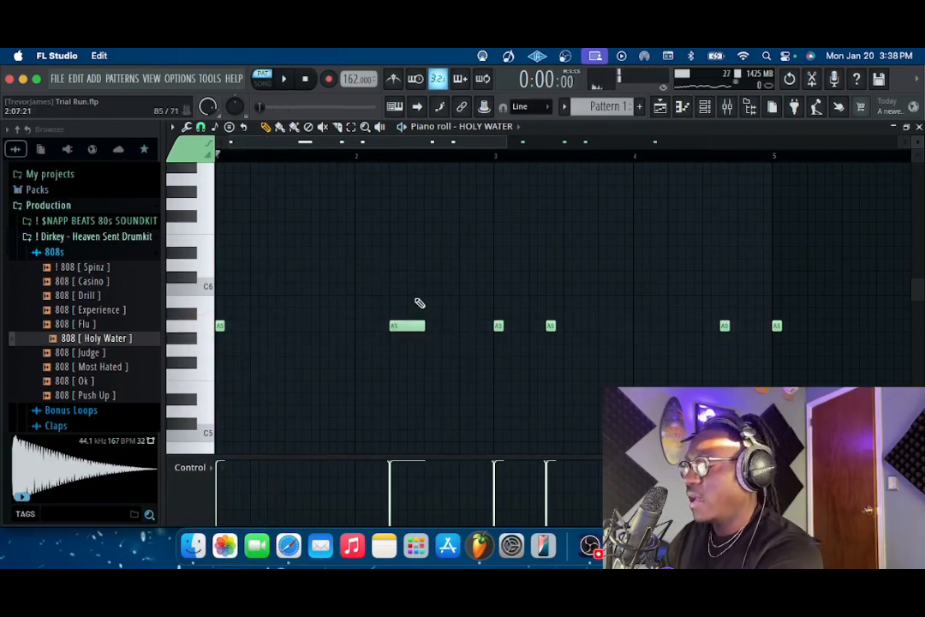
key(ctrl+u)
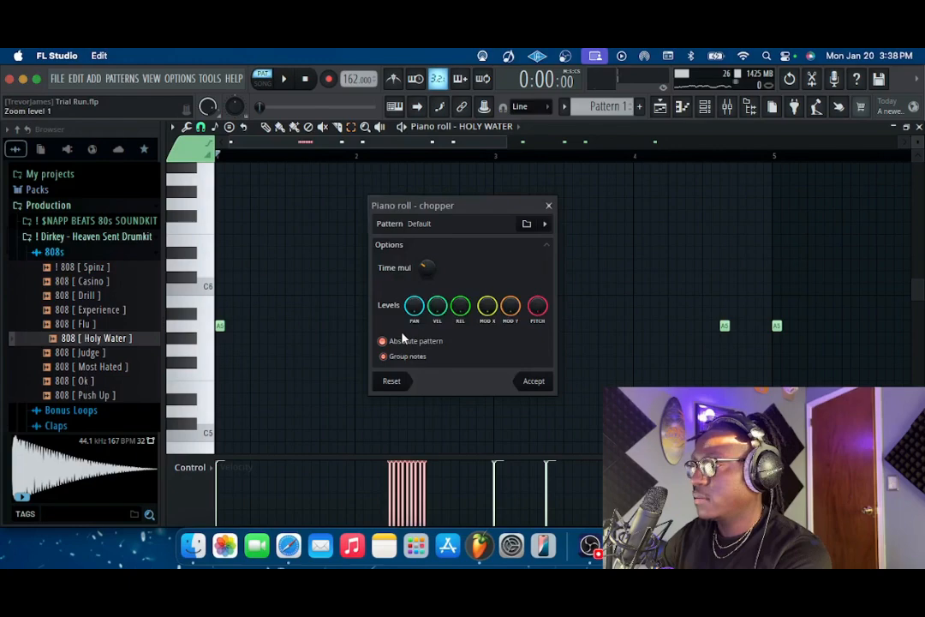
click(550, 207)
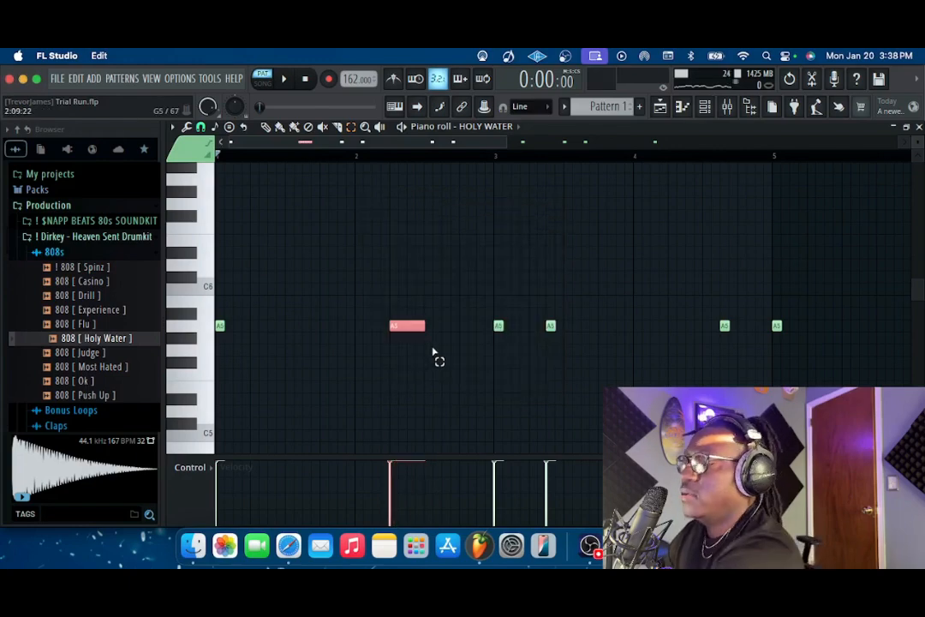
Step: Adjust the snap to grid and slice about a third of a step off the start of the lengthened 808 note
scroll(433, 352, up, 3)
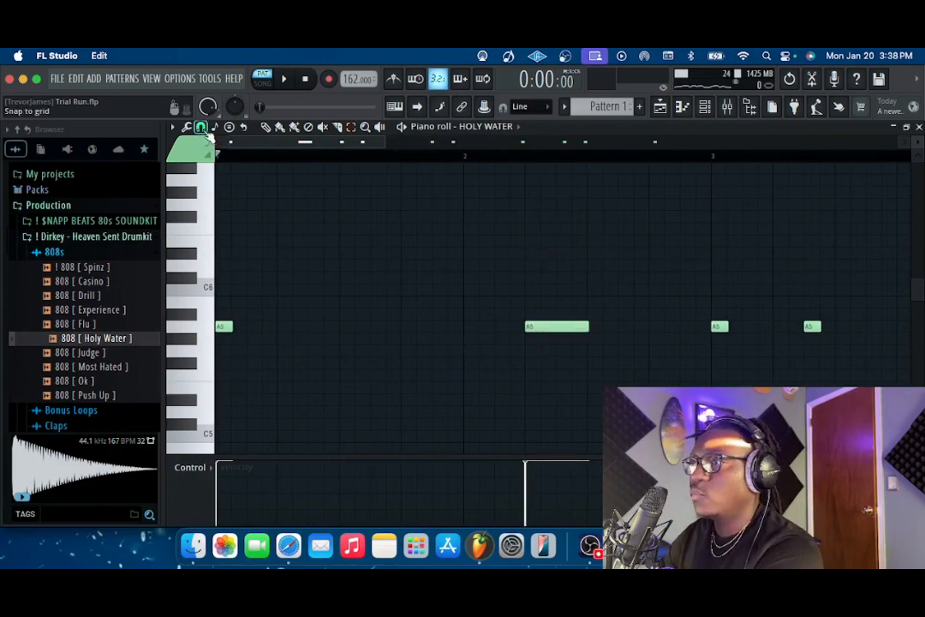
click(202, 129)
click(216, 203)
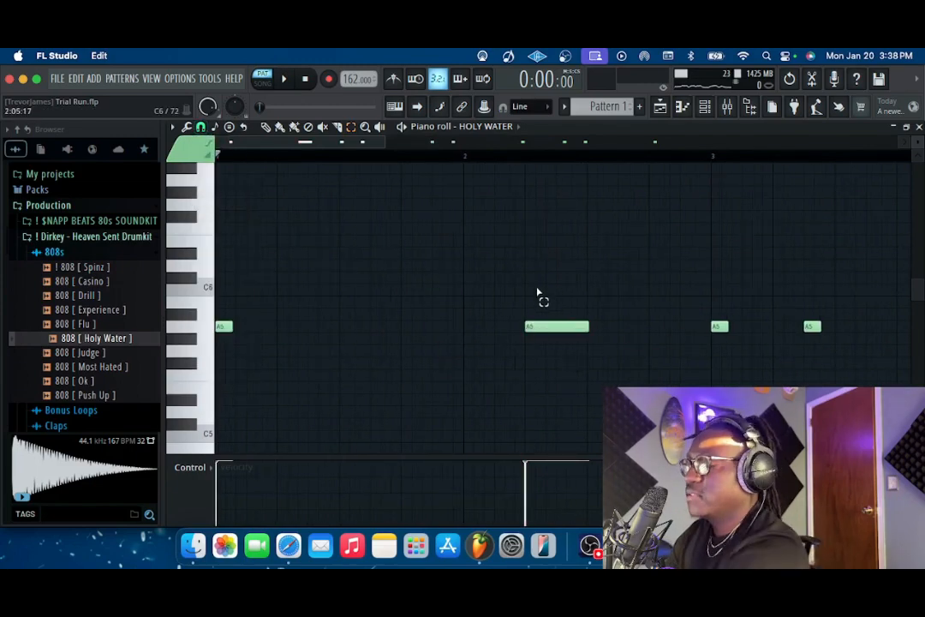
scroll(551, 295, up, 3)
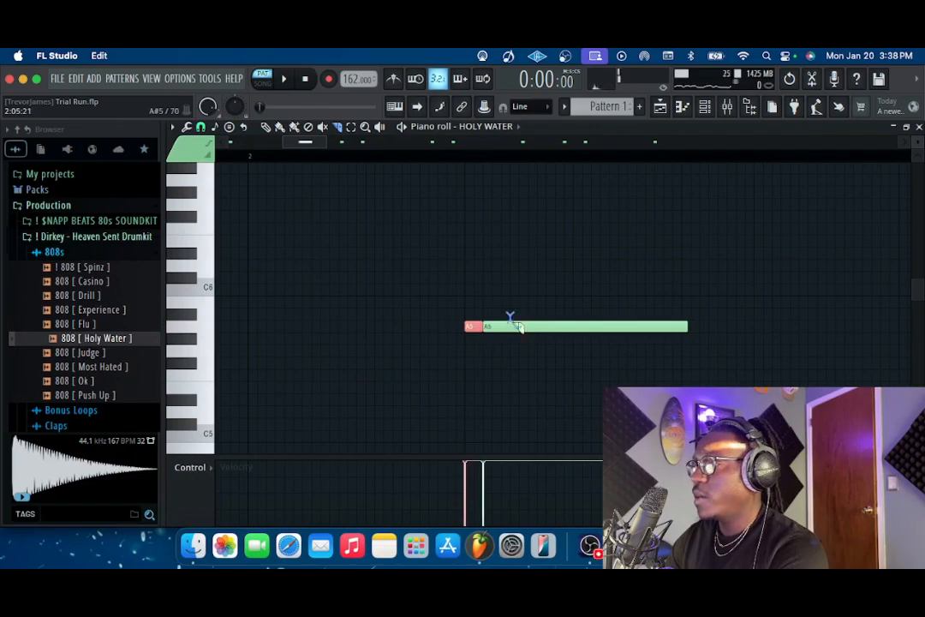
click(85, 79)
click(90, 95)
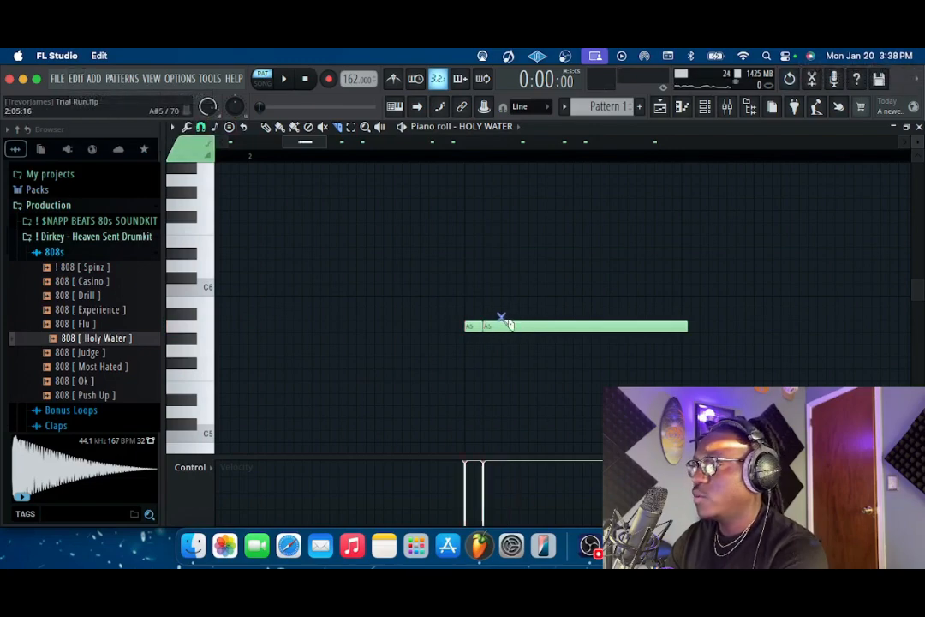
Step: Slice two more equally short pieces from the long 808 note in bar 2, playing the roll to check it
scroll(534, 253, down, 2)
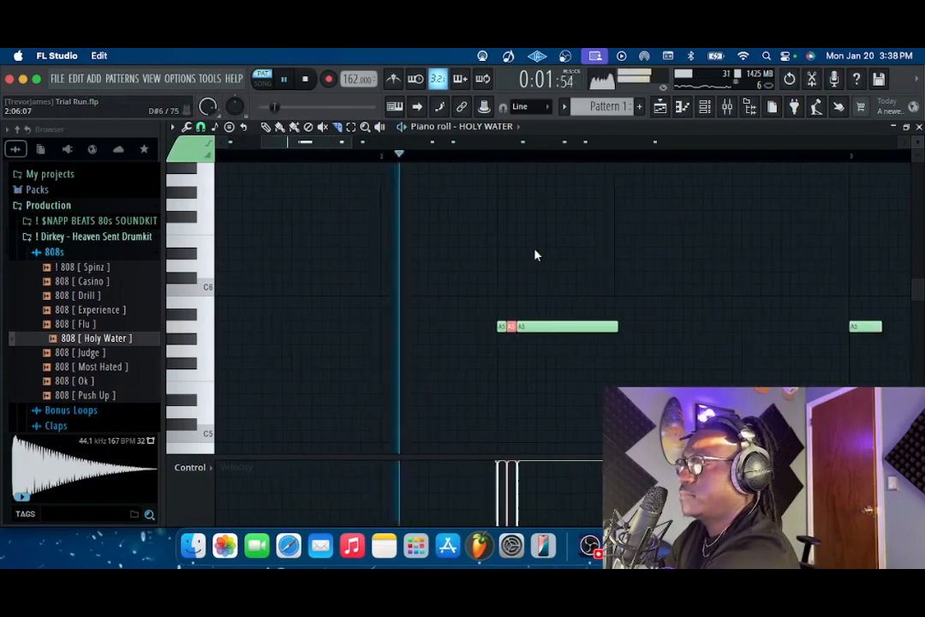
key(space)
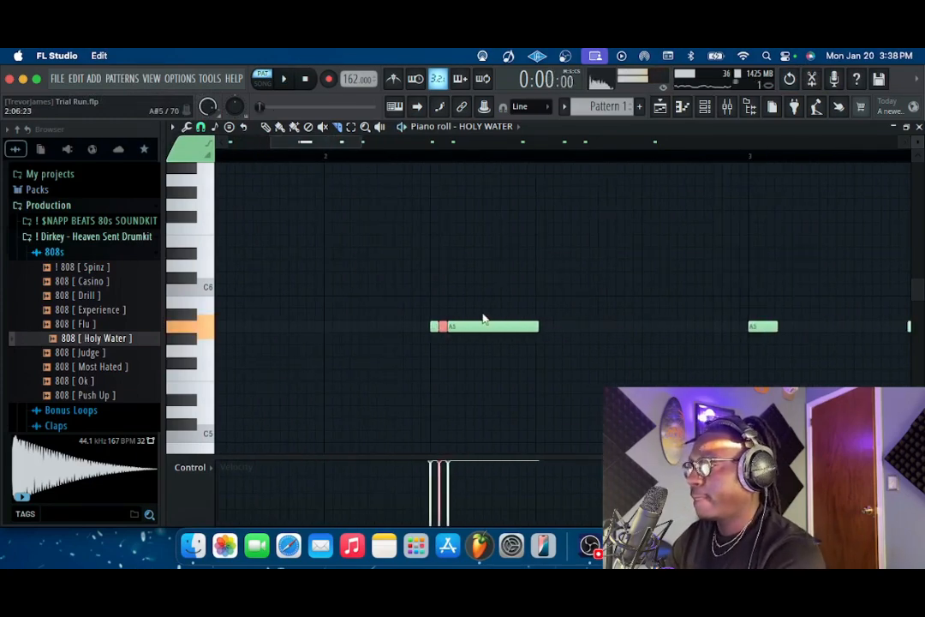
scroll(458, 323, up, 3)
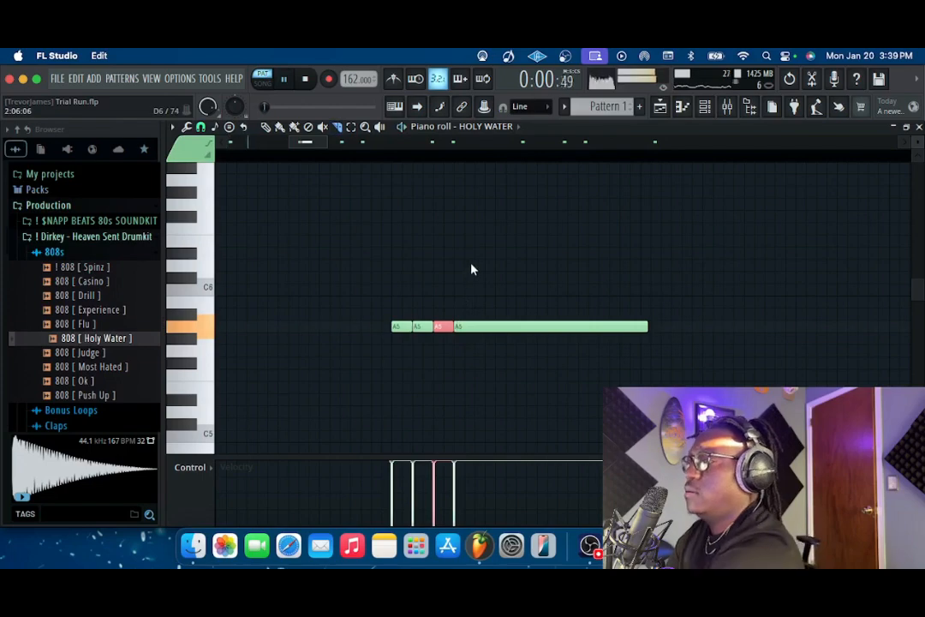
scroll(471, 268, down, 2)
key(space)
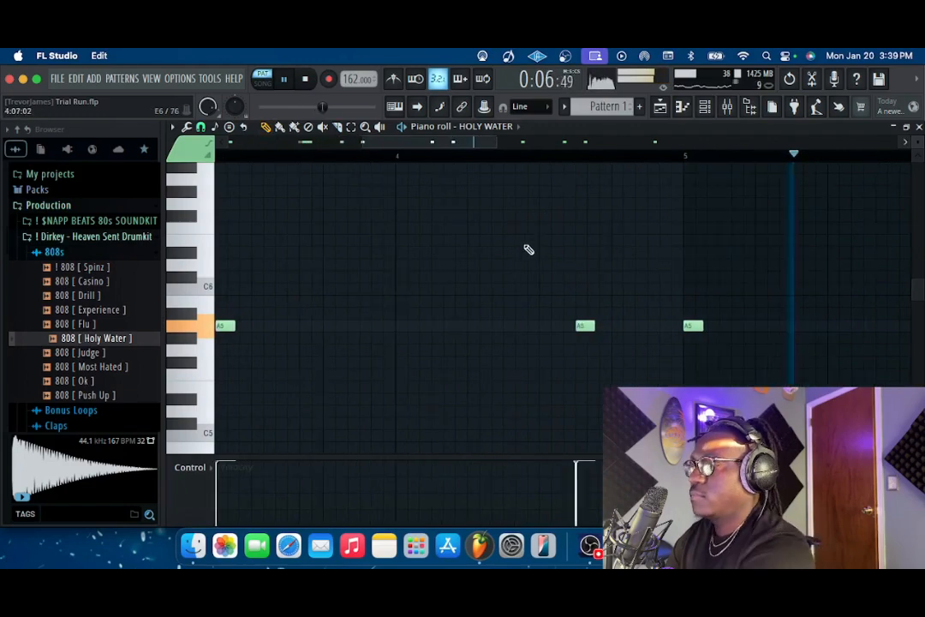
Step: Listen through the eight-bar pattern and examine the 808 notes in bars 5 to 8
scroll(526, 249, down, 2)
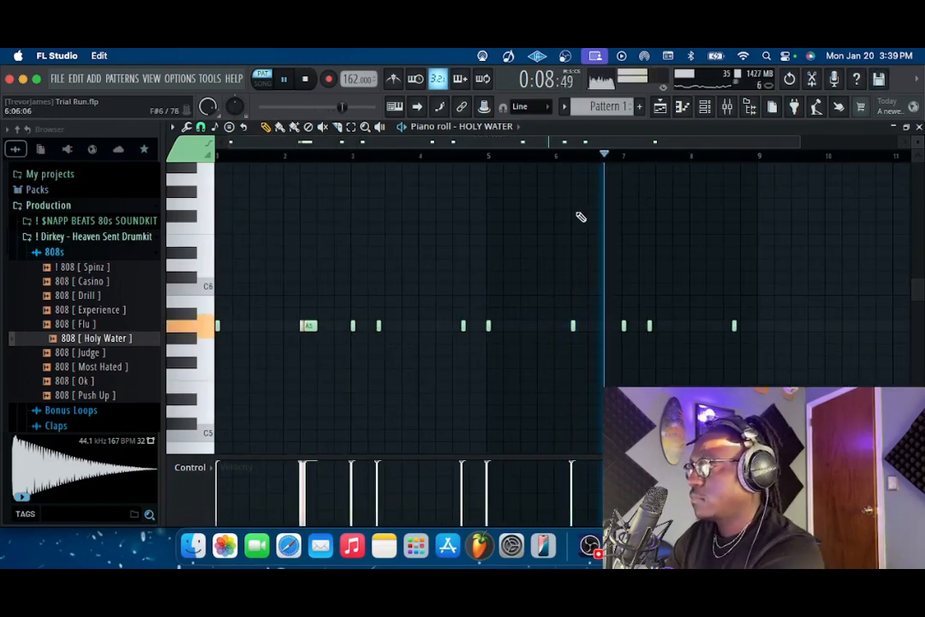
scroll(566, 205, right, 1)
scroll(629, 251, up, 1)
scroll(616, 248, up, 2)
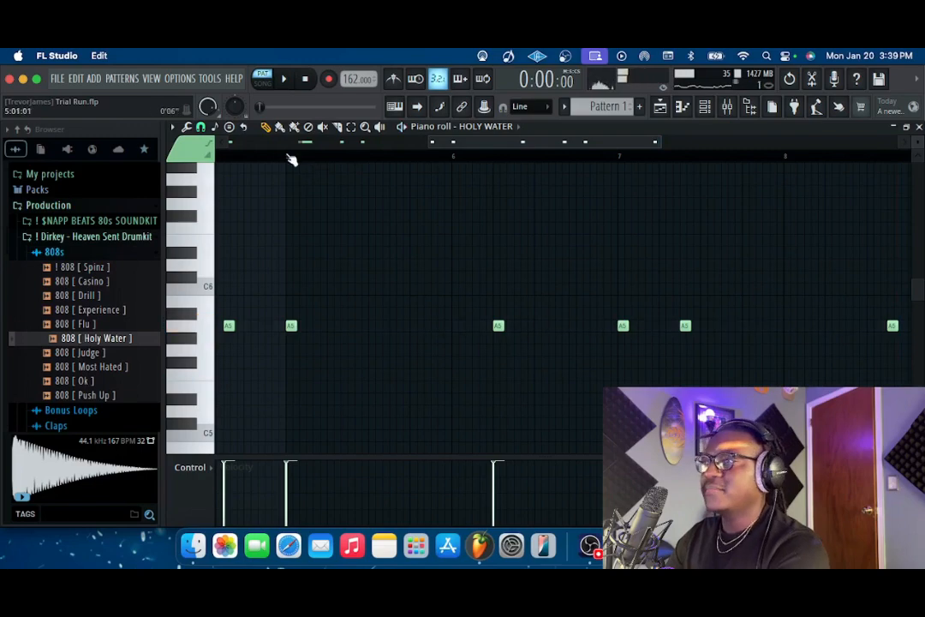
Step: Place A5 808 notes half a beat before bar 8 and on its second beat, playing the pattern to check them
key(space)
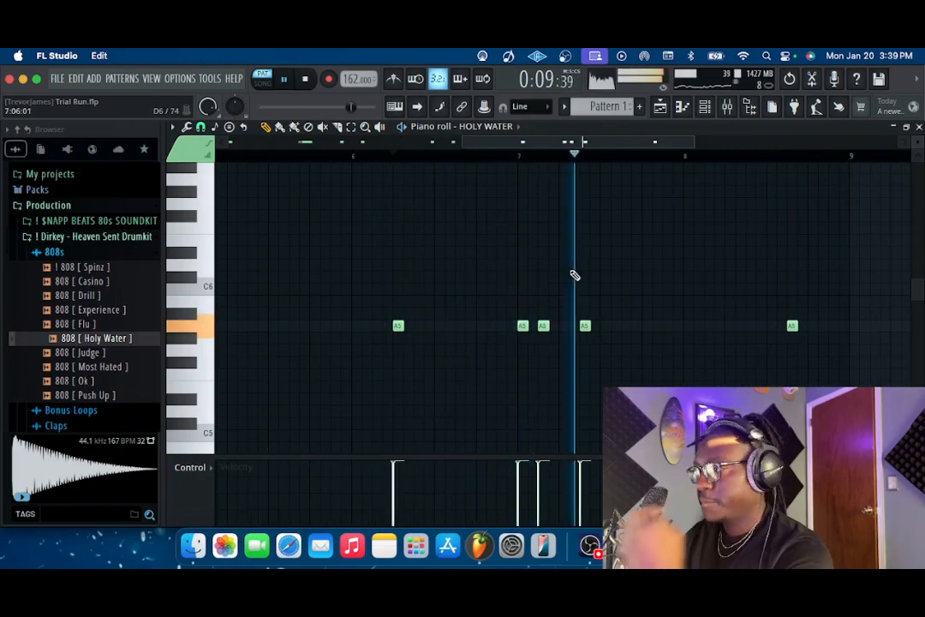
click(425, 156)
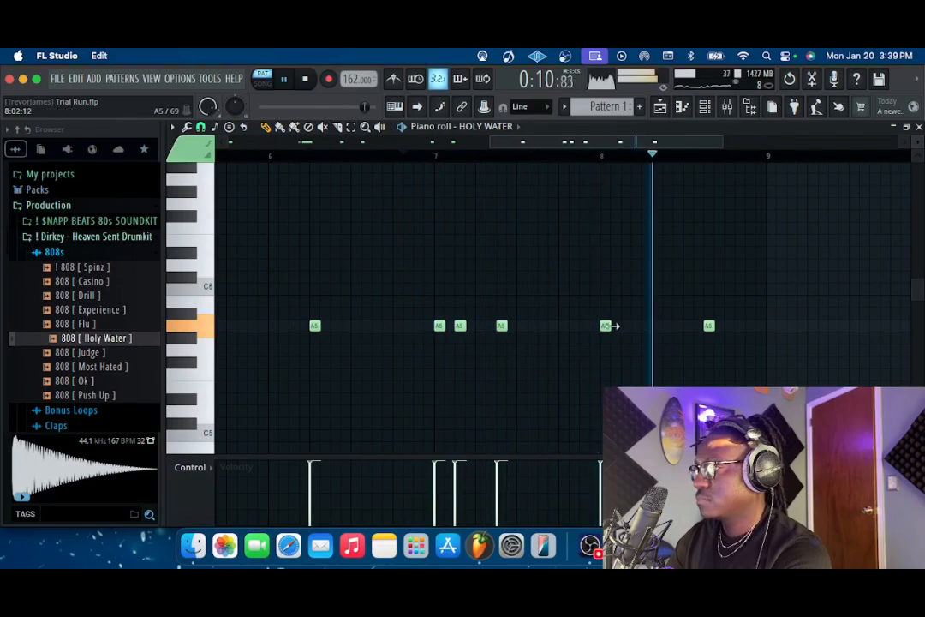
click(585, 329)
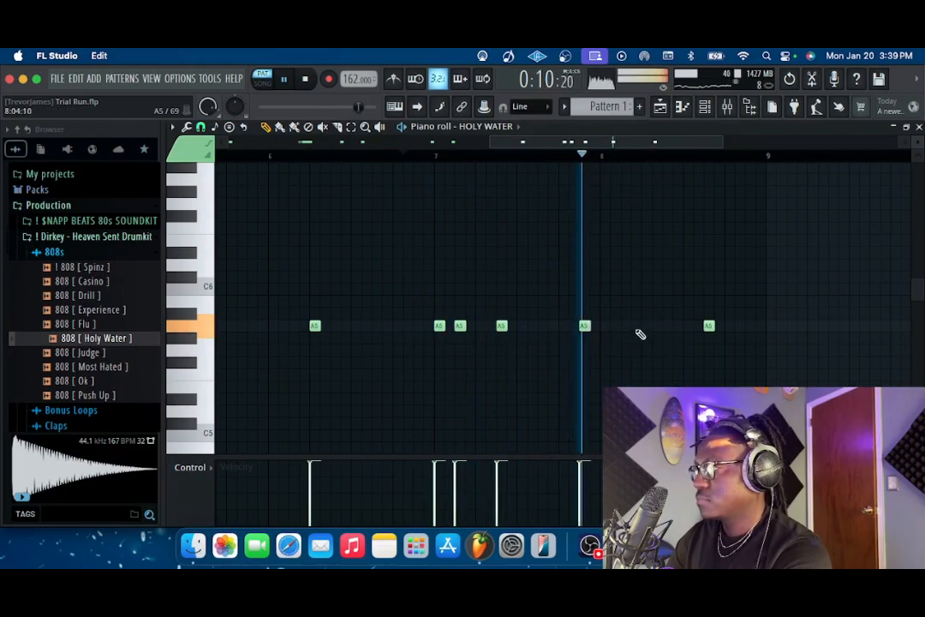
click(647, 329)
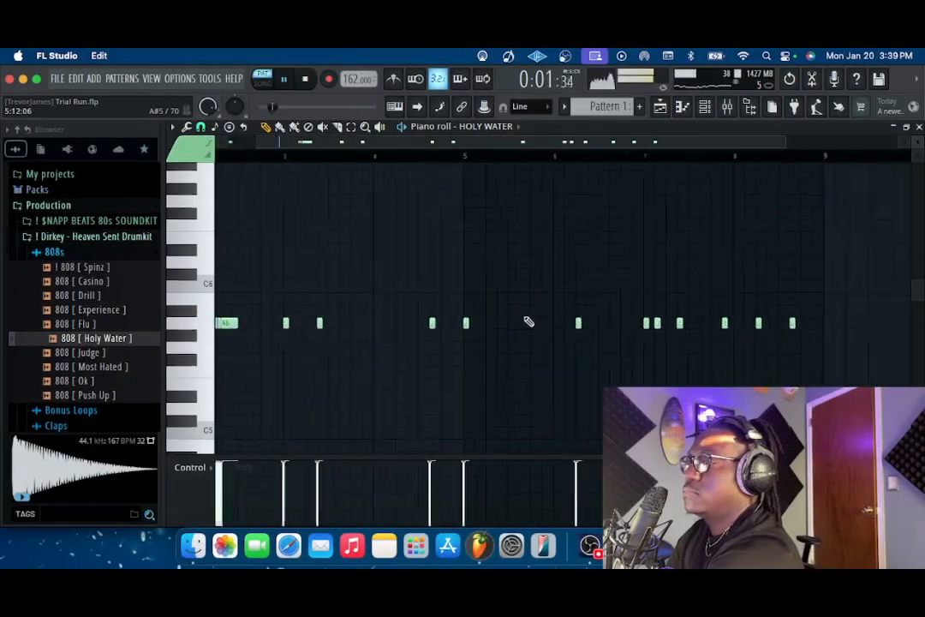
scroll(528, 322, down, 3)
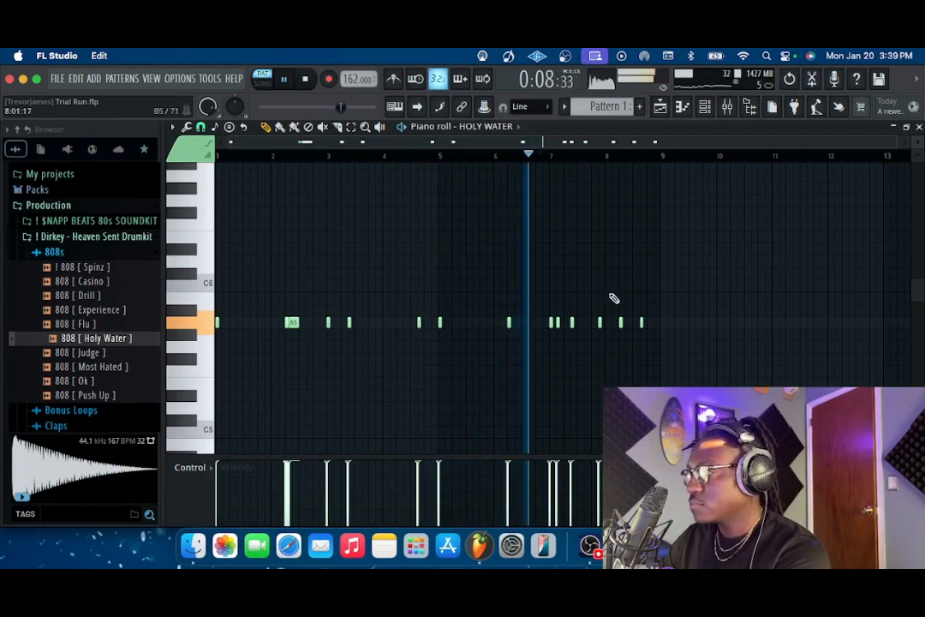
scroll(641, 298, up, 1)
scroll(640, 298, up, 1)
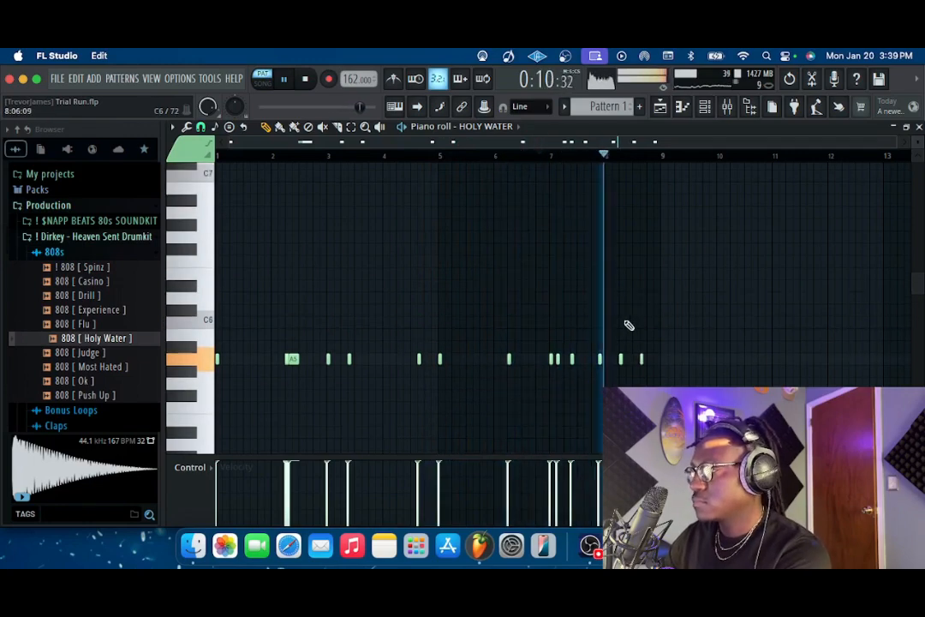
key(space)
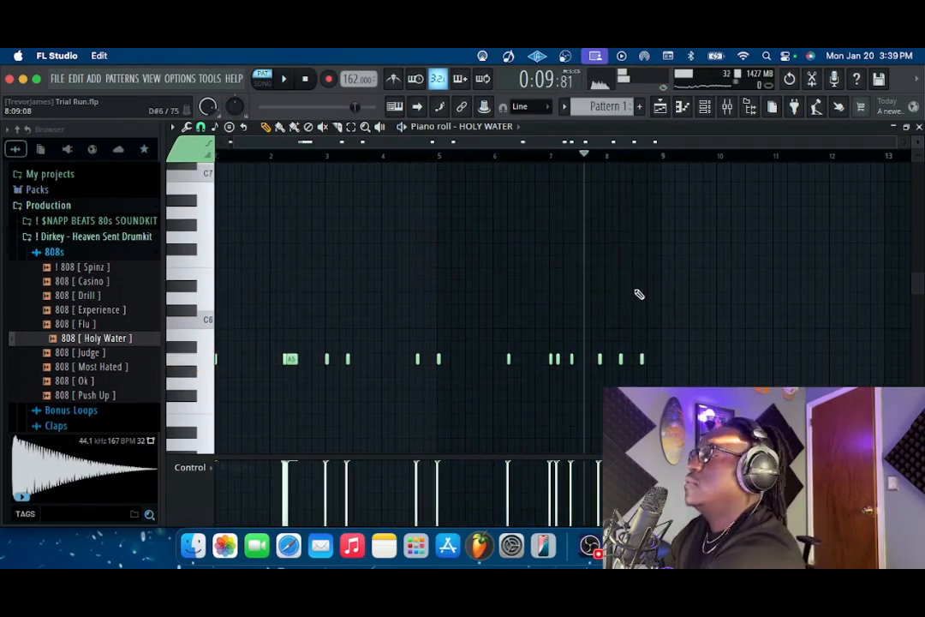
Step: Raise the last two 808 notes in bar 8 to B5 and C6, listening to the pattern between changes
scroll(639, 296, up, 3)
drag(659, 360, 659, 335)
key(space)
drag(593, 359, 593, 335)
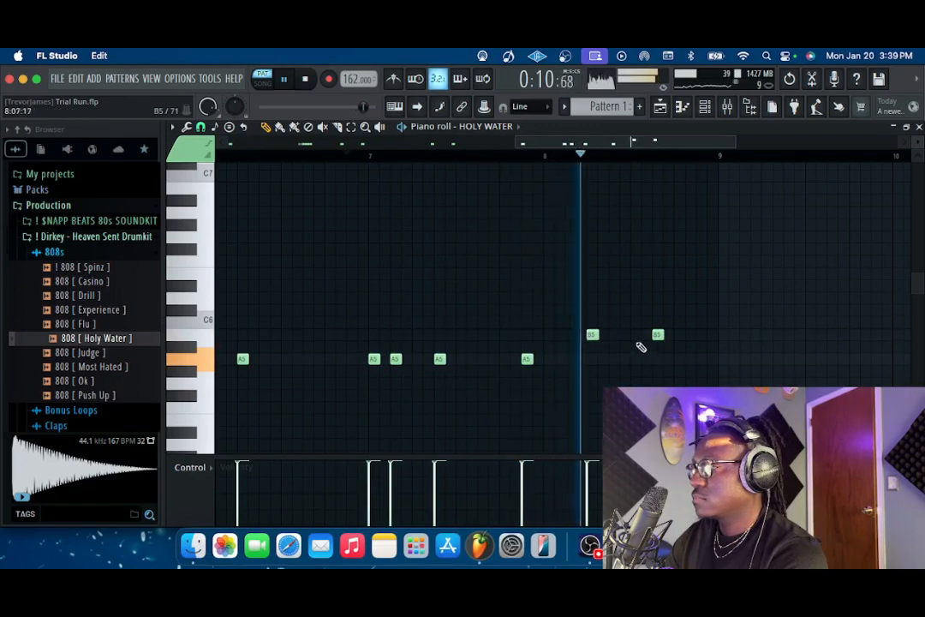
key(space)
drag(658, 334, 658, 320)
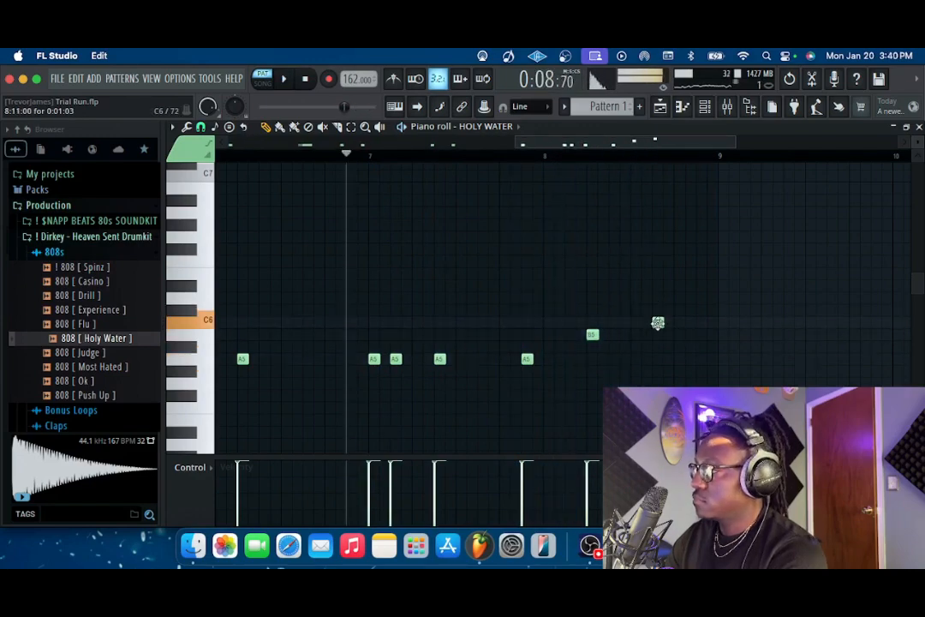
key(space)
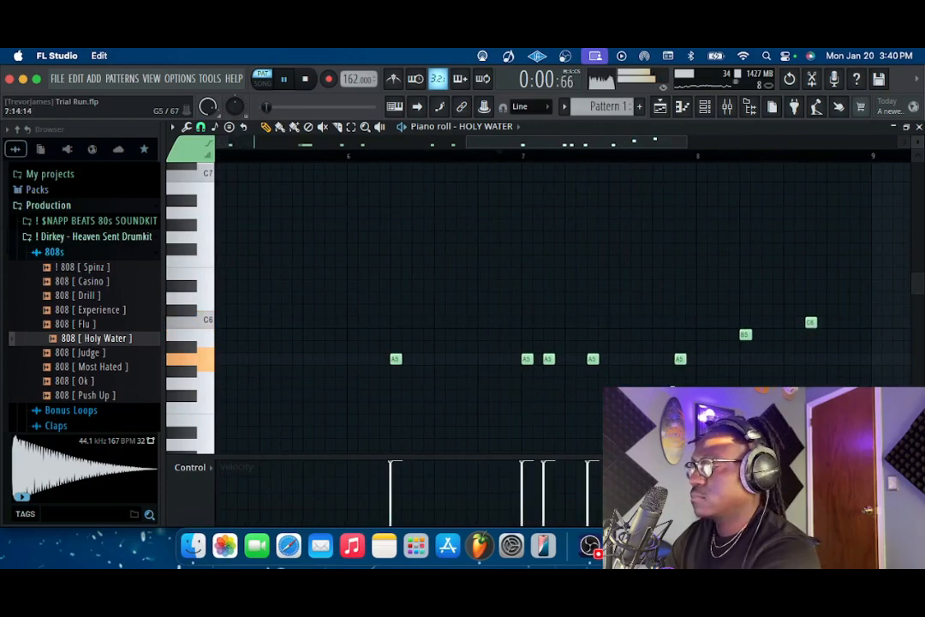
scroll(672, 388, right, 3)
scroll(657, 384, down, 5)
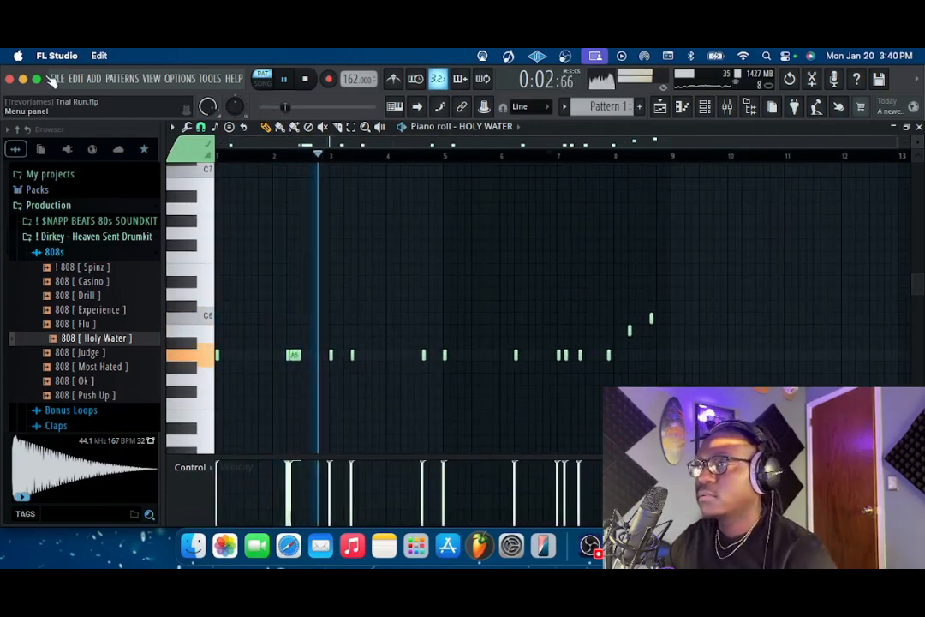
click(52, 78)
click(486, 169)
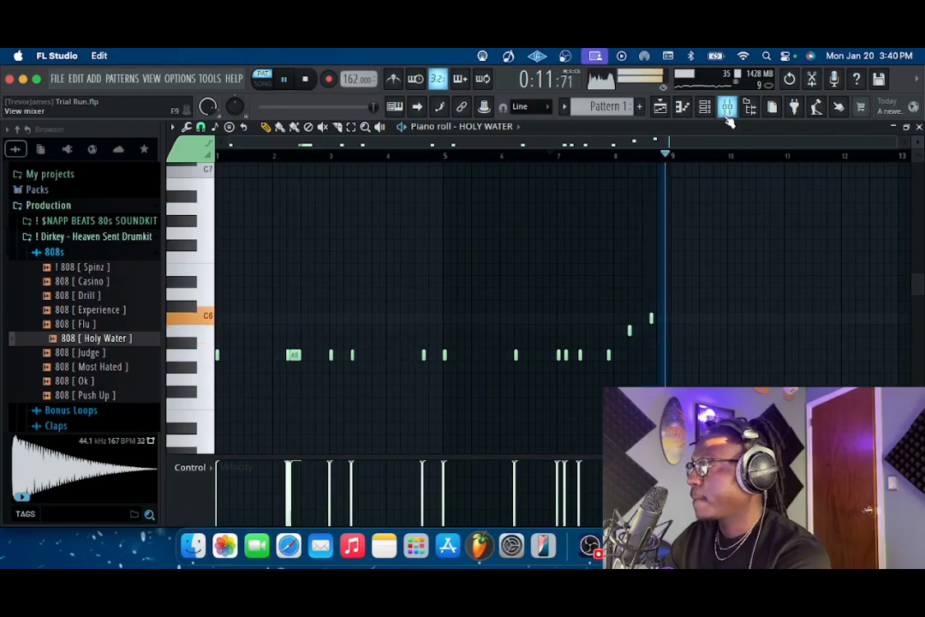
Step: Route the selected Hat, Snare and HOLY WATER channels to separate mixer tracks starting from Insert 5
click(726, 108)
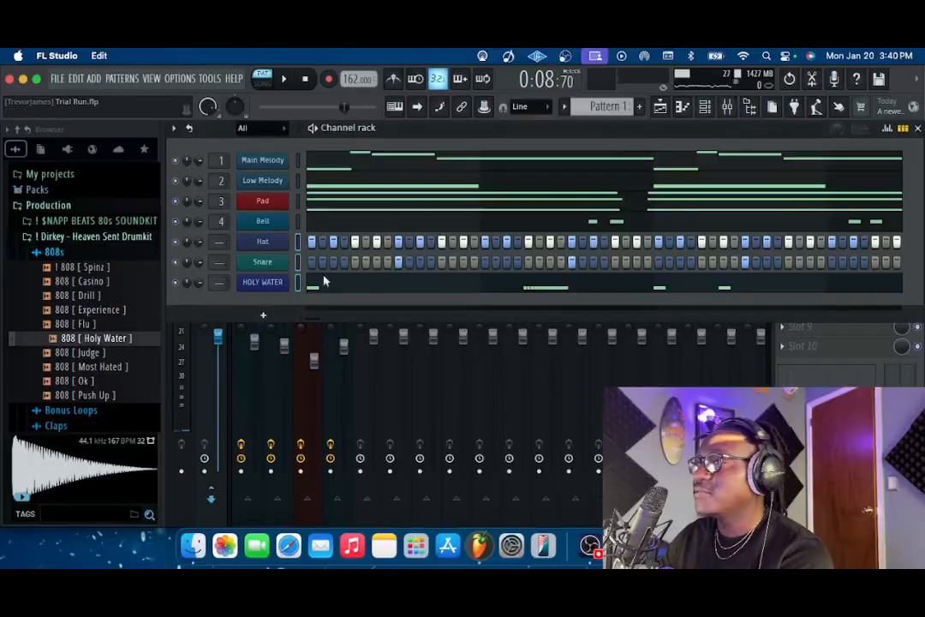
click(917, 129)
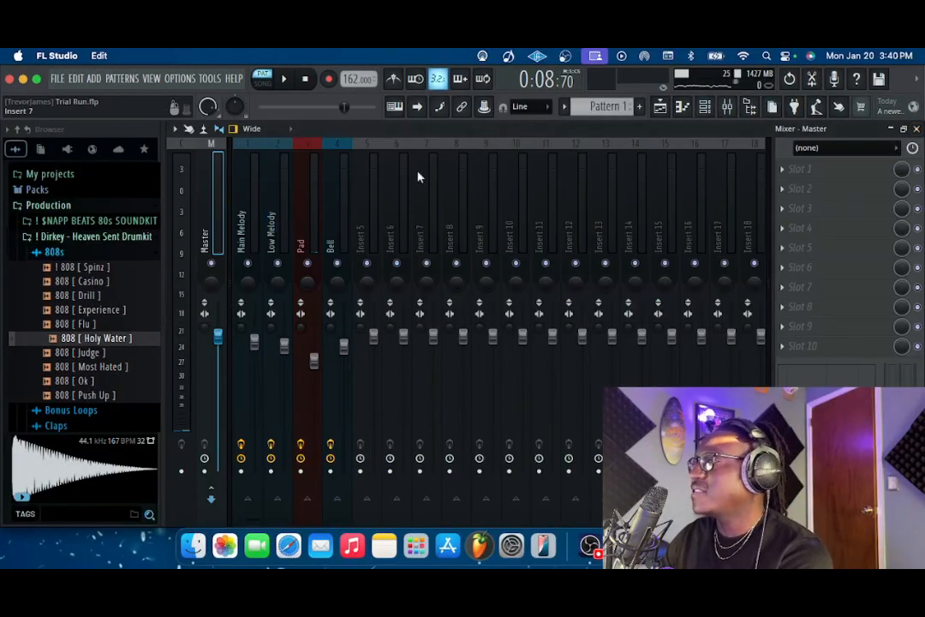
right_click(368, 153)
mouse_move(421, 272)
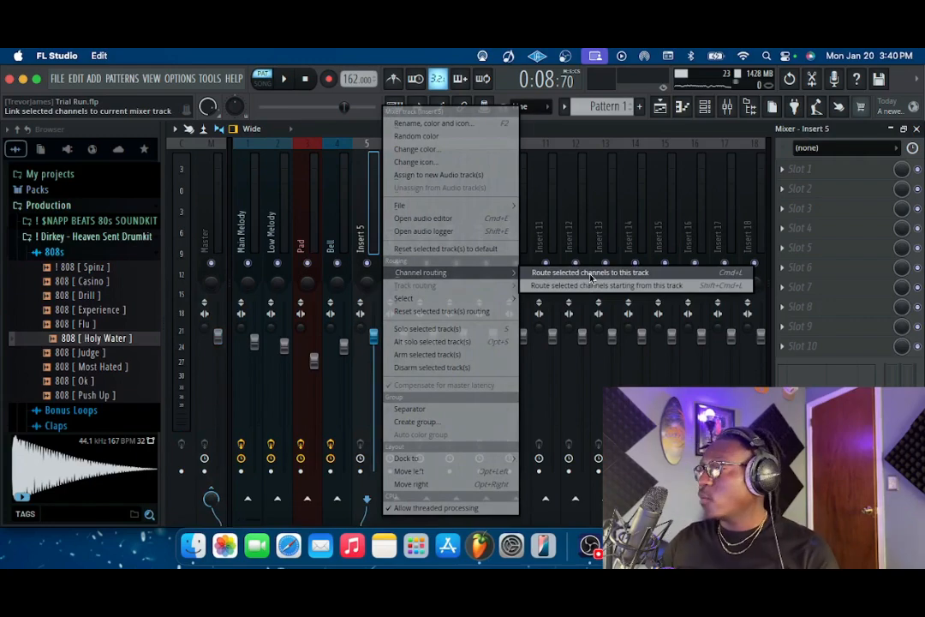
click(591, 272)
right_click(383, 157)
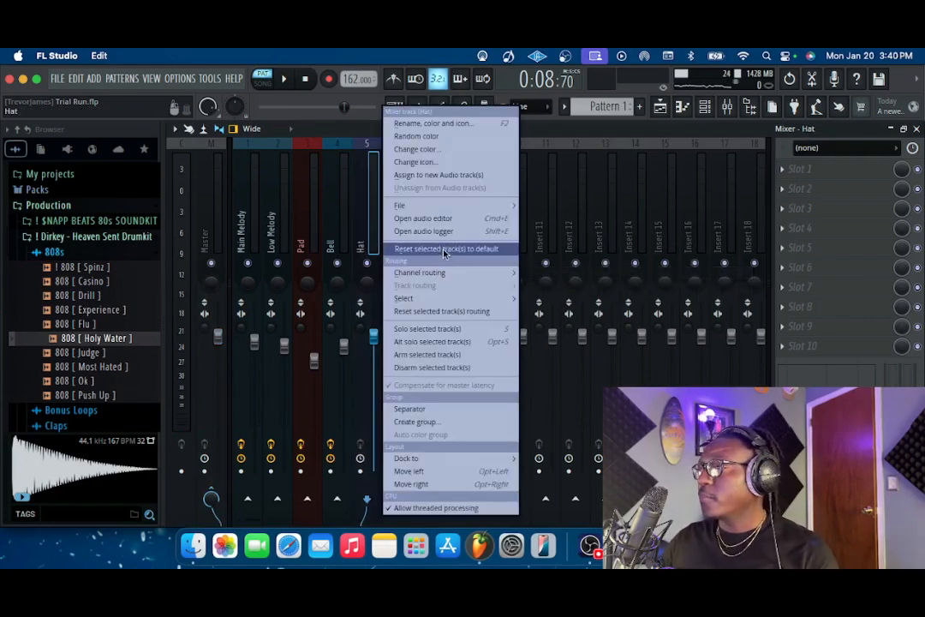
mouse_move(438, 275)
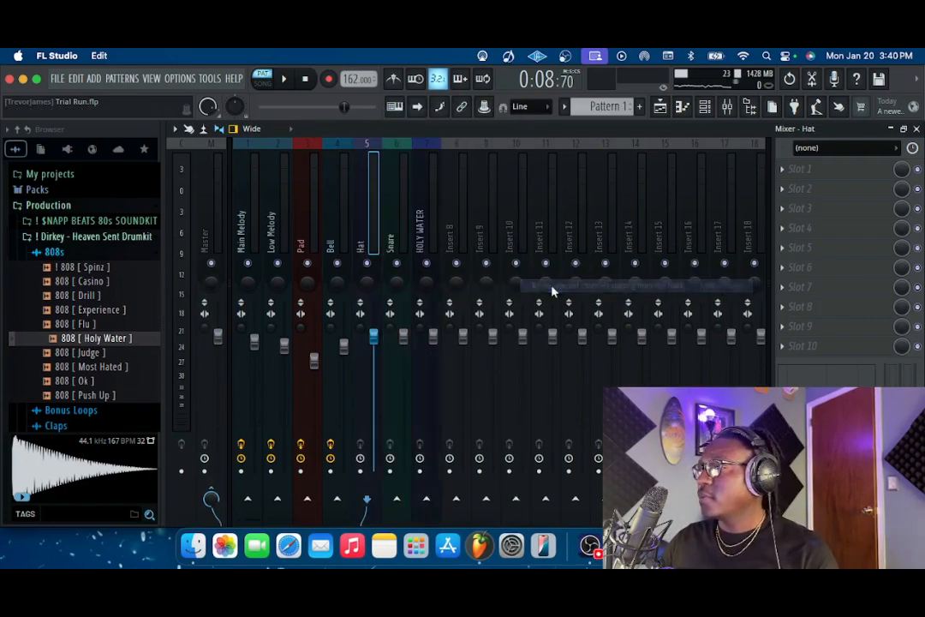
Step: Add Fruity Parametric EQ 2 in slot 1 of the HOLY WATER track and roll off the lowest frequencies with band 1
click(430, 152)
click(806, 173)
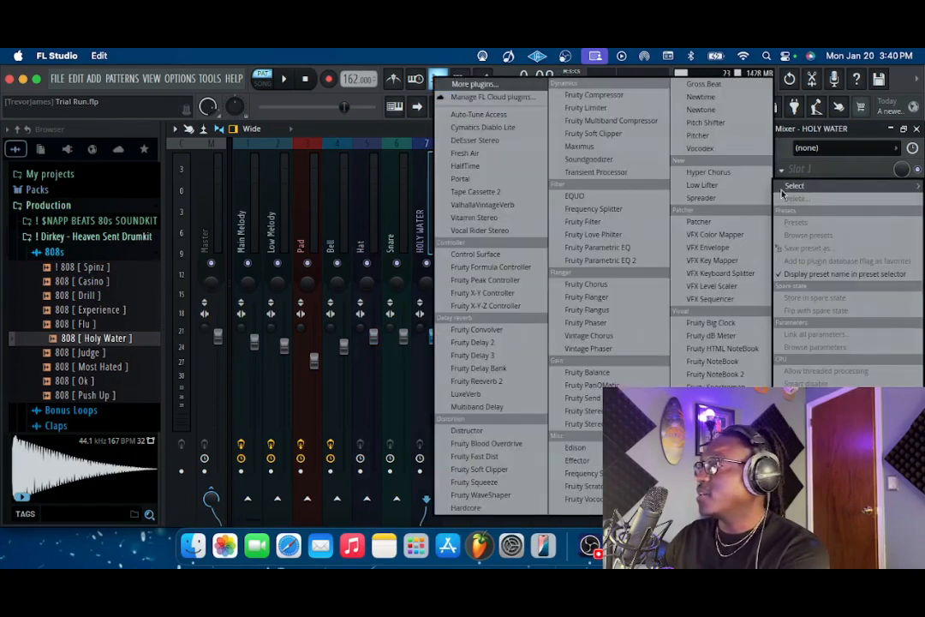
click(610, 260)
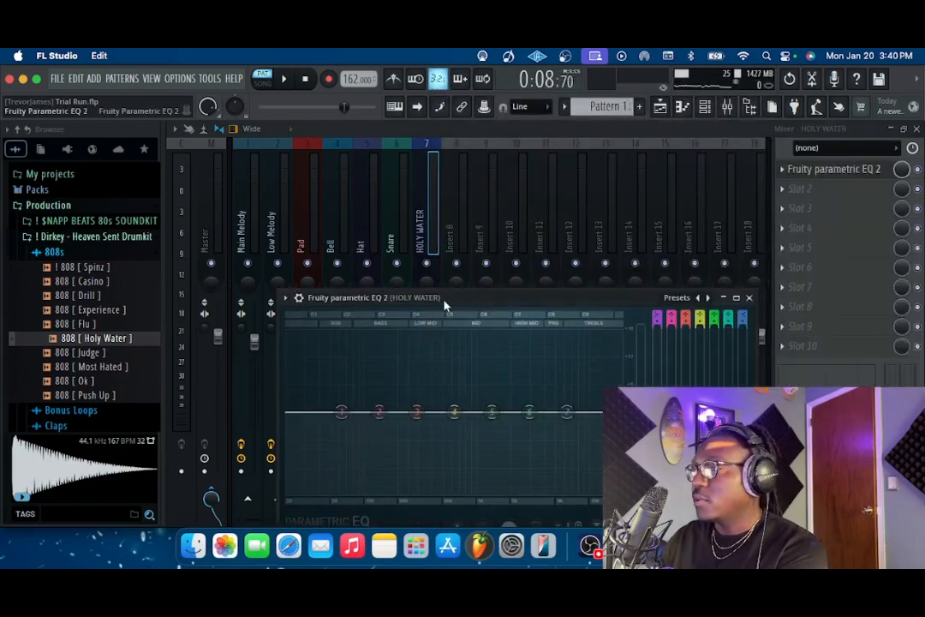
drag(444, 305, 448, 269)
key(space)
drag(351, 377, 294, 452)
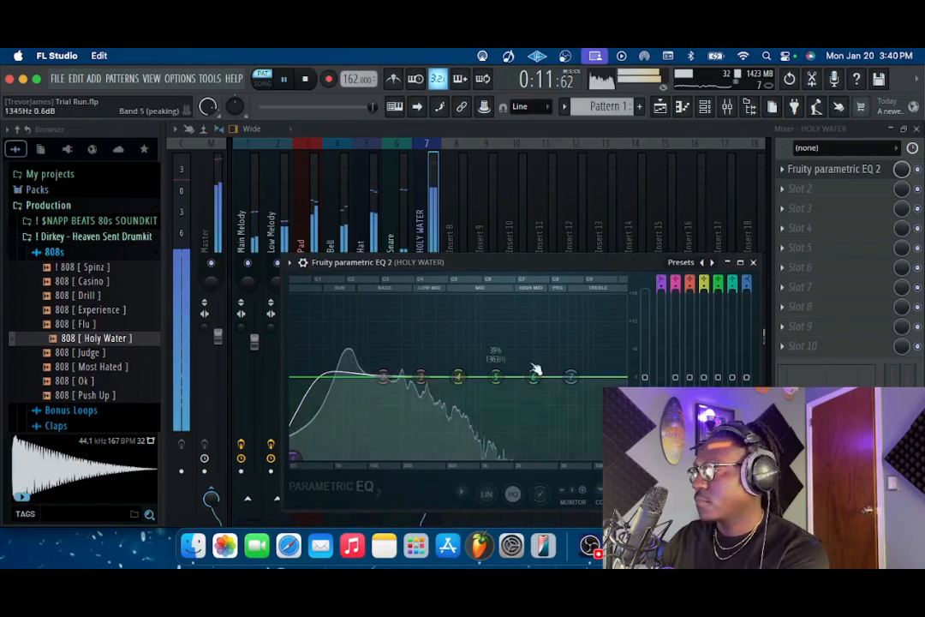
click(753, 262)
Step: Add Fruity Compressor in slot 2 of the HOLY WATER track with a threshold of -13.4 dB and a gain of 1.9 dB
click(801, 188)
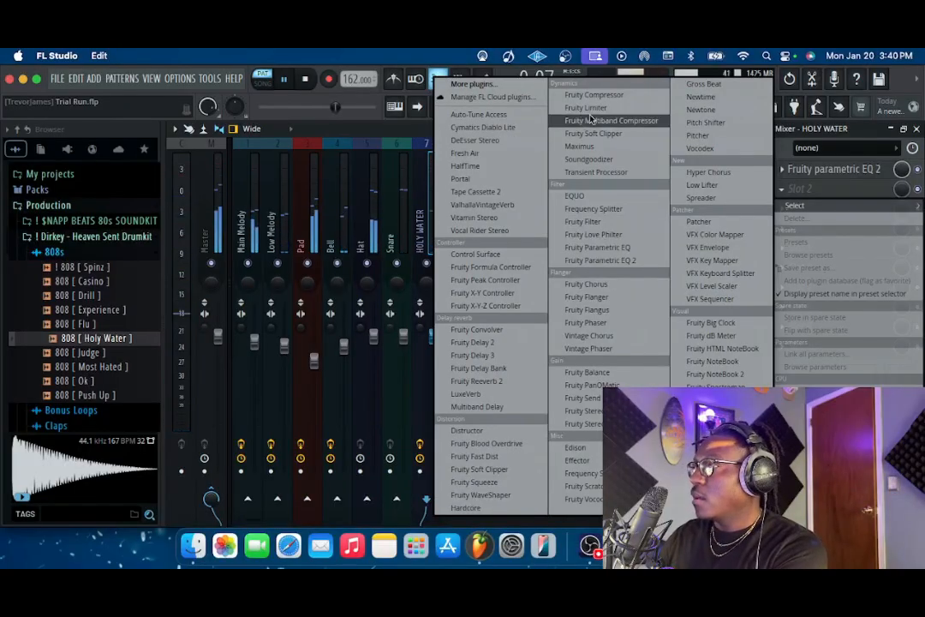
click(594, 94)
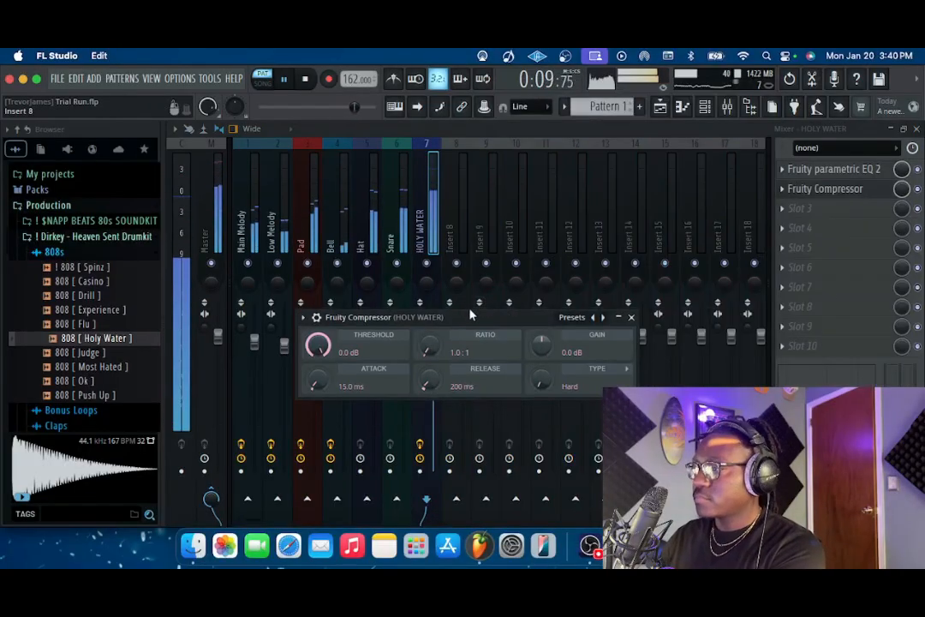
drag(469, 315, 467, 286)
drag(314, 316, 315, 350)
drag(541, 320, 541, 313)
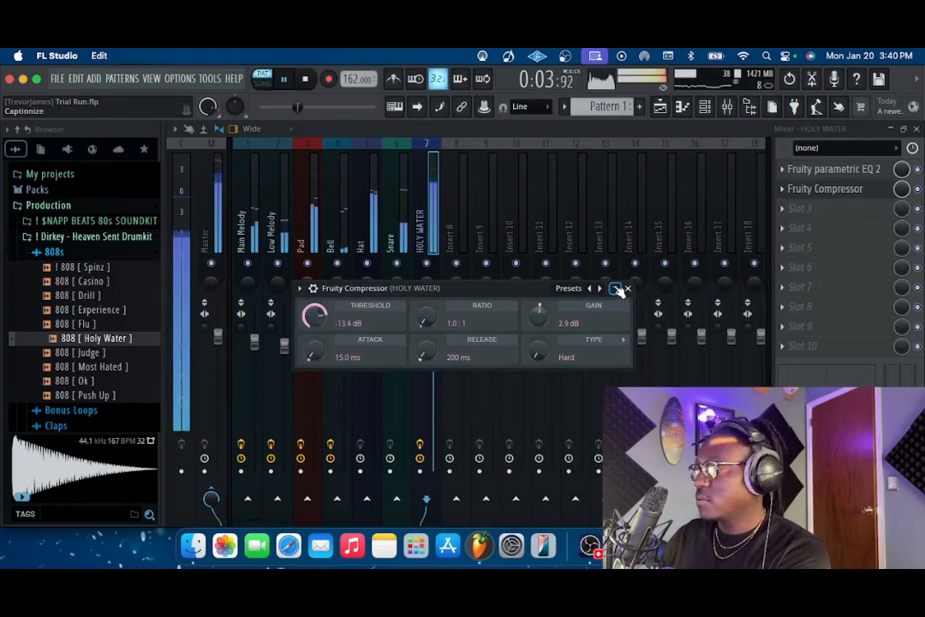
drag(539, 315, 539, 320)
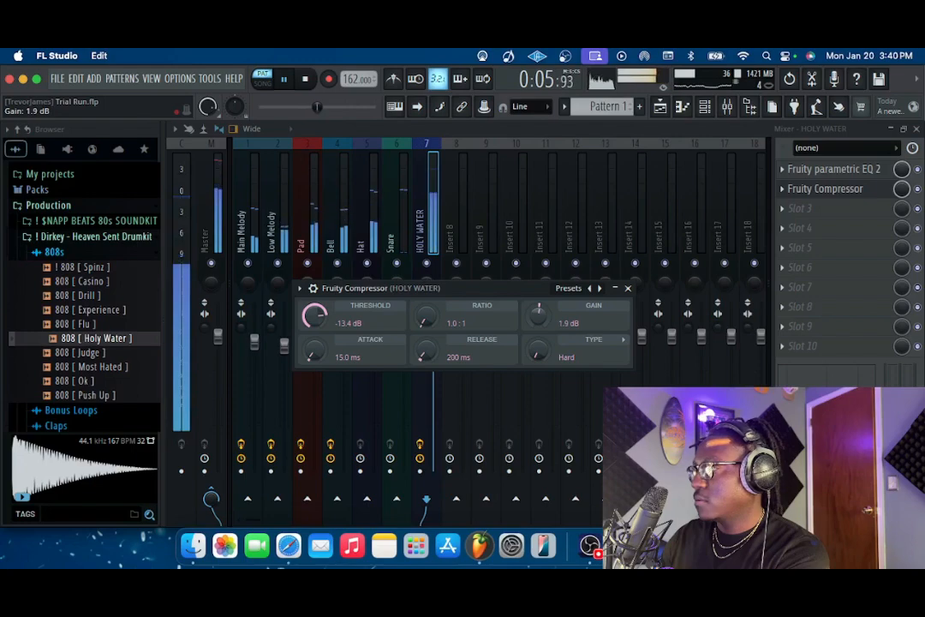
click(628, 288)
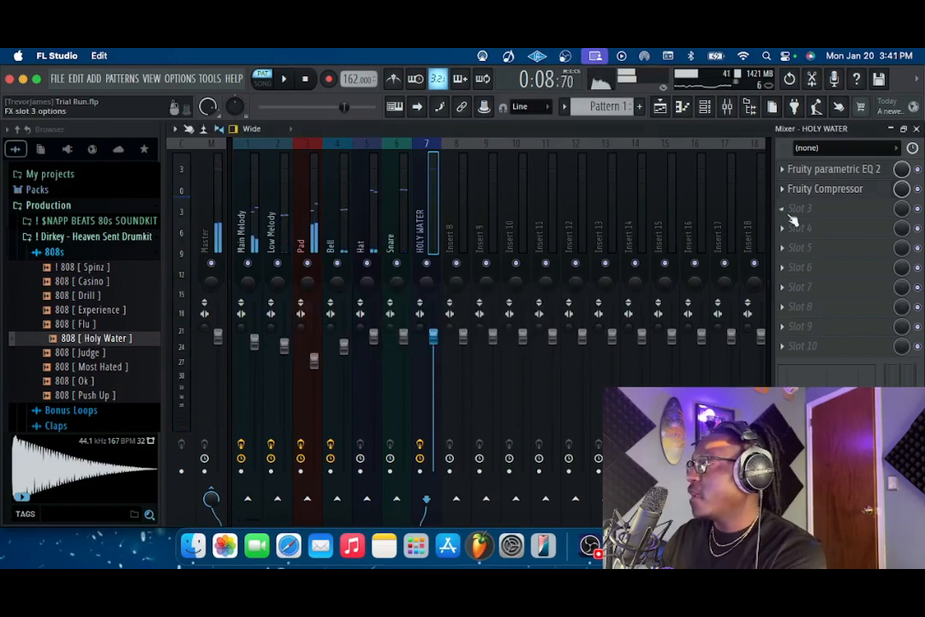
Step: Add Fruity WaveShaper in slot 3 of the HOLY WATER track and bend its straight curve moderately upward
click(797, 210)
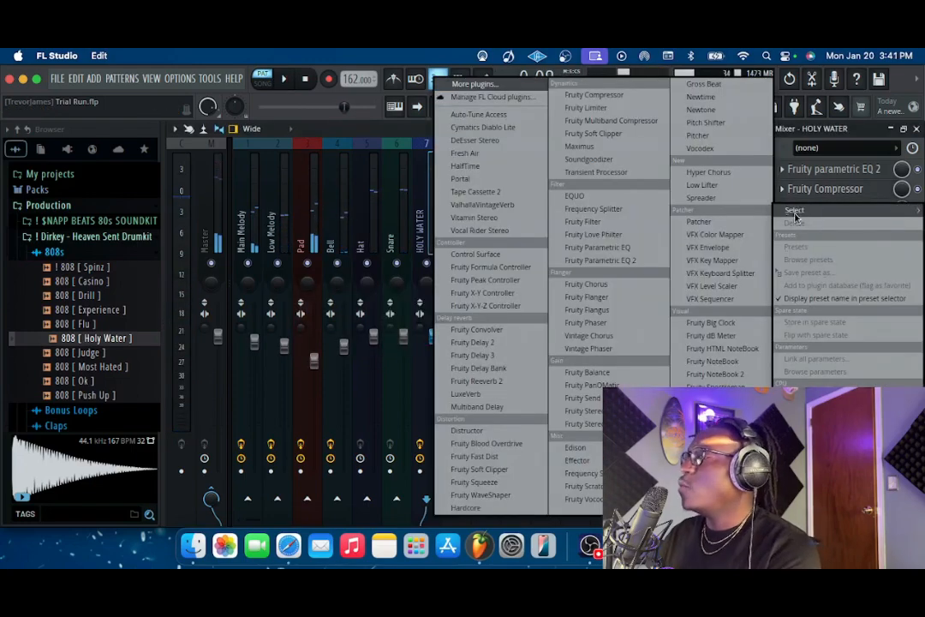
click(497, 500)
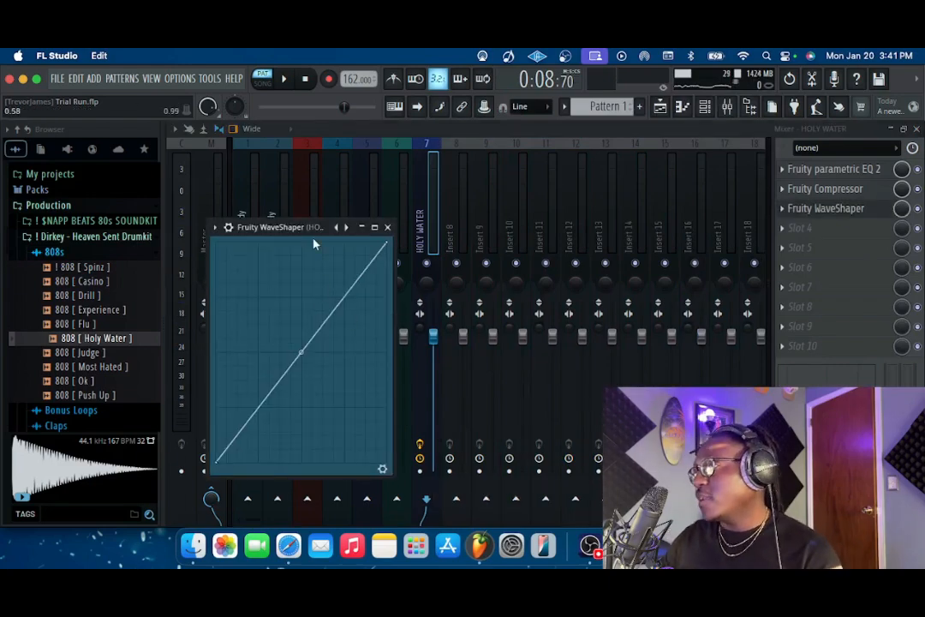
drag(316, 231, 457, 197)
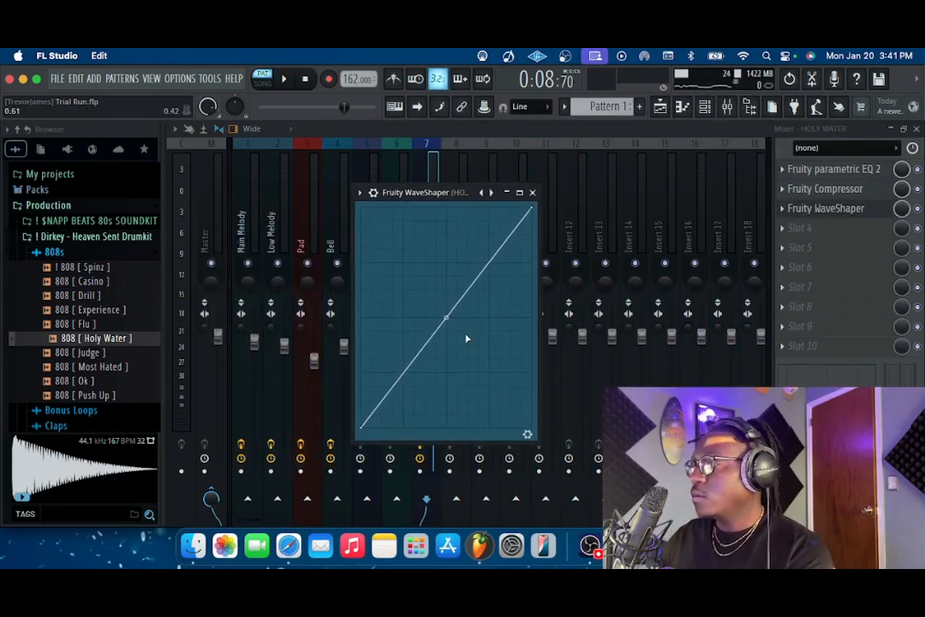
drag(446, 317, 446, 310)
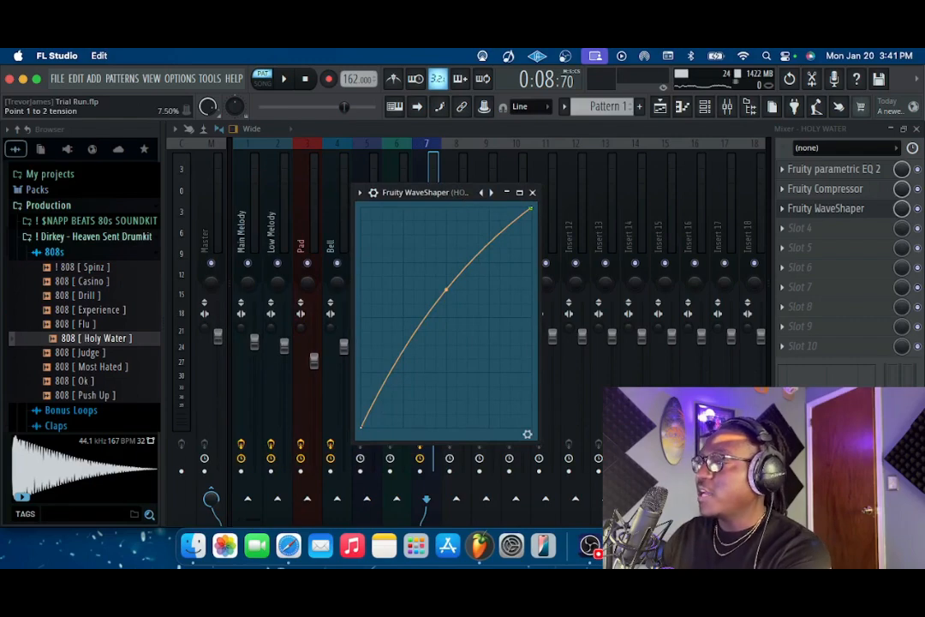
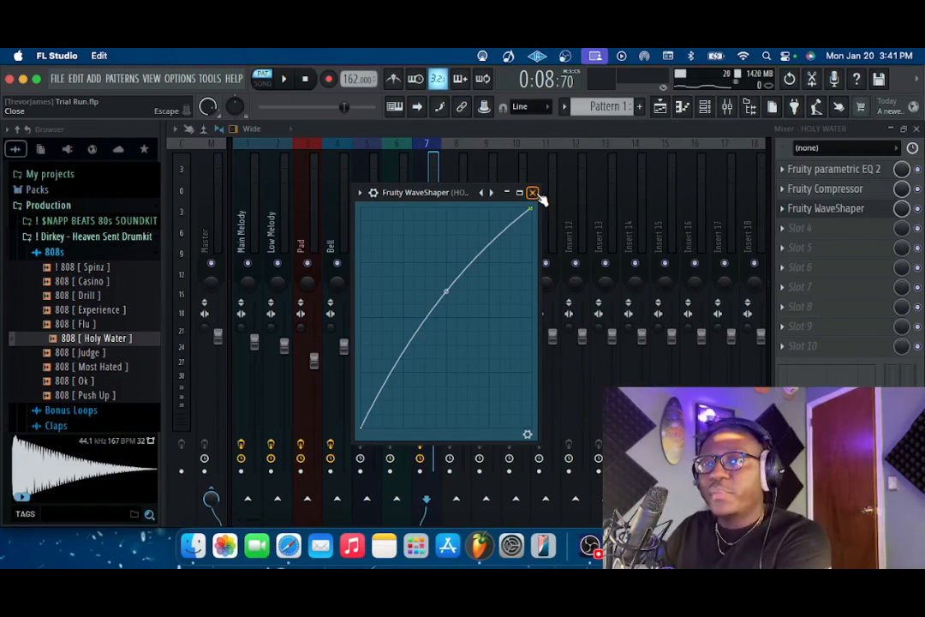
click(533, 192)
Step: Play the beat and bend the HOLY WATER WaveShaper curve slightly further upward
key(space)
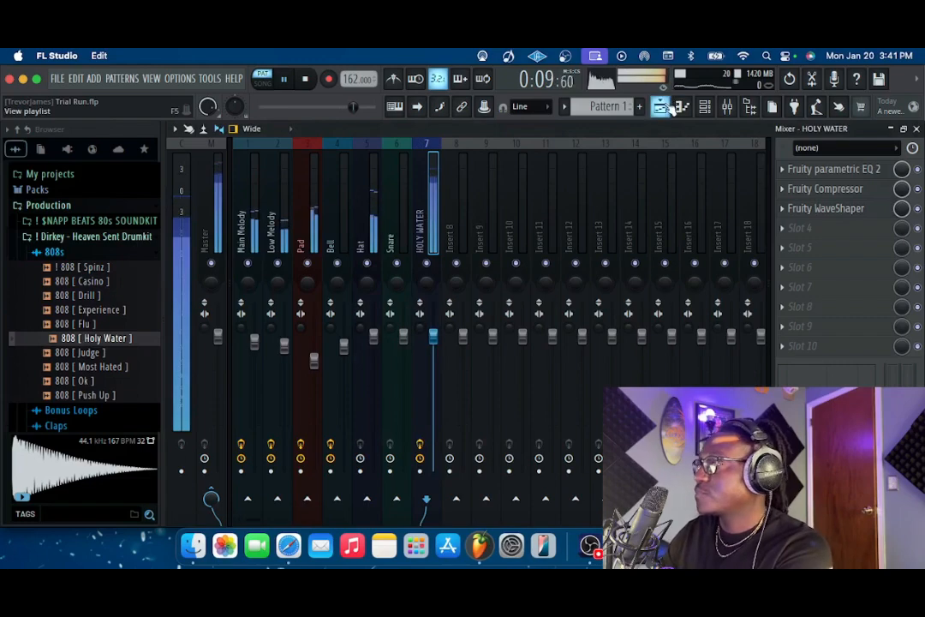
key(F5)
key(F5)
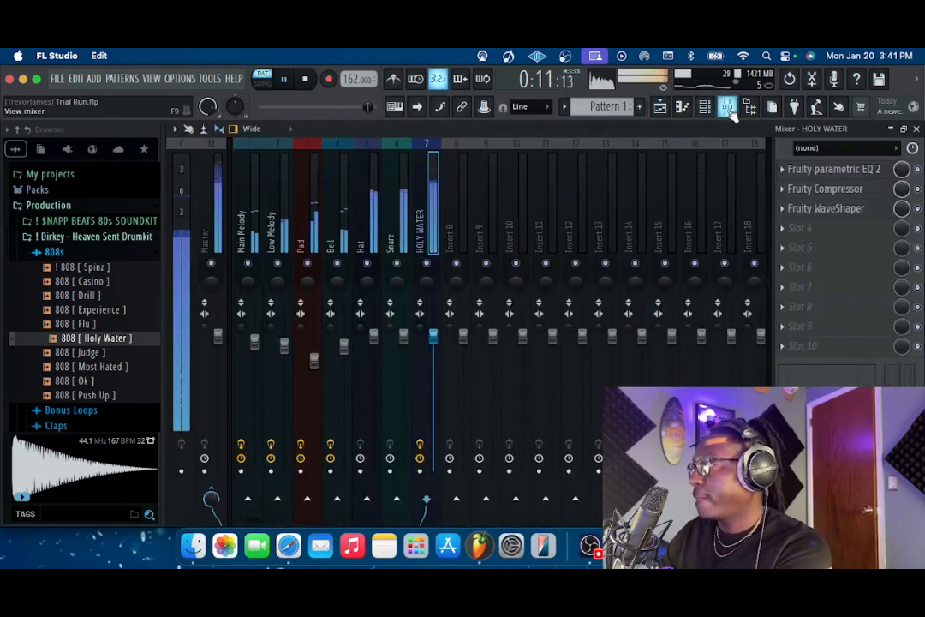
click(839, 210)
drag(445, 292, 445, 276)
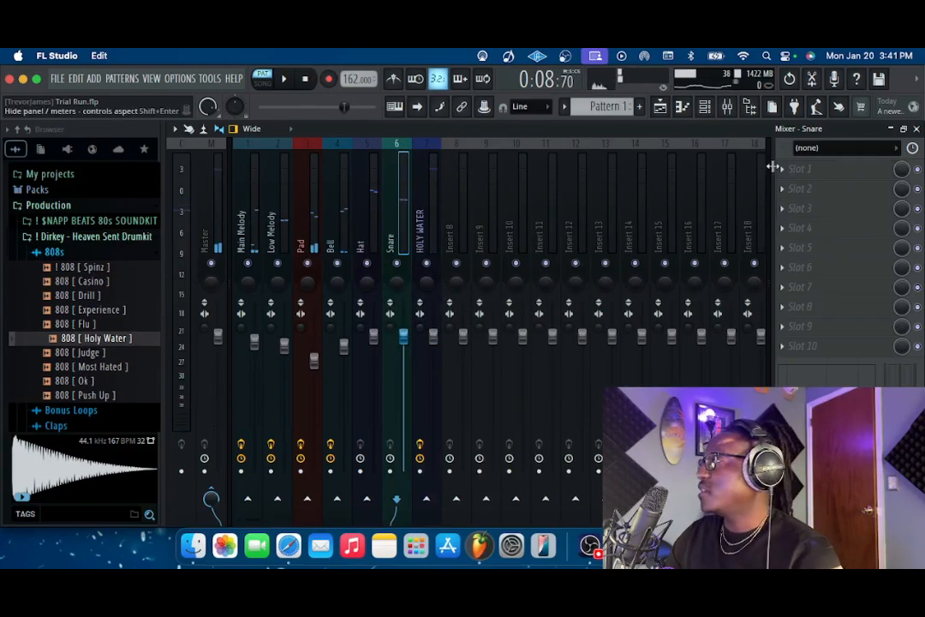
Step: Add Fruity Parametric EQ 2 in slot 1 of the Snare track and pull band 1 down to -18 dB at about 76 Hz
click(797, 169)
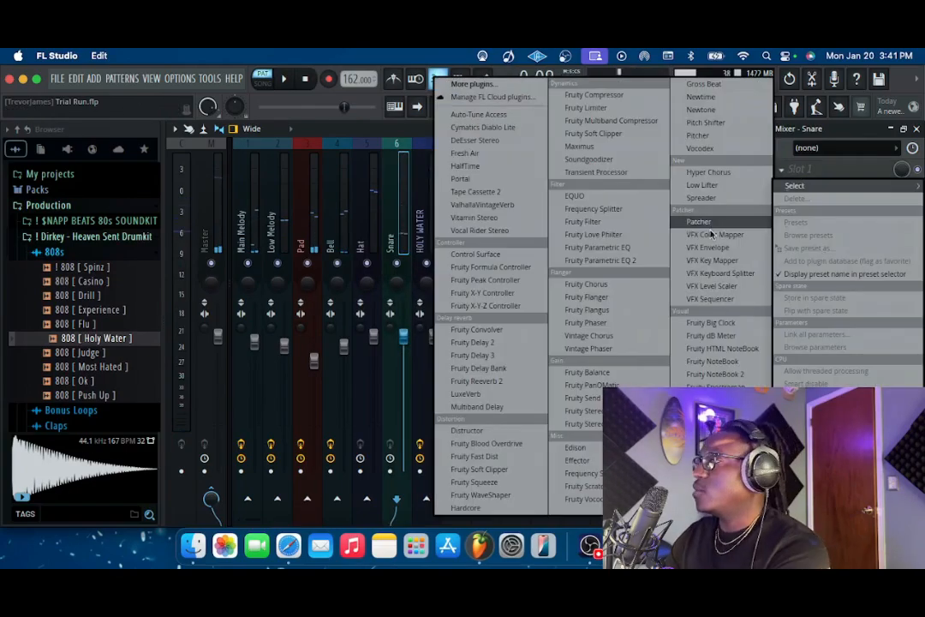
click(601, 260)
key(space)
drag(307, 380, 319, 456)
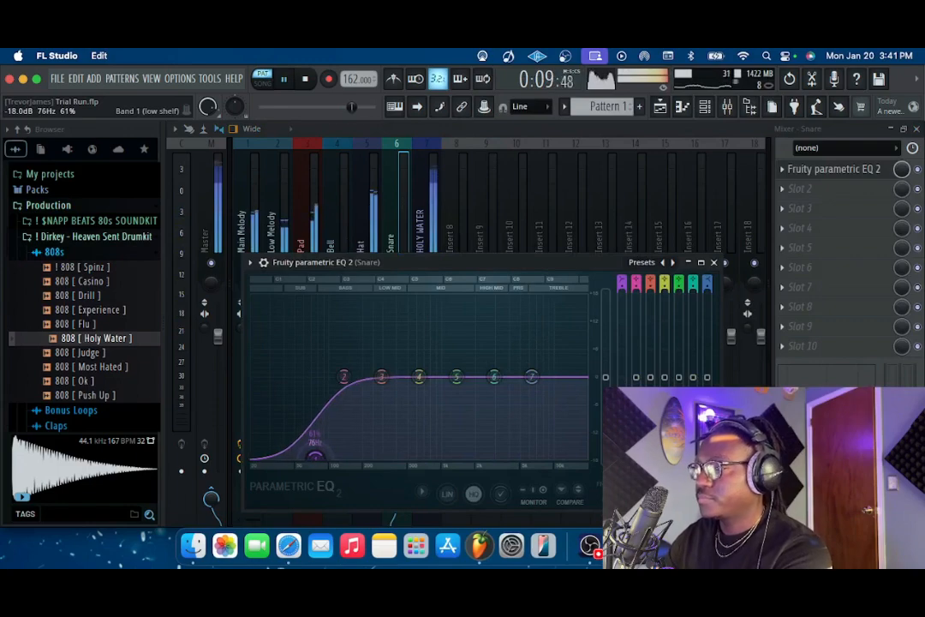
Step: Boost the Snare EQ's band 3 to about 3.4 dB at 296 Hz and band 7 to 2.9 dB at 5307 Hz
key(space)
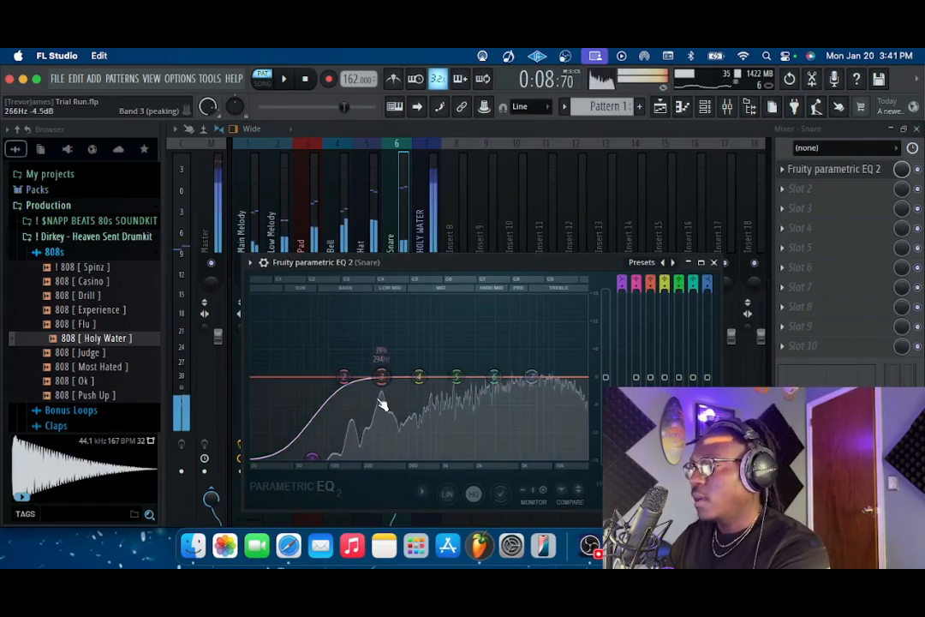
drag(382, 381, 382, 364)
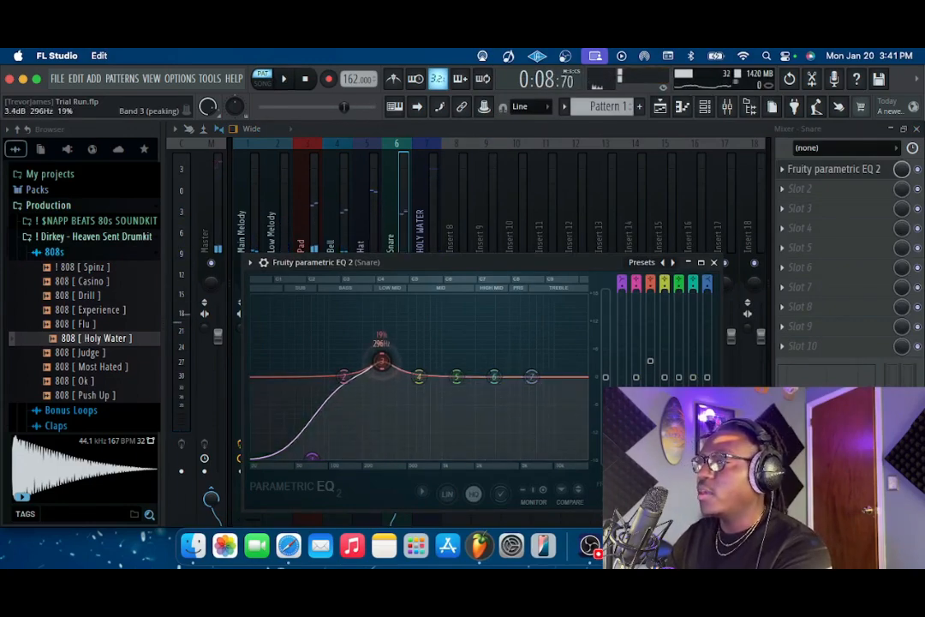
key(space)
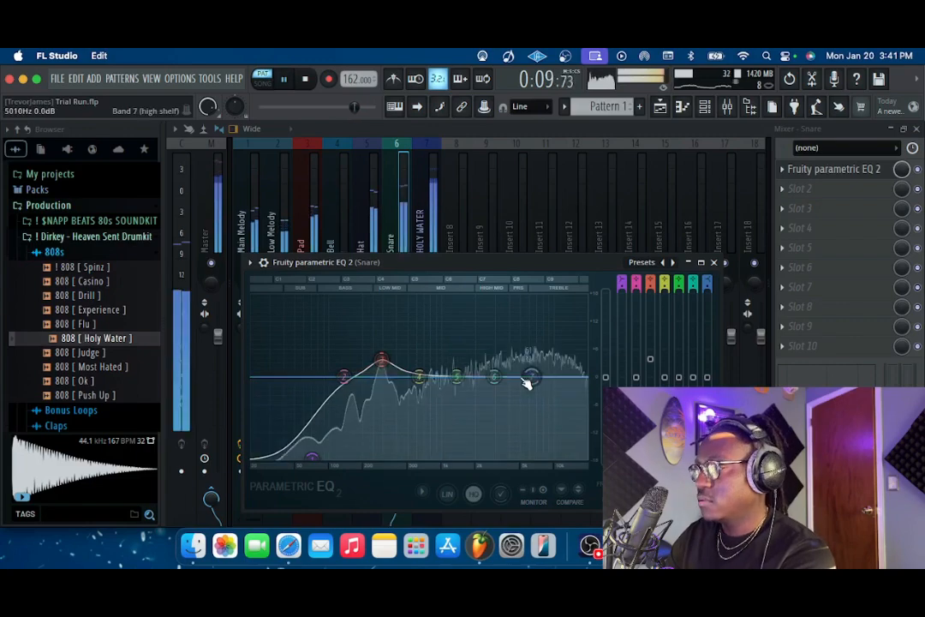
key(space)
drag(531, 377, 532, 364)
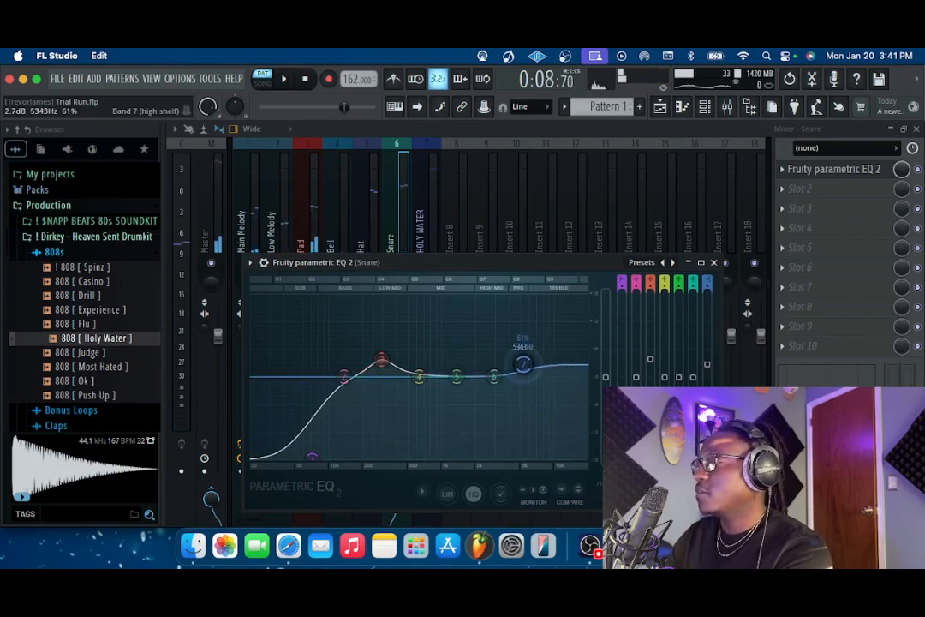
key(space)
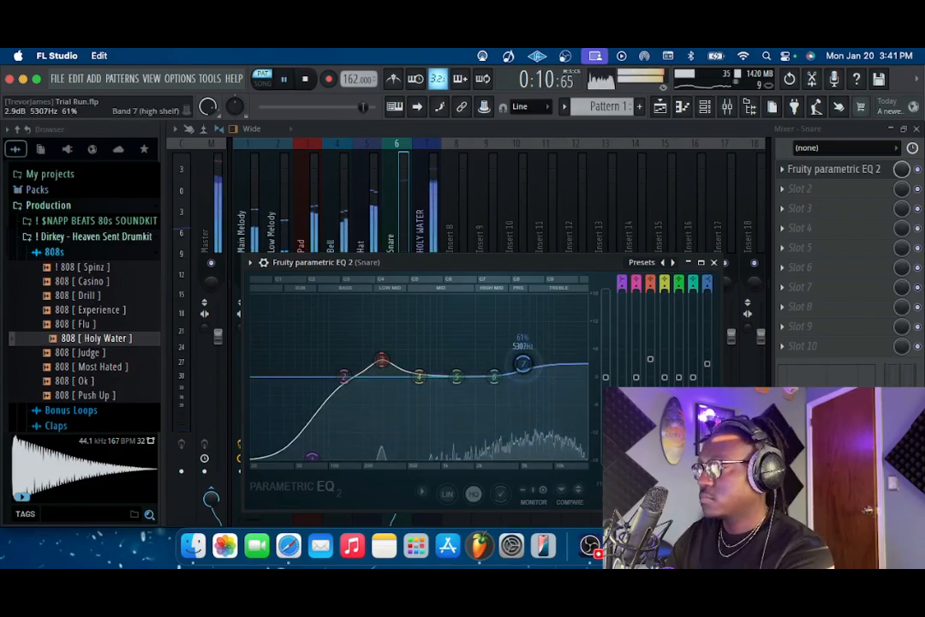
click(714, 262)
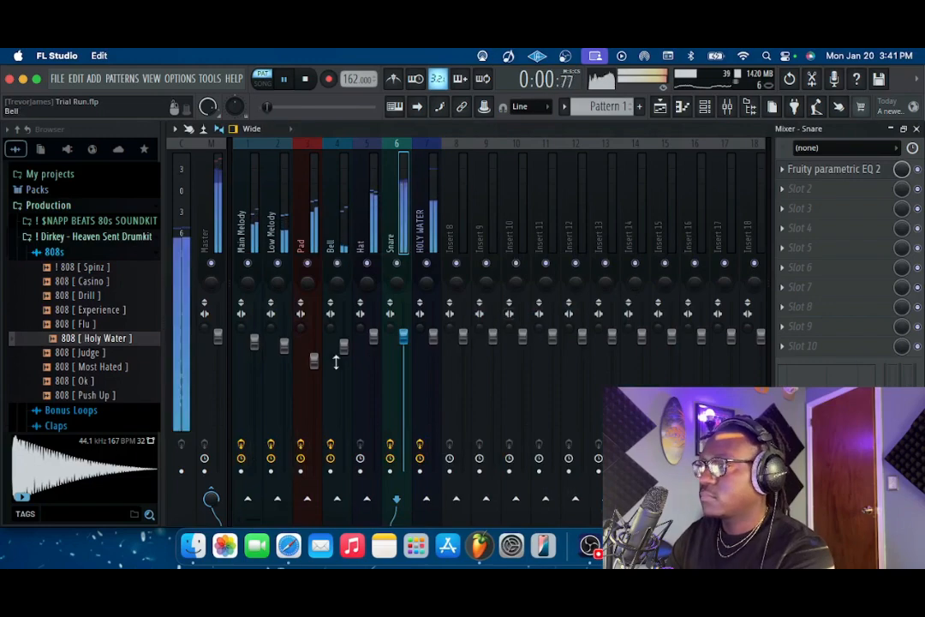
Step: Add Fruity Compressor in slot 2 of the Snare track with a threshold of -13.4 dB and a slightly raised gain
key(space)
click(804, 191)
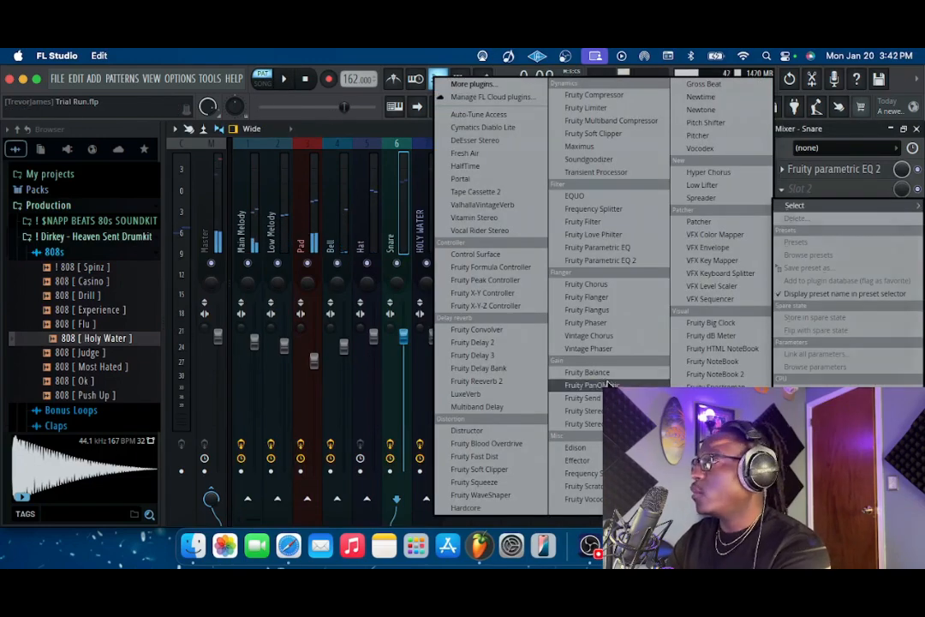
click(594, 95)
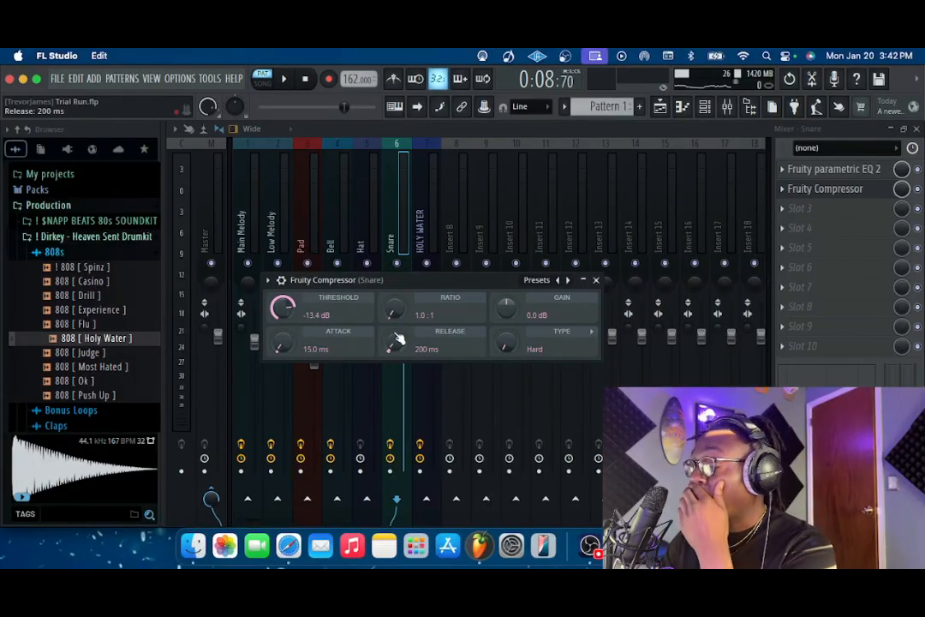
drag(442, 286, 436, 293)
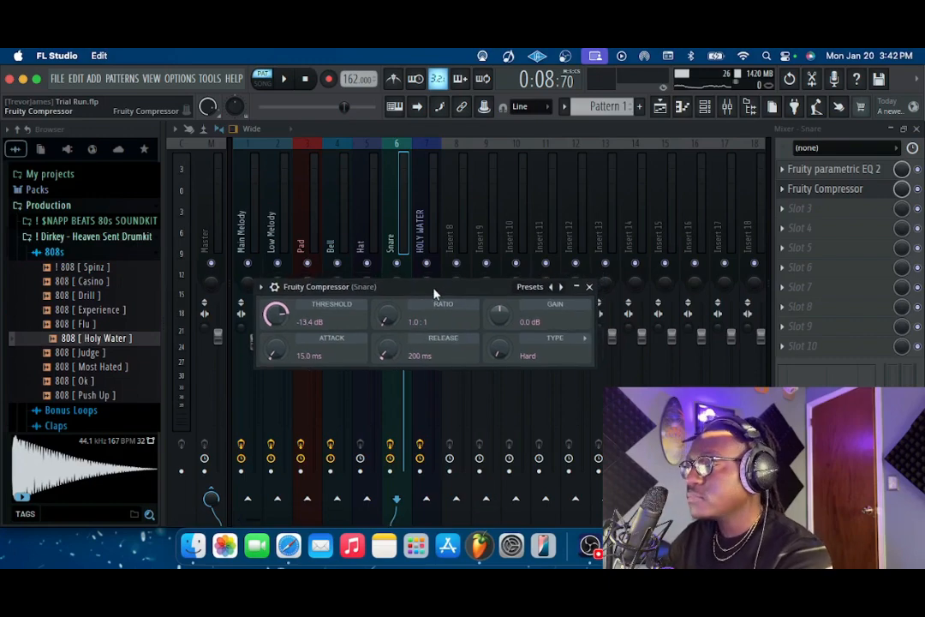
drag(500, 317, 500, 314)
key(space)
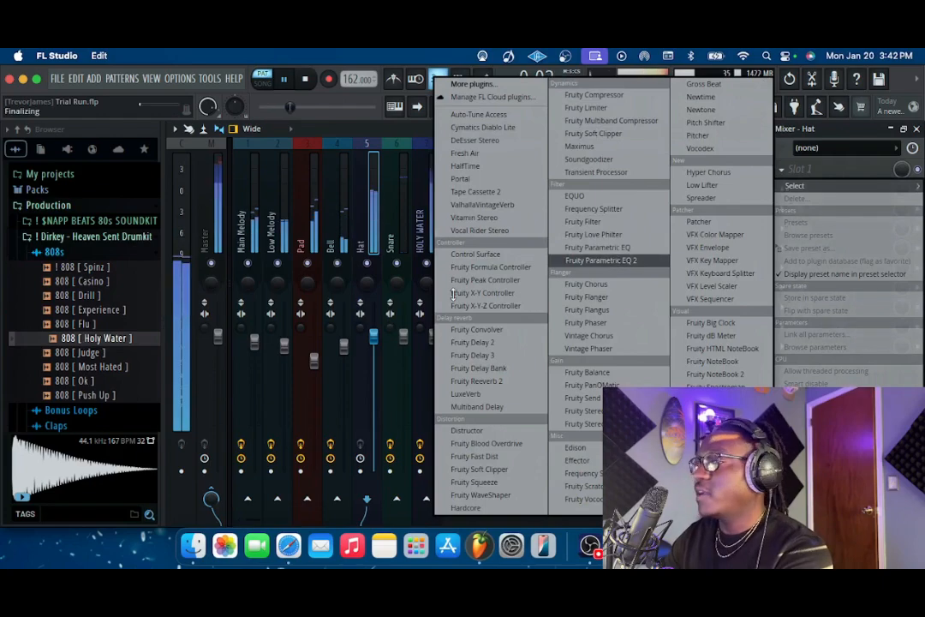
Step: Cut the Hat track's lows and boost band 7 to 2.3 dB at 6282 Hz with Fruity Parametric EQ 2, and add Fruity Compressor in slot 2
click(614, 258)
drag(252, 424, 438, 442)
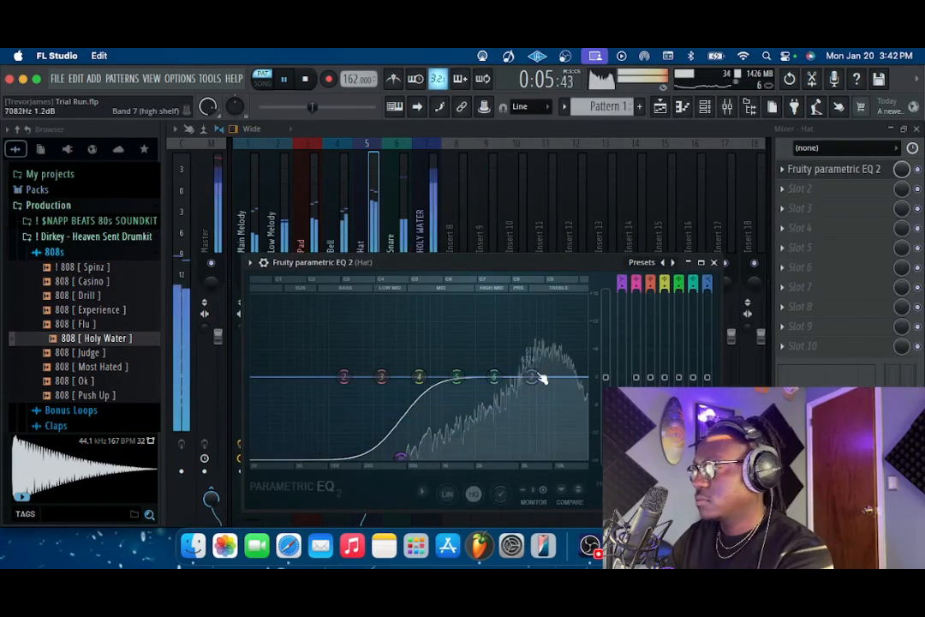
drag(531, 377, 531, 367)
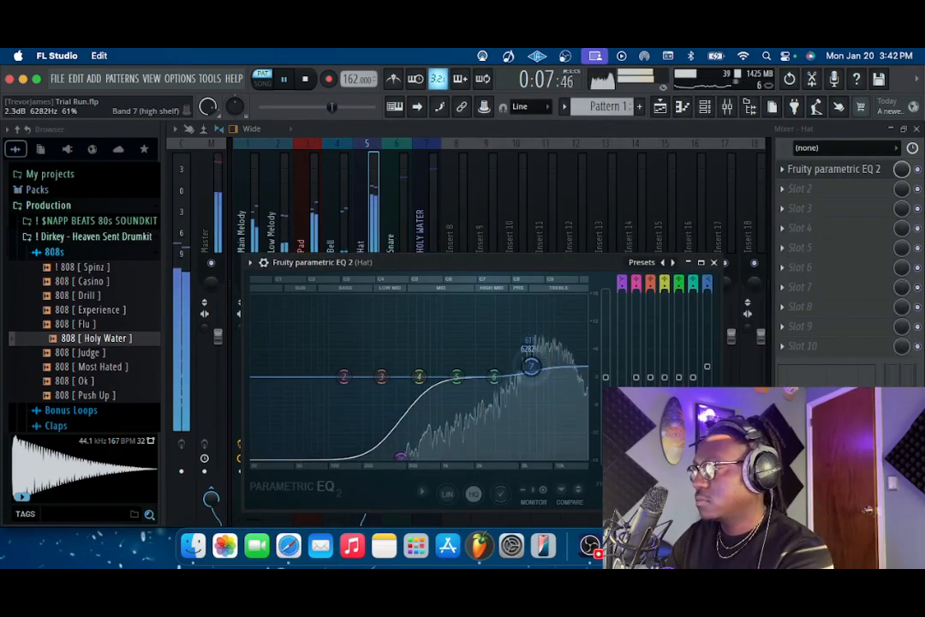
click(717, 263)
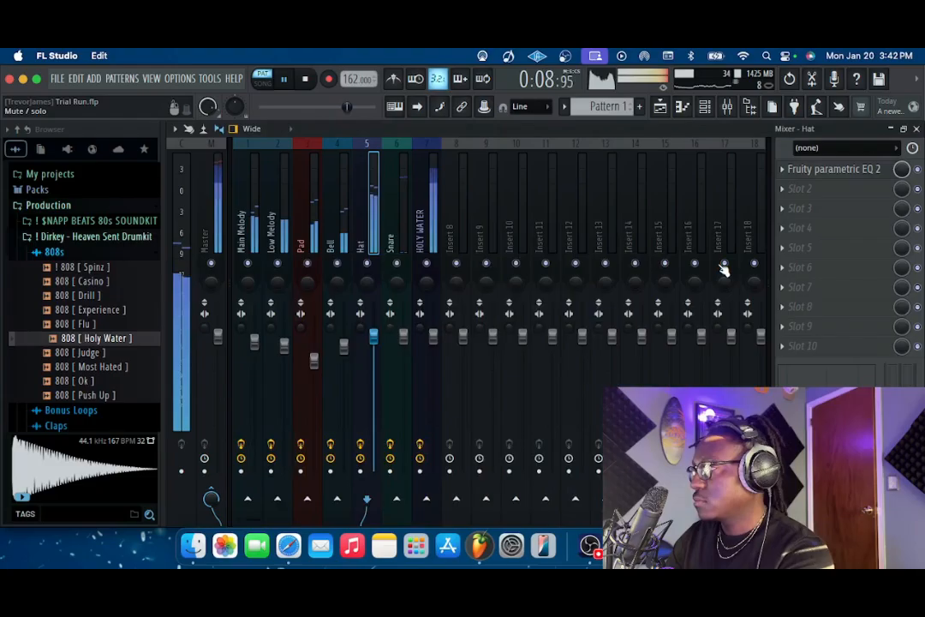
click(797, 190)
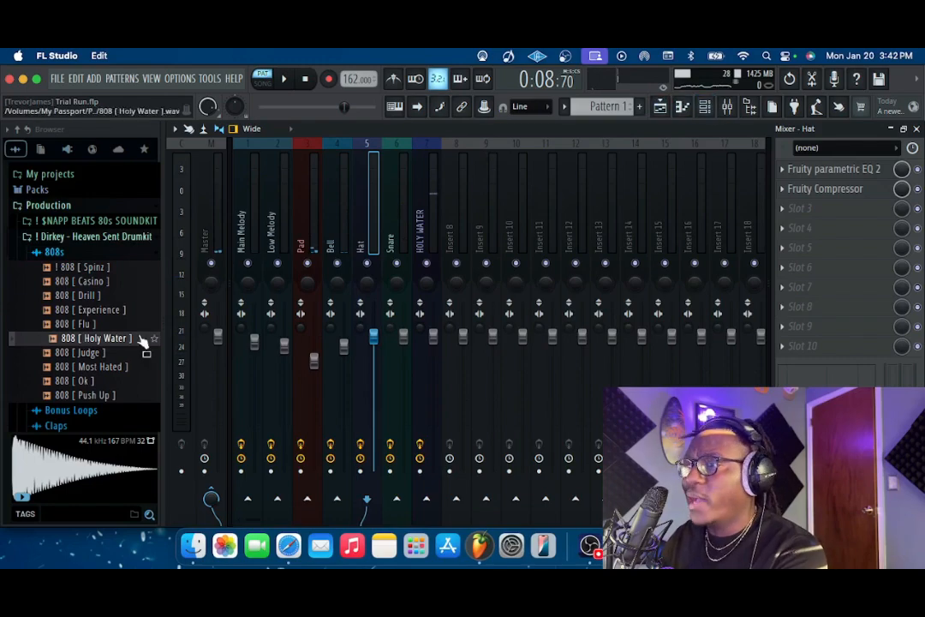
Step: Add the Open Hat [ Motion ] sample as a channel named O HAT between Hat and Snare, routed to mixer track 8
click(68, 254)
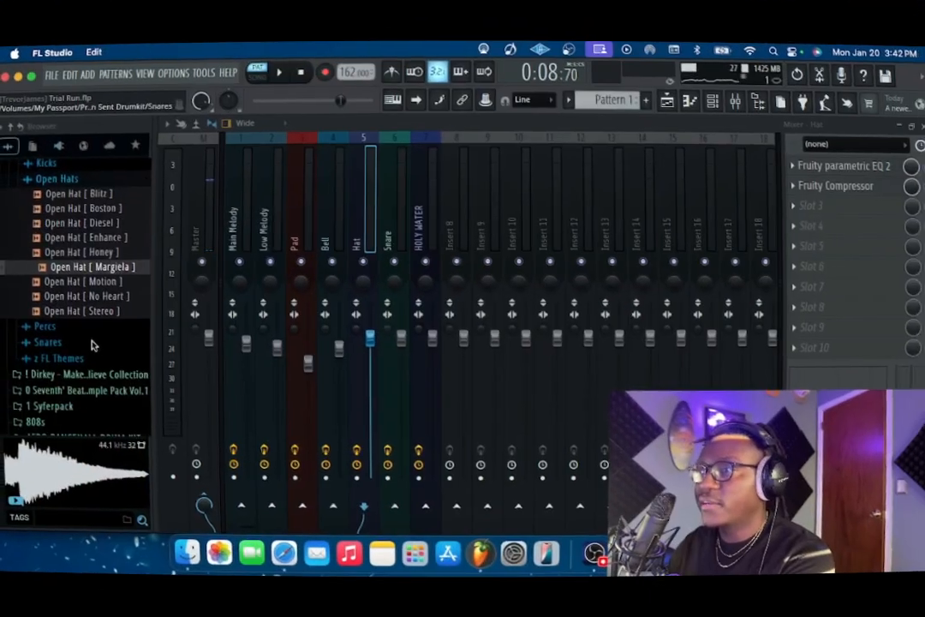
click(101, 285)
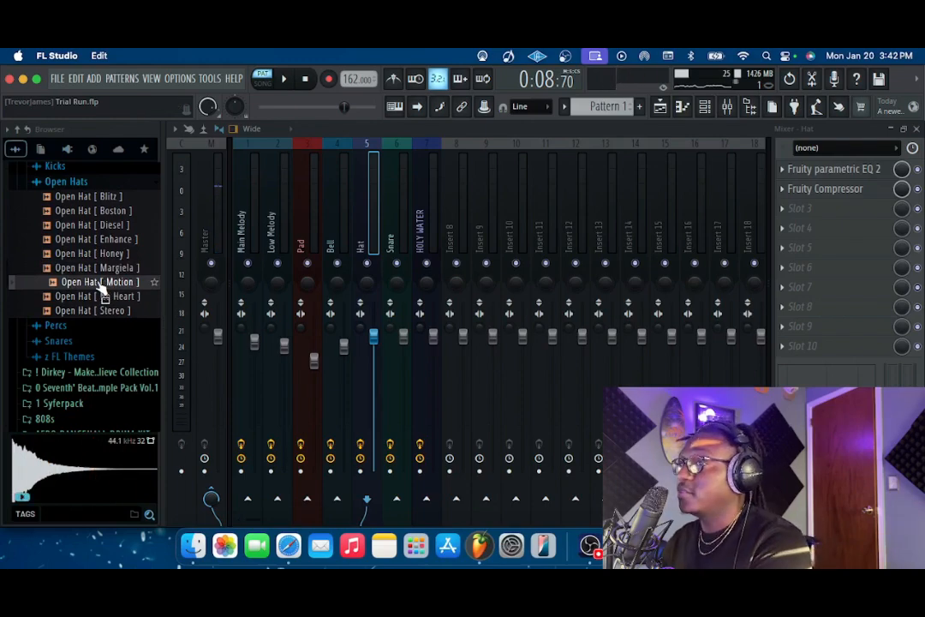
scroll(101, 290, up, 5)
scroll(98, 334, down, 2)
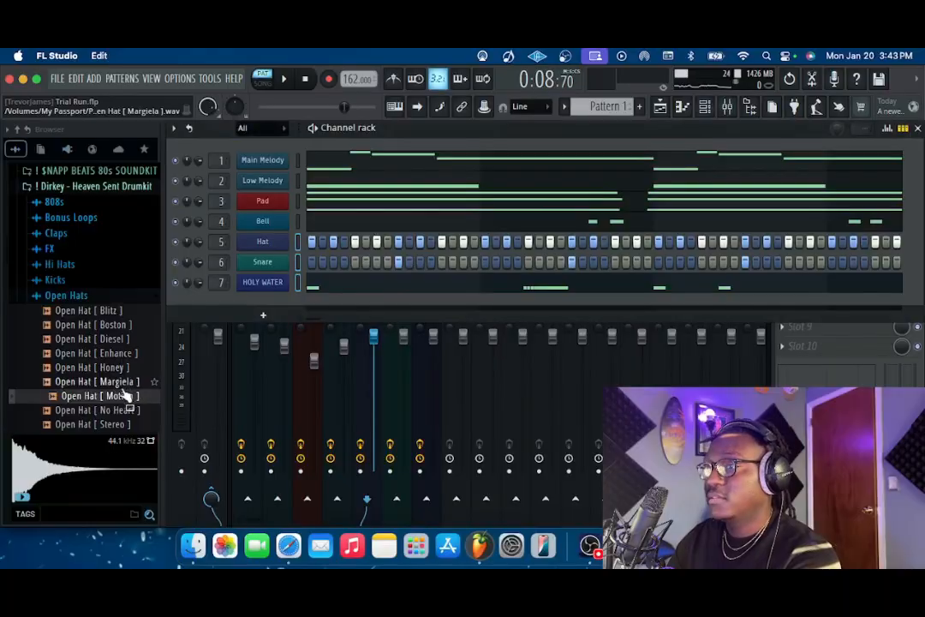
drag(98, 395, 279, 265)
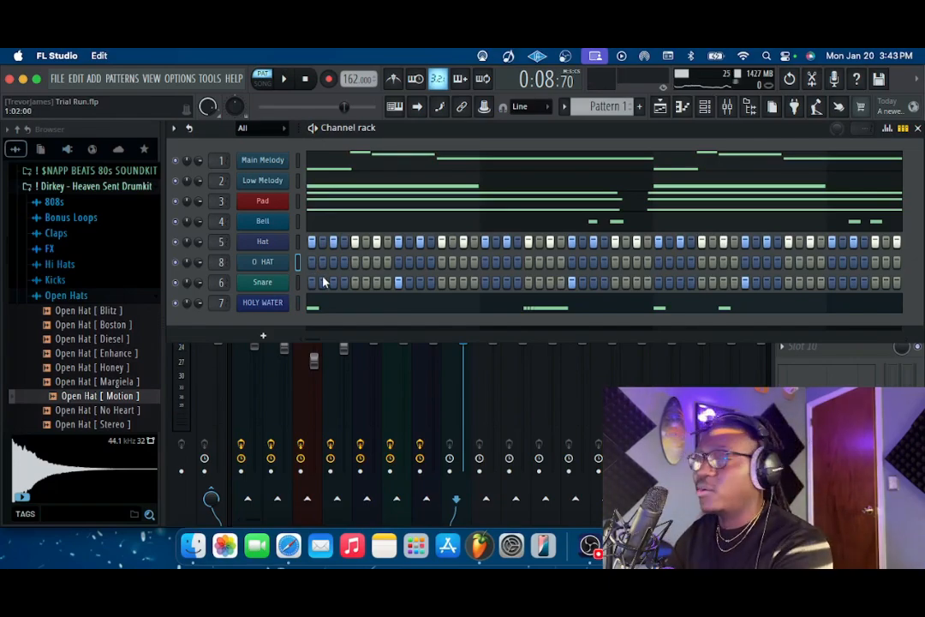
key(space)
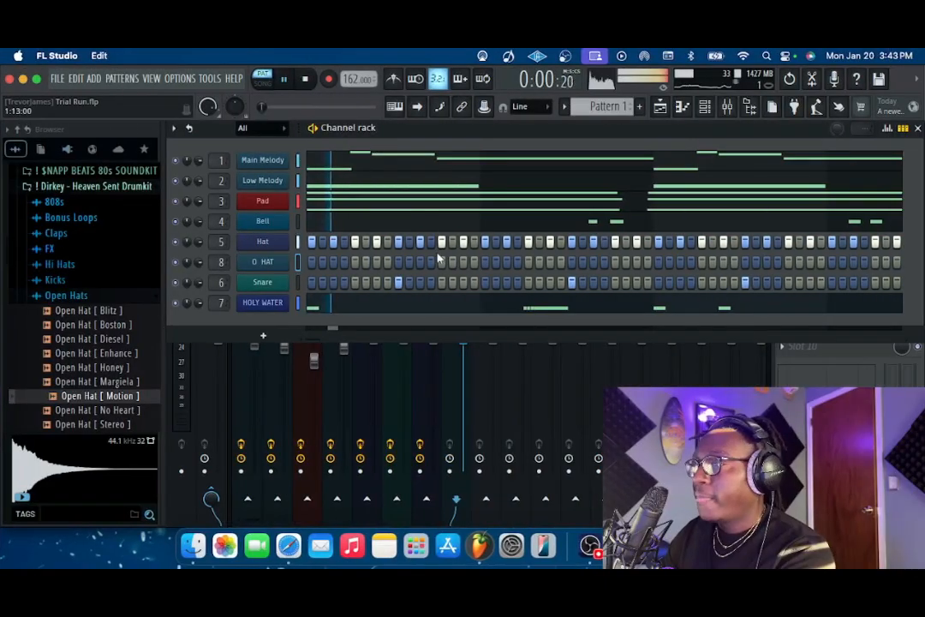
click(486, 262)
key(space)
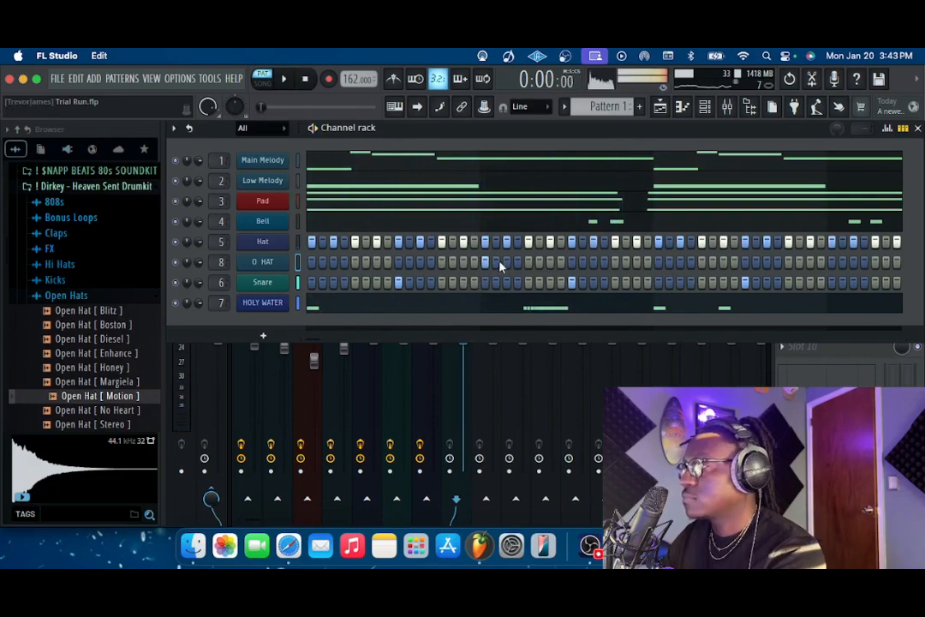
key(space)
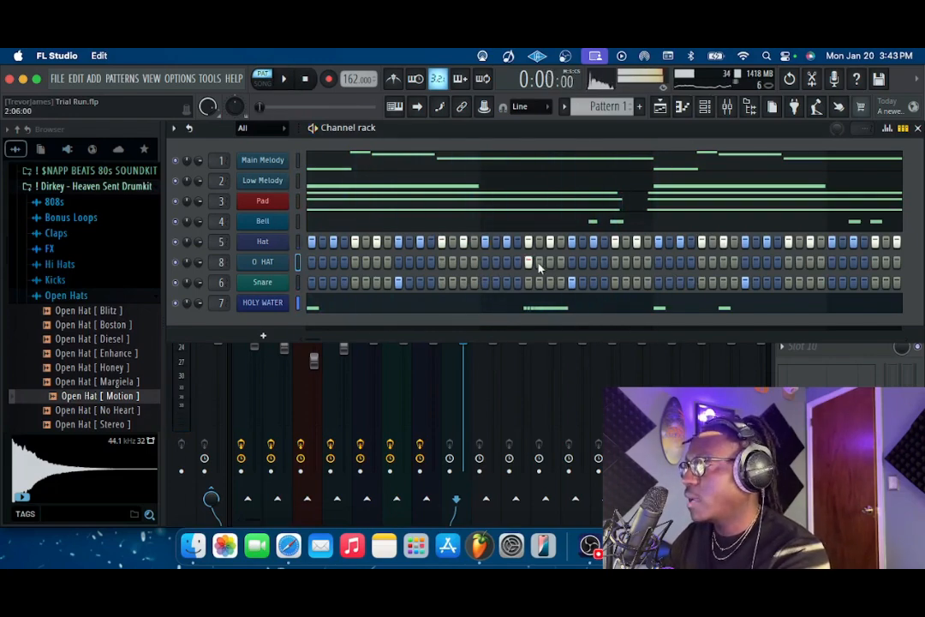
key(space)
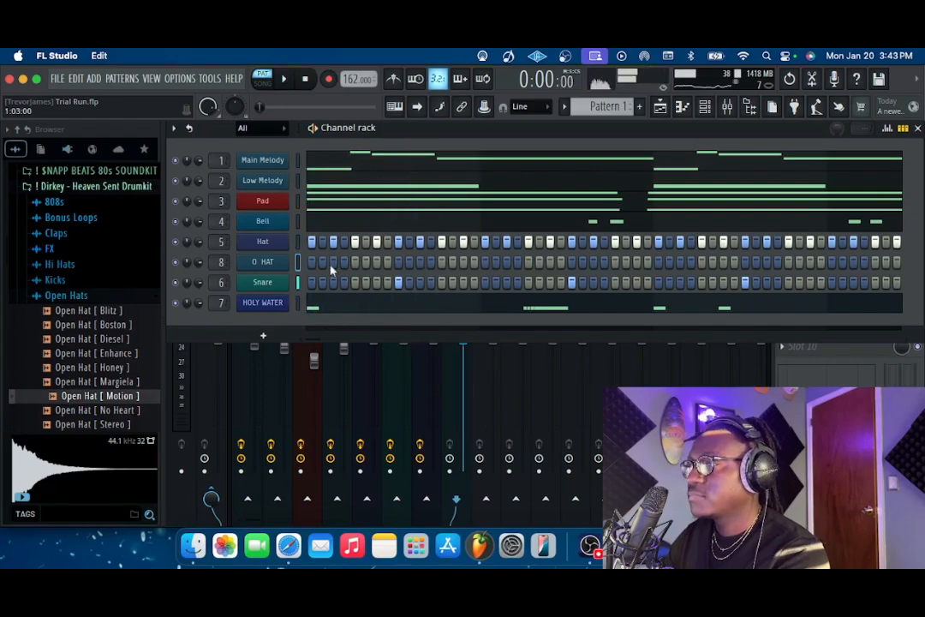
Step: Place open-hat hits on steps 1 and 33 of the O HAT channel and duplicate them at bars 5 and 7
key(space)
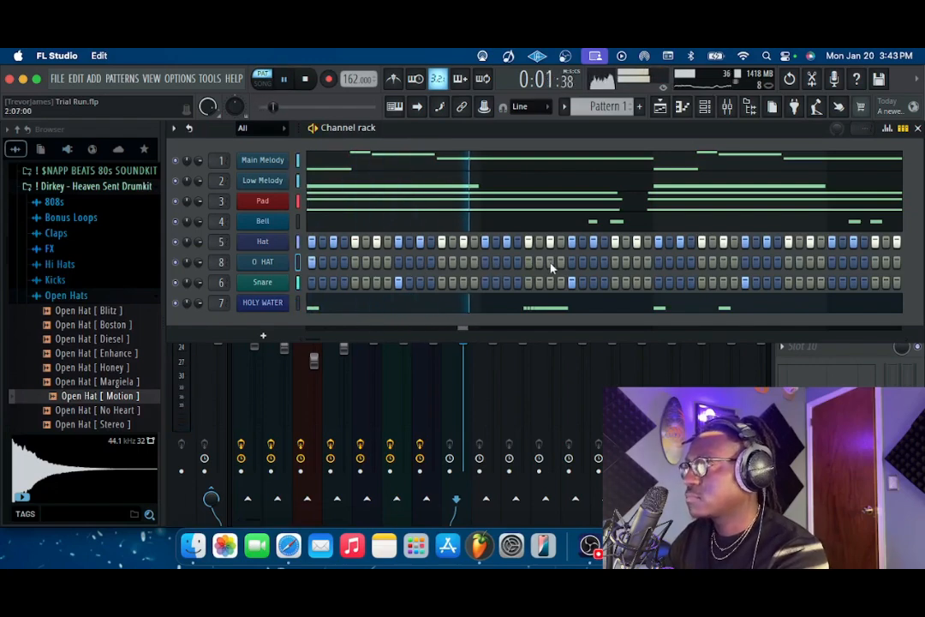
click(661, 264)
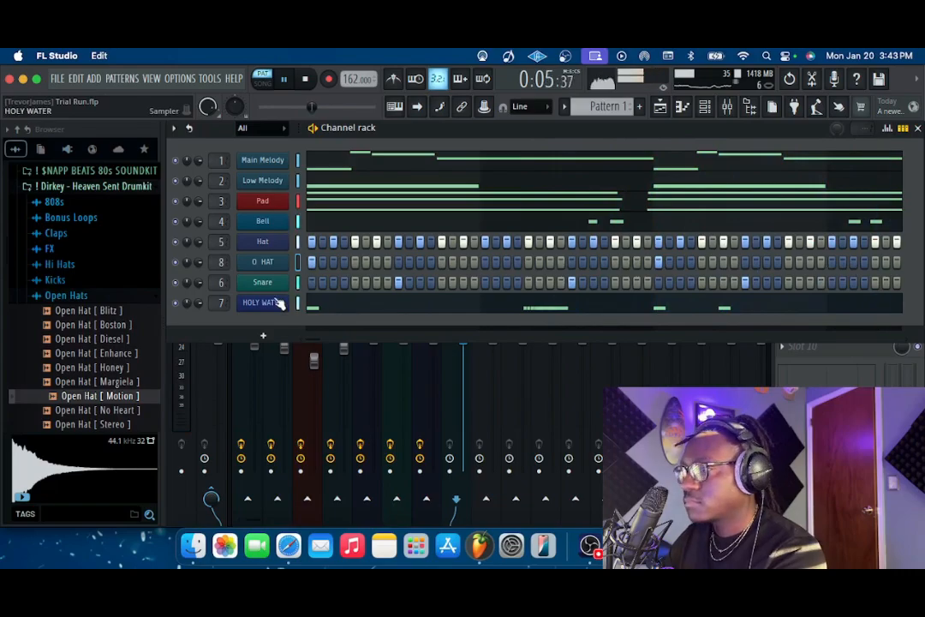
key(space)
right_click(274, 262)
click(322, 263)
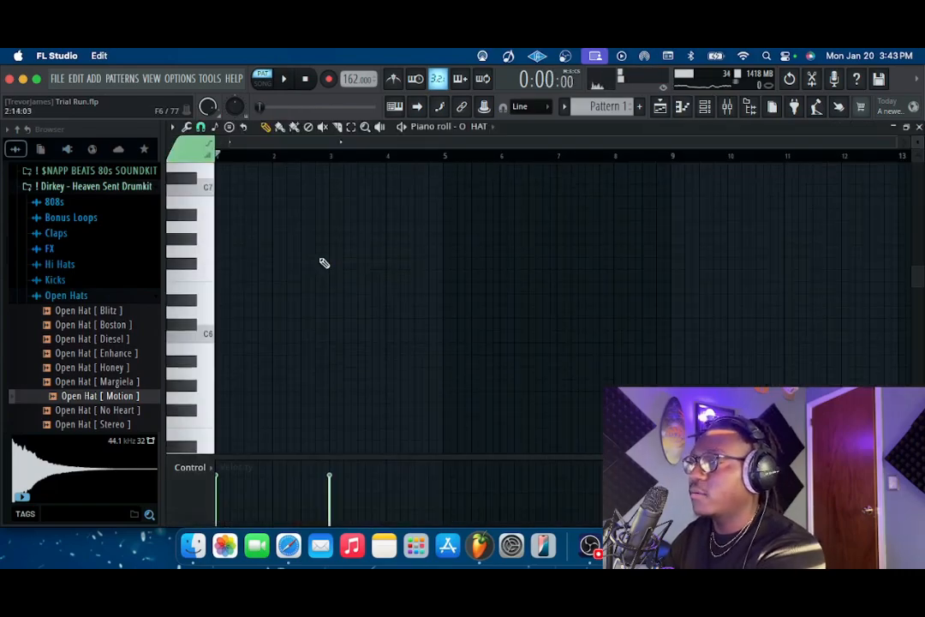
key(F6)
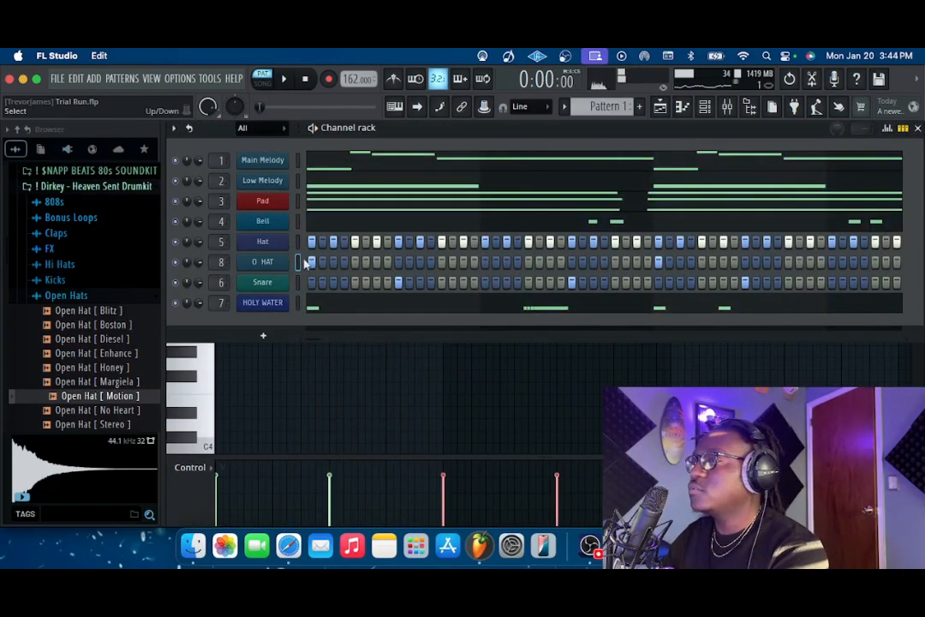
Step: Lengthen the Hat note on the second beat of bar 1 and chop it into a roll with the chopper's default pattern
right_click(262, 244)
click(308, 240)
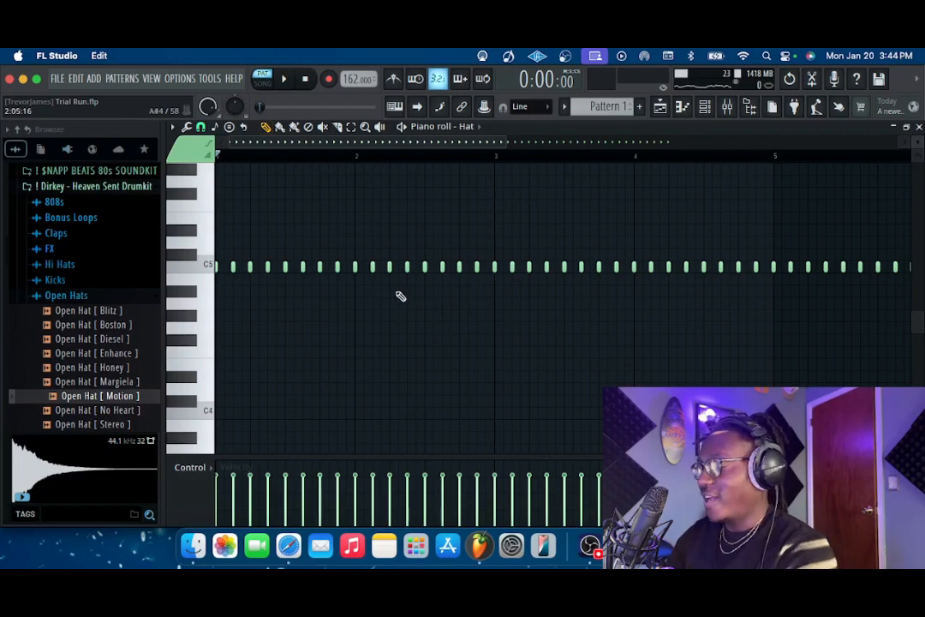
scroll(381, 297, up, 2)
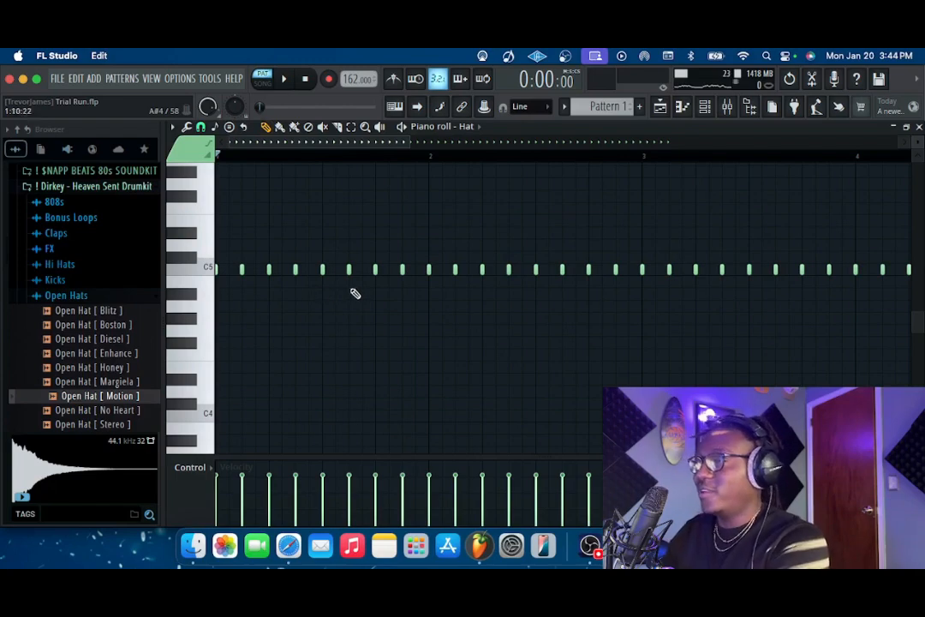
scroll(366, 285, up, 3)
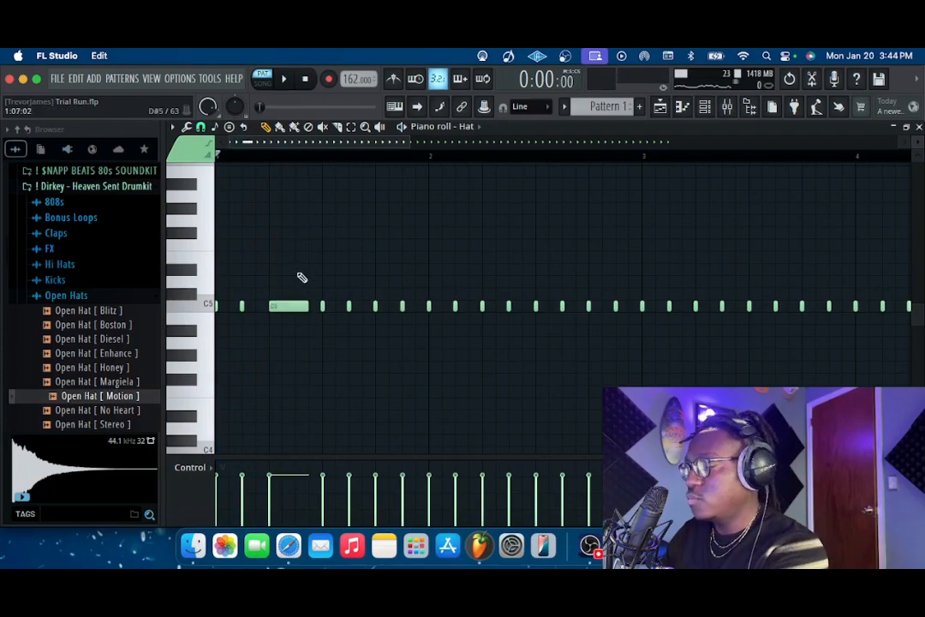
key(alt+u)
key(space)
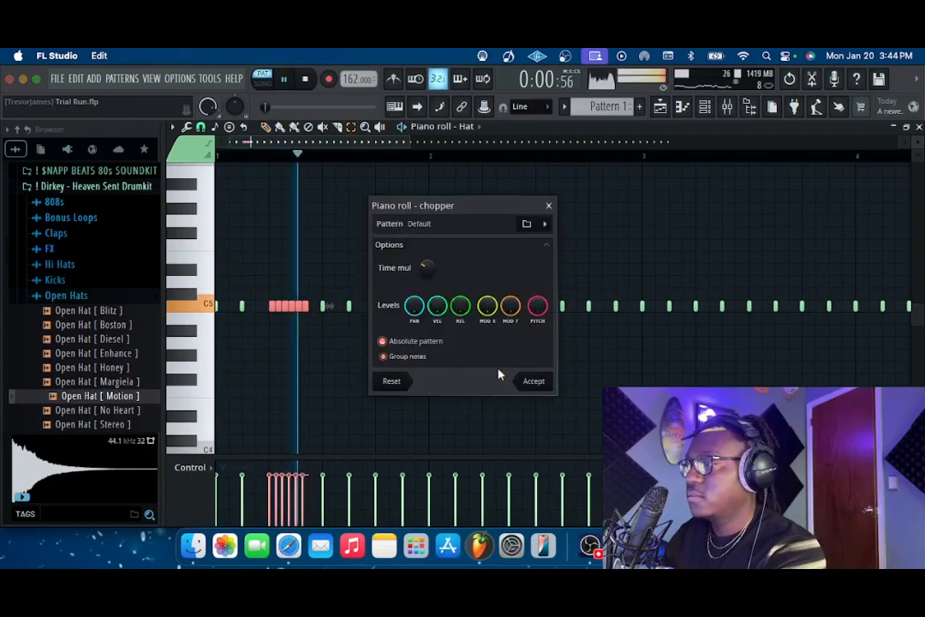
click(545, 381)
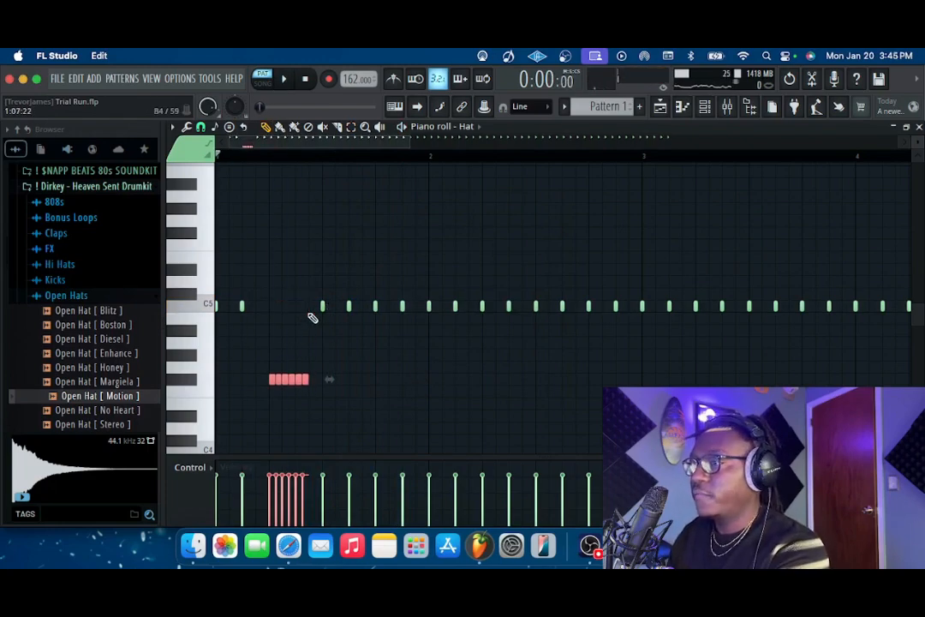
Step: Lower the chopped hi-hat roll and the single Hat note following it to D#4, auditioning the pattern
key(space)
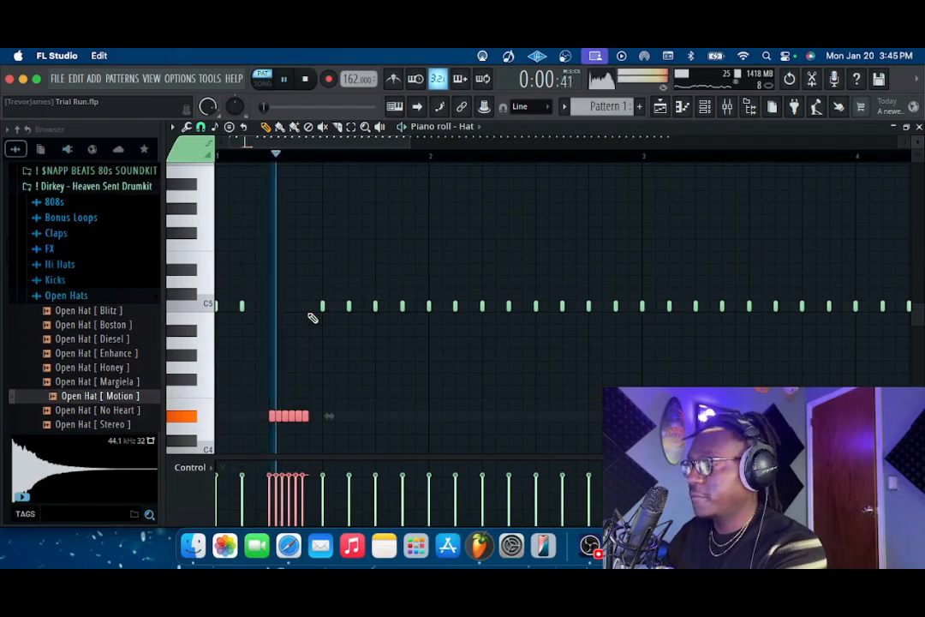
key(space)
super+click(340, 332)
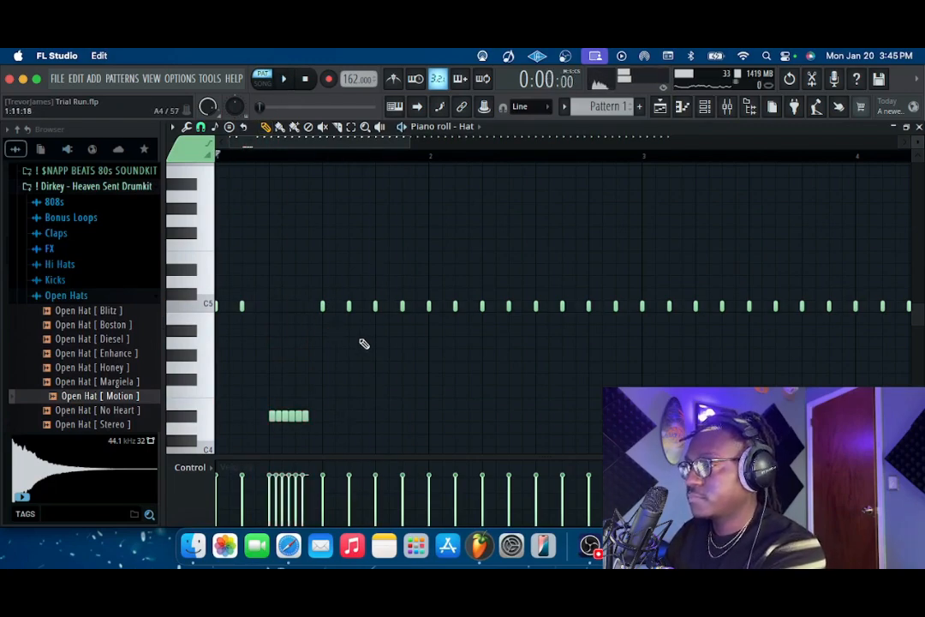
key(space)
key(space)
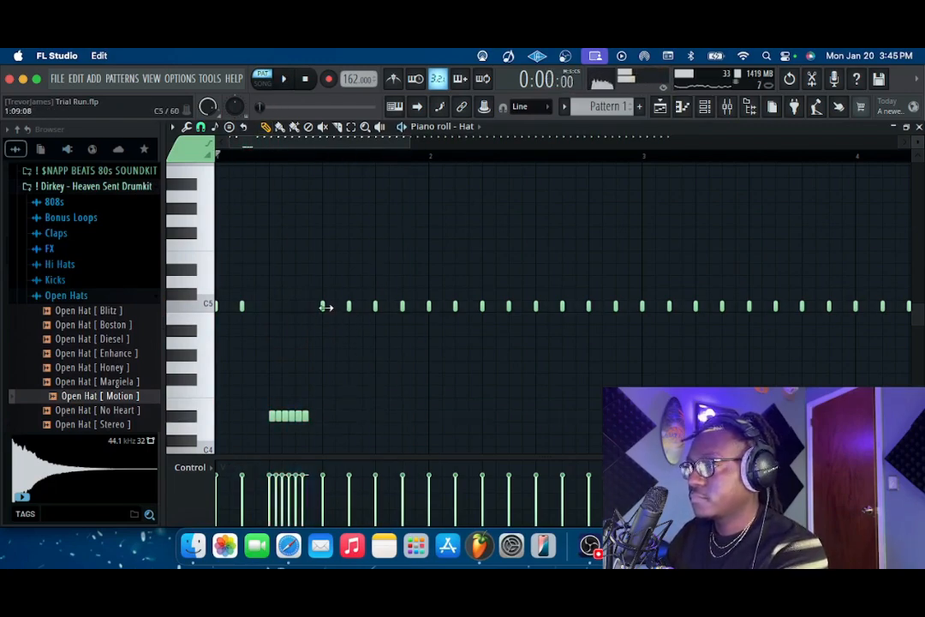
drag(324, 312, 326, 413)
key(space)
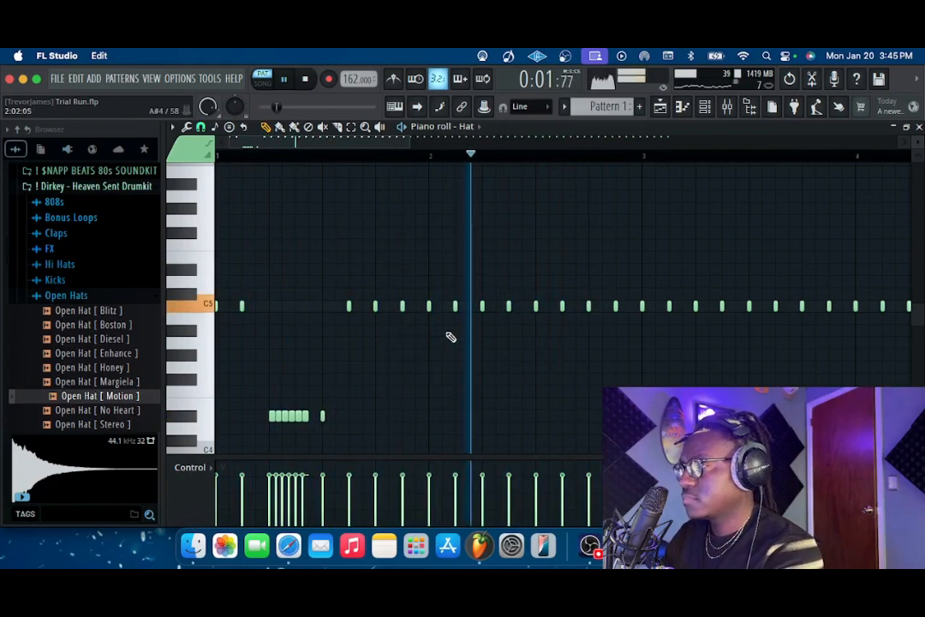
Step: Add low Hat hits at F#4 on step 15 of bar 1 and steps 3 and 11 of bar 2, followed by D4 and A3
click(411, 379)
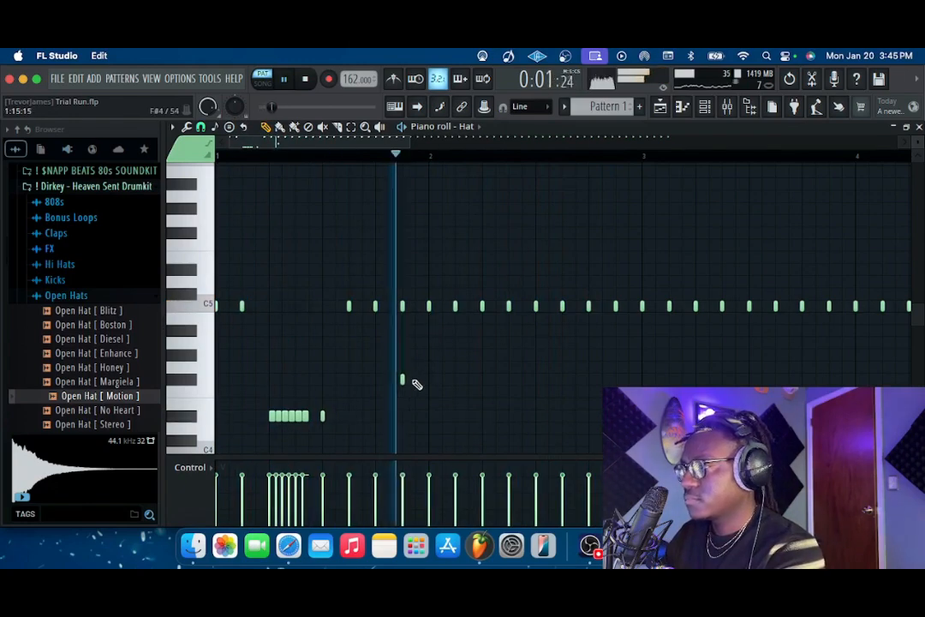
click(456, 380)
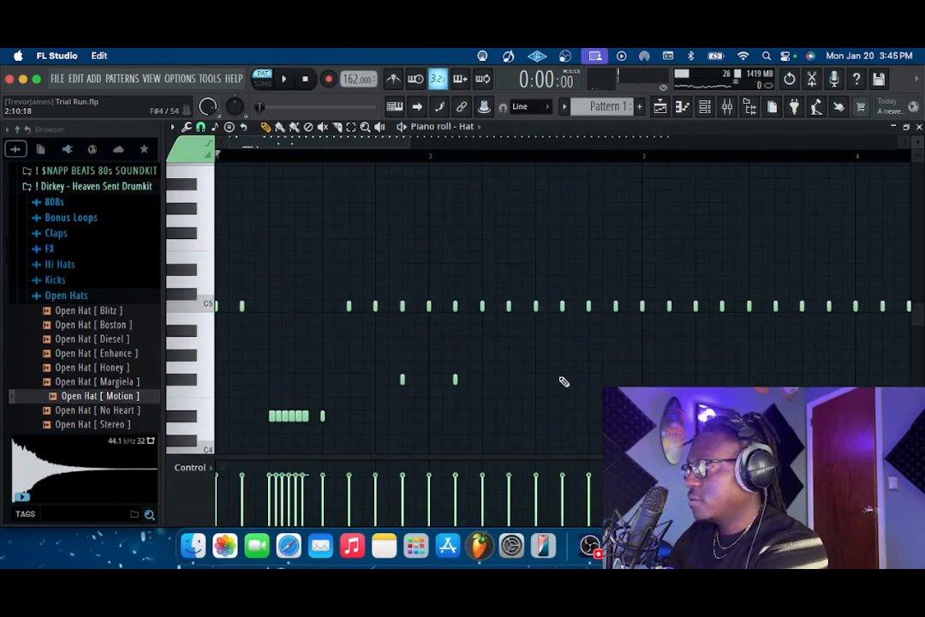
scroll(191, 415, down, 3)
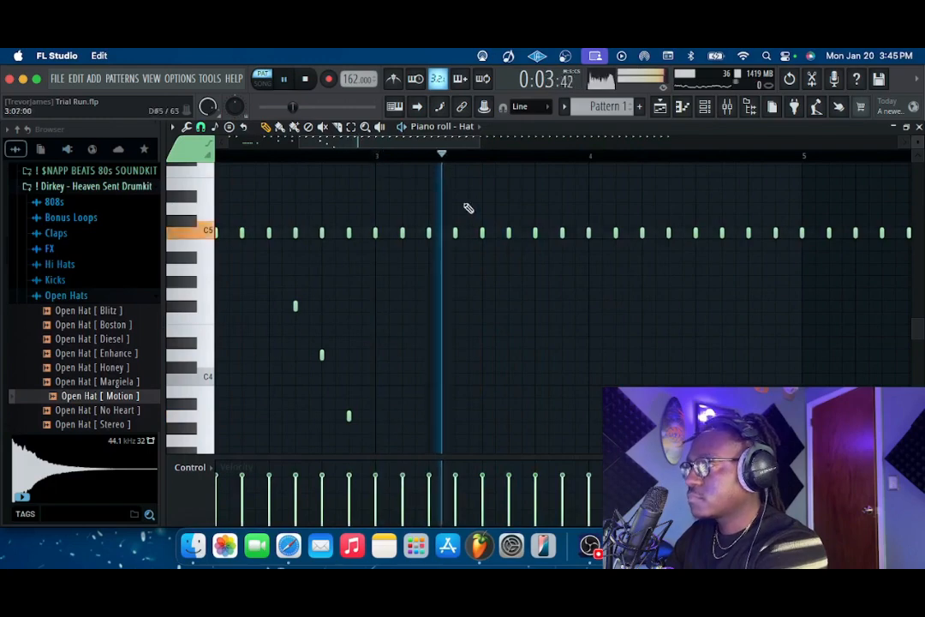
Step: Add Hat hits at C5 layered with F4 on steps 2 and 10 of bar 4, auditioning from bar 3
key(space)
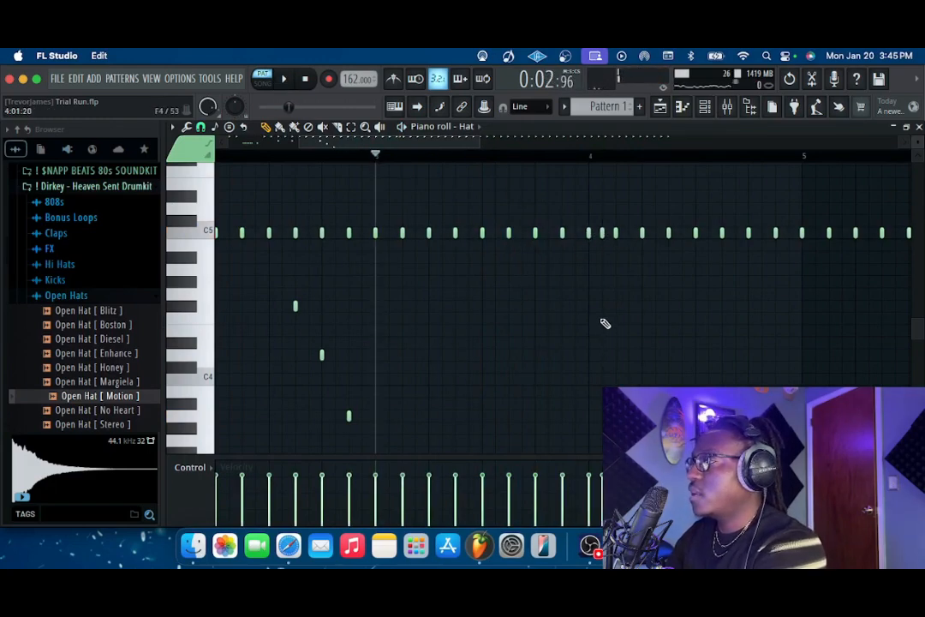
key(space)
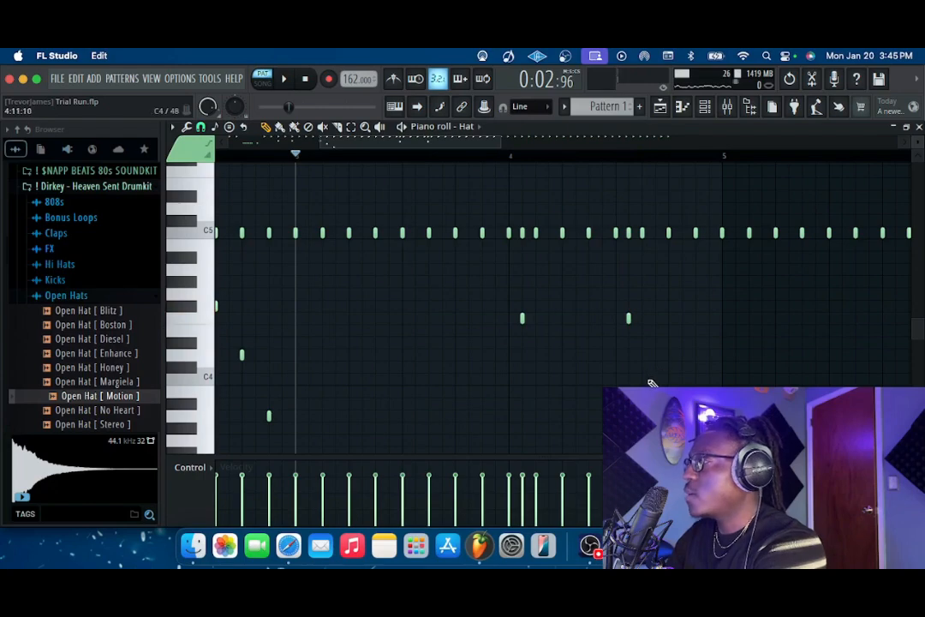
click(589, 157)
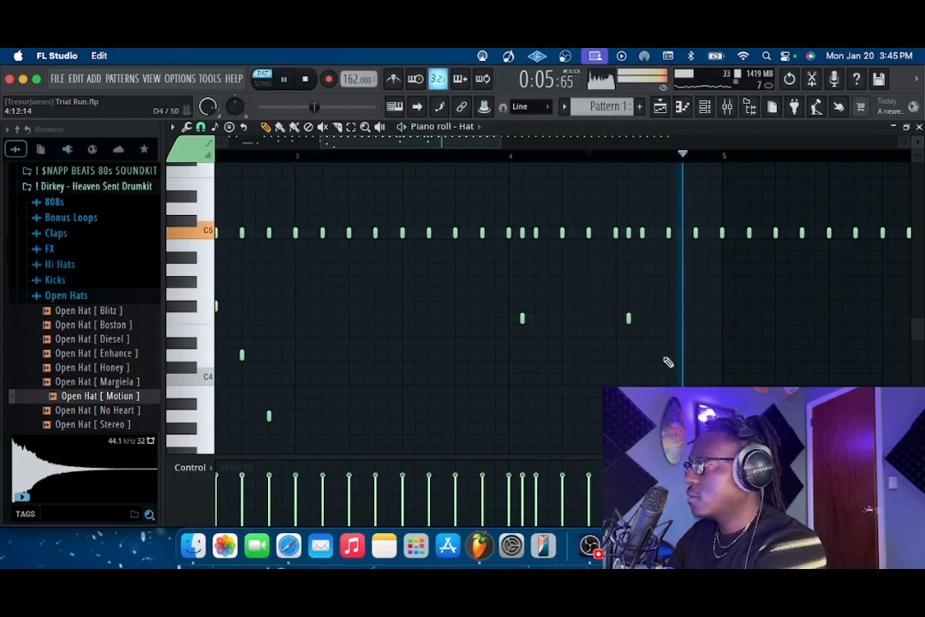
key(space)
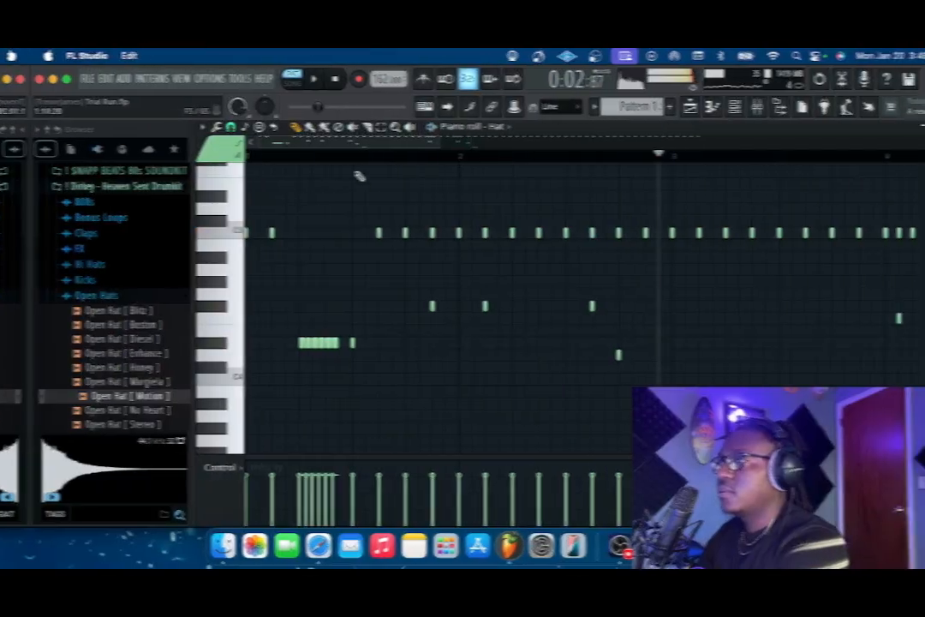
Step: Add a D#4 Hat hit on step 13 of bar 4 and a layered C5 and D4 hit on step 10 of bar 3
click(250, 157)
key(space)
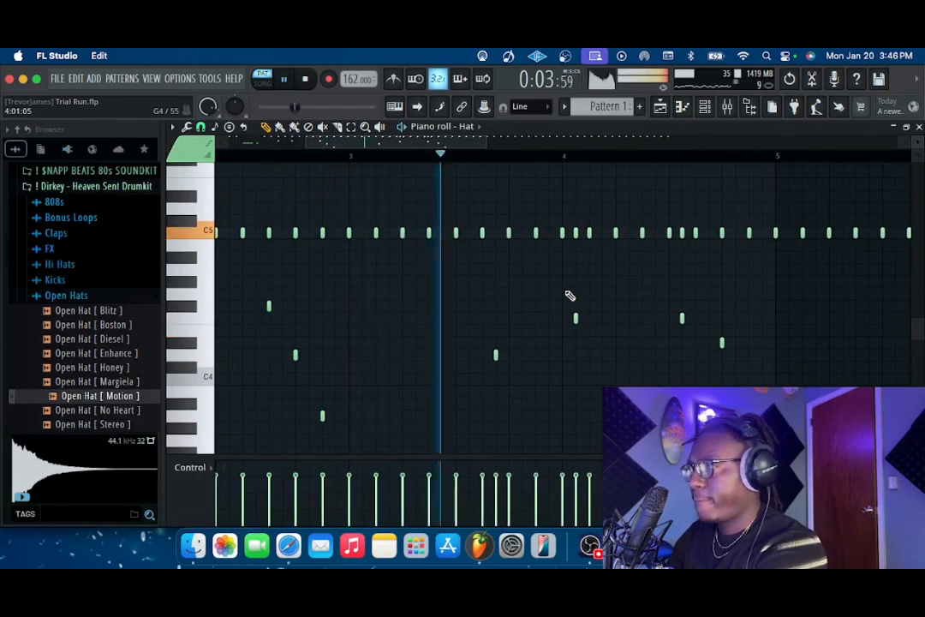
key(space)
right_click(496, 355)
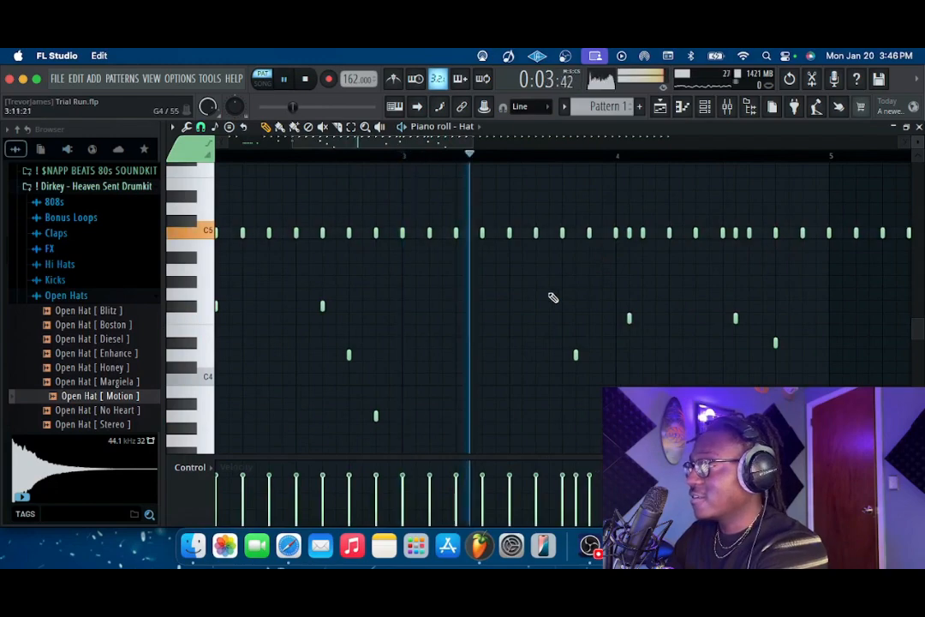
key(space)
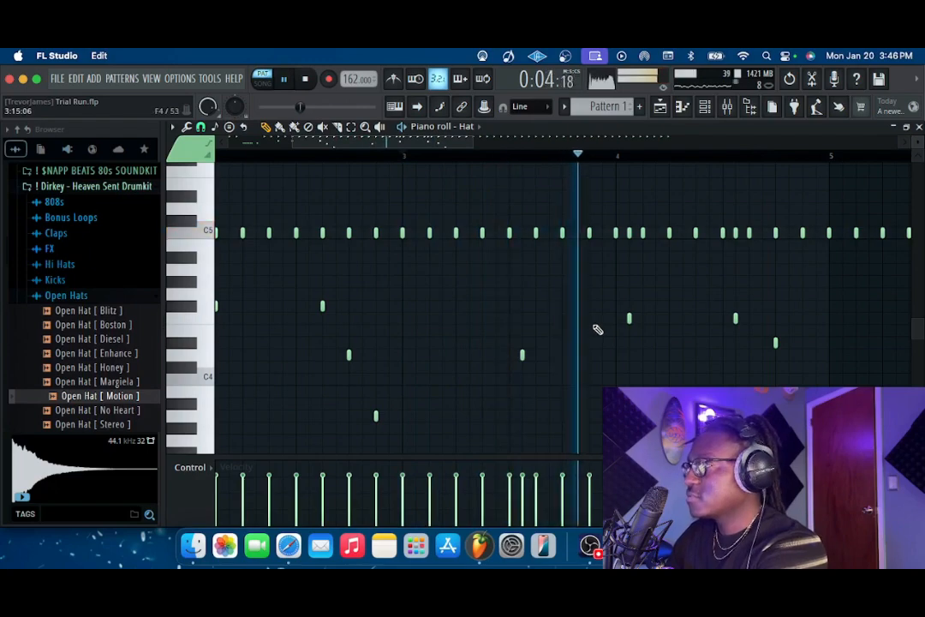
key(space)
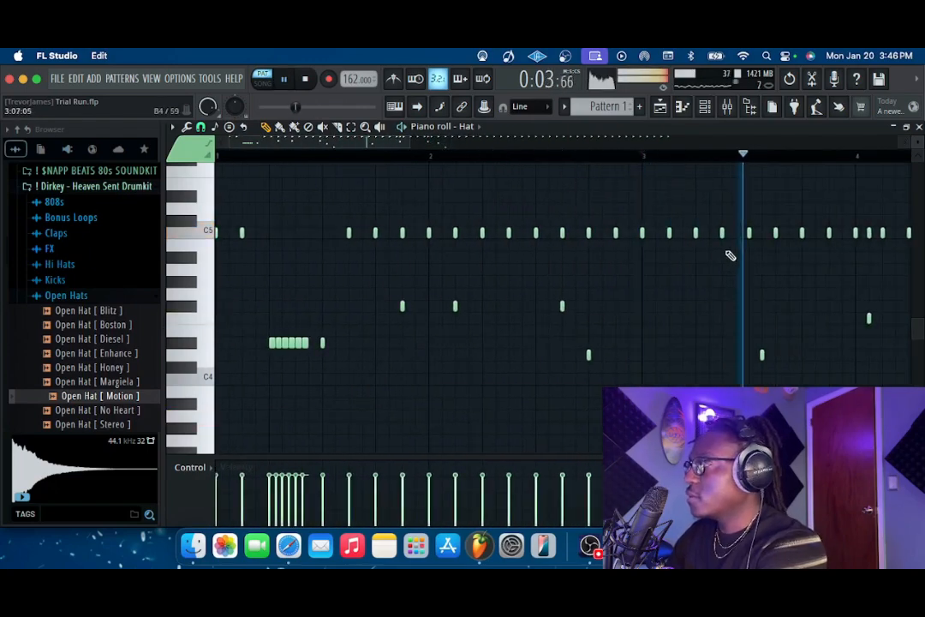
Step: Lengthen the C5 Hat note on beat 2 of bar 3 and chop it into a roll with the chopper's default pattern
key(space)
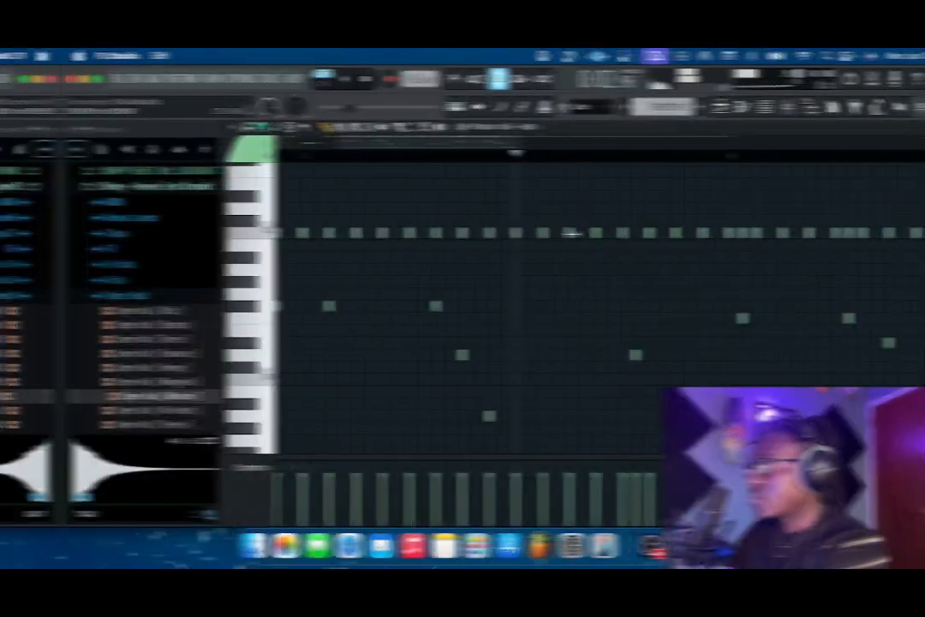
drag(541, 232, 554, 232)
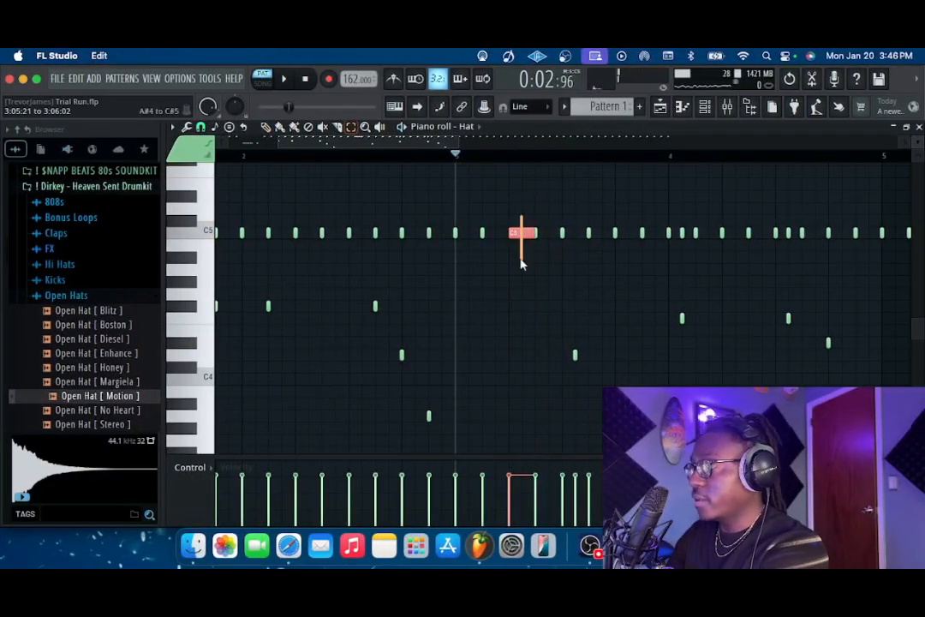
key(alt+u)
key(space)
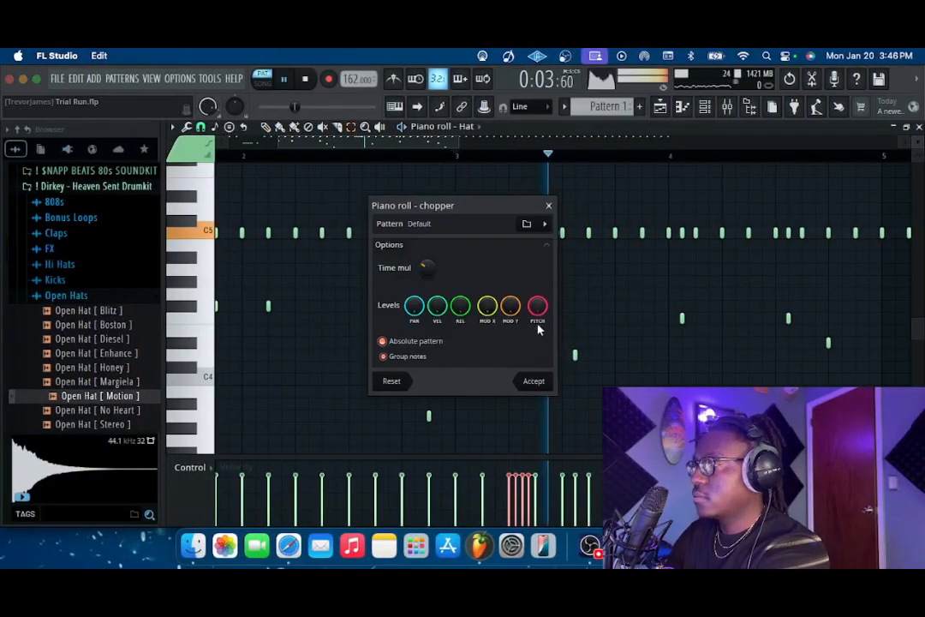
click(534, 380)
scroll(608, 289, down, 1)
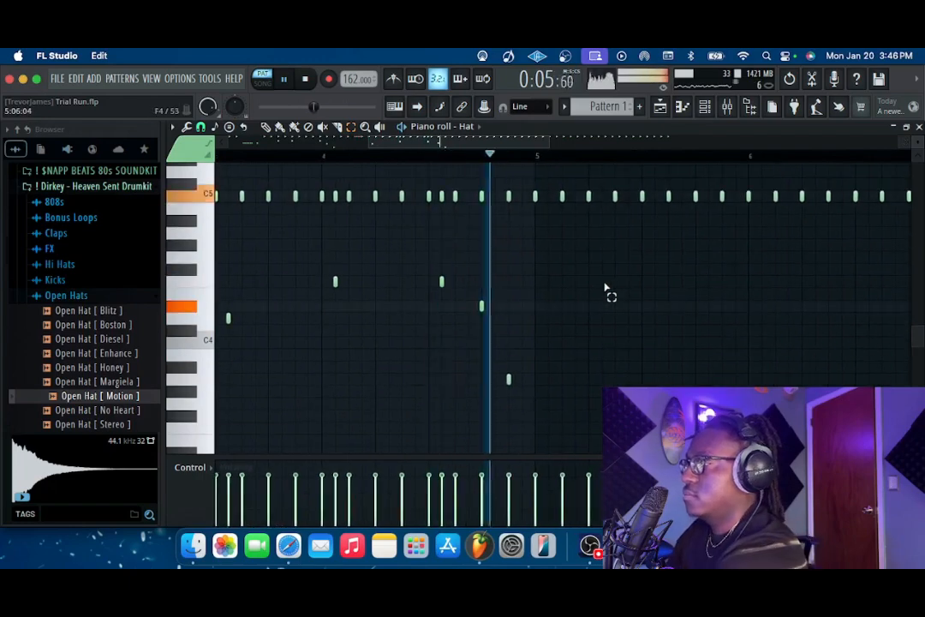
Step: Select the first four bars of the Hat pattern, duplicate them into bars 5 to 8, and audition the result
scroll(608, 292, down, 3)
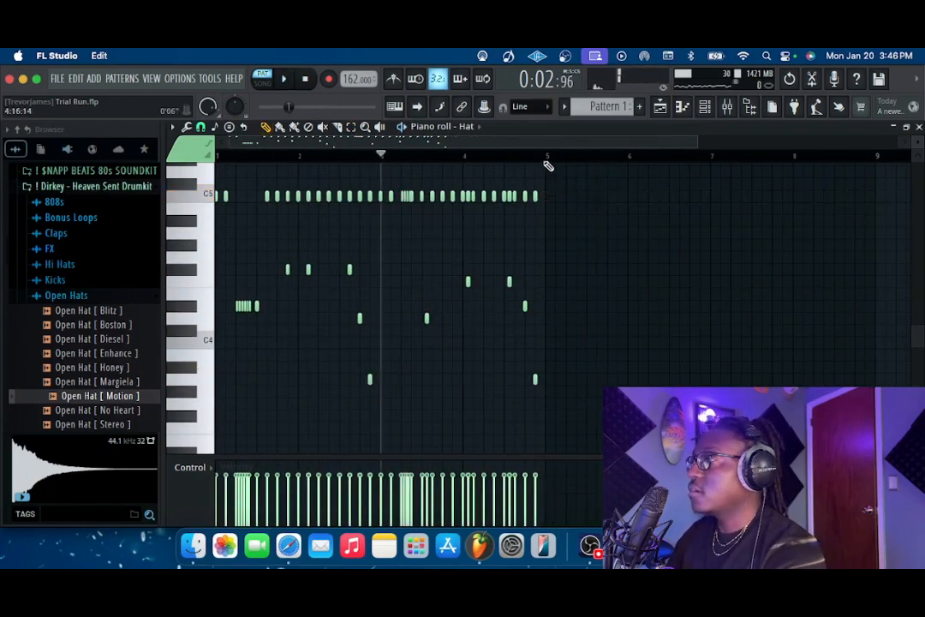
drag(547, 161, 216, 159)
key(ctrl+b)
key(space)
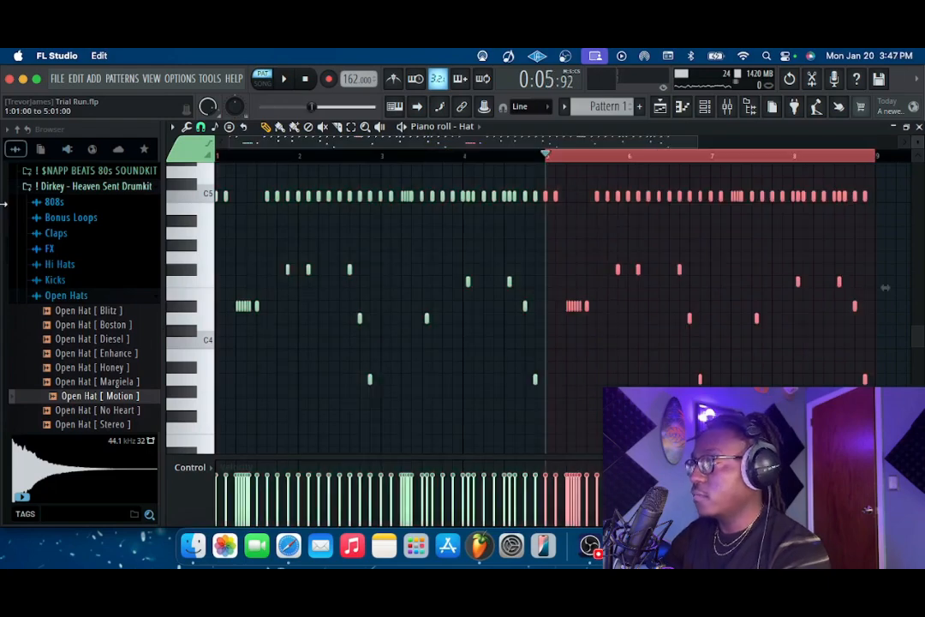
drag(551, 161, 875, 166)
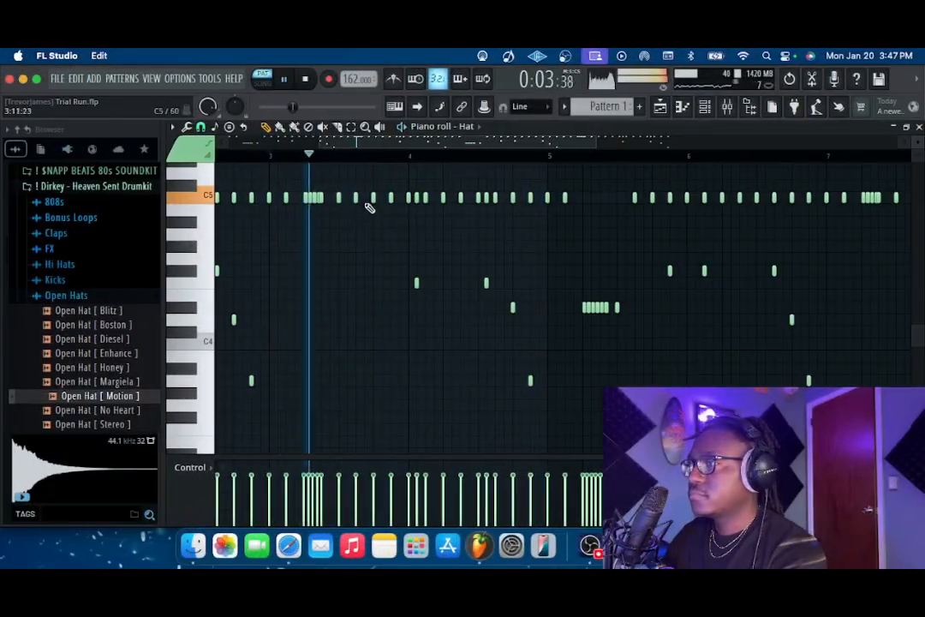
click(366, 202)
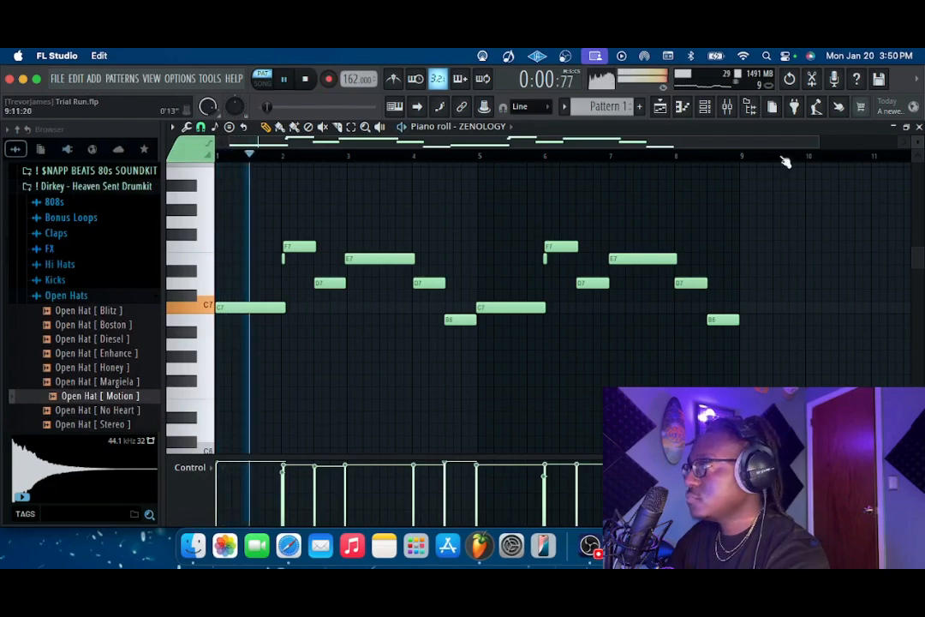
Step: Rename the ZENOLOGY channel as Flute
click(726, 106)
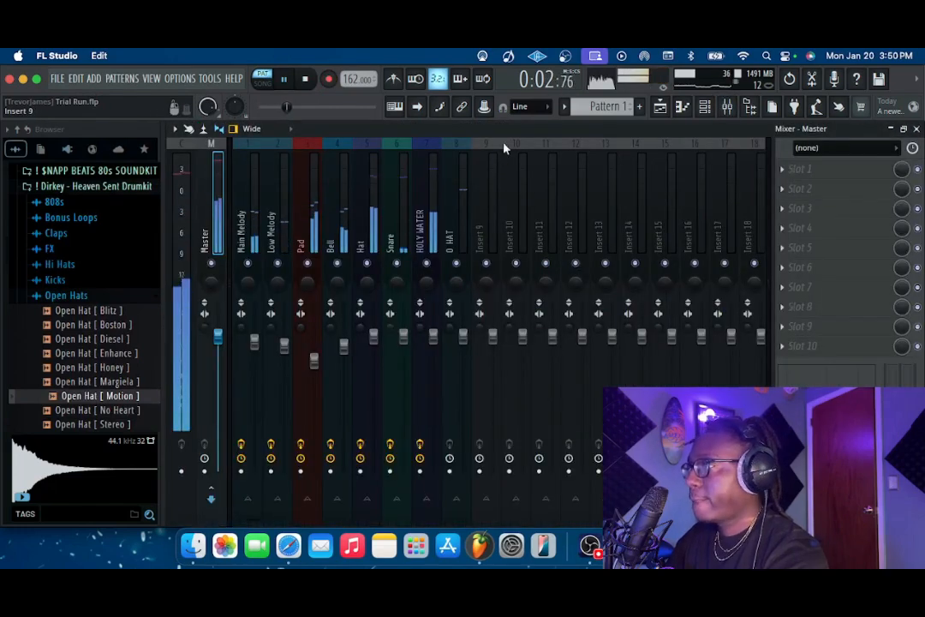
click(704, 107)
right_click(294, 323)
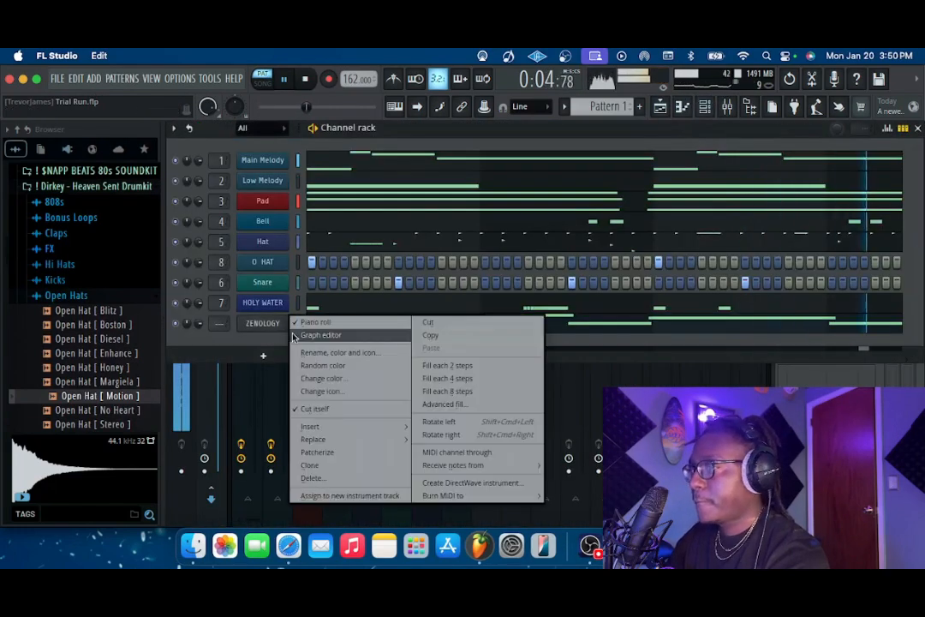
click(307, 353)
text(F)
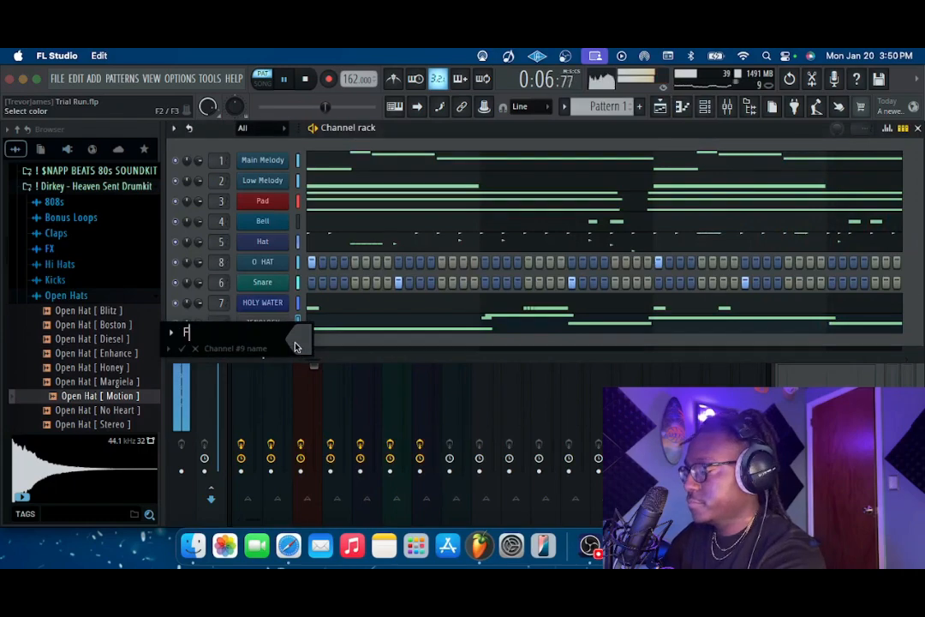
text(lute)
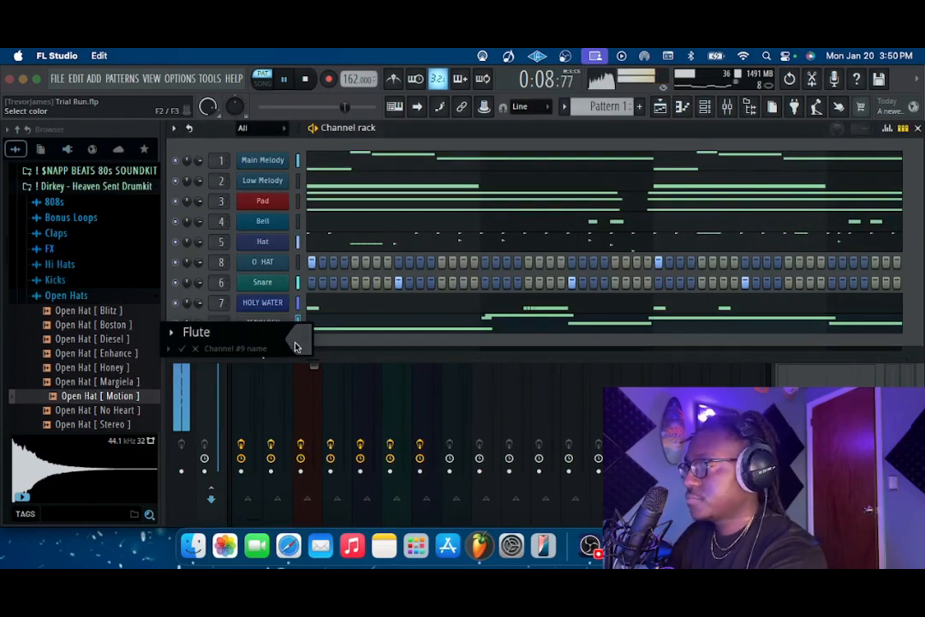
click(296, 345)
key(Return)
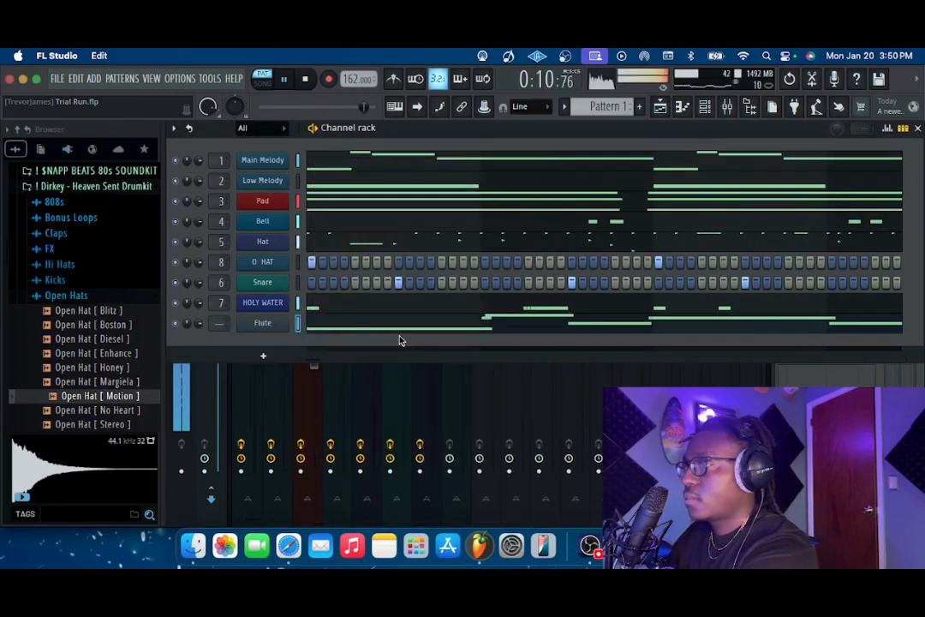
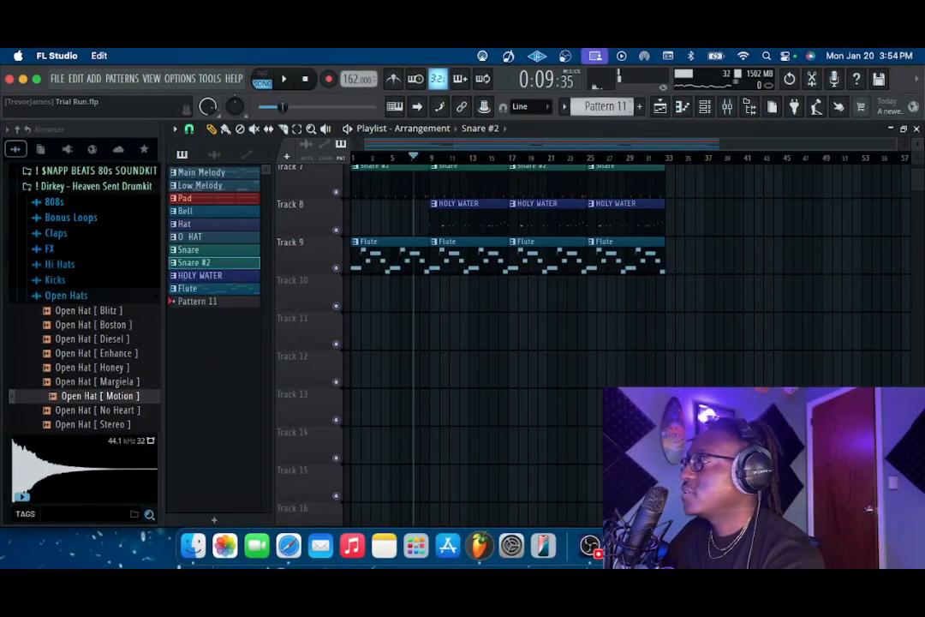
Step: Select the empty Pattern 11 and rename it as Crash
click(199, 302)
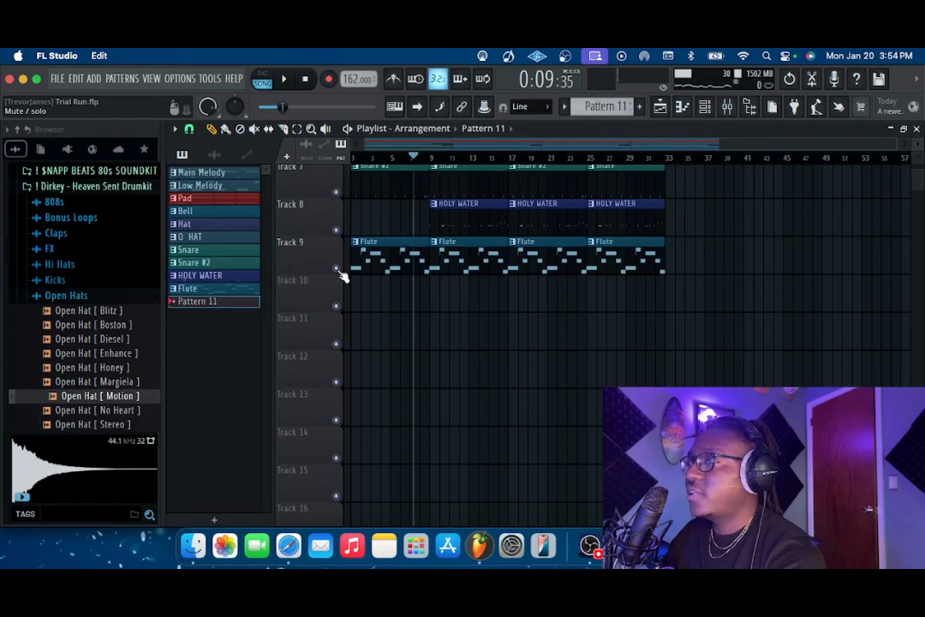
right_click(207, 303)
click(246, 312)
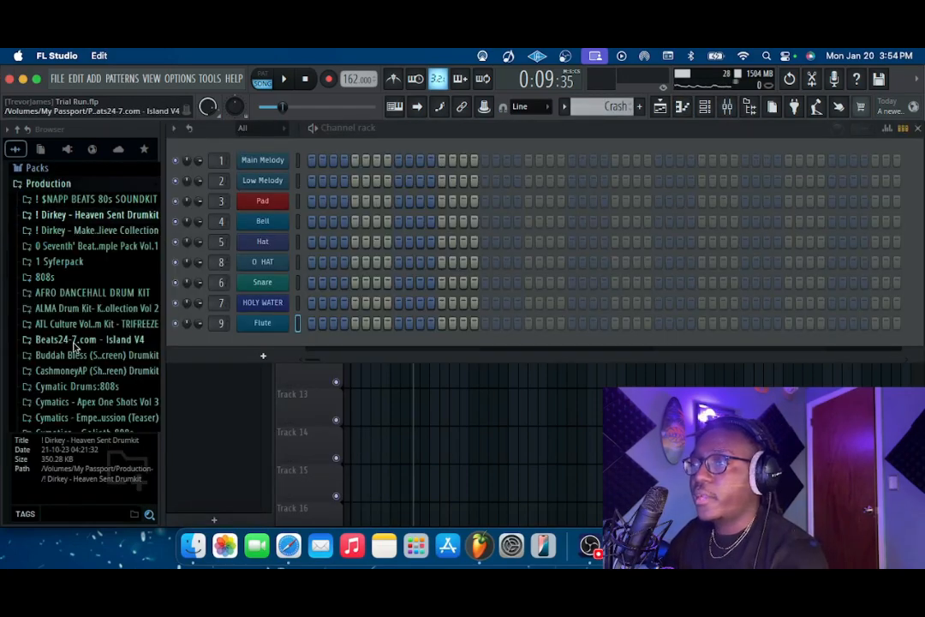
Step: Audition the ATL Culture kit's Crash samples and add one as a CRASH channel with a step 1 hit, routed to mixer track 10
scroll(75, 334, down, 1)
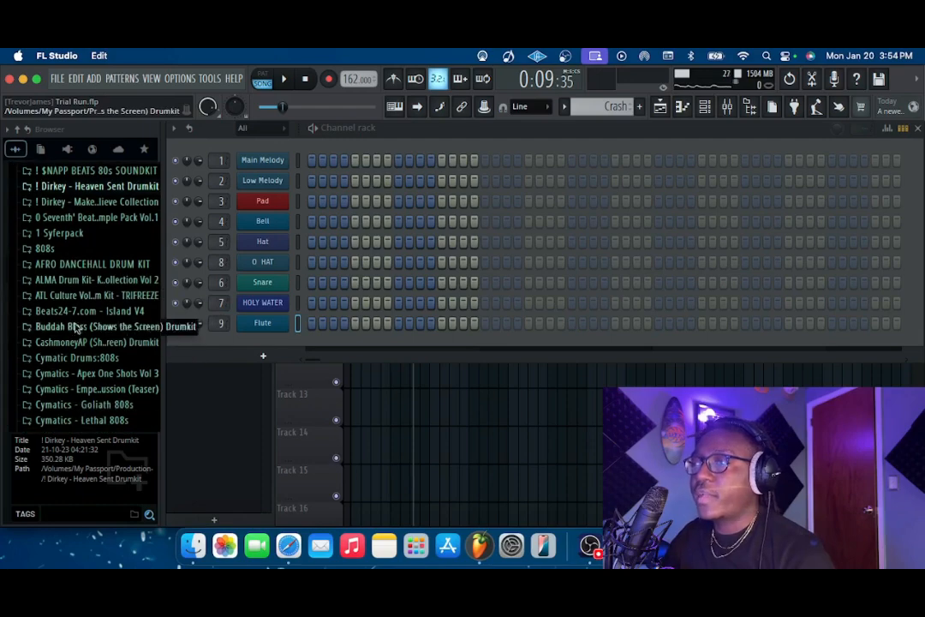
click(77, 302)
scroll(72, 298, down, 1)
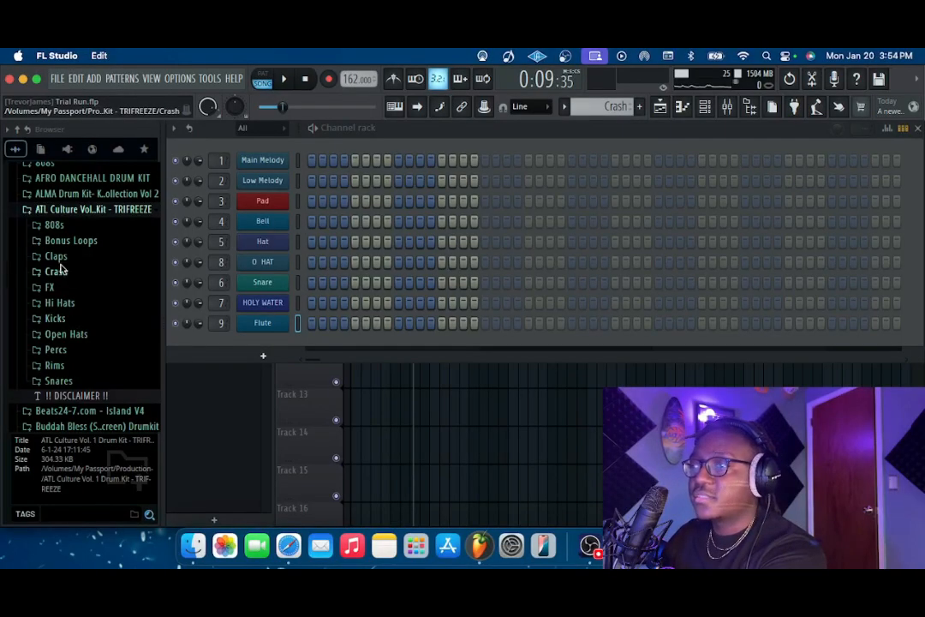
click(101, 302)
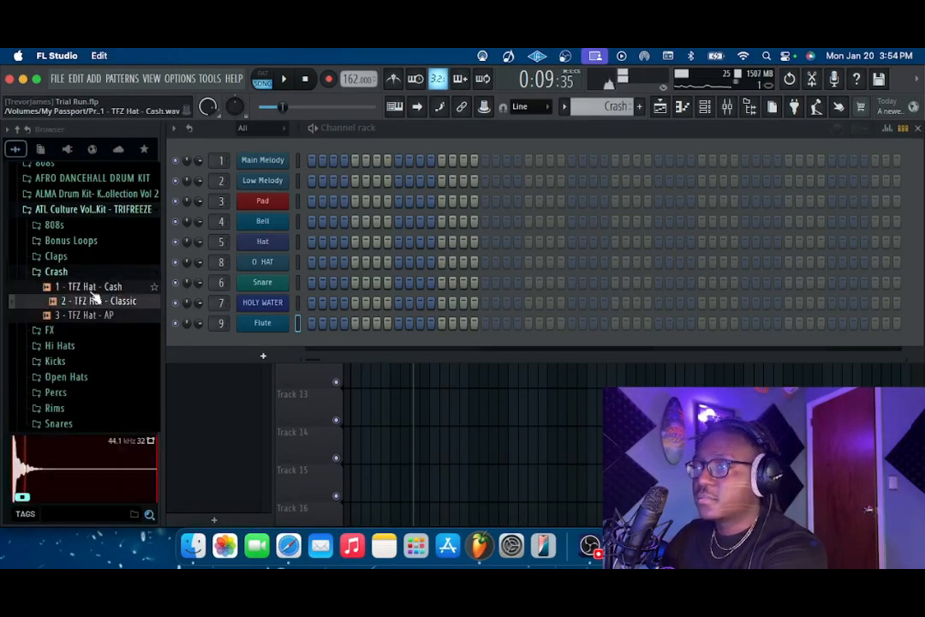
key(space)
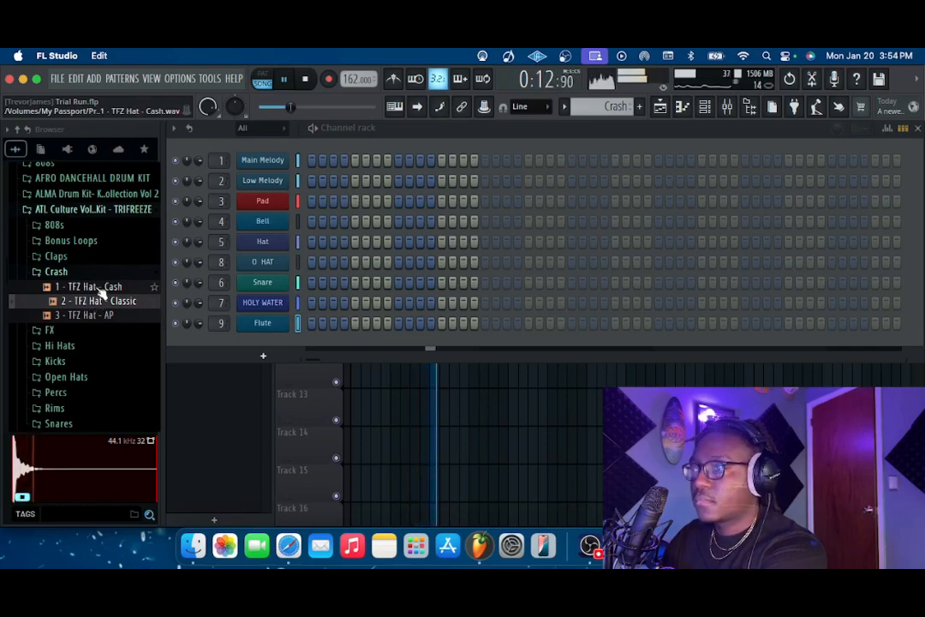
click(101, 289)
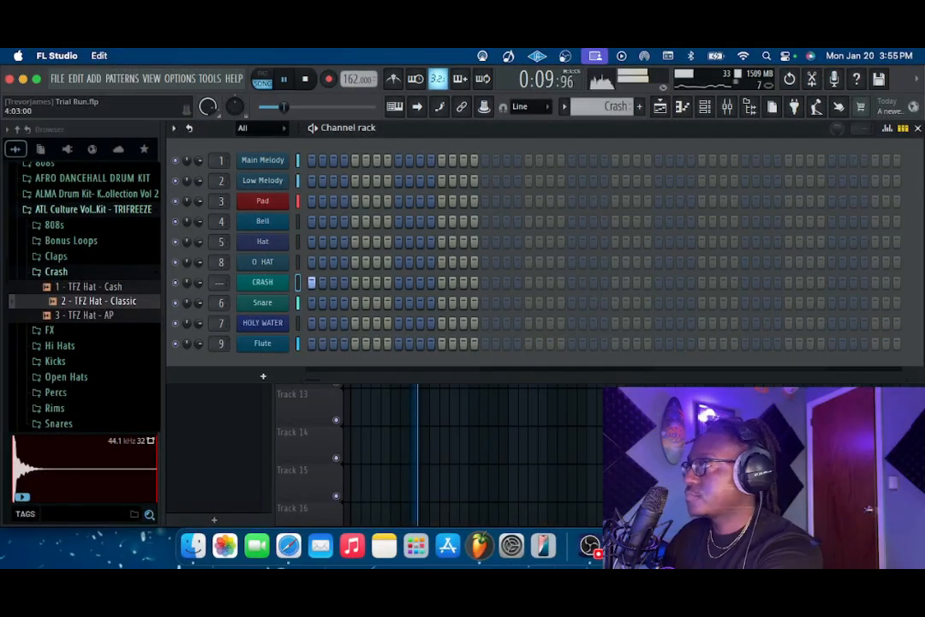
click(919, 131)
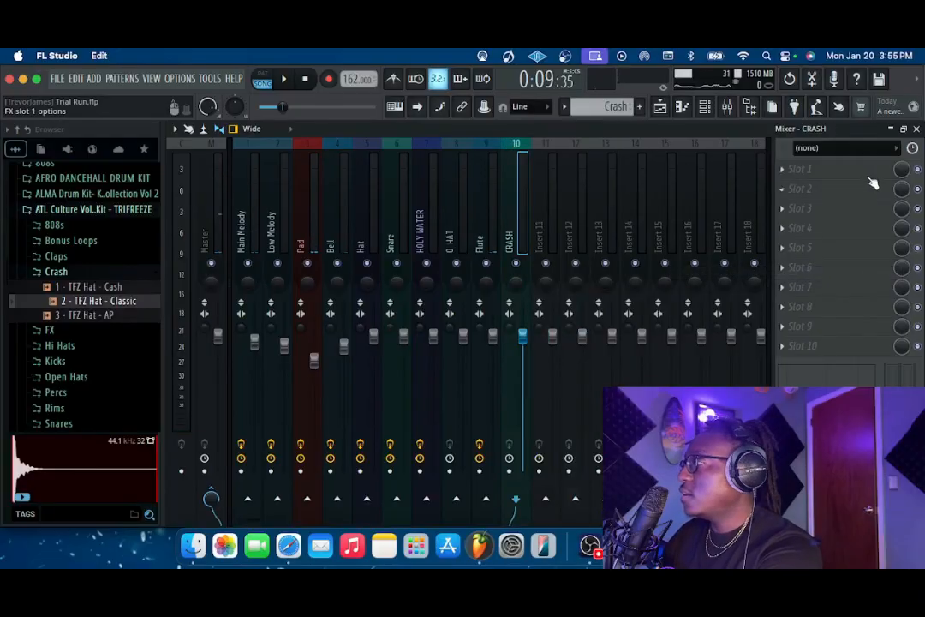
Step: Load Fruity Parametric EQ 2 on the CRASH mixer track and lower its band 1 low shelf to about -13.6 dB at 432 Hz
click(865, 169)
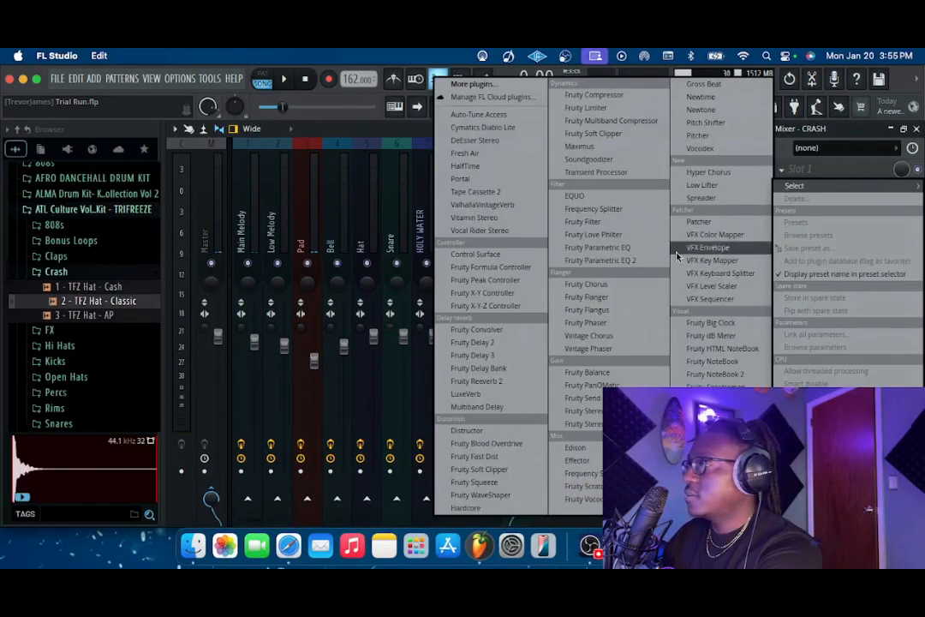
click(602, 259)
key(space)
drag(341, 412, 441, 492)
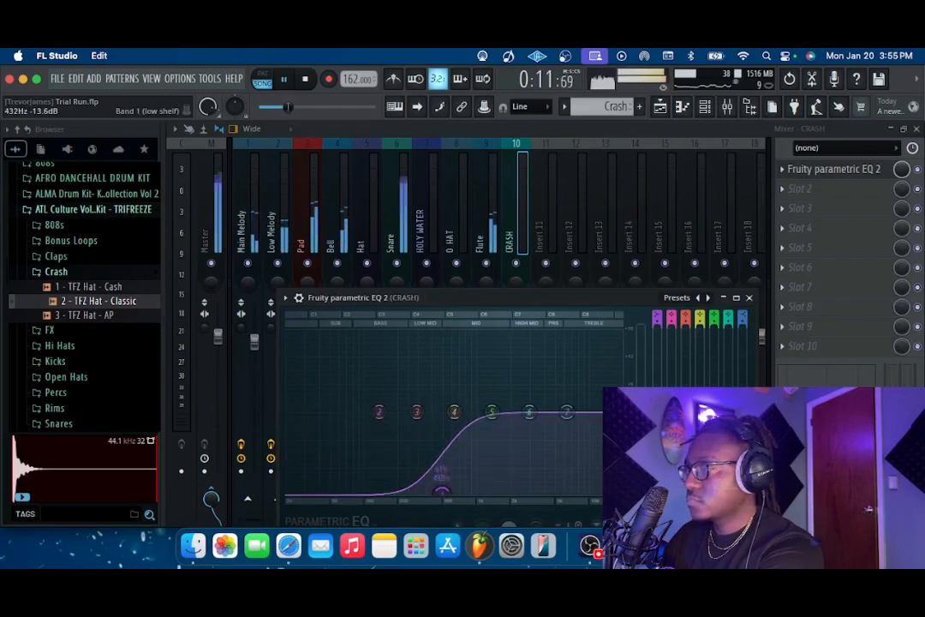
Step: Raise the band 7 gain slightly in the CRASH track's Fruity Parametric EQ 2
drag(567, 412, 566, 396)
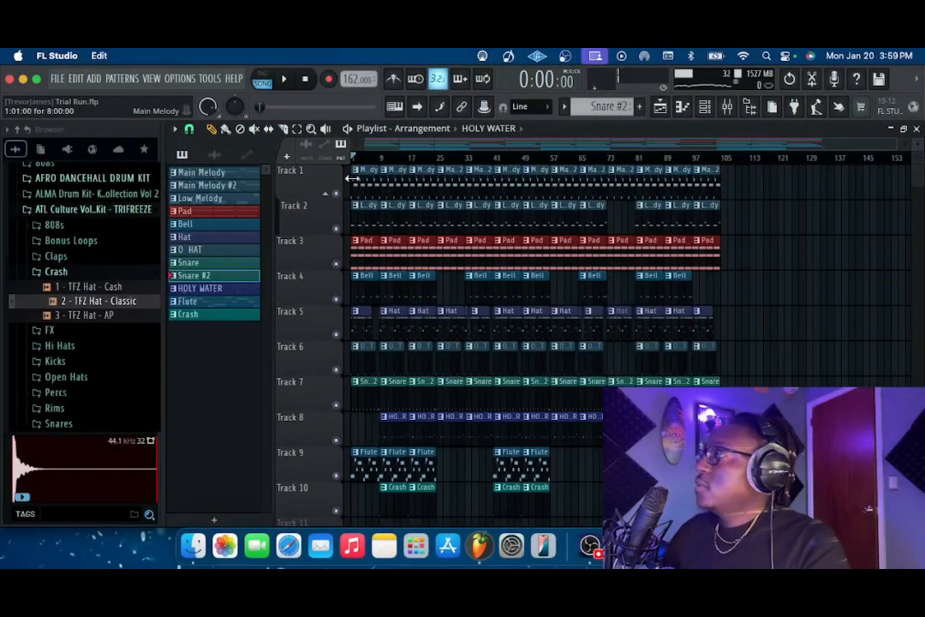
Step: Load Fruity Parametric EQ 2 into slot 1 of the Master mixer track and play the song
click(730, 109)
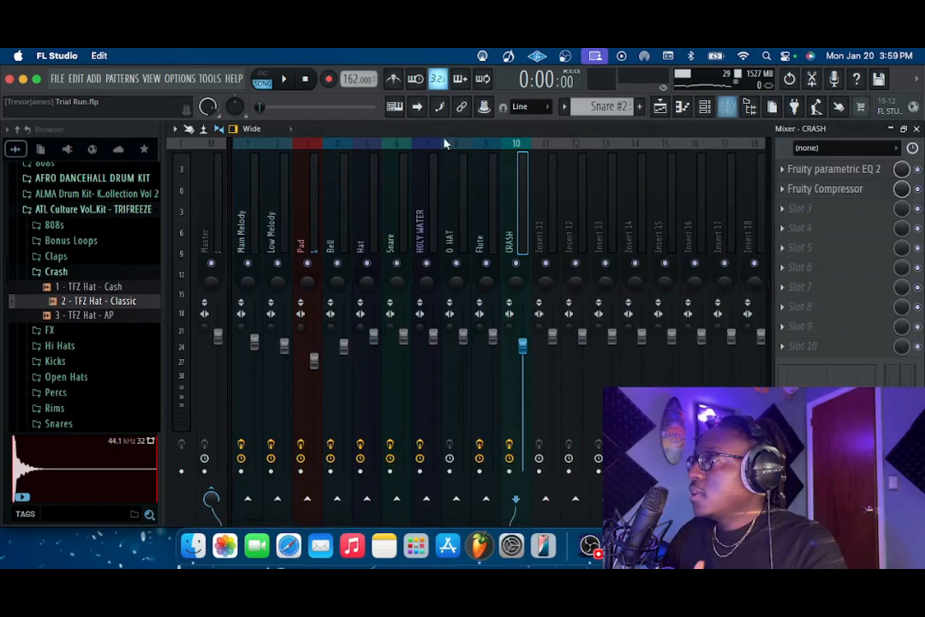
click(211, 149)
click(842, 173)
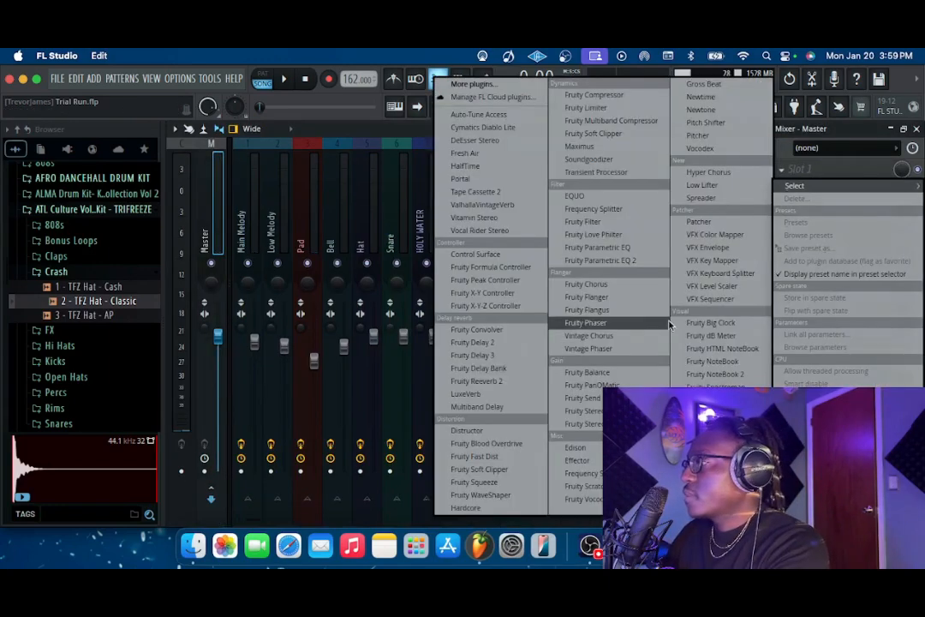
click(610, 262)
key(space)
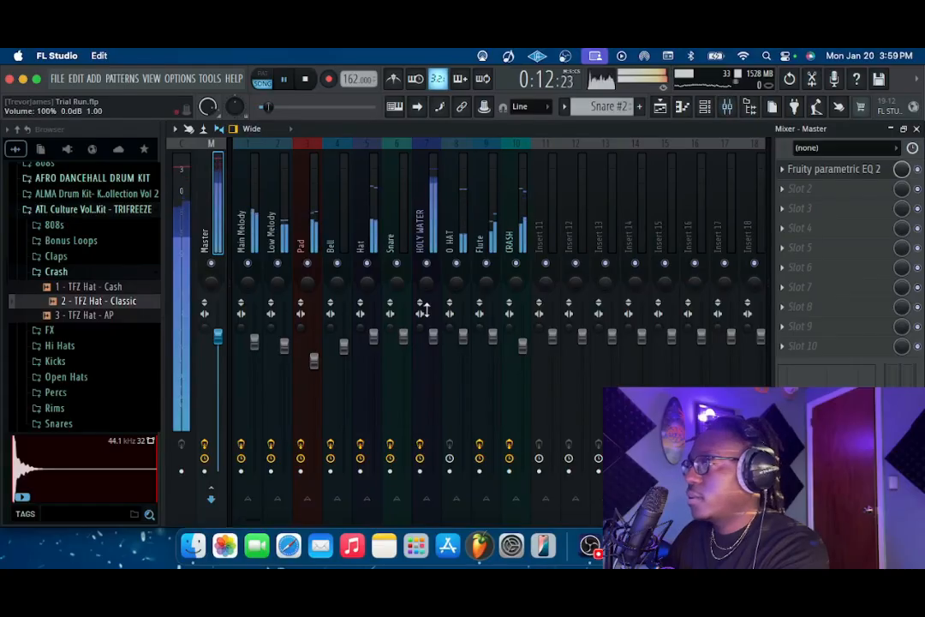
Step: Sweep a narrow boost with band 6 of the Master EQ during playback, and turn it into a cut near 5 kHz
click(819, 170)
key(space)
click(460, 342)
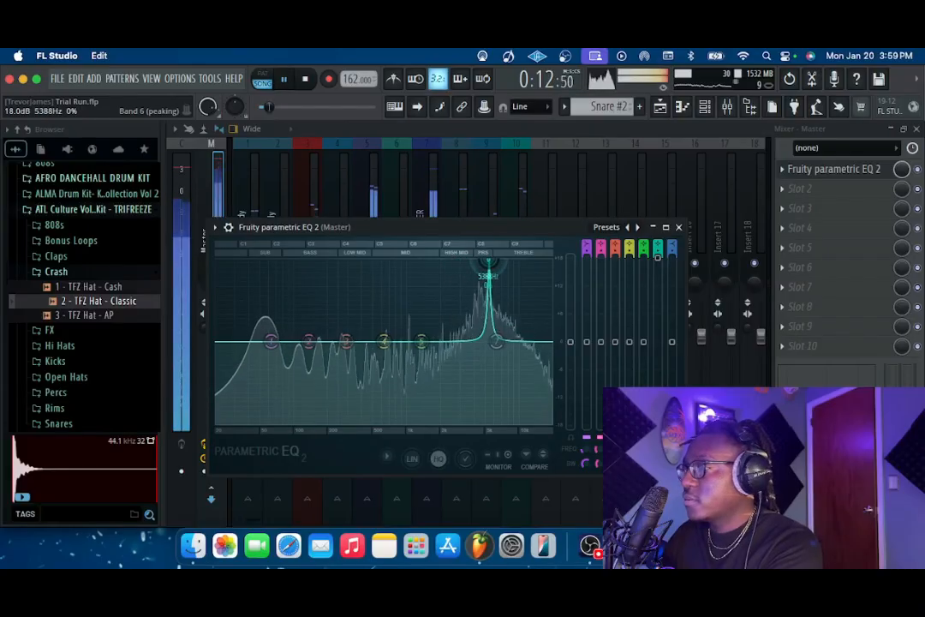
drag(478, 262, 484, 302)
key(space)
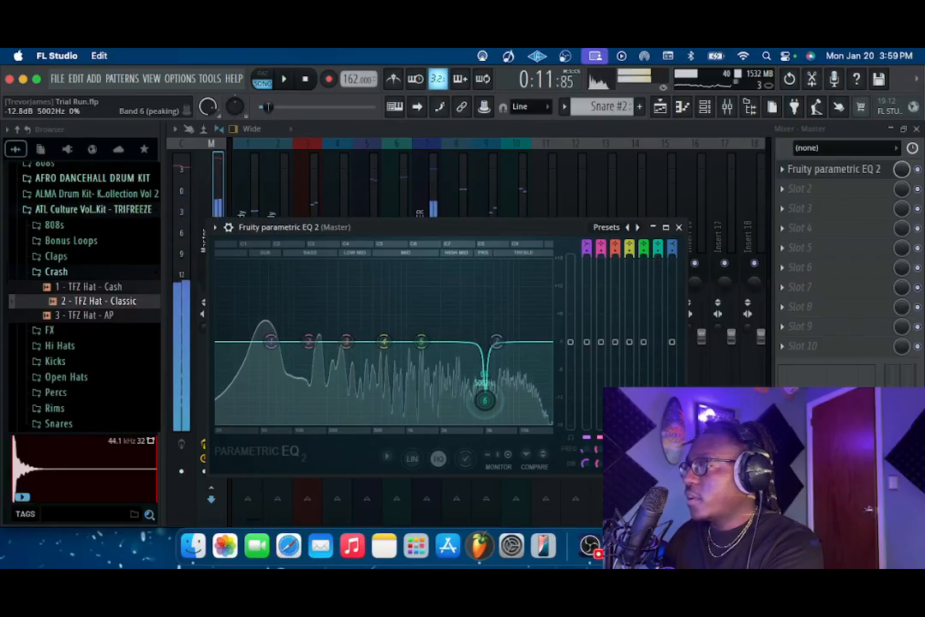
drag(484, 400, 483, 391)
key(space)
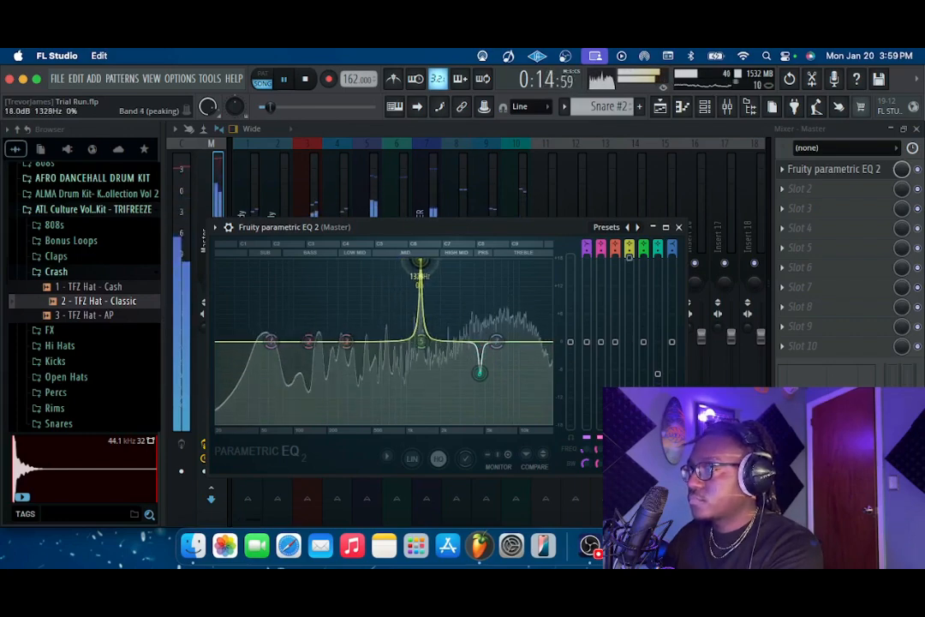
Step: Sweep the mids of the Master EQ for harsh frequencies and cut band 5 to -5.3 dB at 1300 Hz
drag(394, 263, 419, 367)
key(space)
key(space)
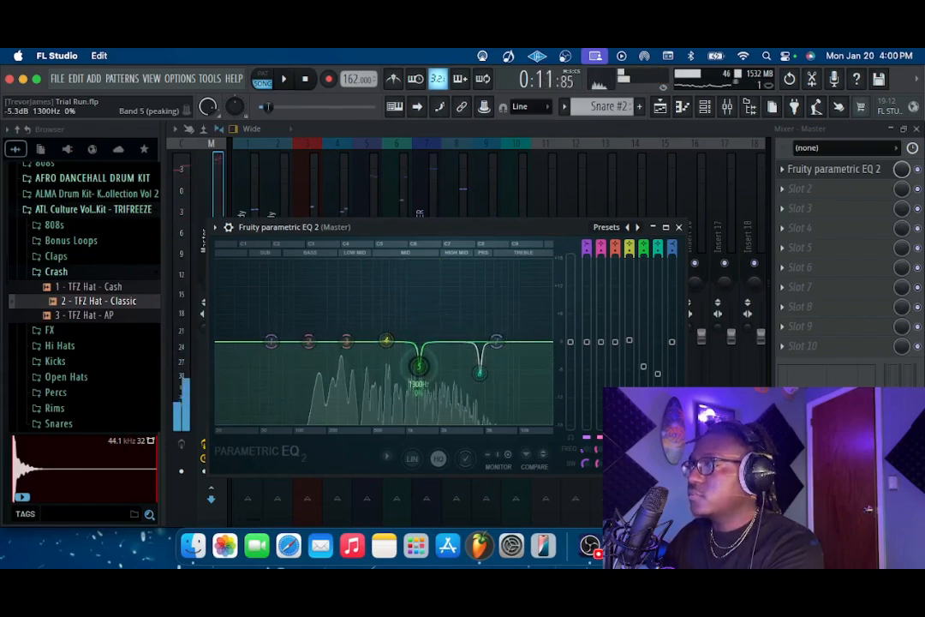
Step: Sweep band 4 of the Master EQ during playback and cut it to about -5 dB at 637 Hz
key(space)
mouse_move(388, 333)
mouse_down()
mouse_move(363, 271)
mouse_move(391, 268)
mouse_move(372, 262)
mouse_move(388, 301)
mouse_move(387, 348)
mouse_up()
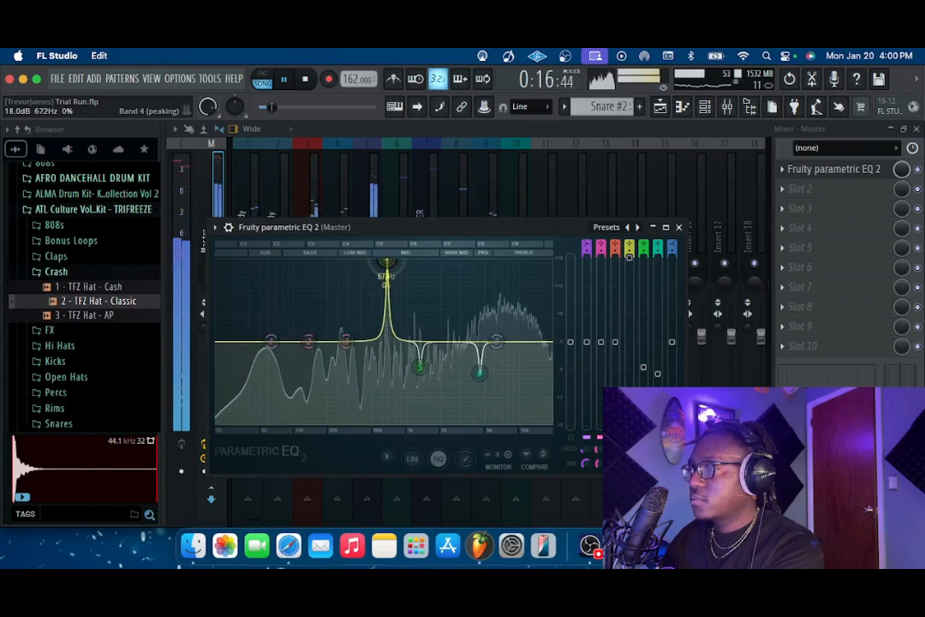
key(space)
Step: Cut band 3 of the Master EQ to -5.5 dB at 2542 Hz during playback, and close the EQ
key(space)
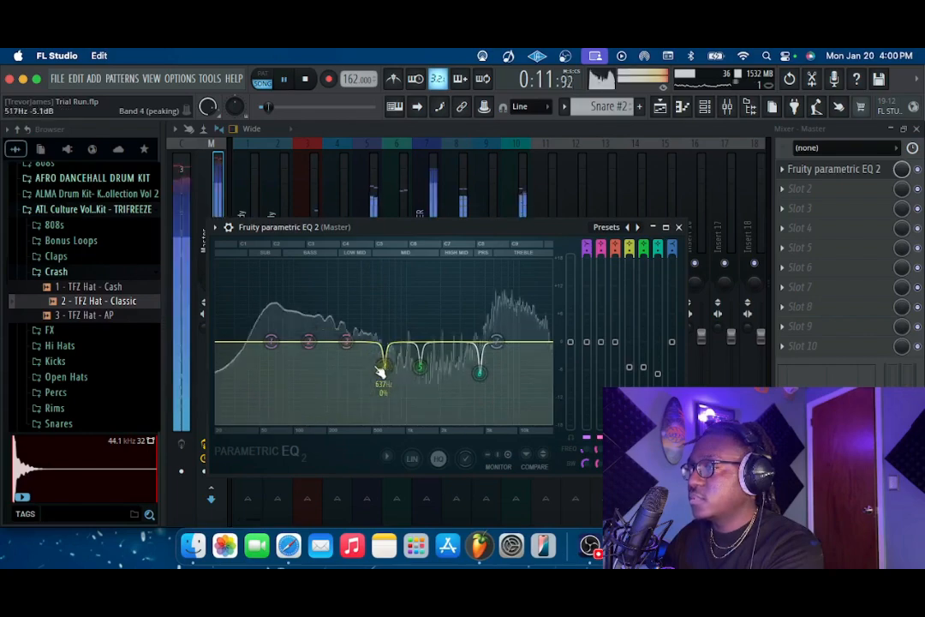
drag(346, 341, 452, 365)
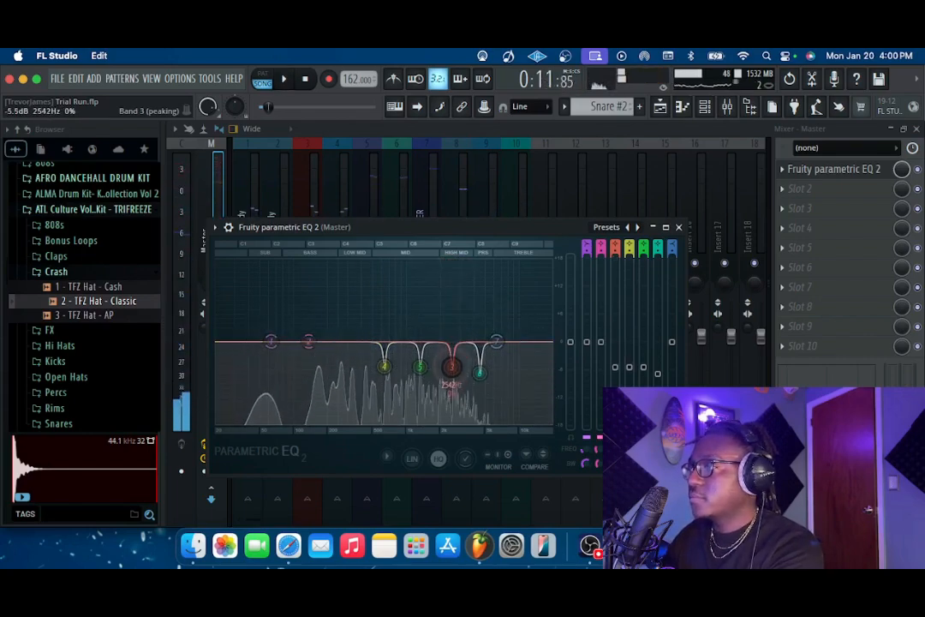
click(680, 227)
Step: Load Fruity soft clipper into slot 10 of the Master track, play the song through it and close its window
key(space)
click(824, 348)
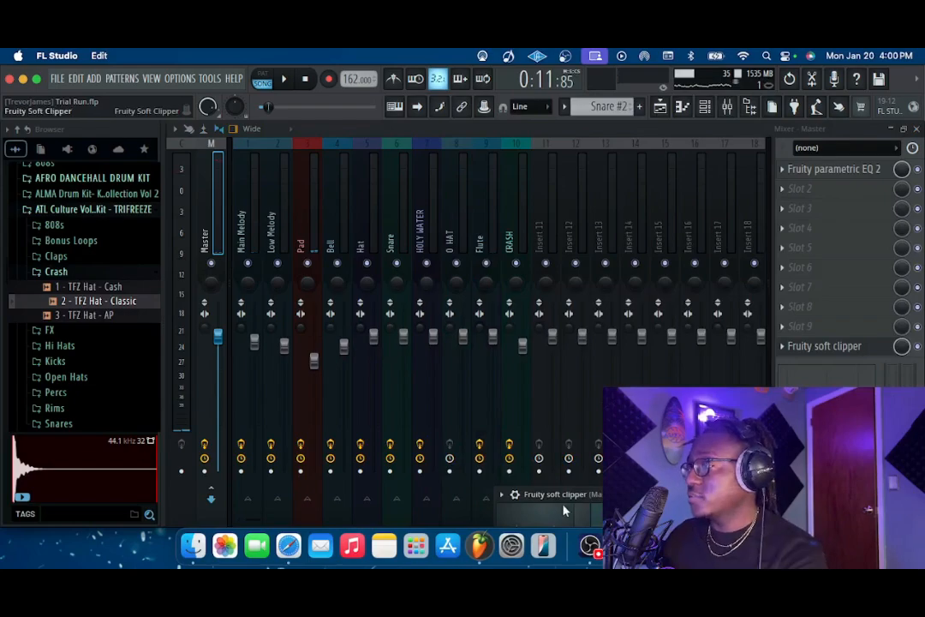
key(space)
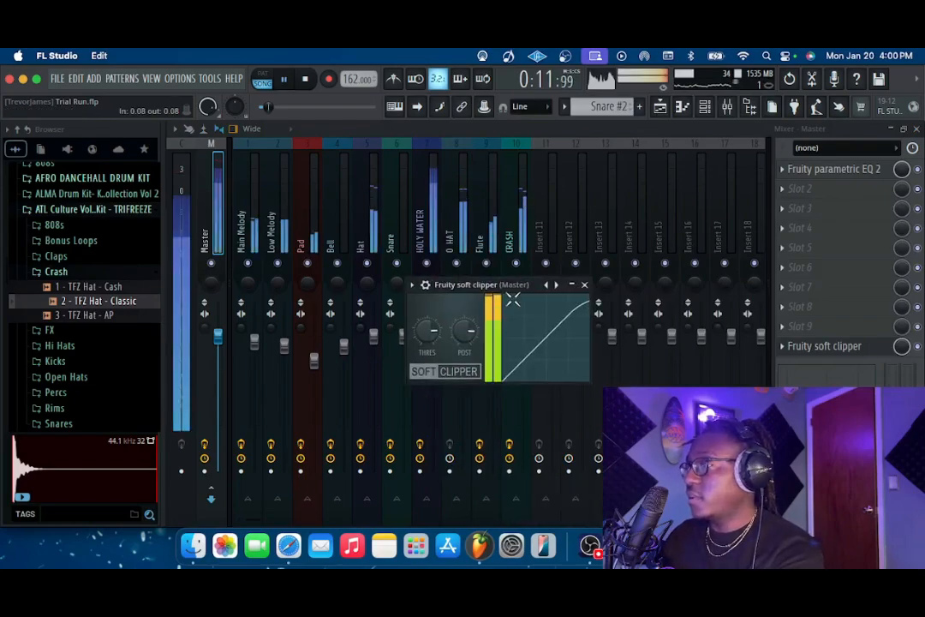
click(586, 284)
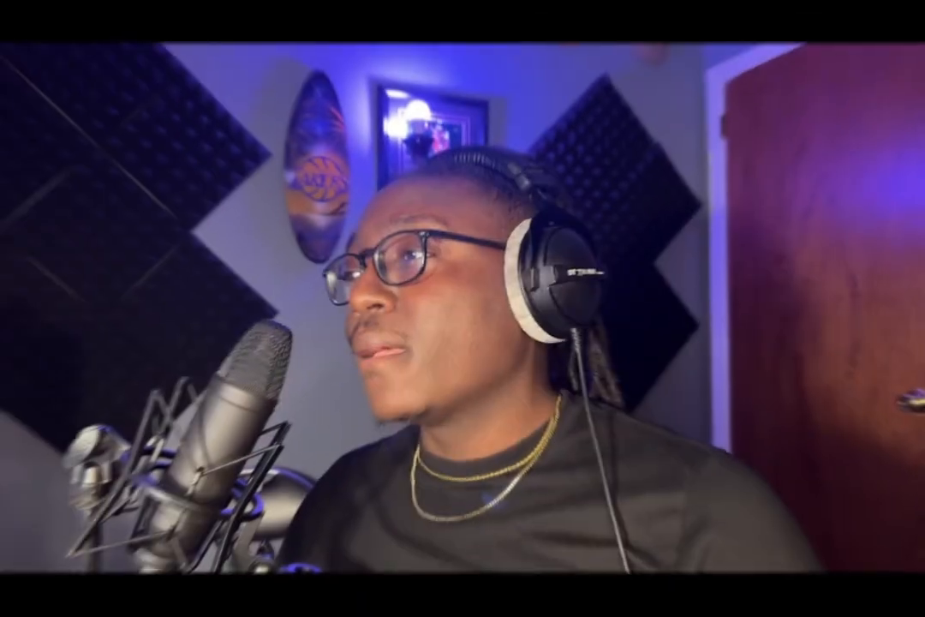